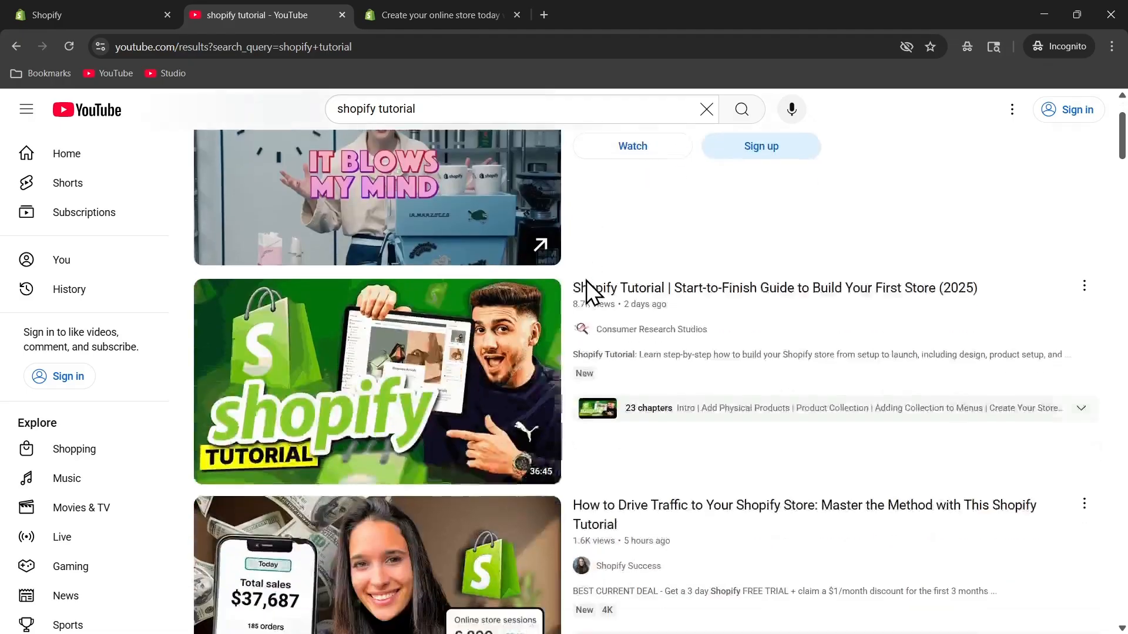
Step: Browse the YouTube results for Shopify tutorials and switch to the email field on the Shopify free trial page
scroll(600, 294, "down", 13)
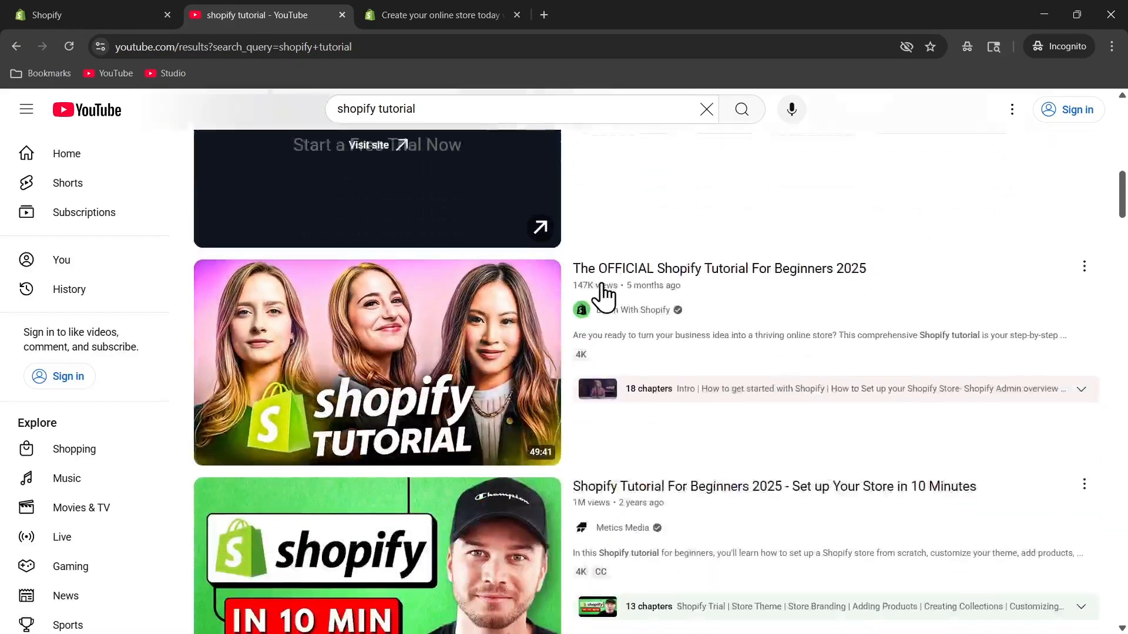
scroll(605, 288, "down", 4)
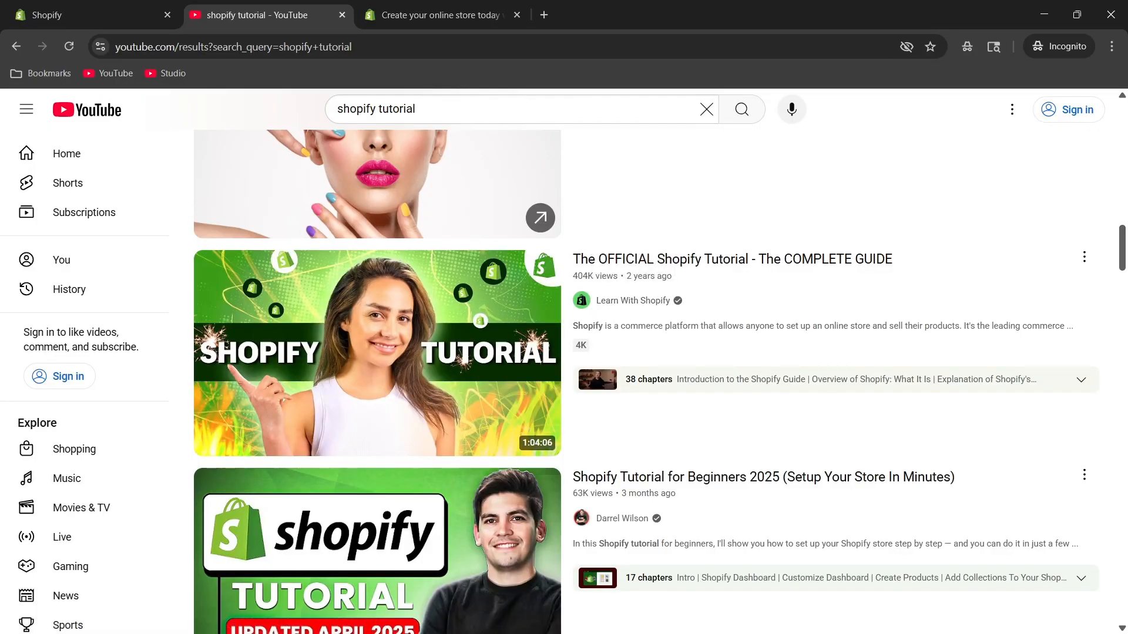
key("ctrl+Tab")
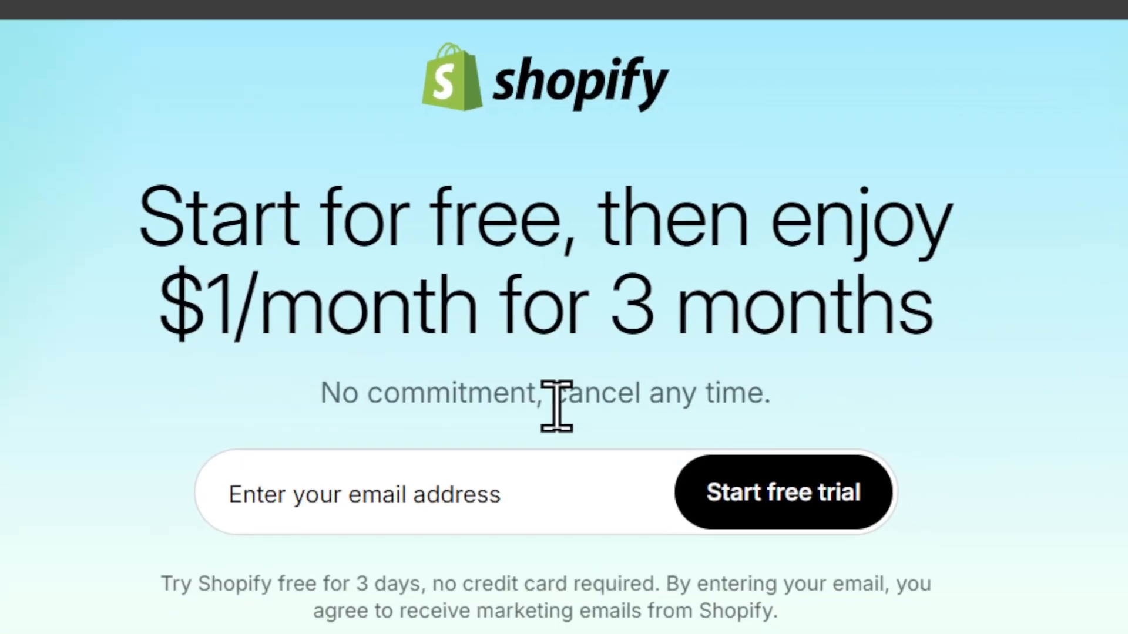
left_click(529, 474)
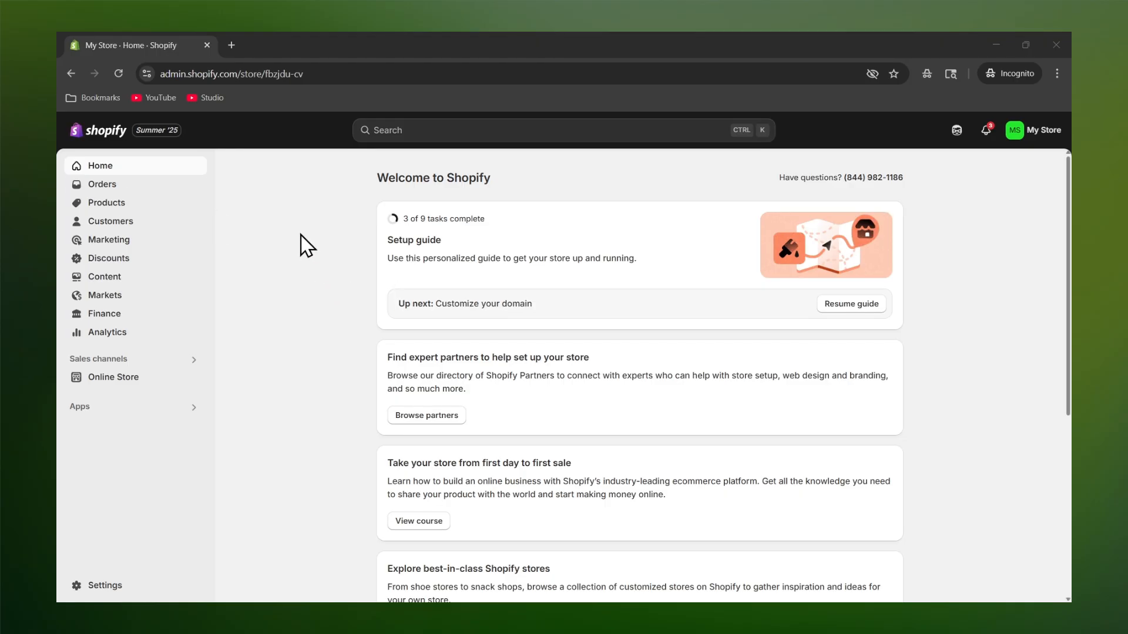
Step: Open the Online Store themes and view the live storefront with the Dawn theme down to its footer
left_click(110, 376)
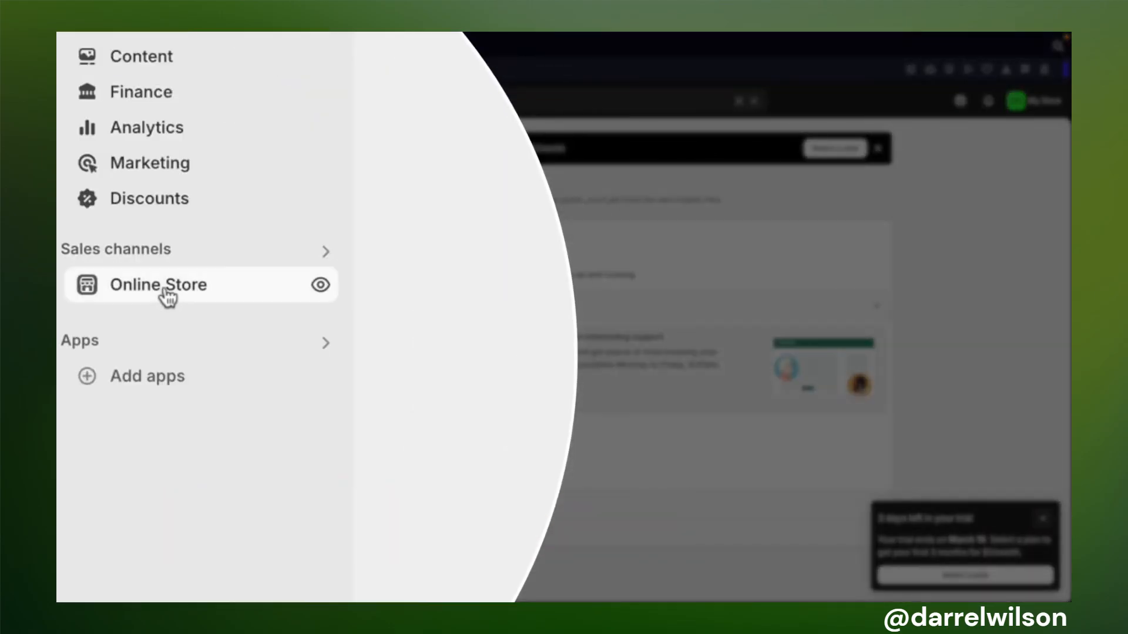
left_click(169, 293)
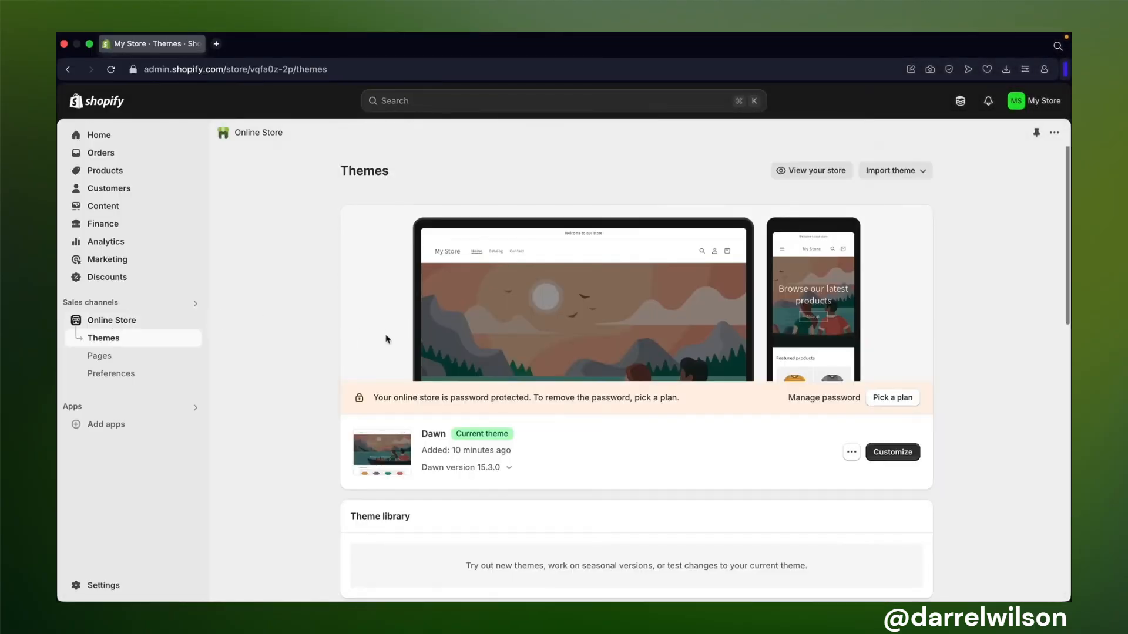
left_click(807, 171)
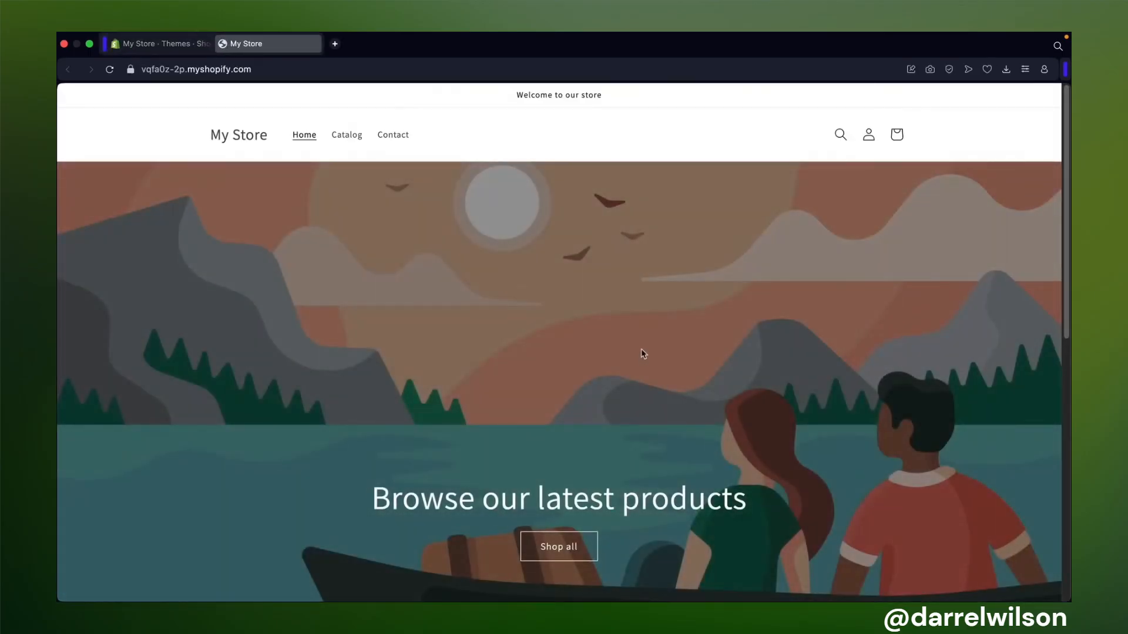
scroll(644, 353, "down", 9)
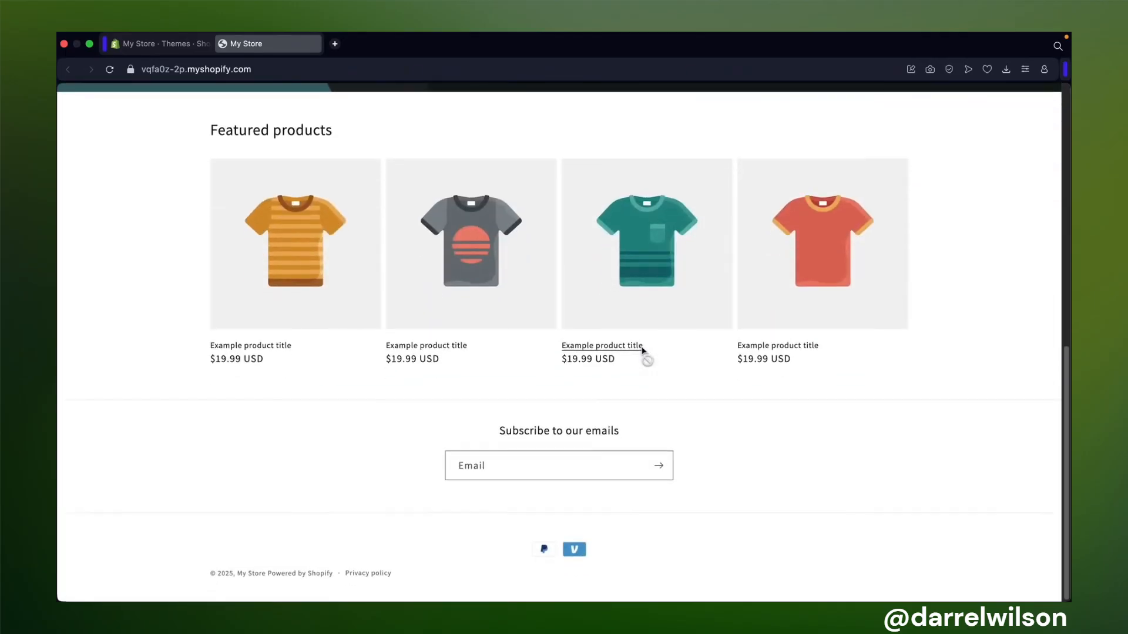
scroll(643, 350, "up", 9)
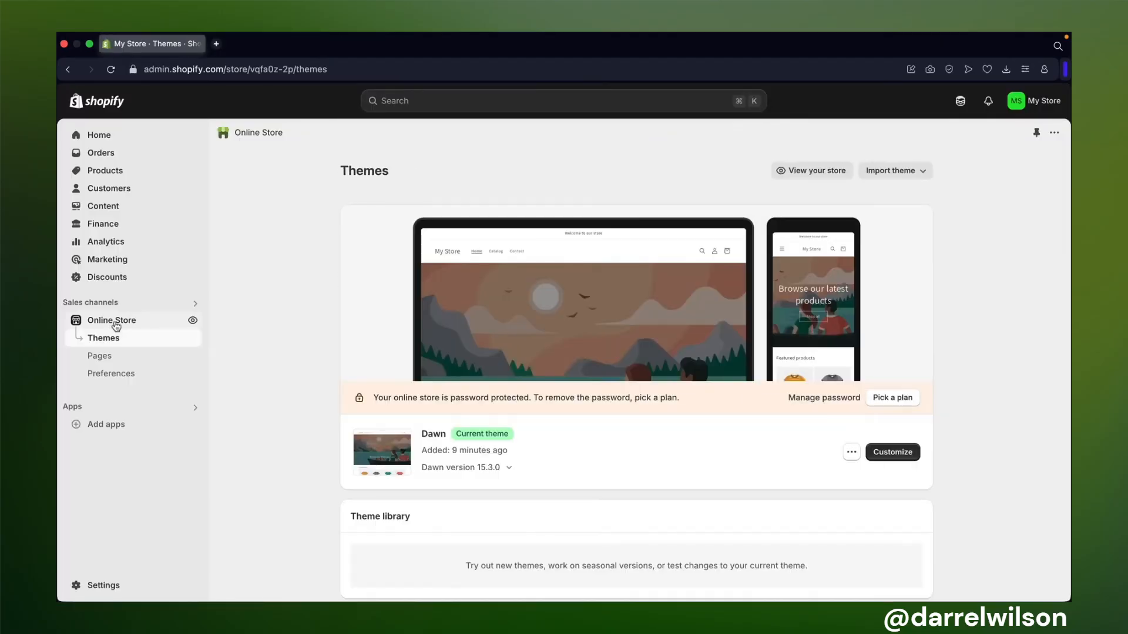
Step: Review the store's current theme and include paid themes alongside the free ones in the Shopify Theme Store listing
scroll(306, 300, "down", 3)
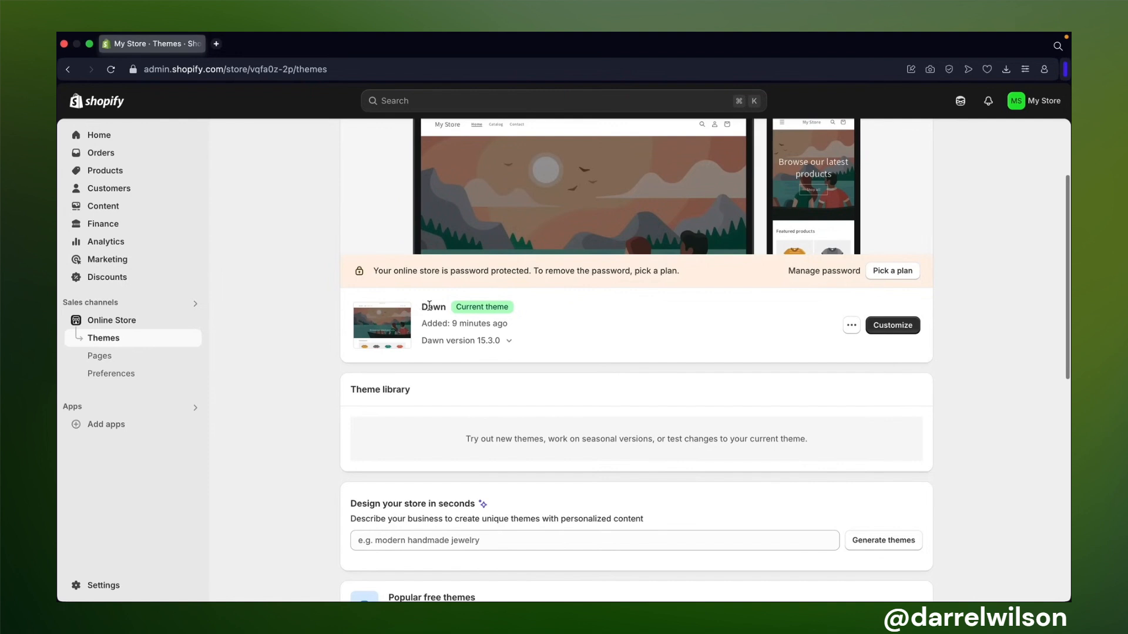
scroll(429, 323, "up", 3)
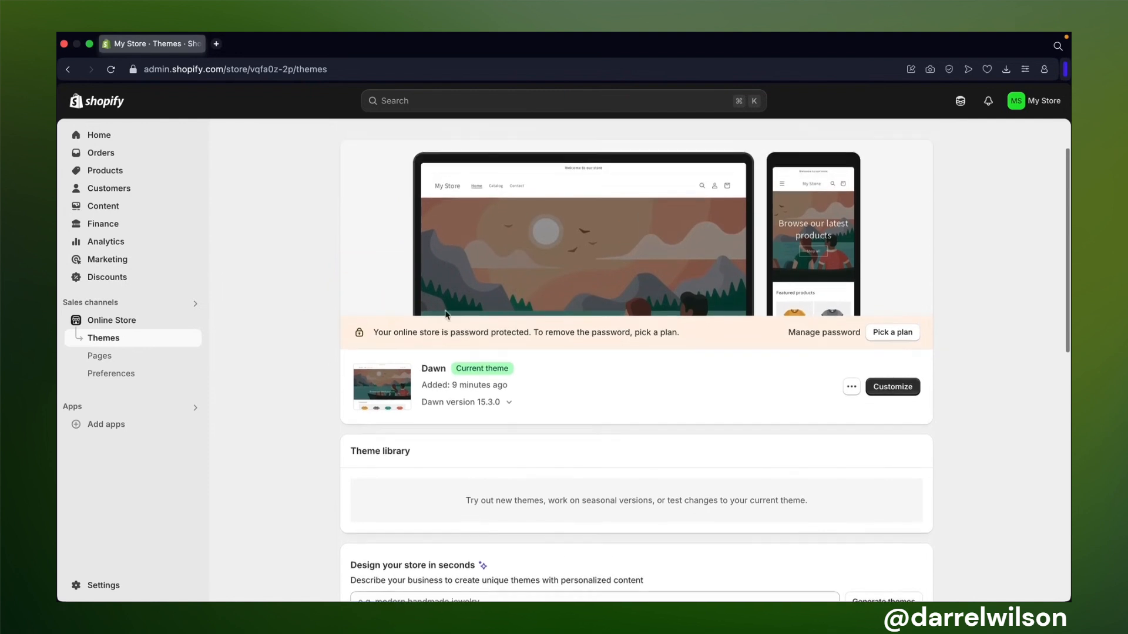
scroll(615, 341, "down", 15)
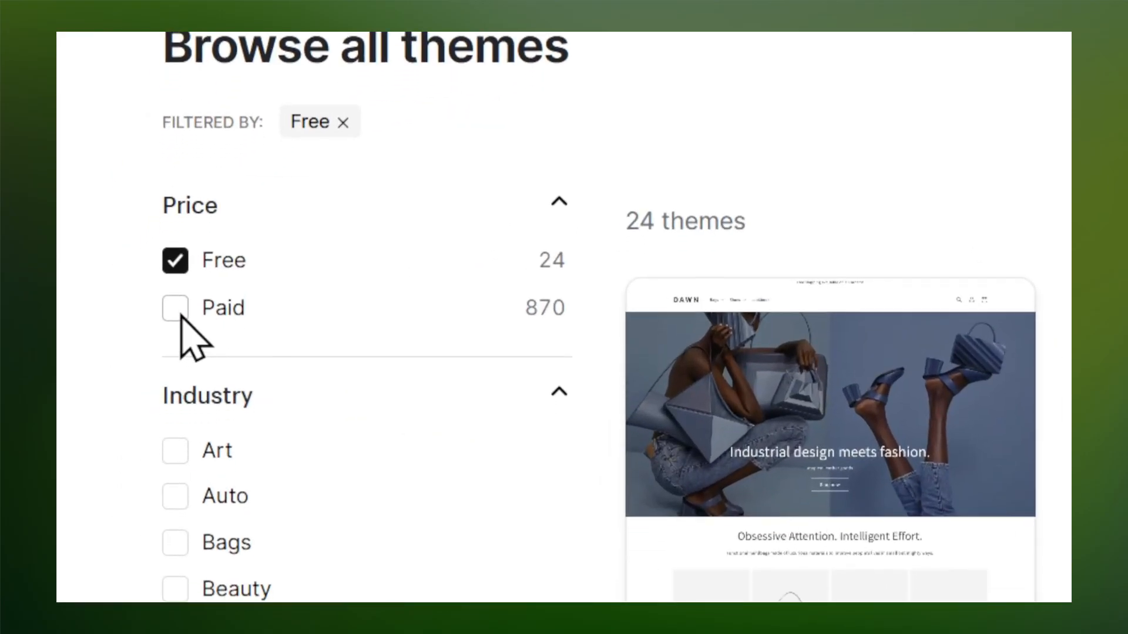
left_click(180, 316)
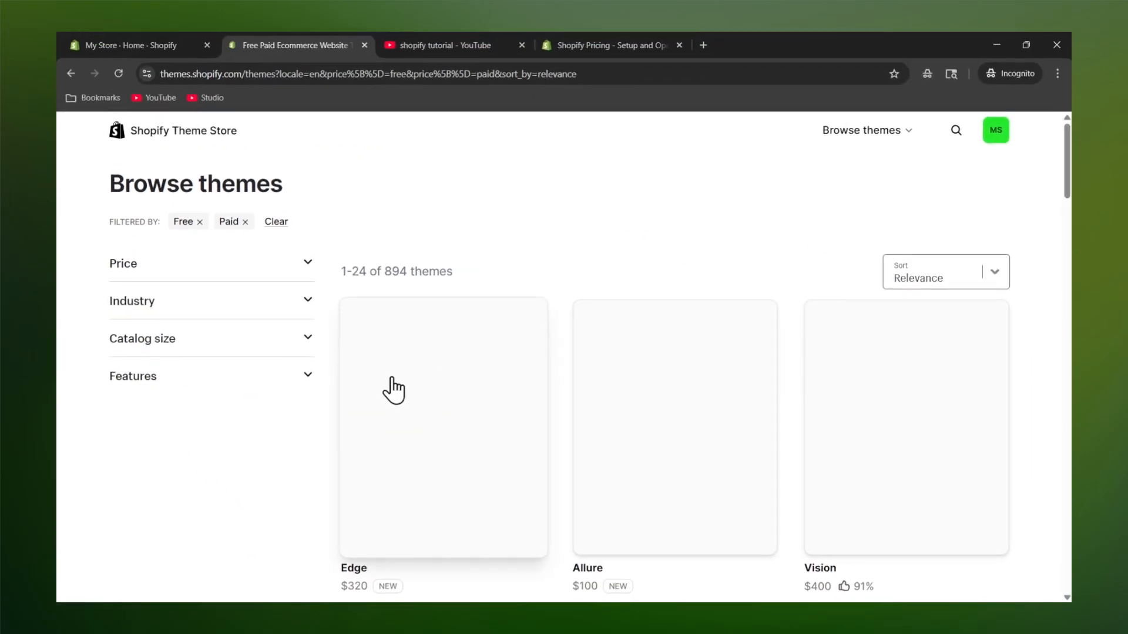
scroll(403, 410, "down", 1)
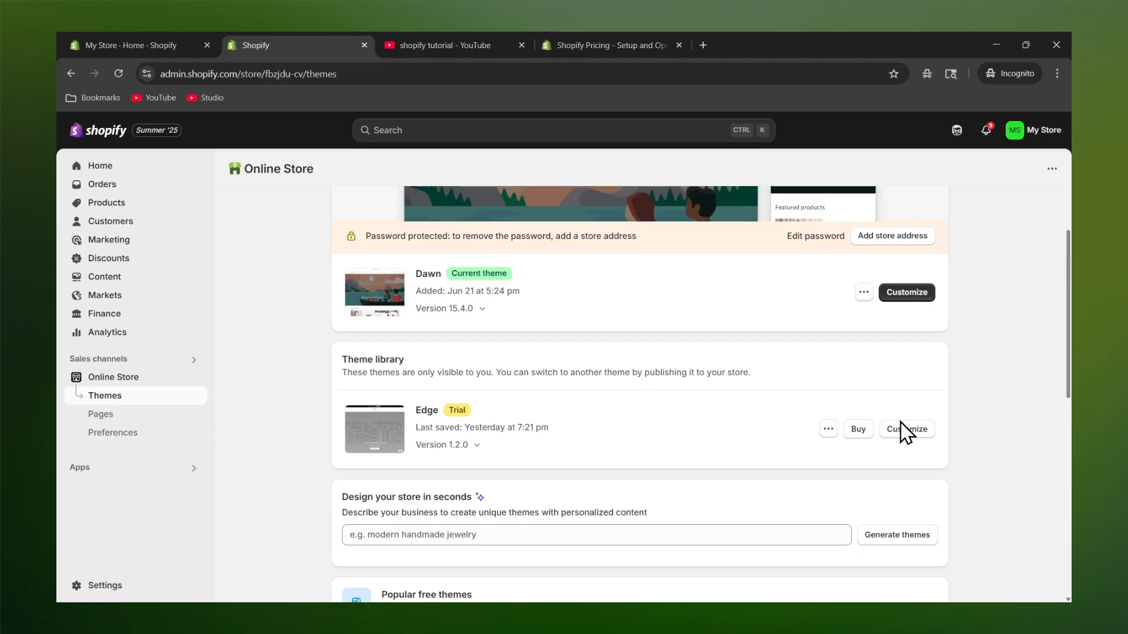
Step: Open the Edge trial theme for customization and examine its home page layout and template sections
left_click(903, 441)
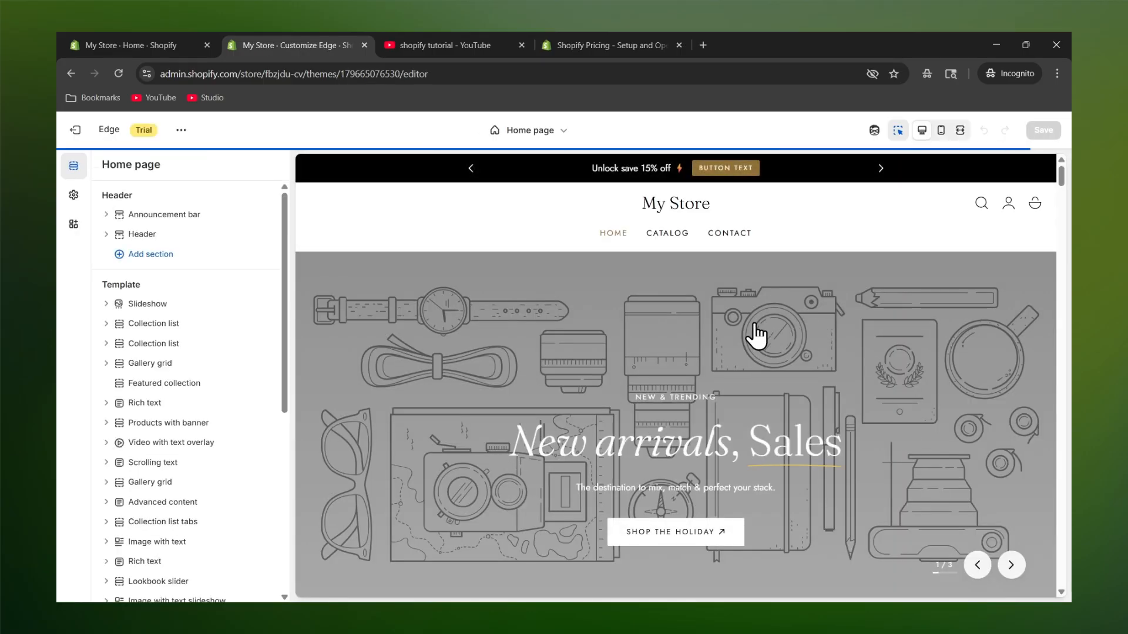
scroll(738, 315, "down", 10)
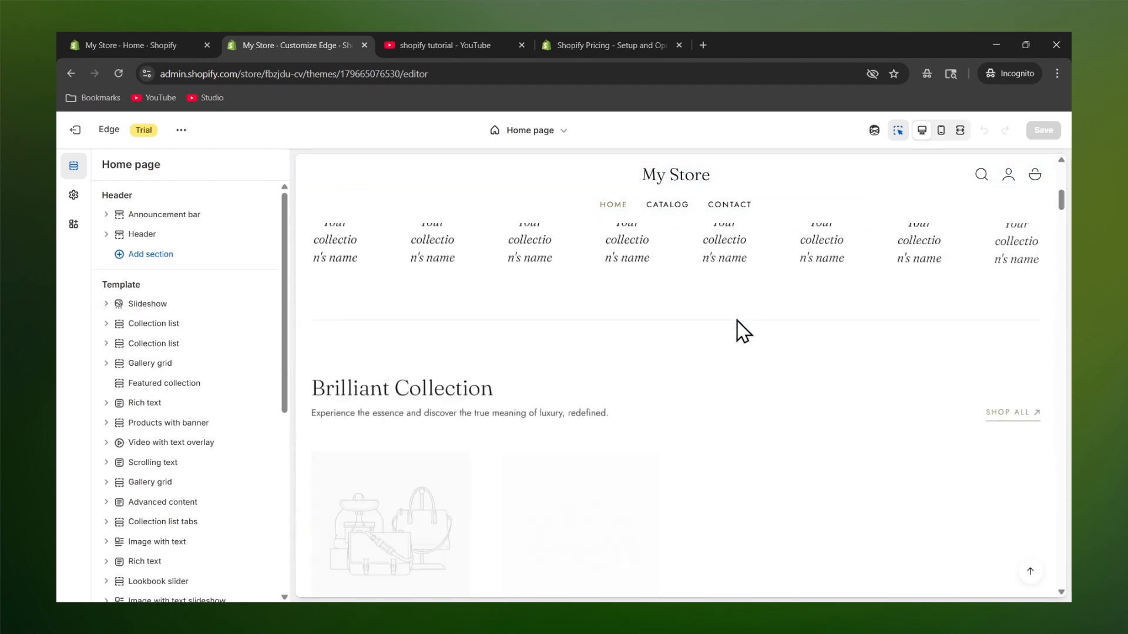
scroll(740, 330, "down", 3)
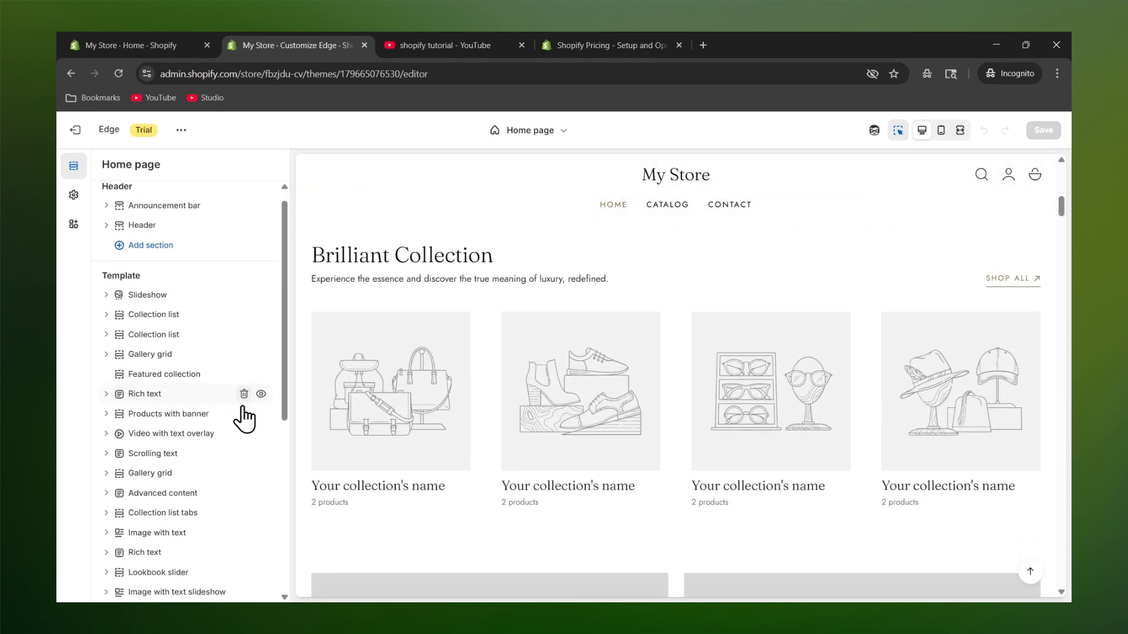
scroll(244, 416, "down", 8)
scroll(479, 358, "up", 5)
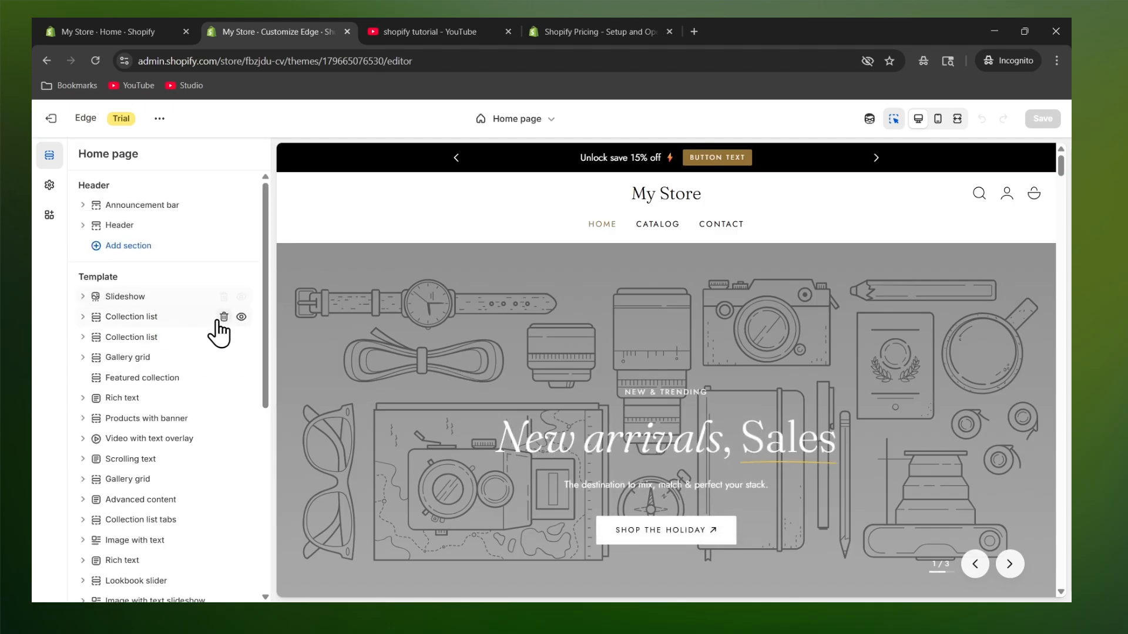
Step: Delete the first Collection list section from the Edge home page, save, and return to Edge's entry in the theme library
left_click(224, 317)
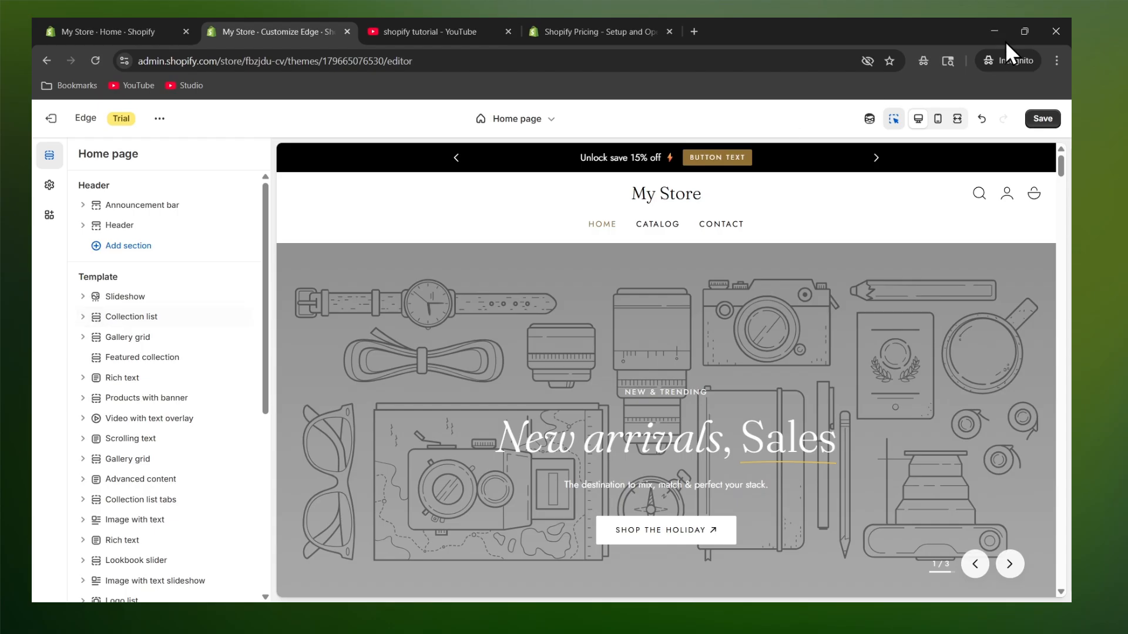
left_click(1044, 119)
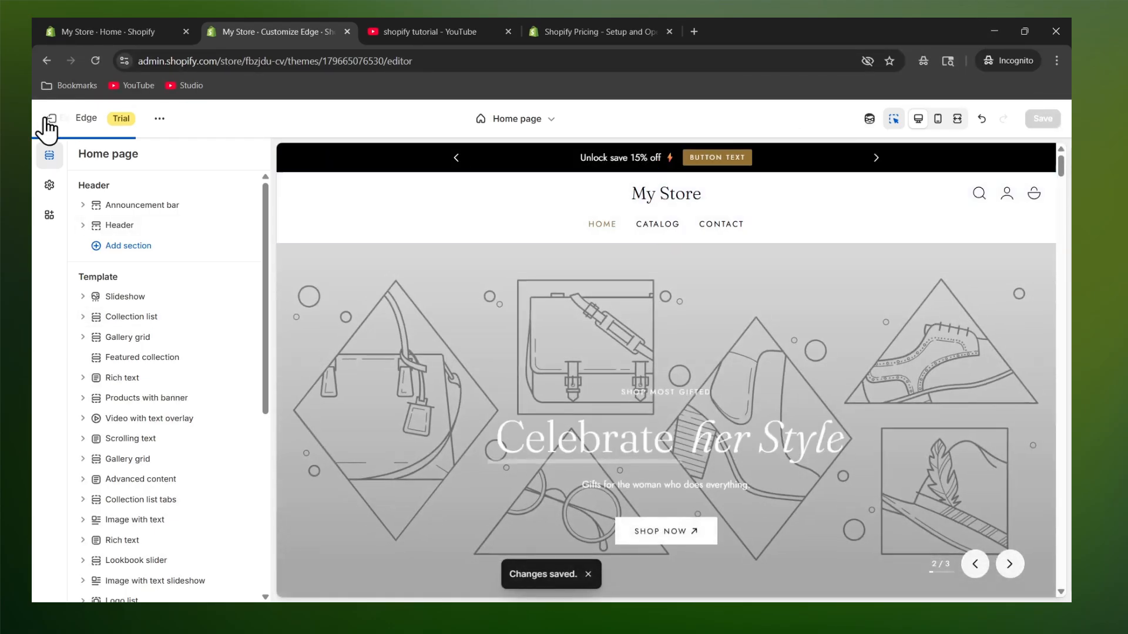
left_click(47, 120)
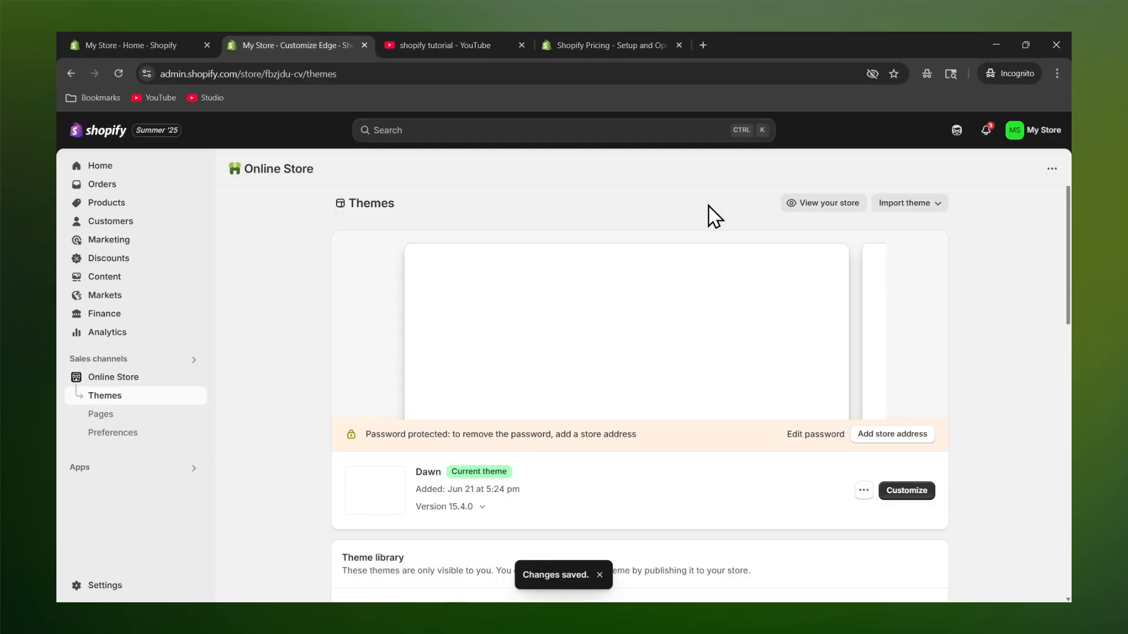
scroll(714, 217, "down", 5)
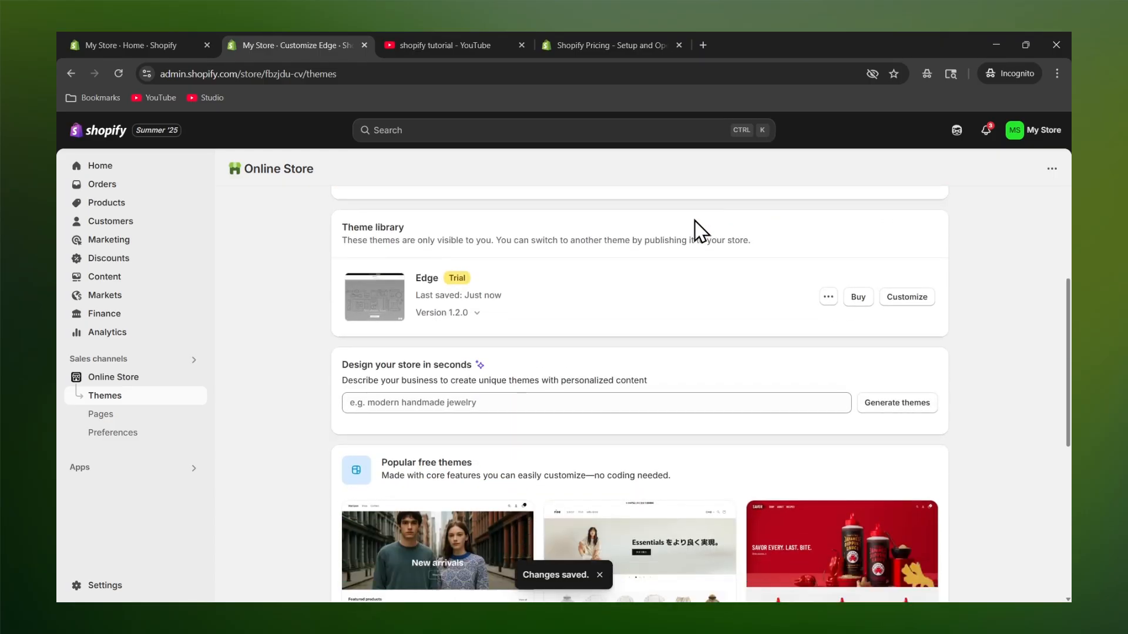
left_click_drag(505, 295, 415, 296)
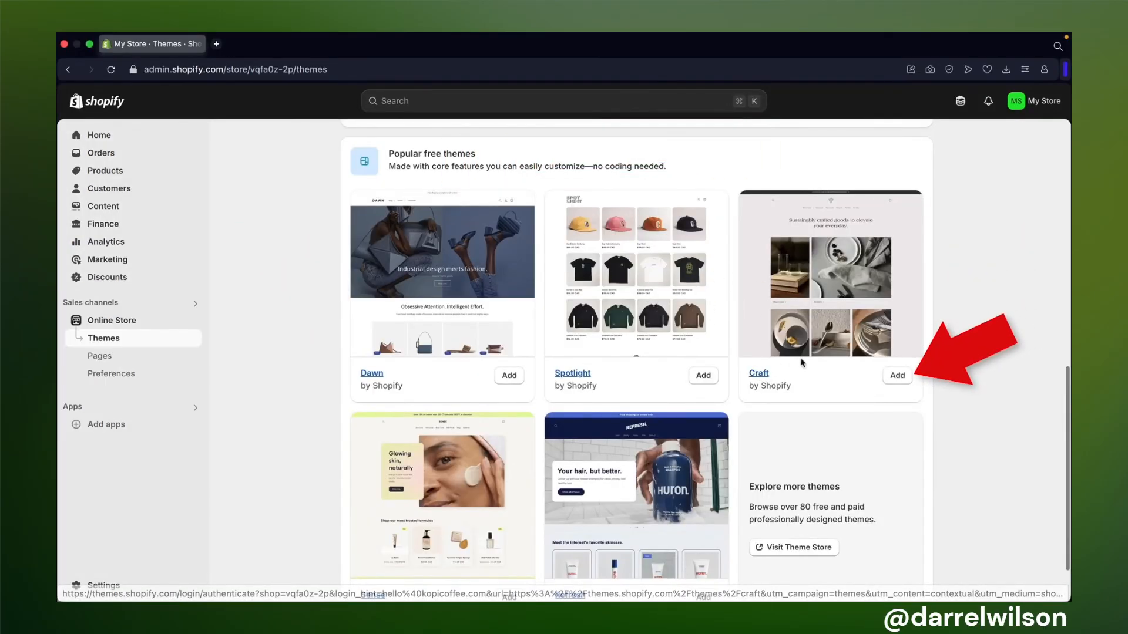
Step: Add the free Craft theme to the theme library and publish it as the current theme
left_click(899, 379)
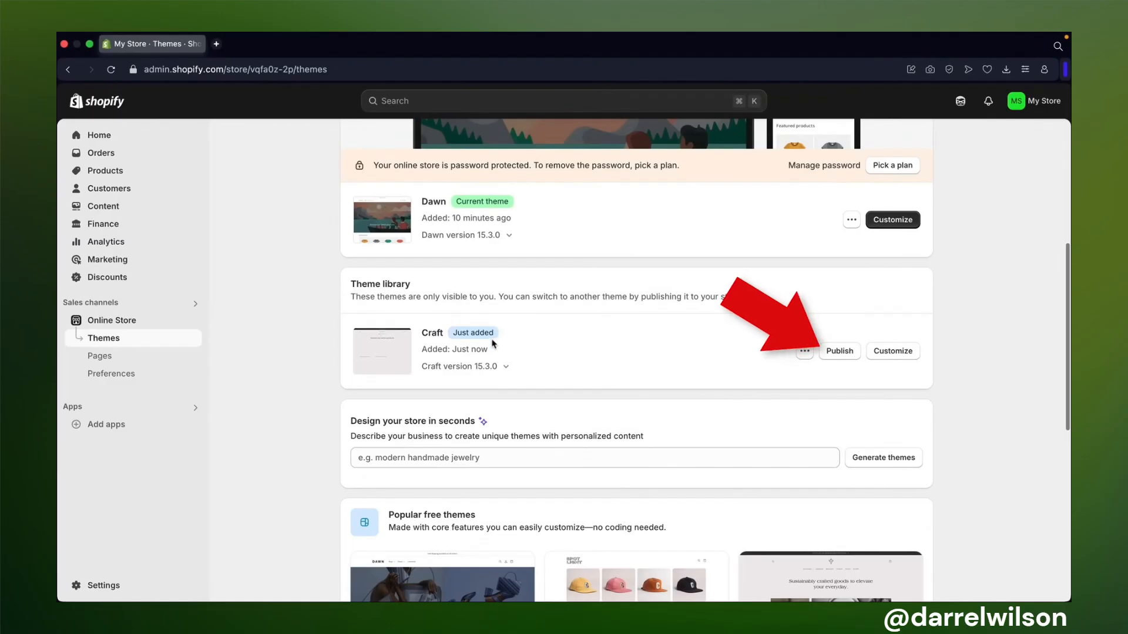
left_click(839, 351)
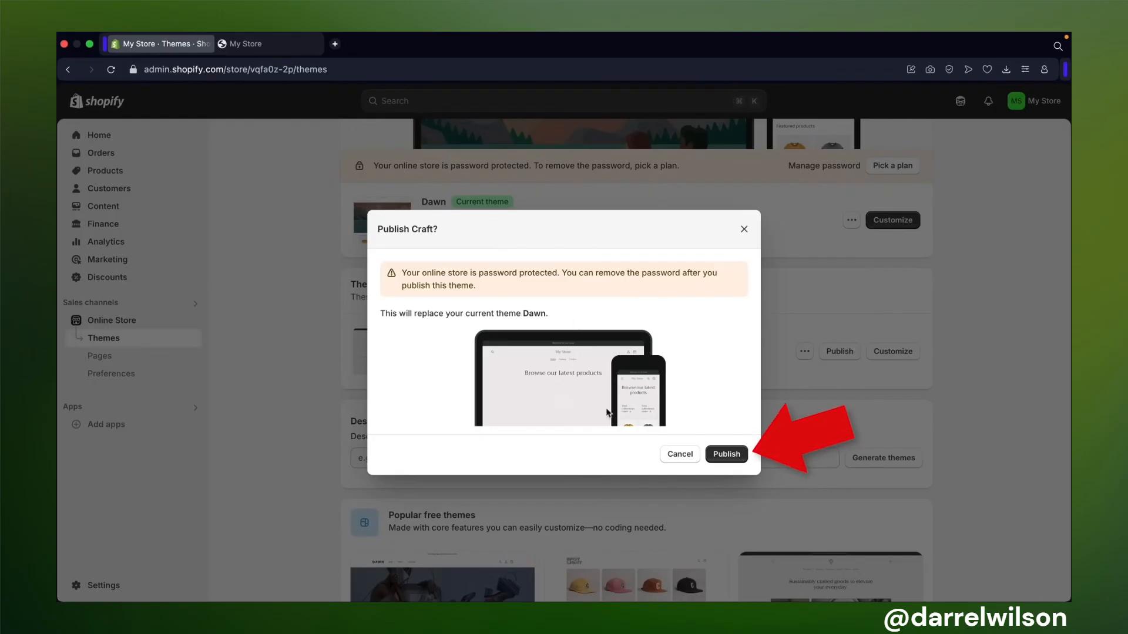
left_click(726, 455)
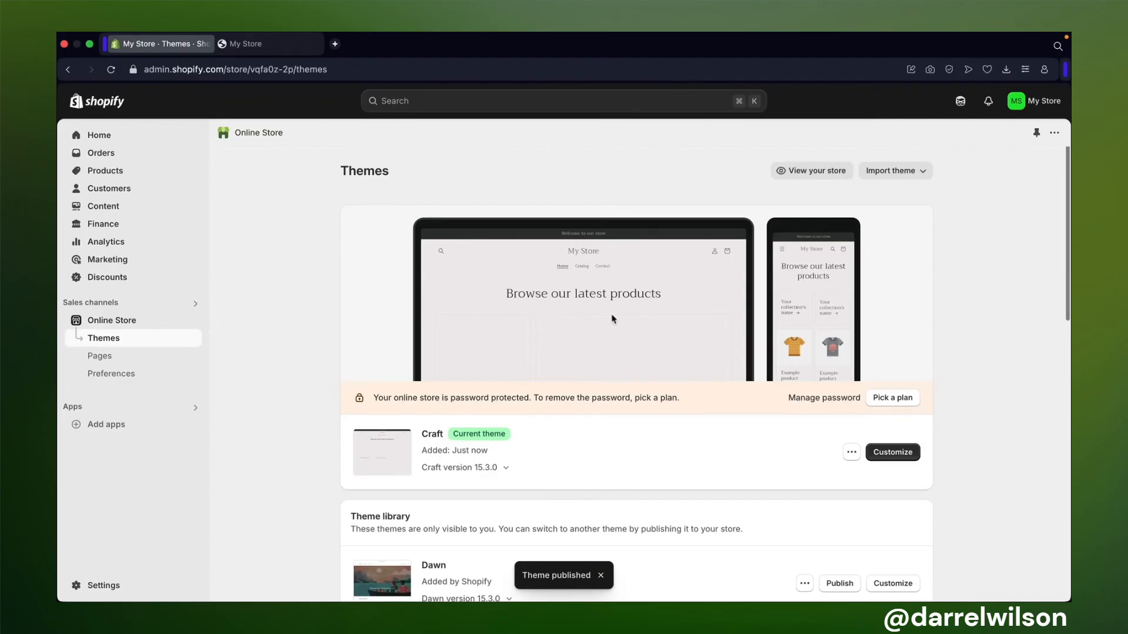
Step: View the live storefront with the Craft theme, checking its collections, example products and email signup footer
left_click(805, 175)
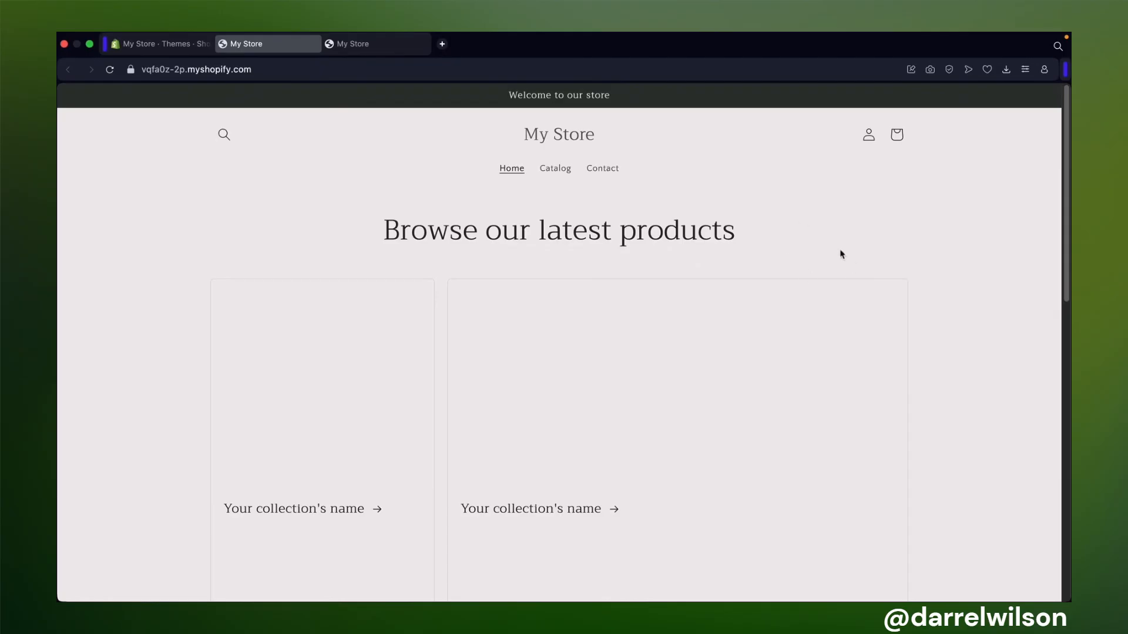
scroll(828, 274, "down", 10)
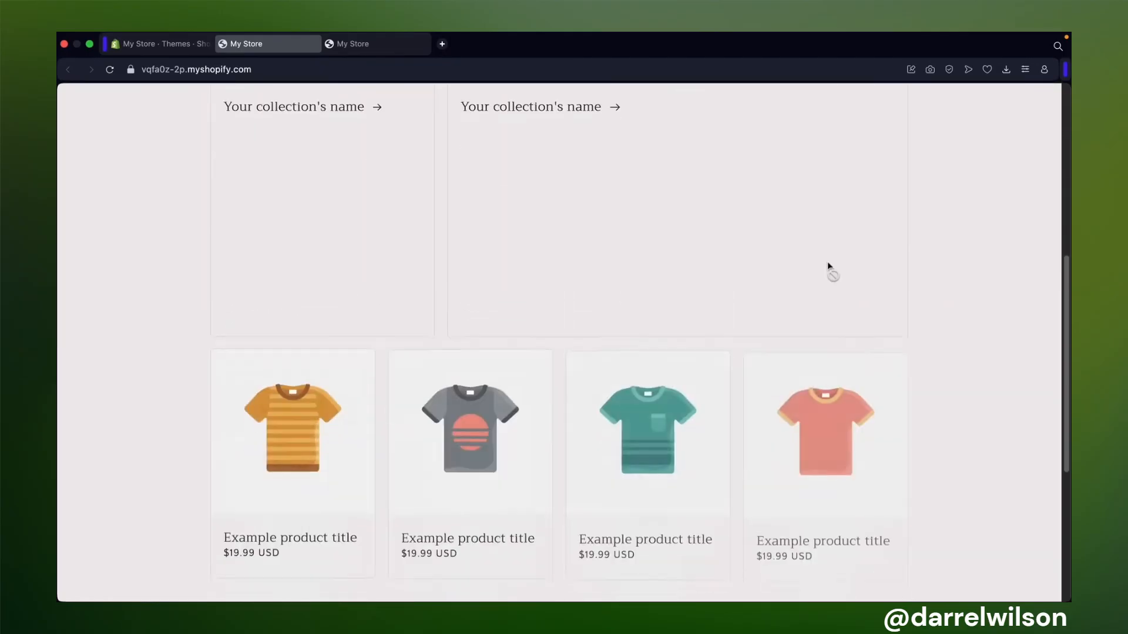
scroll(829, 269, "down", 3)
scroll(817, 287, "up", 3)
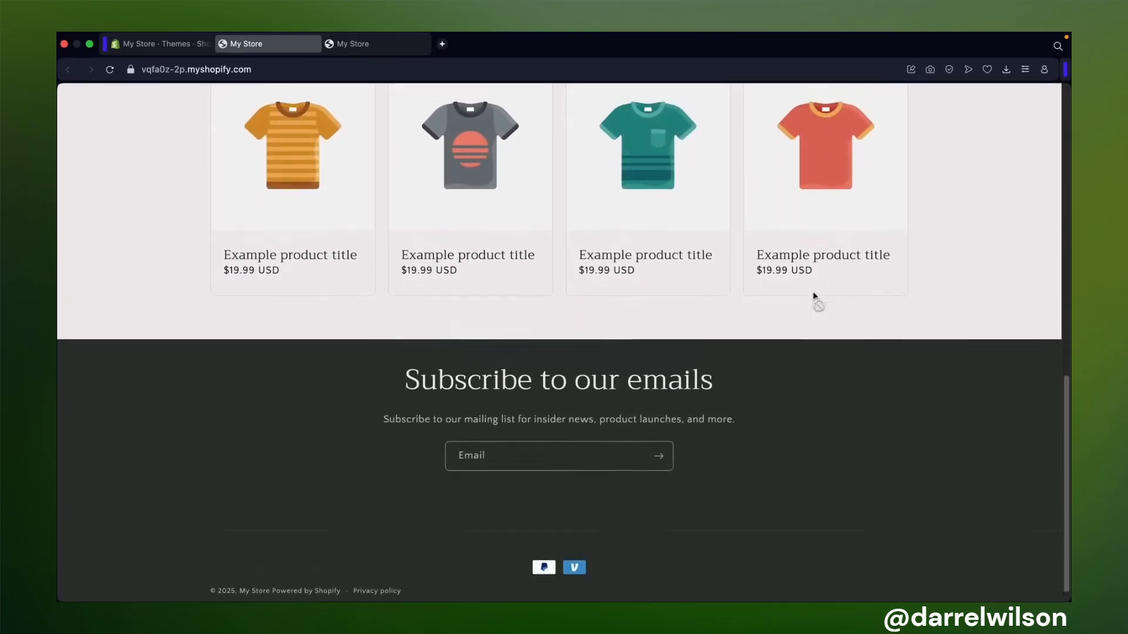
scroll(815, 297, "up", 10)
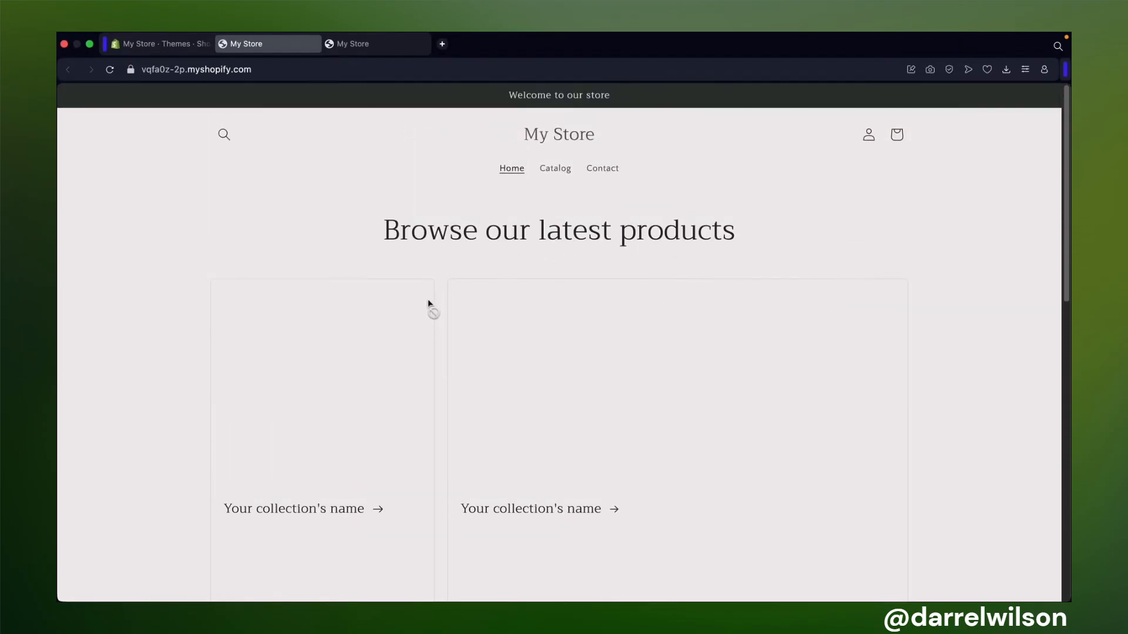
Step: Publish the Dawn theme from the theme library in place of Craft and view the live storefront
left_click(167, 47)
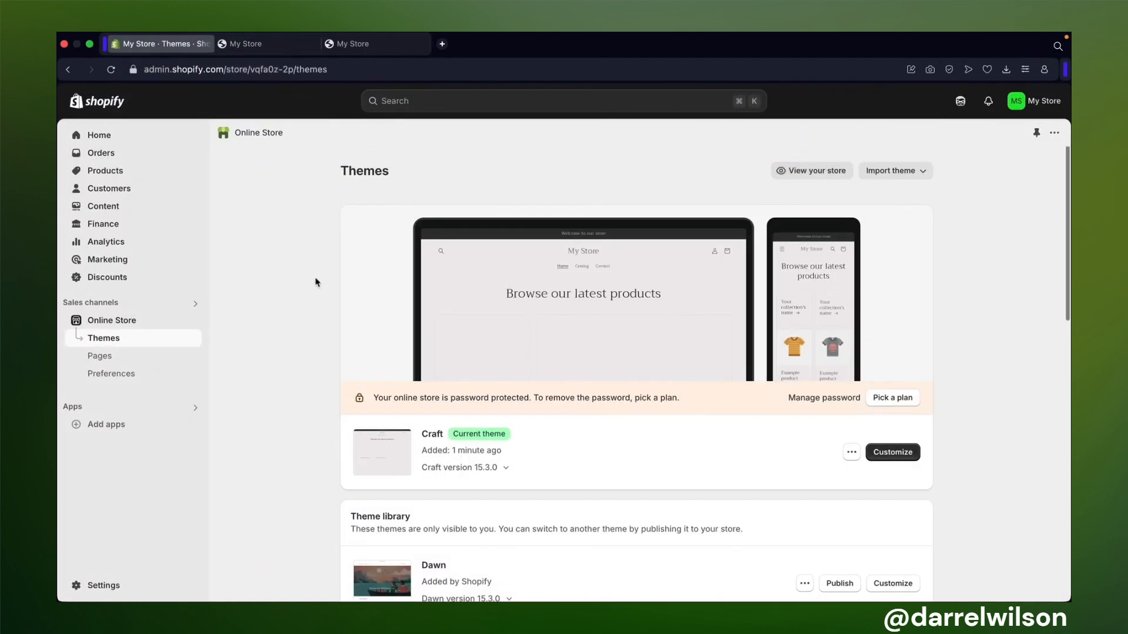
scroll(378, 347, "down", 4)
left_click_drag(355, 327, 404, 324)
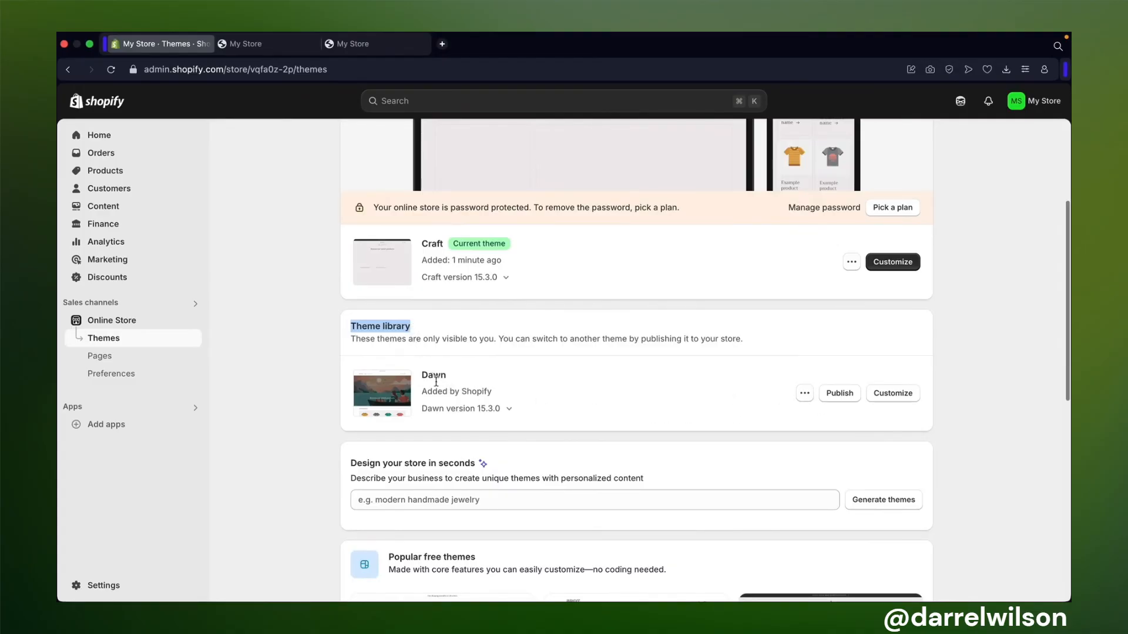
left_click(839, 395)
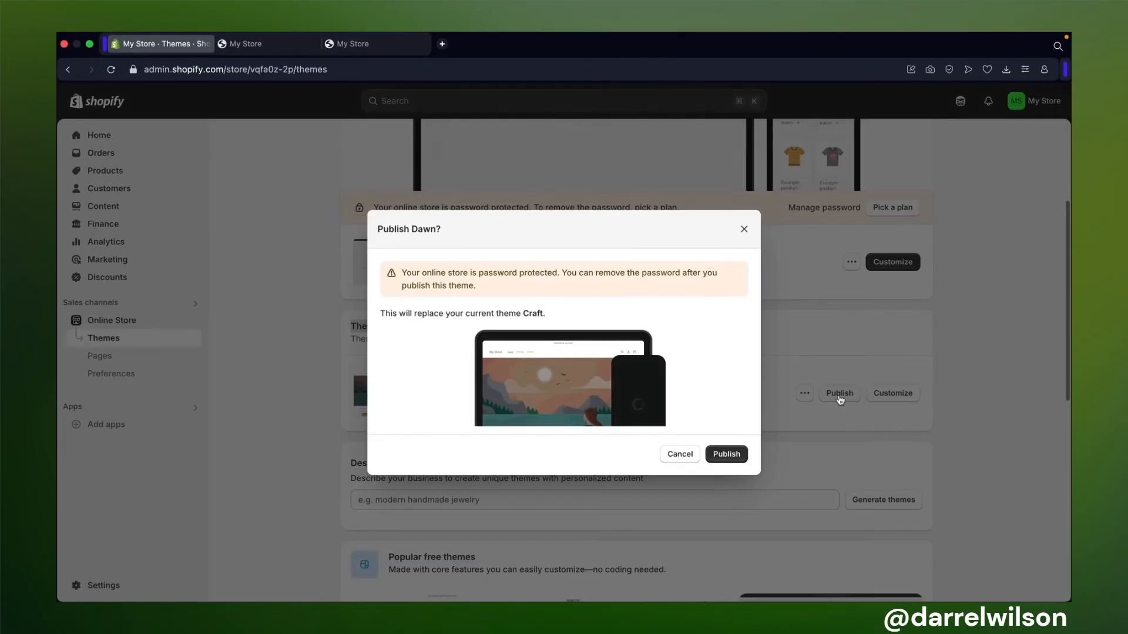
left_click(725, 456)
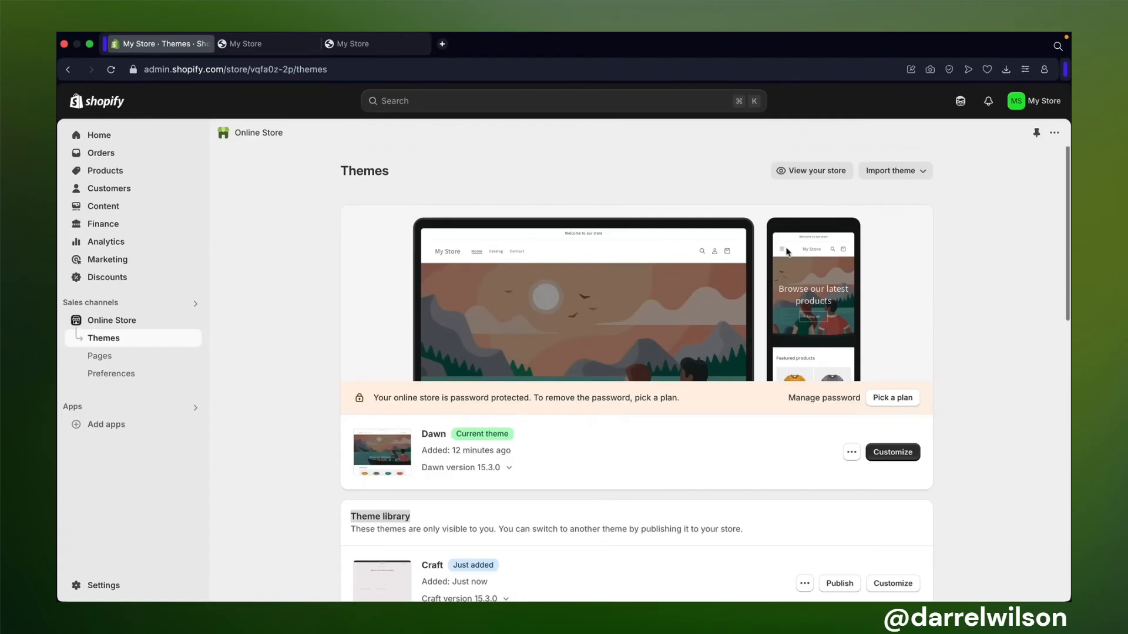
left_click(817, 171)
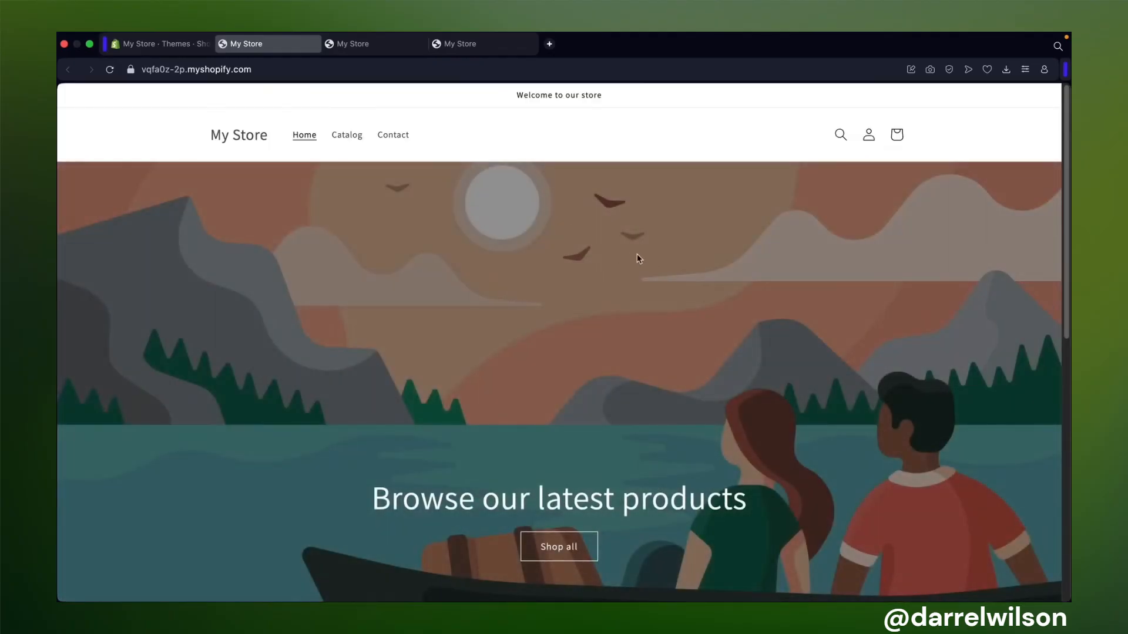
Step: Look over the live storefront with the Dawn theme, from the banner to the featured products and email signup footer
scroll(638, 259, "down", 8)
scroll(635, 260, "down", 3)
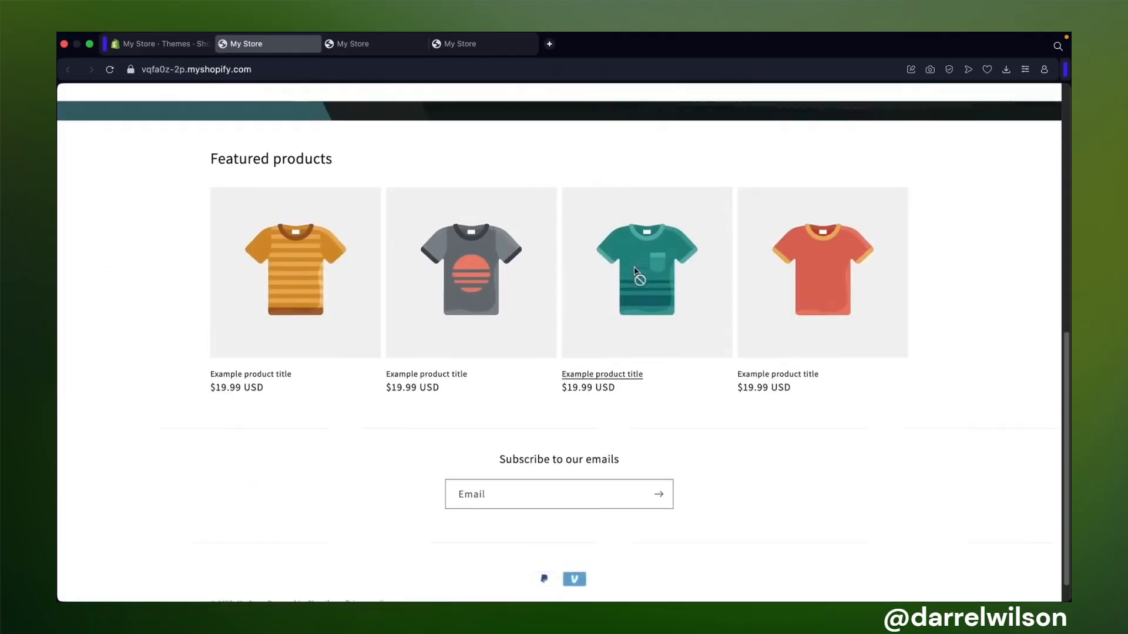
scroll(637, 267, "up", 15)
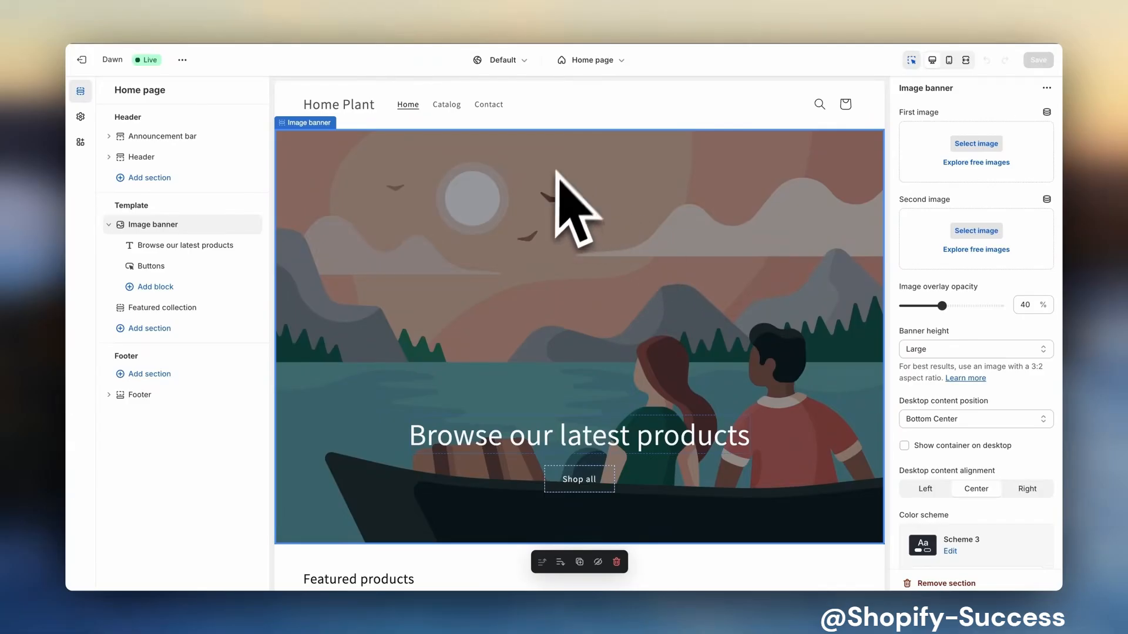
Step: Select the Header section in the Dawn theme editor and open the Logo options of the theme settings
left_click(584, 123)
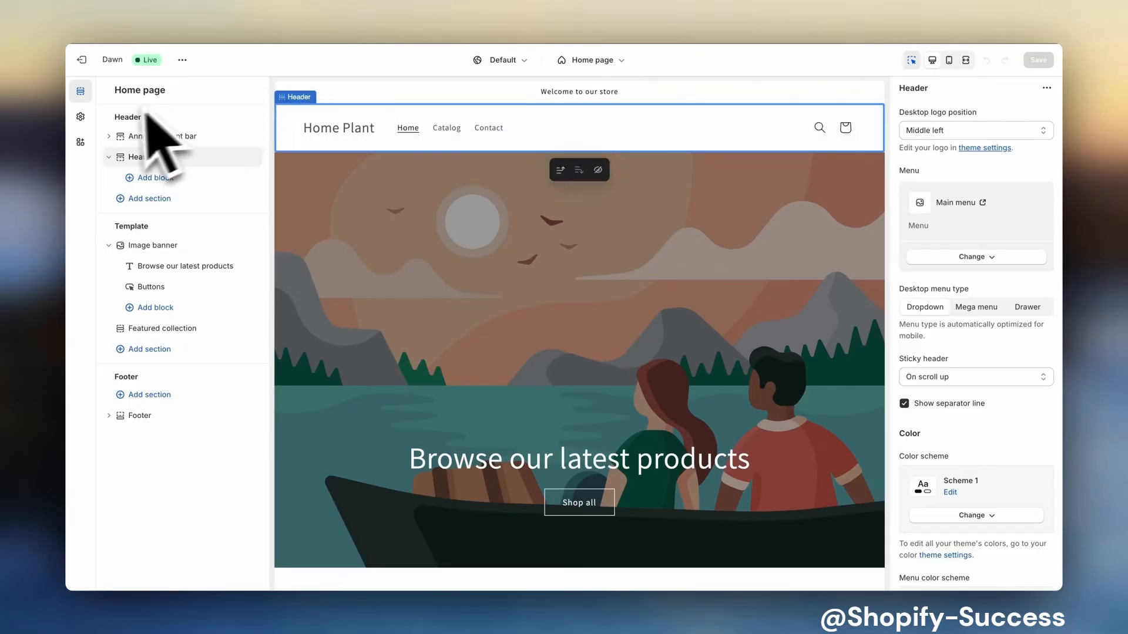
left_click(80, 117)
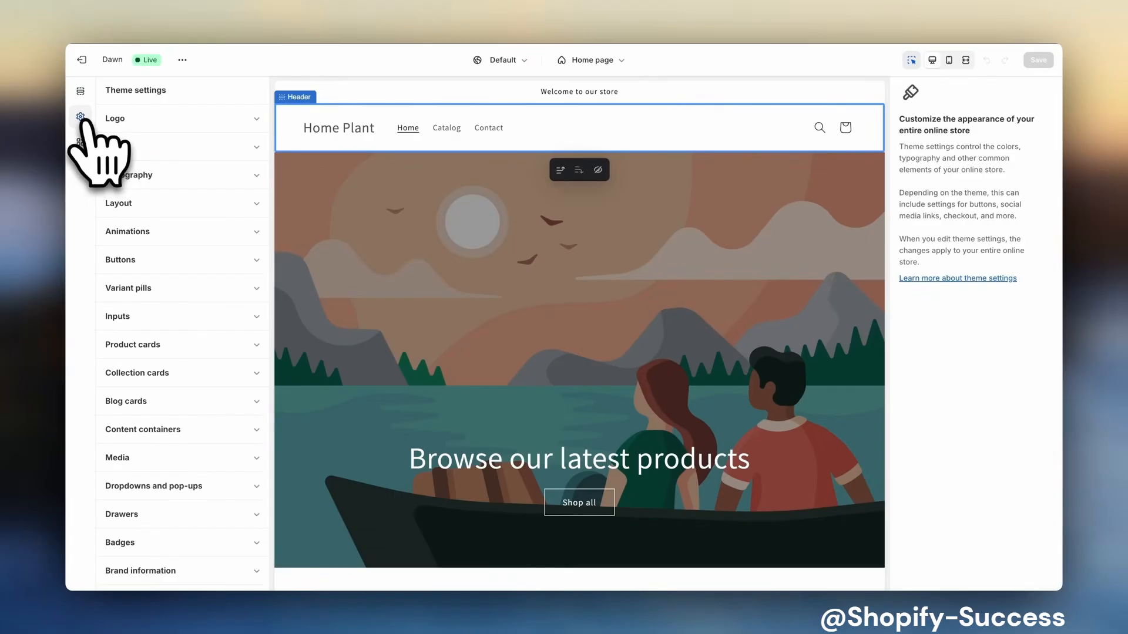
left_click(223, 119)
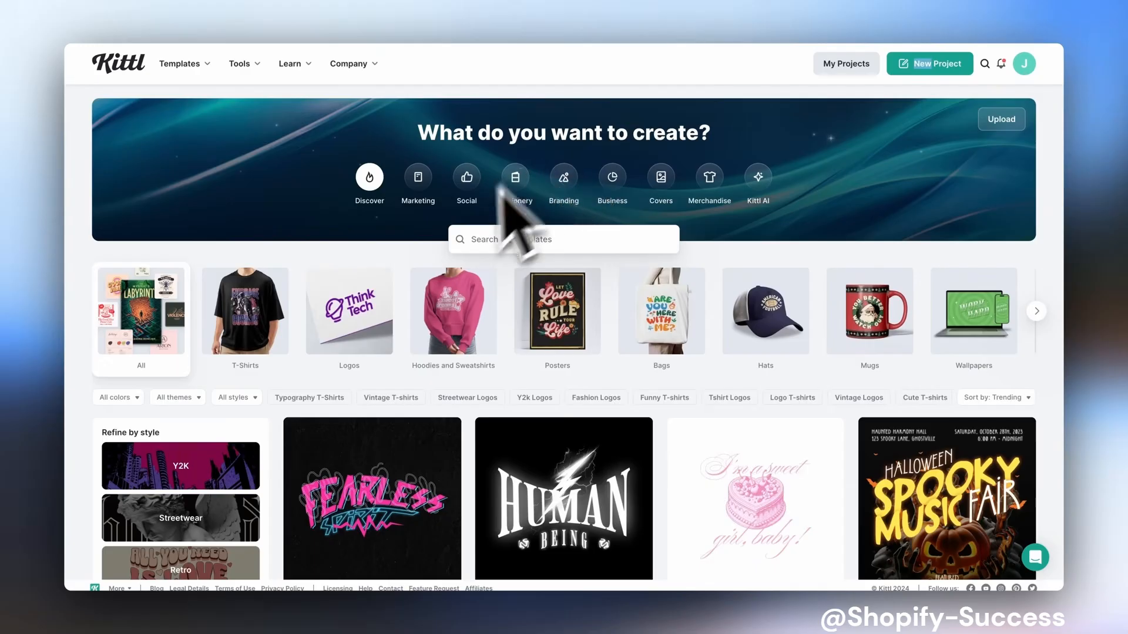
Step: Switch to Kittl and browse its design templates, the Shopify Success branding guide and Kittl's leaf elements
scroll(570, 211, "down", 1)
scroll(573, 217, "down", 12)
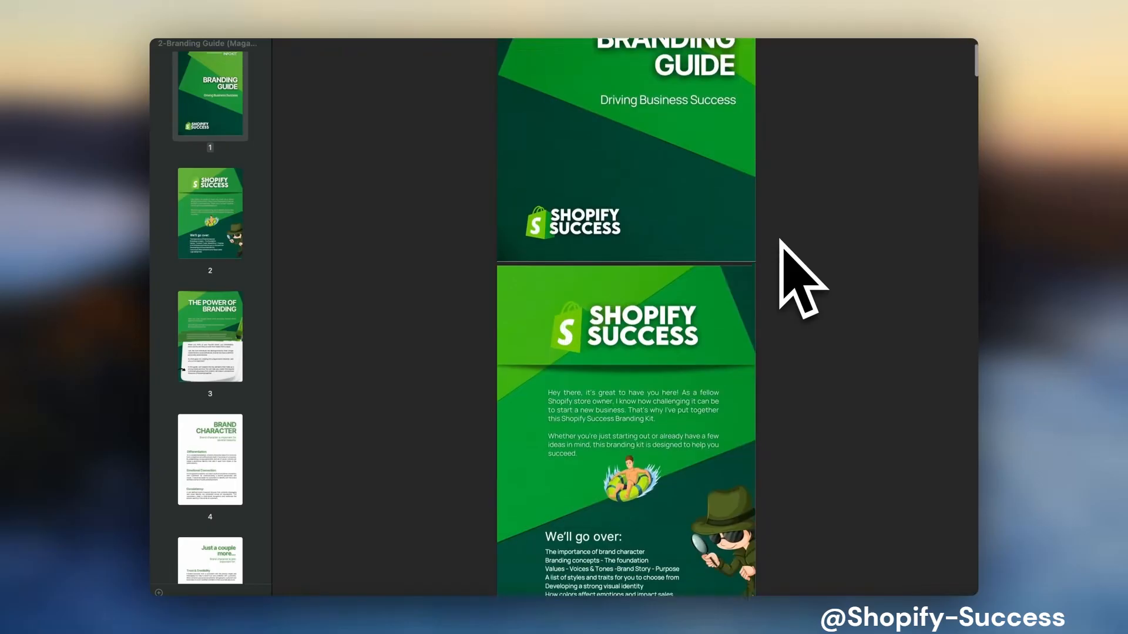
scroll(781, 264, "down", 15)
left_click(223, 255)
scroll(546, 352, "down", 10)
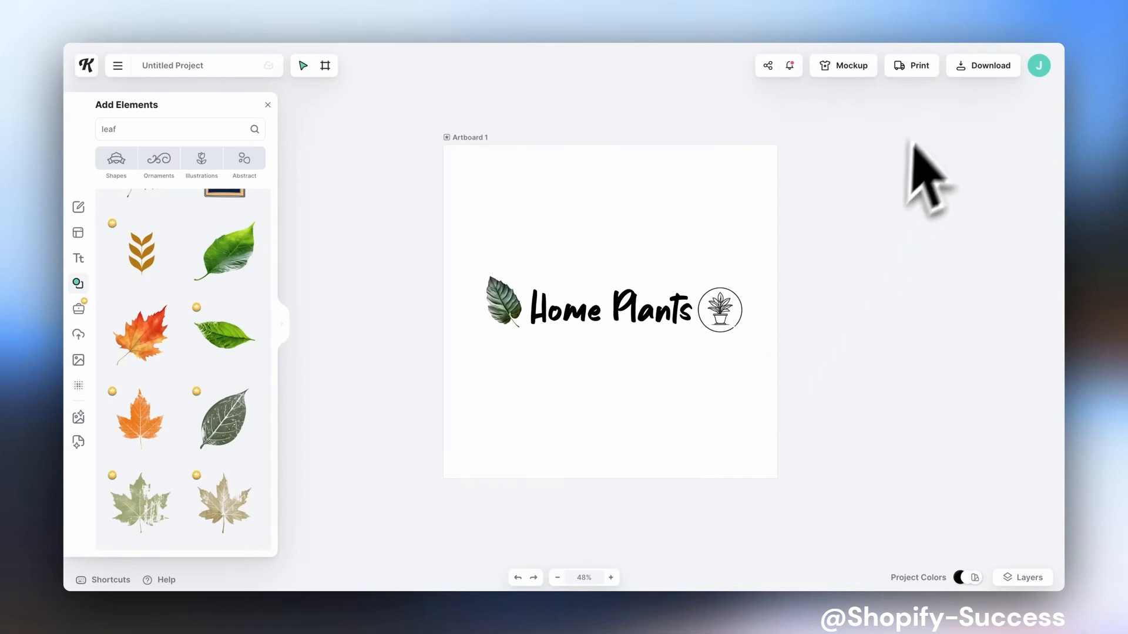
Step: Set the download options of the Home Plants logo in Kittl to PNG with background removal turned off
left_click(981, 65)
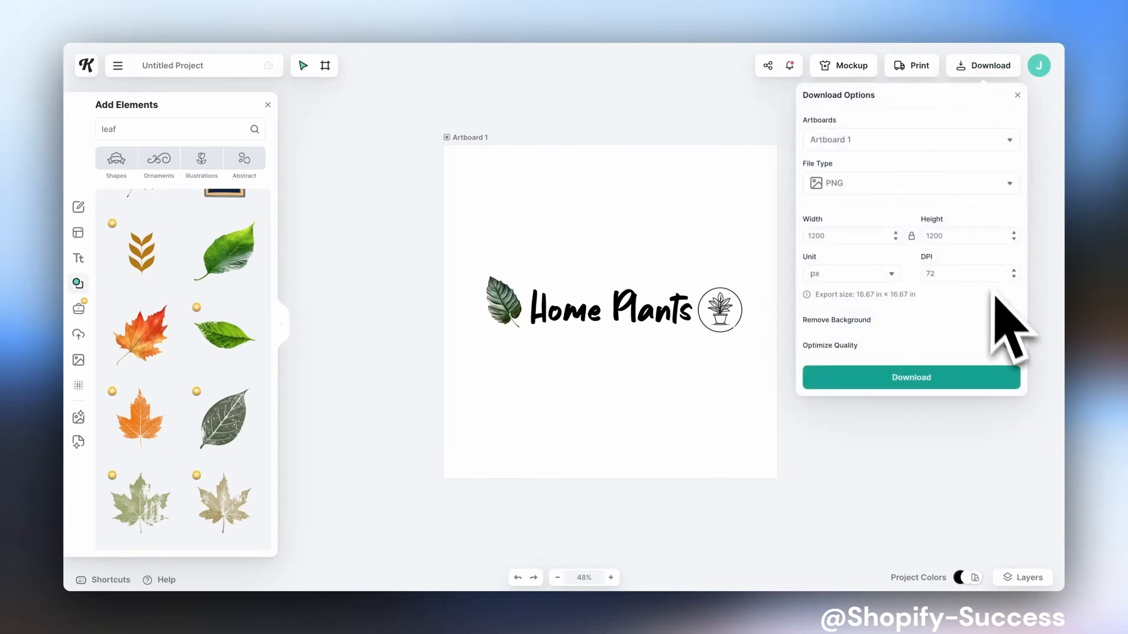
left_click(1012, 320)
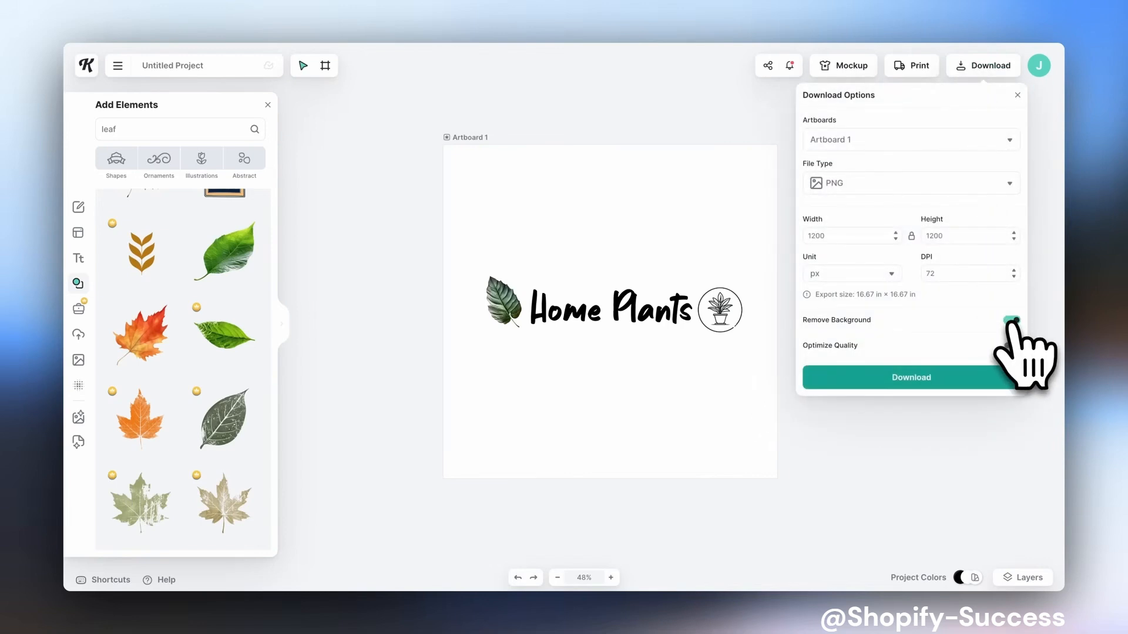
left_click(1012, 320)
left_click(923, 185)
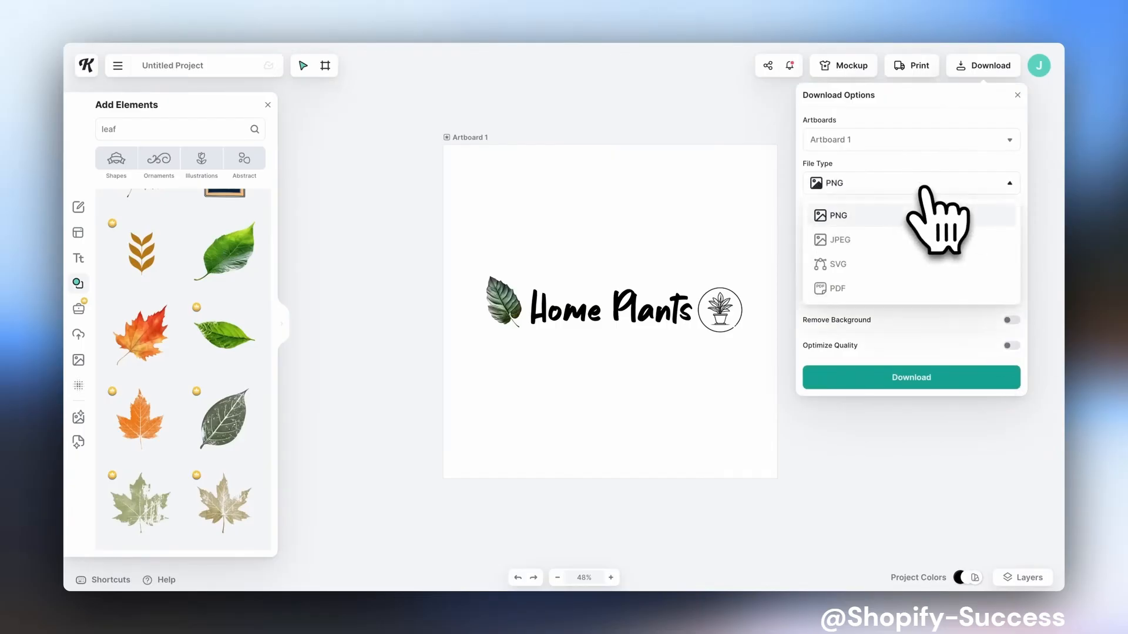
left_click(917, 214)
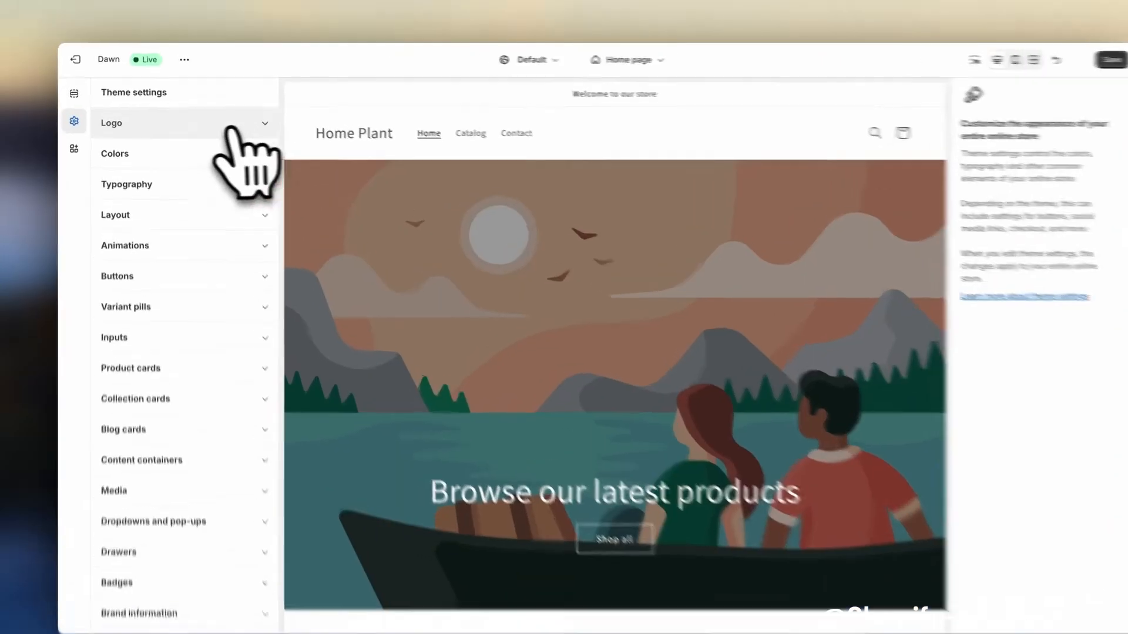
Step: In the Dawn theme settings, use the Home_Plants_Logo PNG as the store logo and set its desktop width to 250 px
left_click(185, 121)
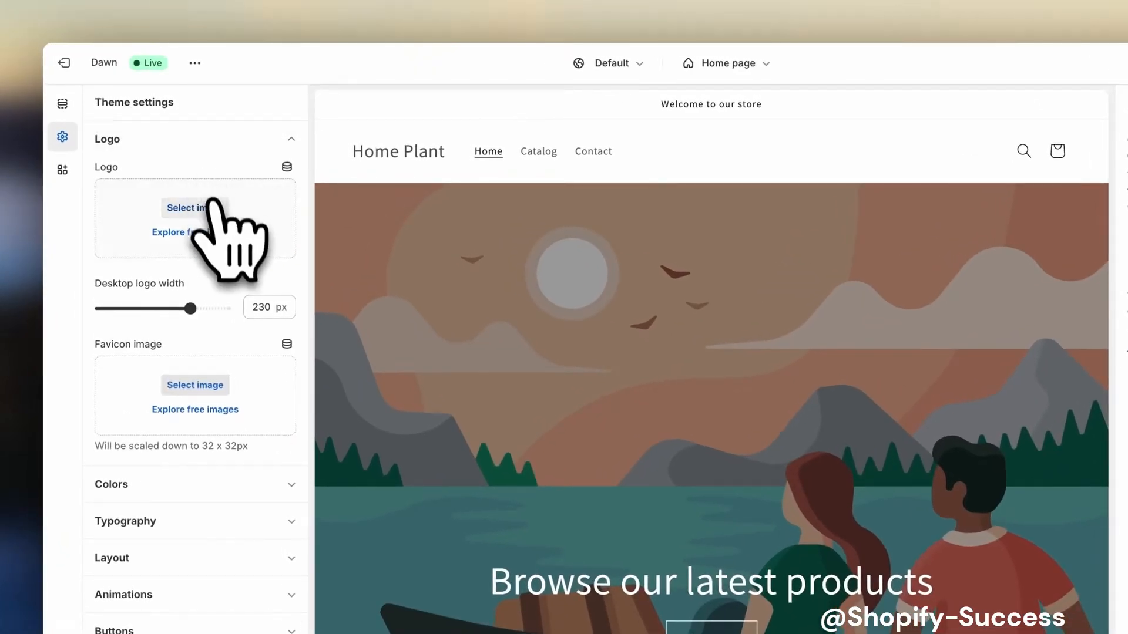
left_click(194, 207)
left_click(415, 360)
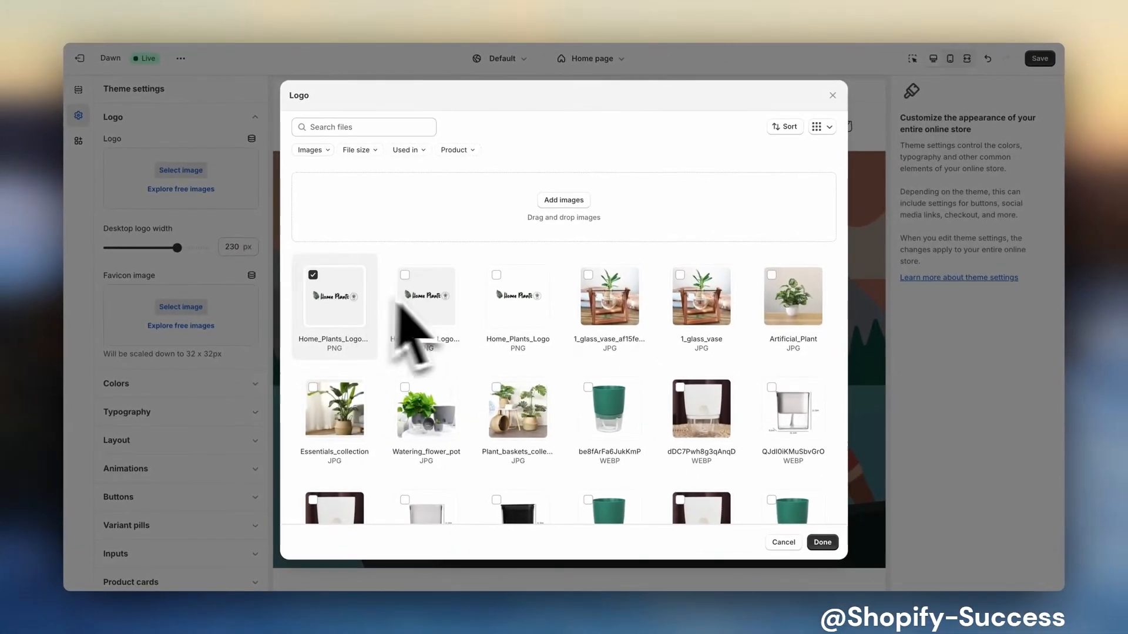
left_click(820, 542)
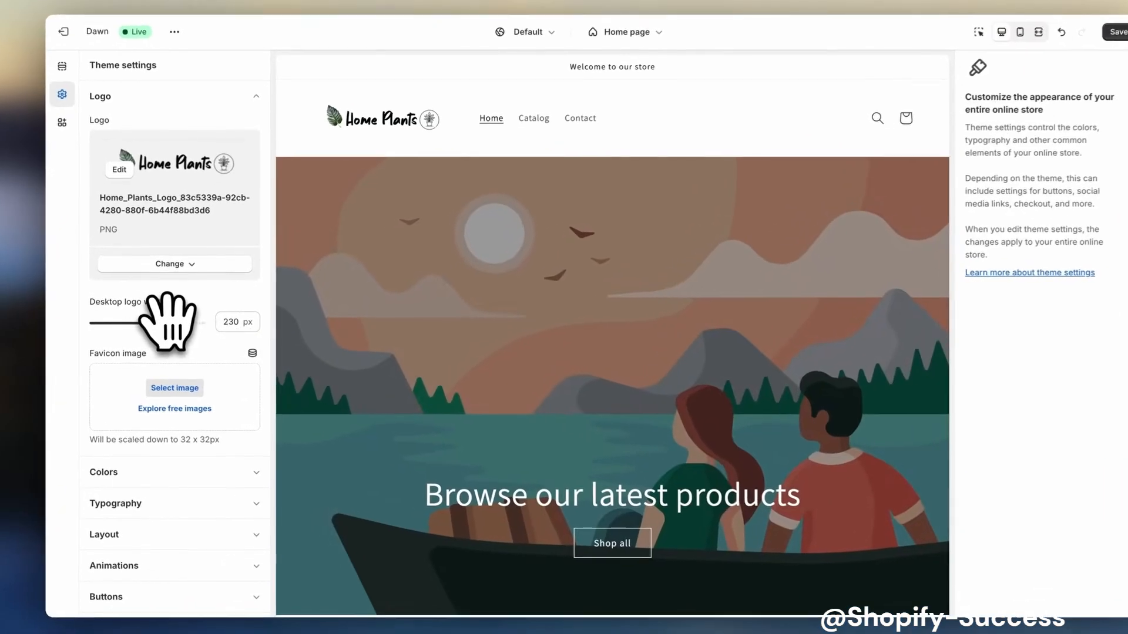
left_click_drag(171, 323, 180, 323)
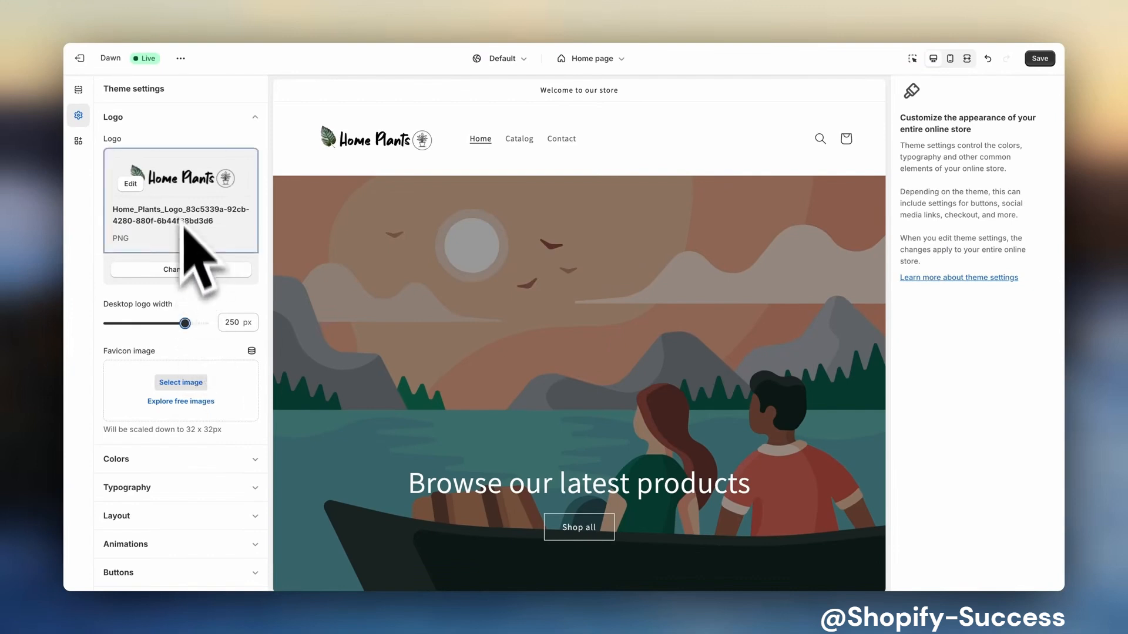
left_click(160, 119)
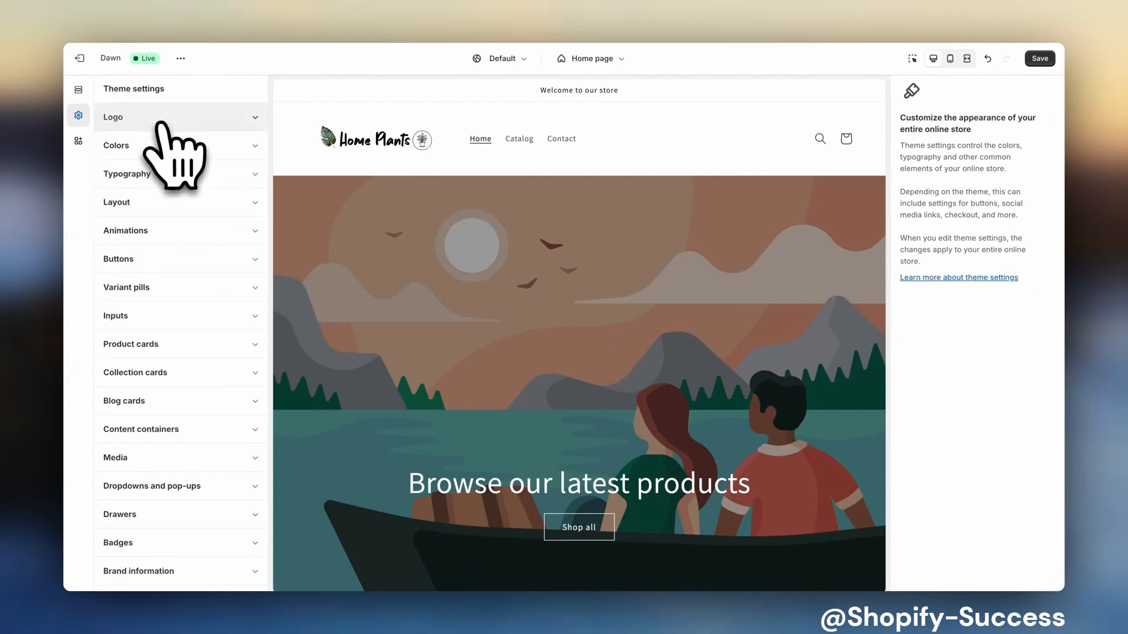
Step: Review the color schemes and typography options in the theme settings, and return to the page sections
left_click(160, 146)
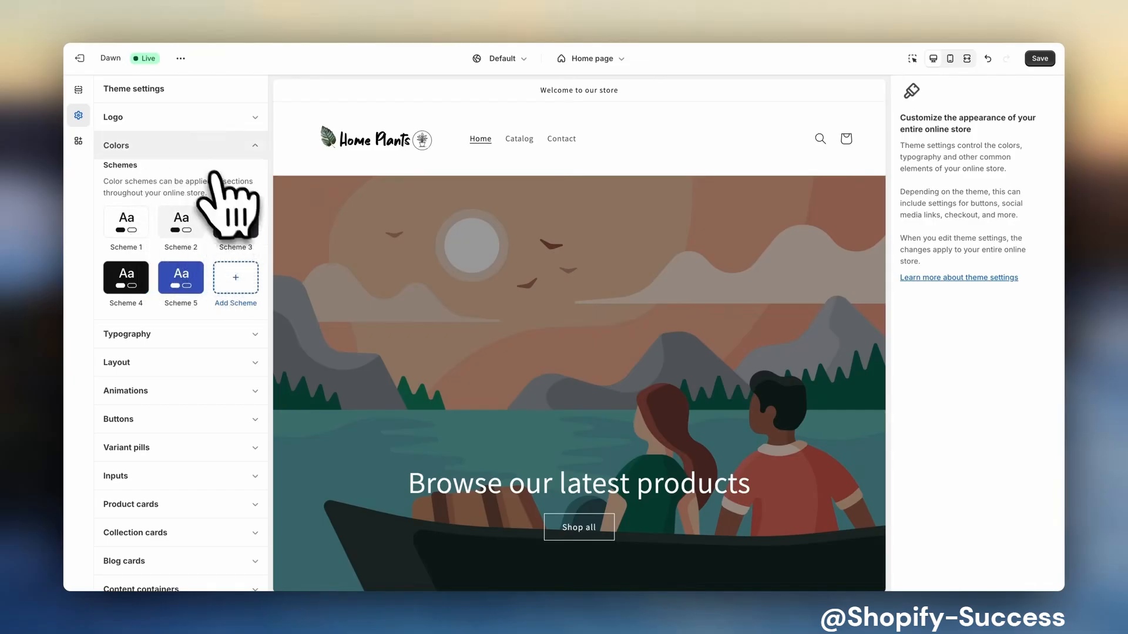
left_click(197, 154)
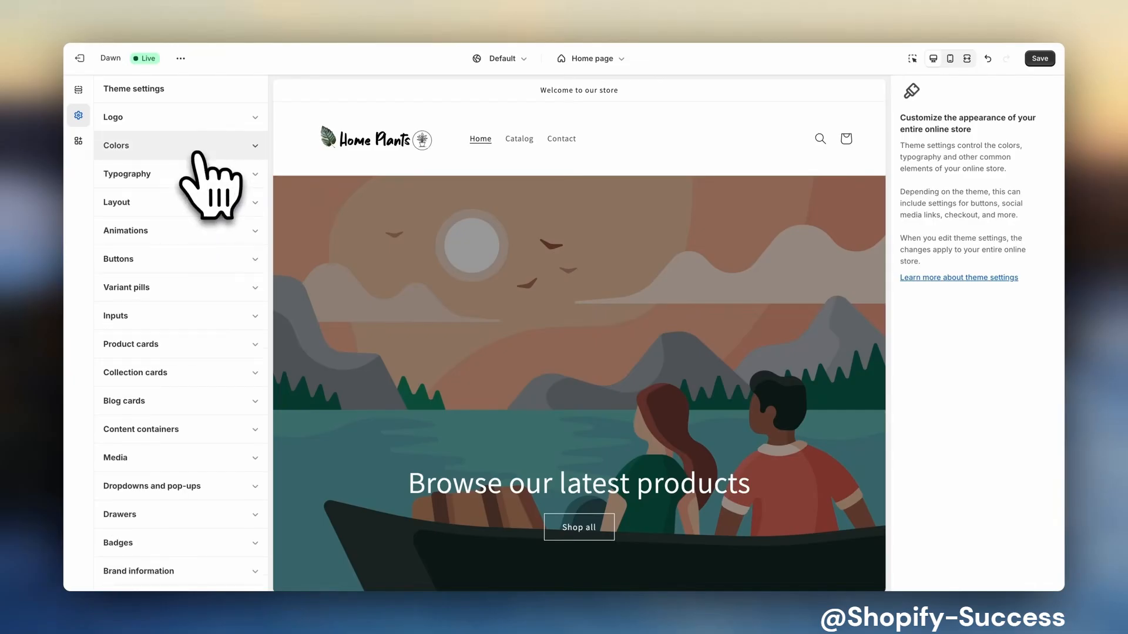
left_click(199, 174)
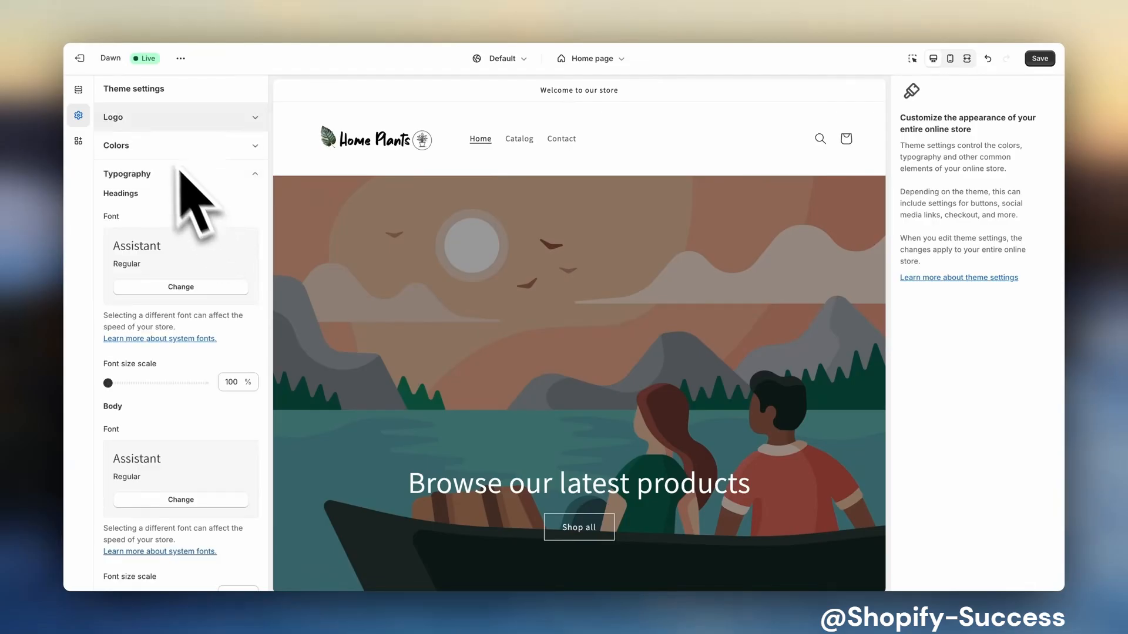
left_click(80, 90)
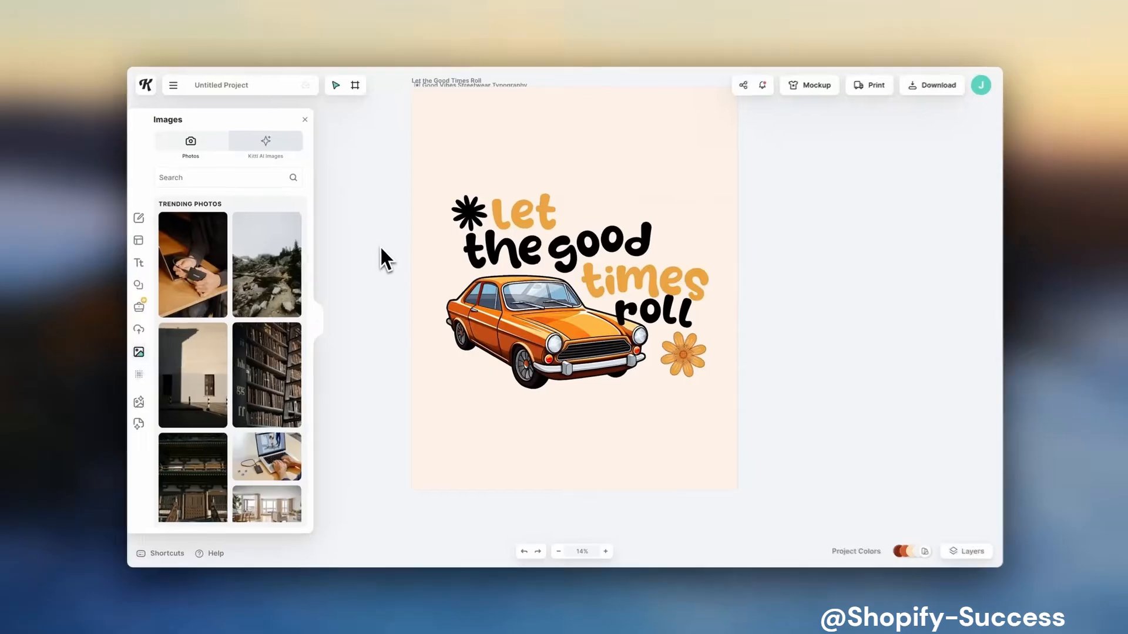
Step: Switch to Kittl and browse the trending photos in its image library
scroll(223, 333, "down", 3)
scroll(224, 333, "down", 8)
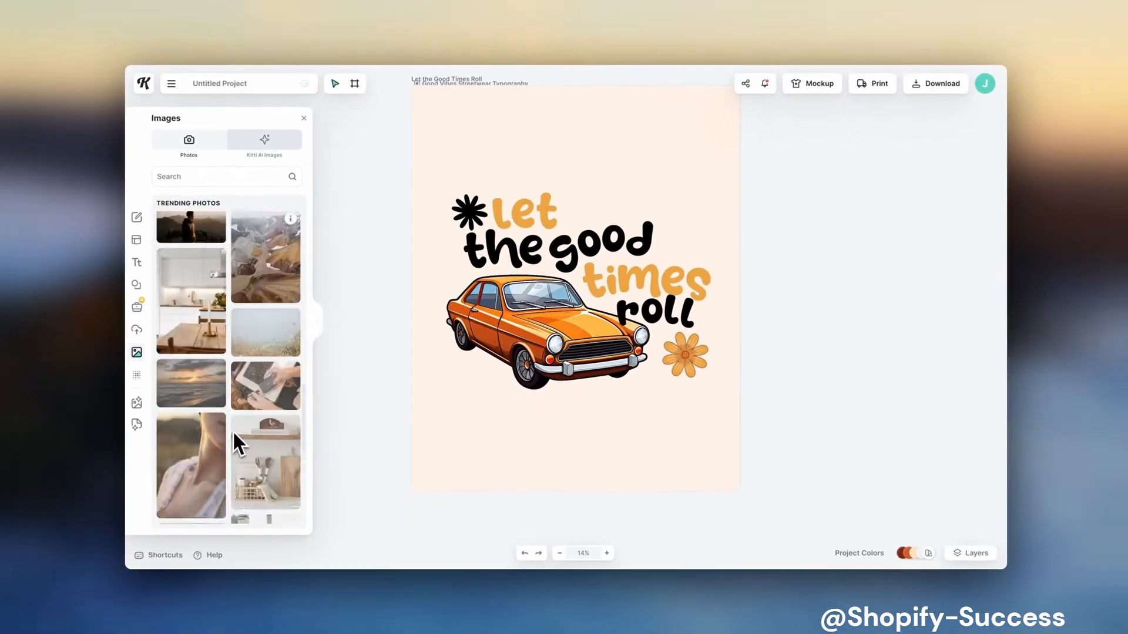
scroll(234, 434, "down", 10)
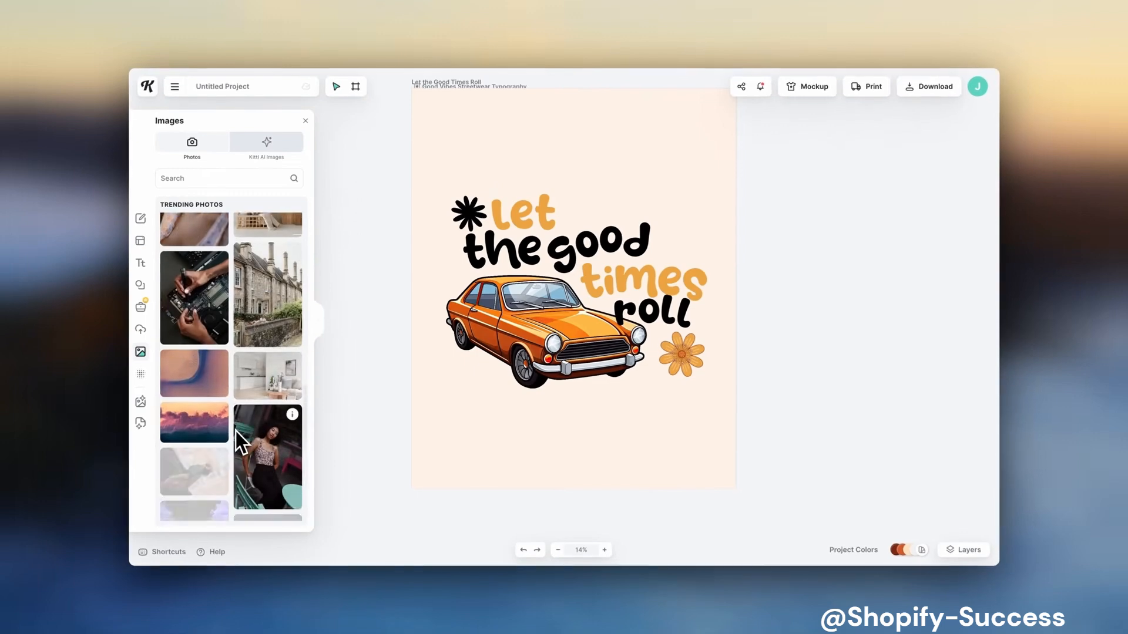
scroll(697, 214, "right", 10)
Step: Draw a blank landscape artboard and enter the prompt "A modern home with plants" in the AI Image Generator
left_click_drag(355, 138, 949, 477)
left_click(141, 401)
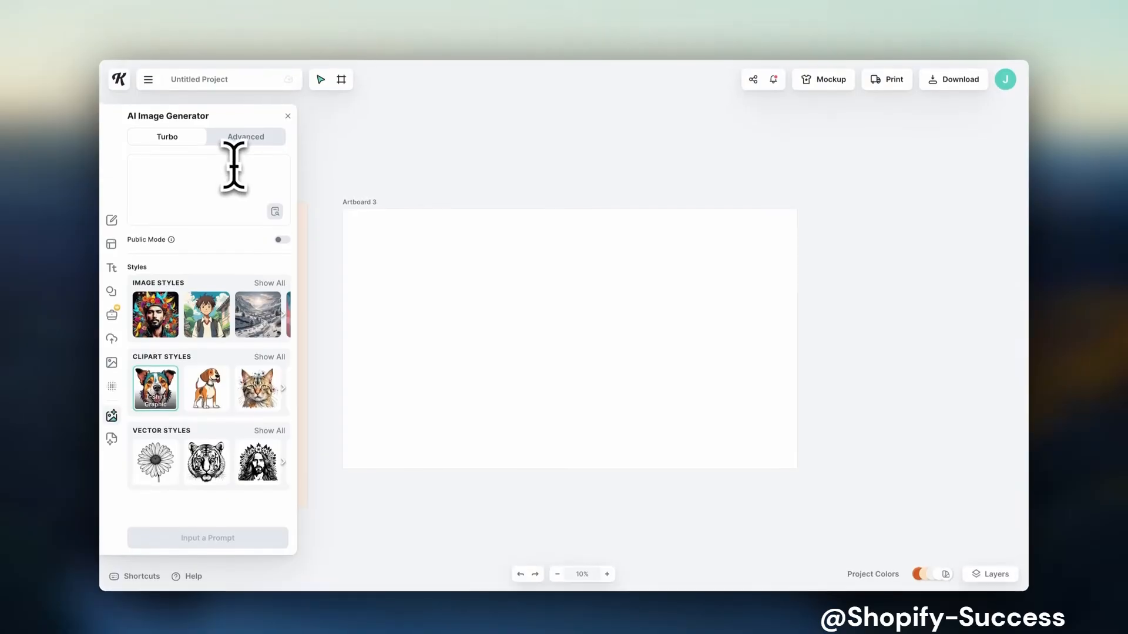
type("A modern home with plants")
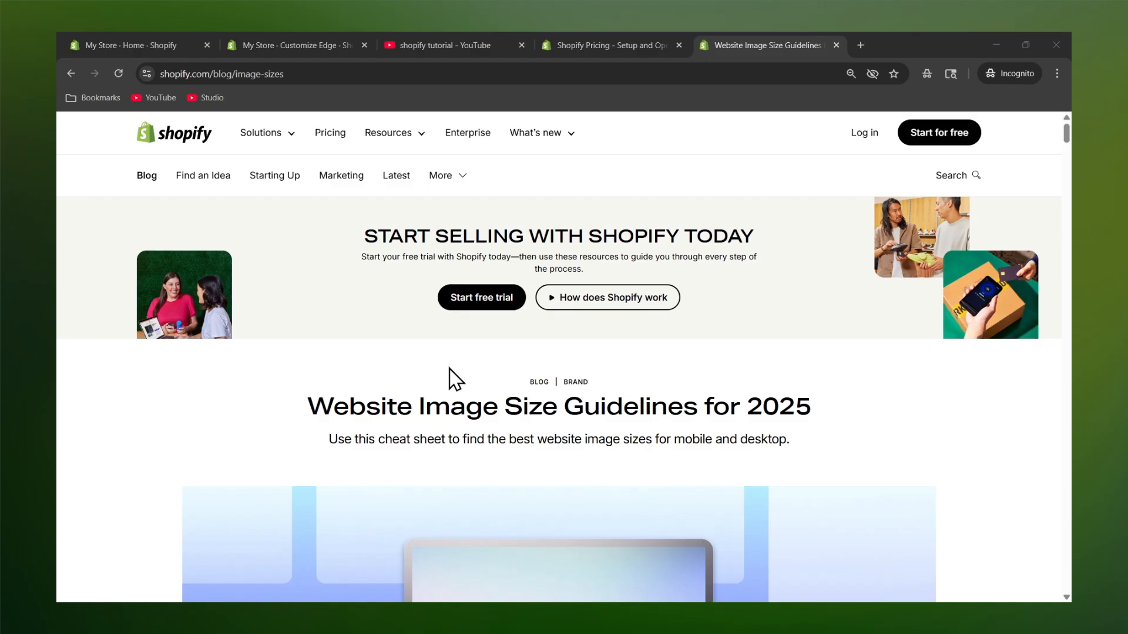
Step: Read Shopify's website image size guide for the best image sizes and the desktop and mobile dimensions table
scroll(456, 379, "down", 1)
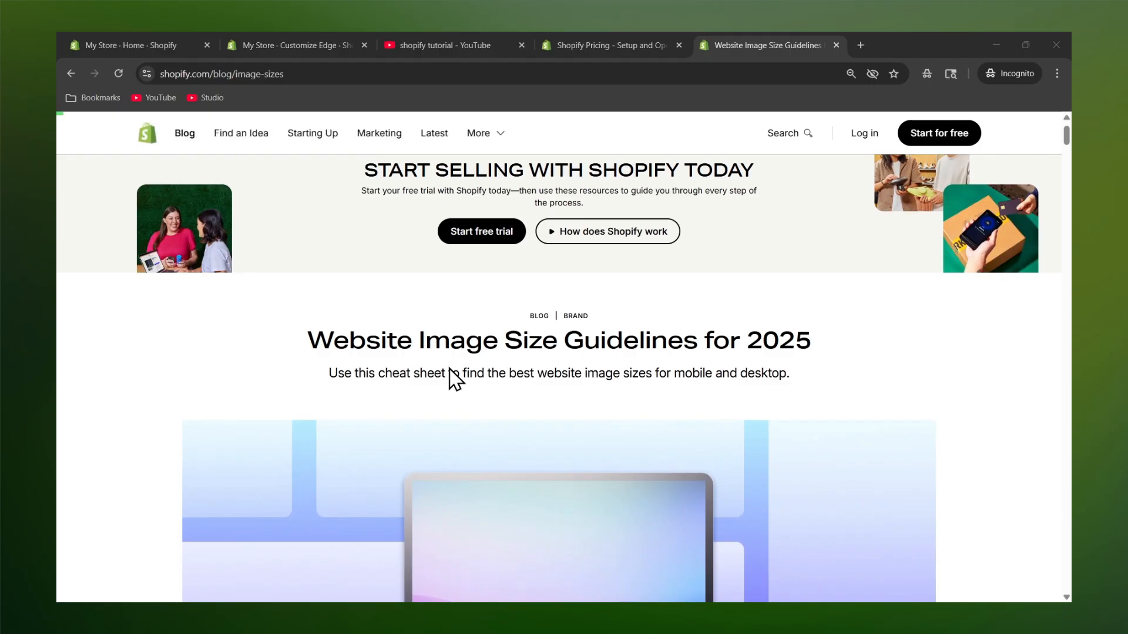
scroll(455, 379, "down", 7)
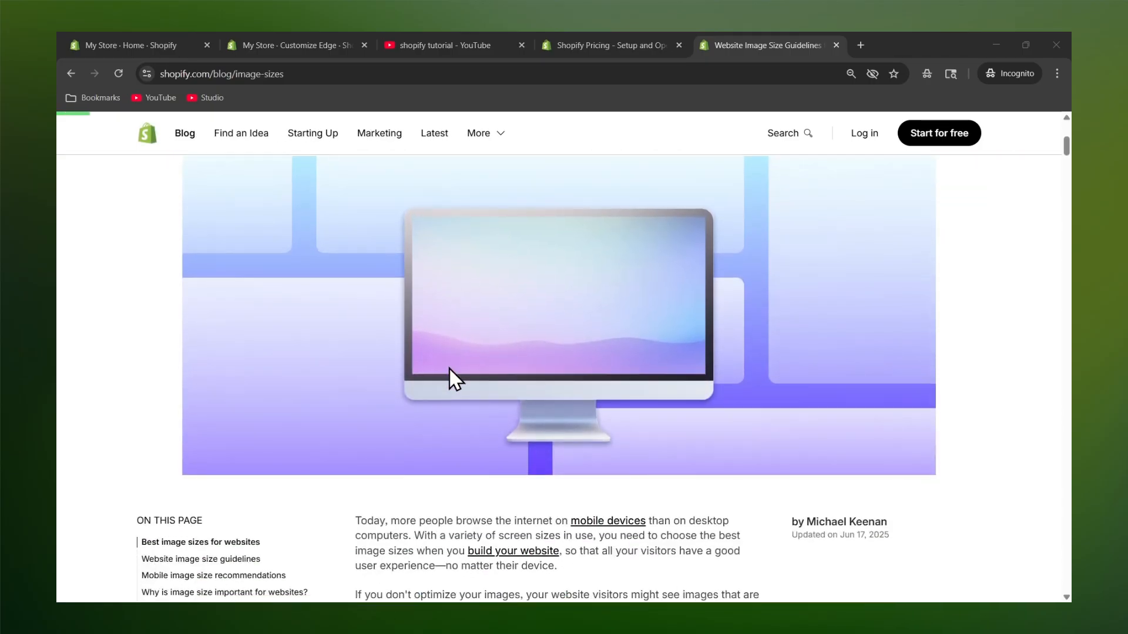
scroll(450, 369, "down", 6)
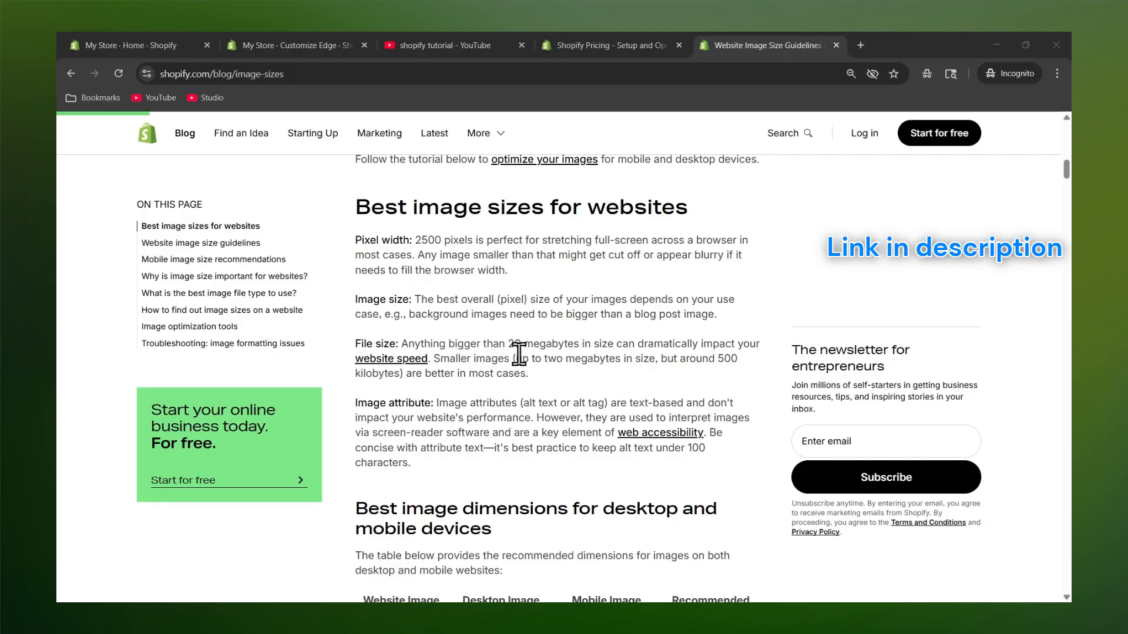
scroll(519, 353, "down", 6)
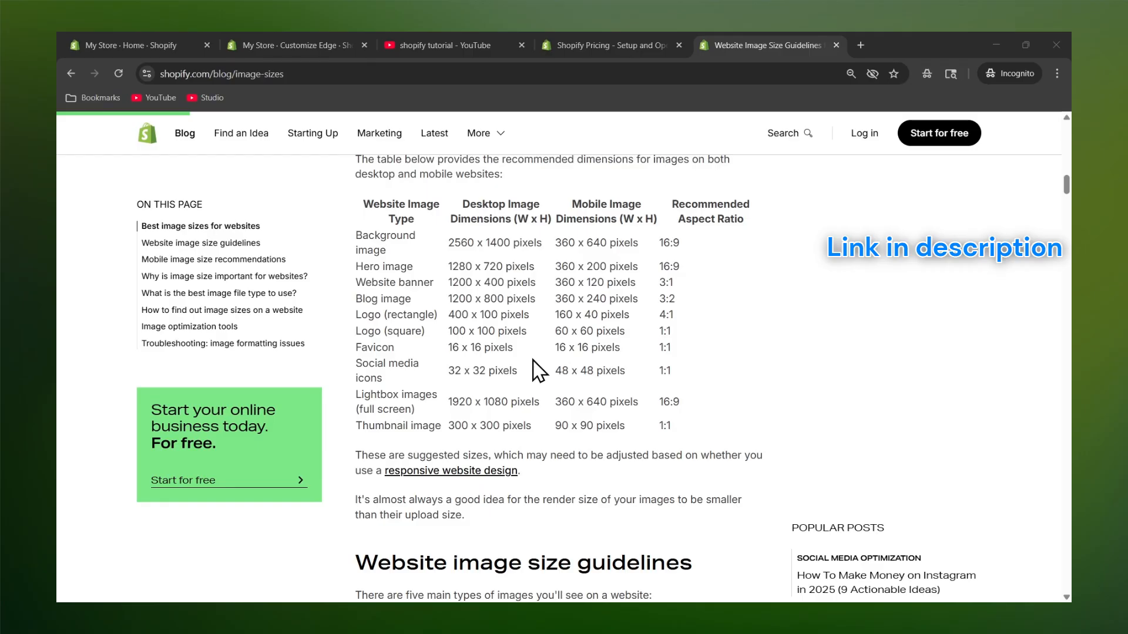
Step: Examine the guide's recommendations for background, hero, banner, blog and logo images, mobile images and file size
scroll(534, 361, "down", 9)
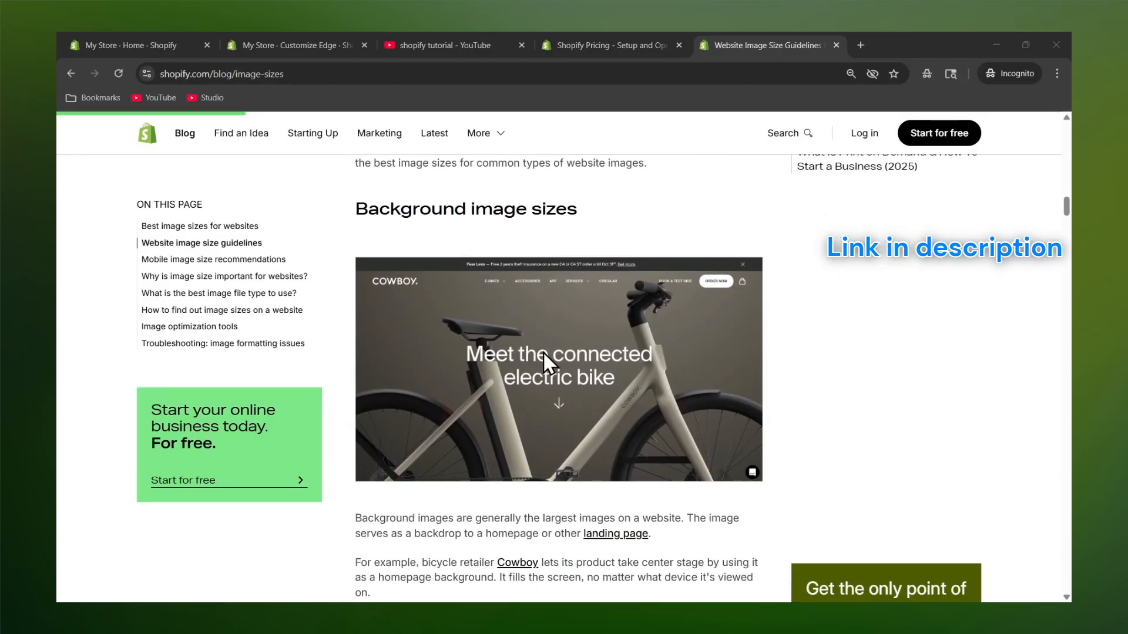
scroll(591, 353, "down", 7)
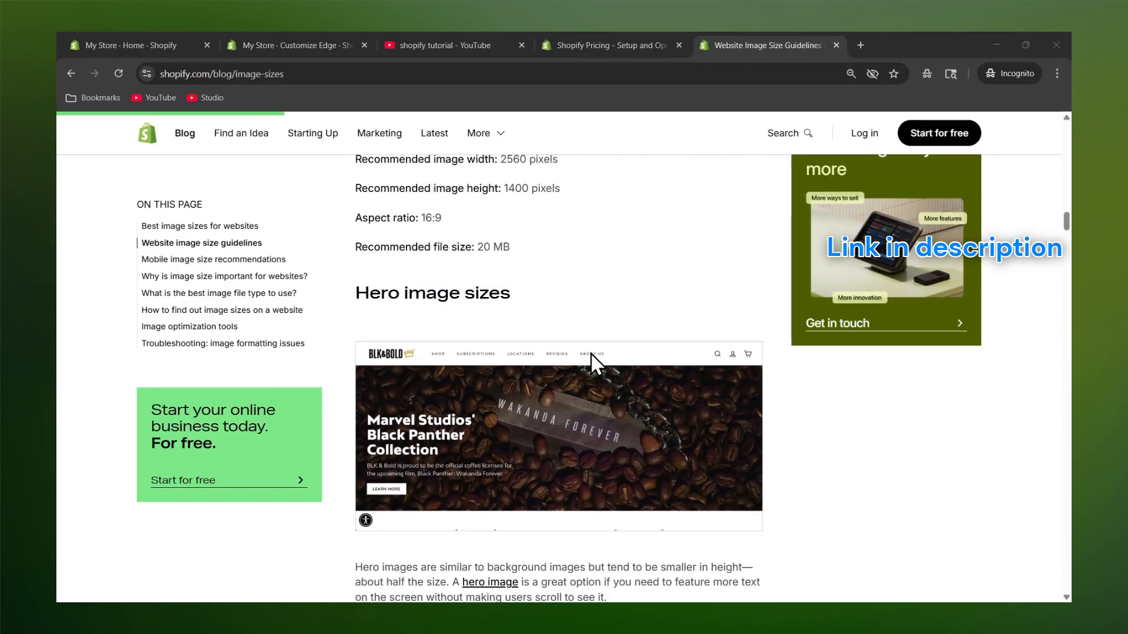
scroll(591, 352, "down", 1)
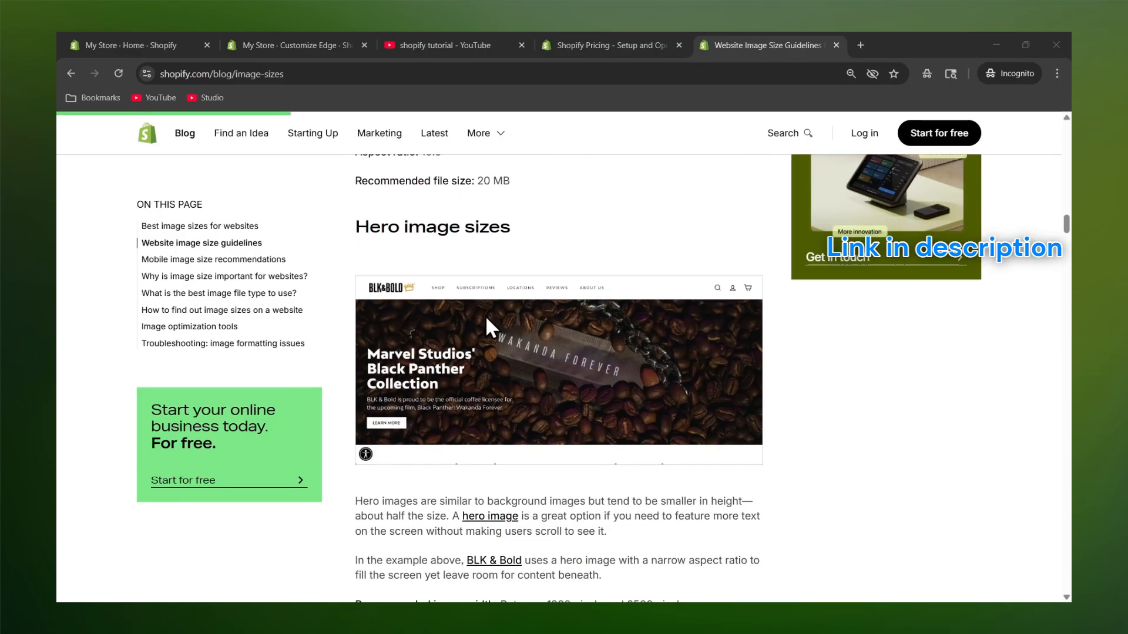
scroll(488, 321, "down", 7)
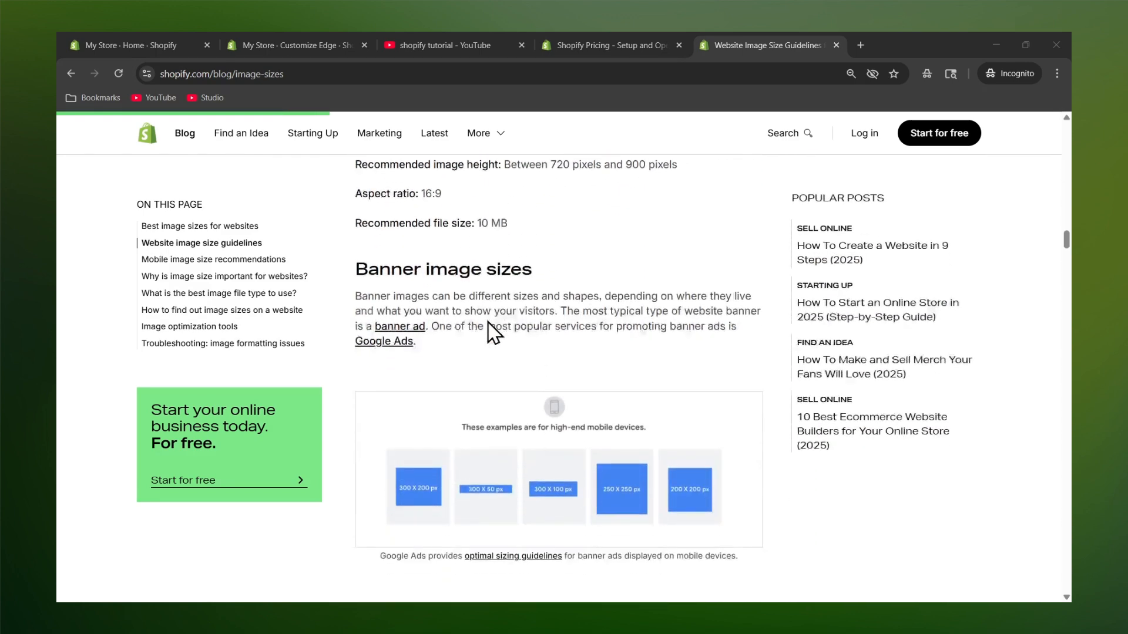
scroll(492, 332, "down", 6)
scroll(492, 332, "down", 10)
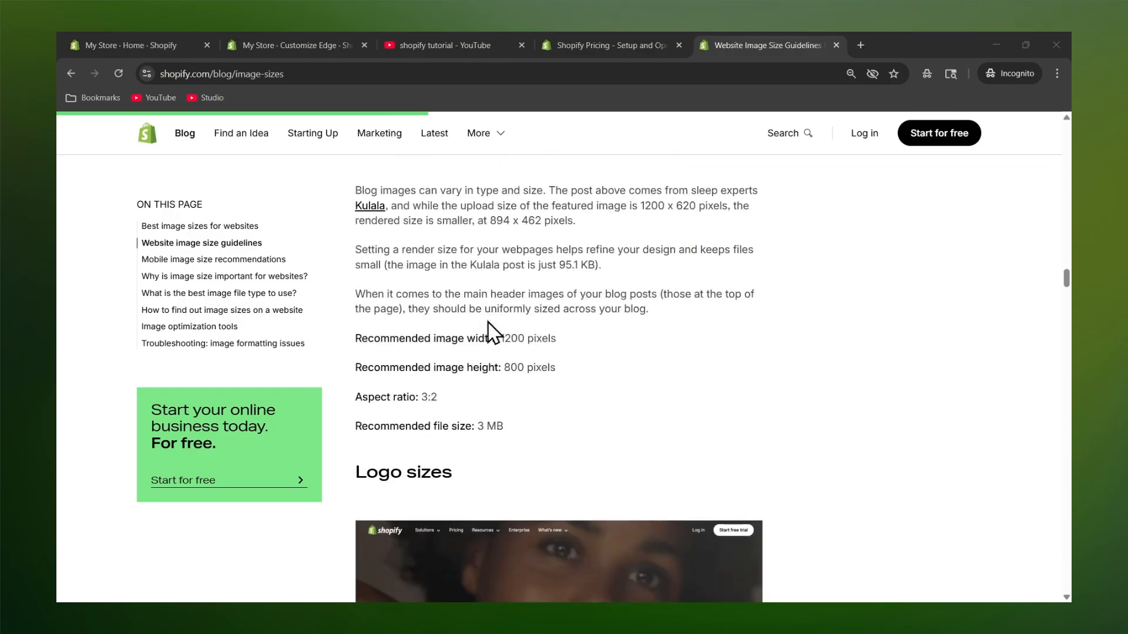
scroll(488, 329, "down", 12)
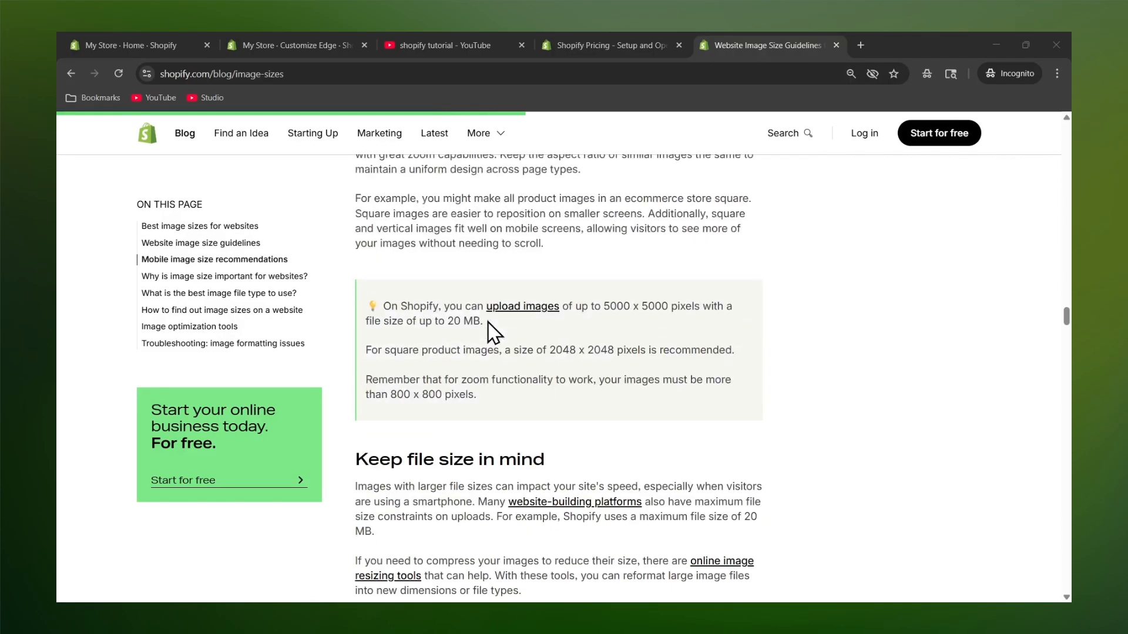
scroll(492, 332, "down", 4)
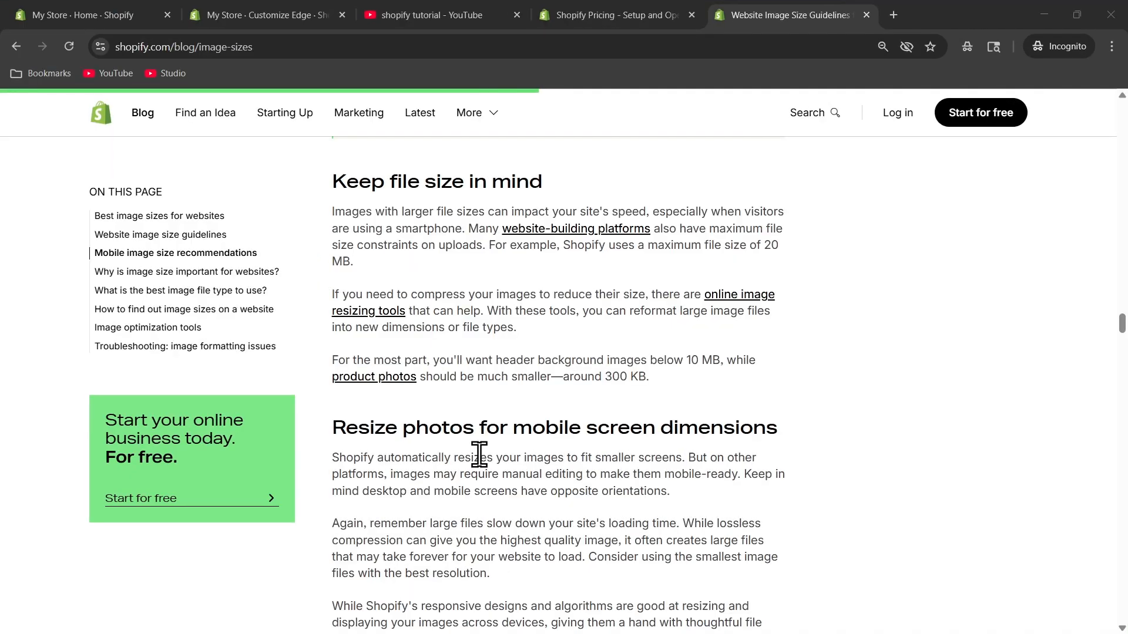
Step: Read the guide's section on resizing photos for mobile screen dimensions
scroll(487, 442, "down", 7)
scroll(479, 454, "down", 1)
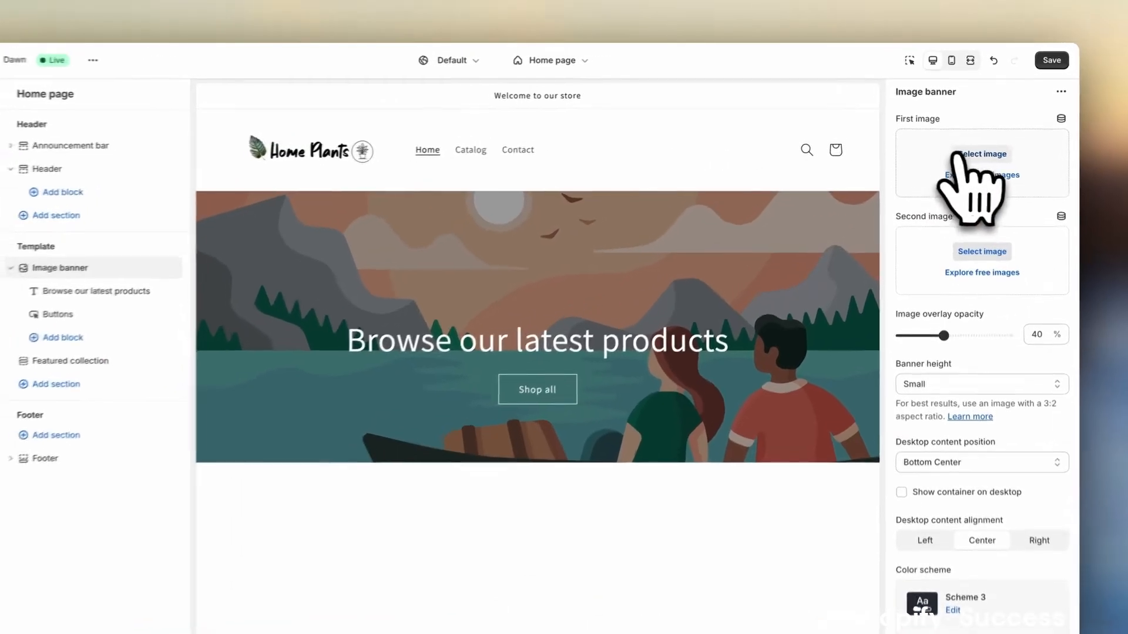
Step: Set the image banner's first image to Banner_3 and its second image to Banner_5 in the Dawn theme editor
left_click(957, 154)
left_click(722, 313)
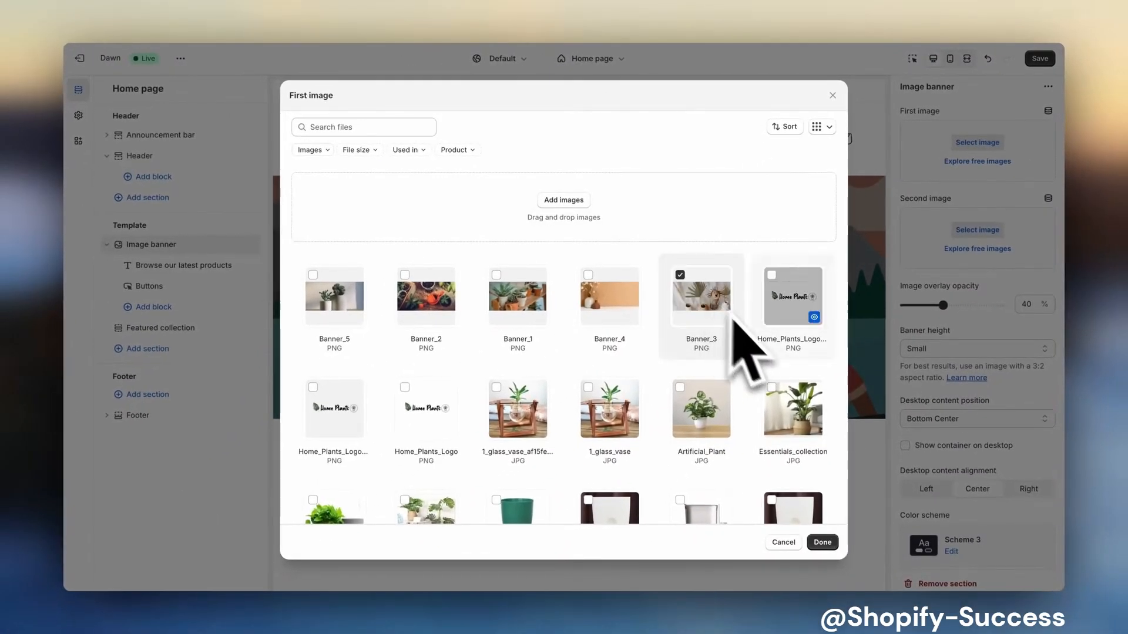
left_click(822, 542)
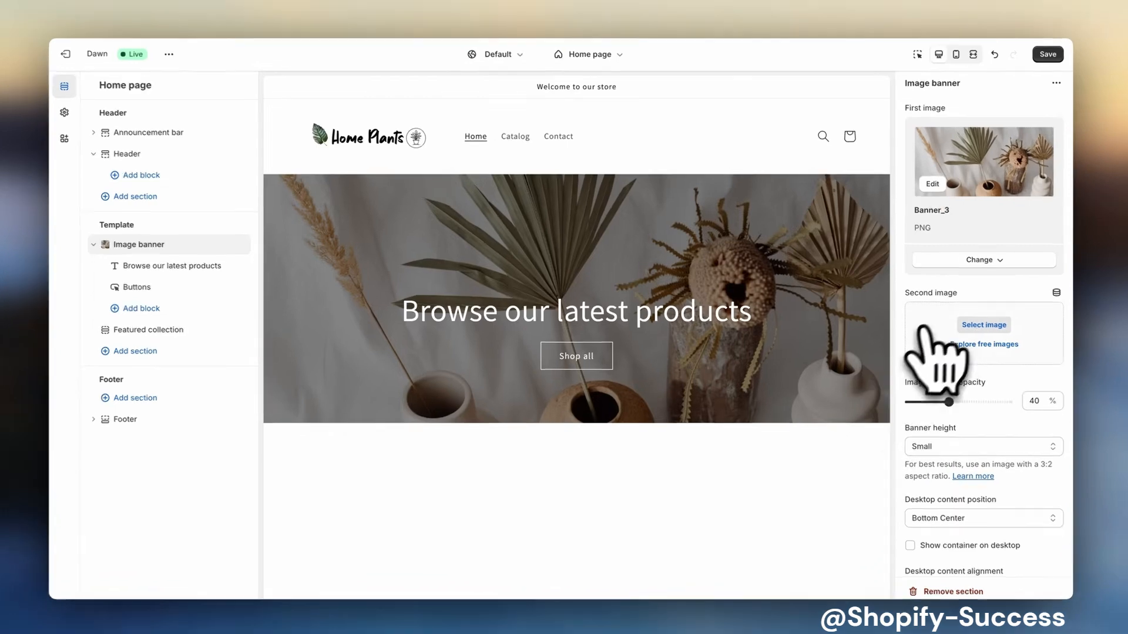
left_click(978, 324)
left_click(338, 296)
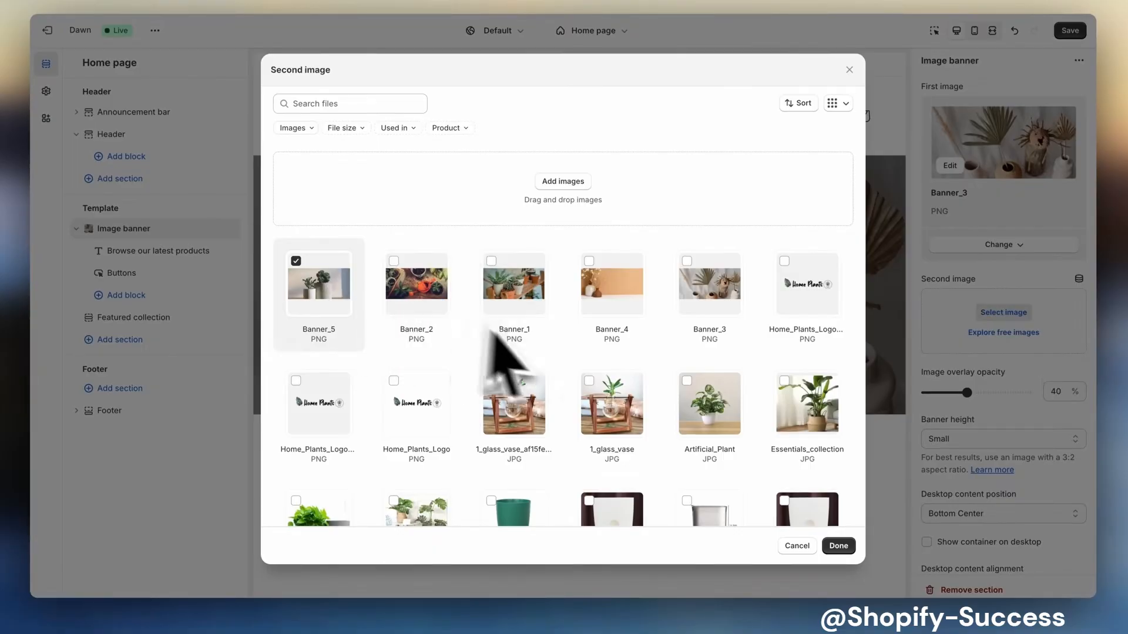
left_click(797, 546)
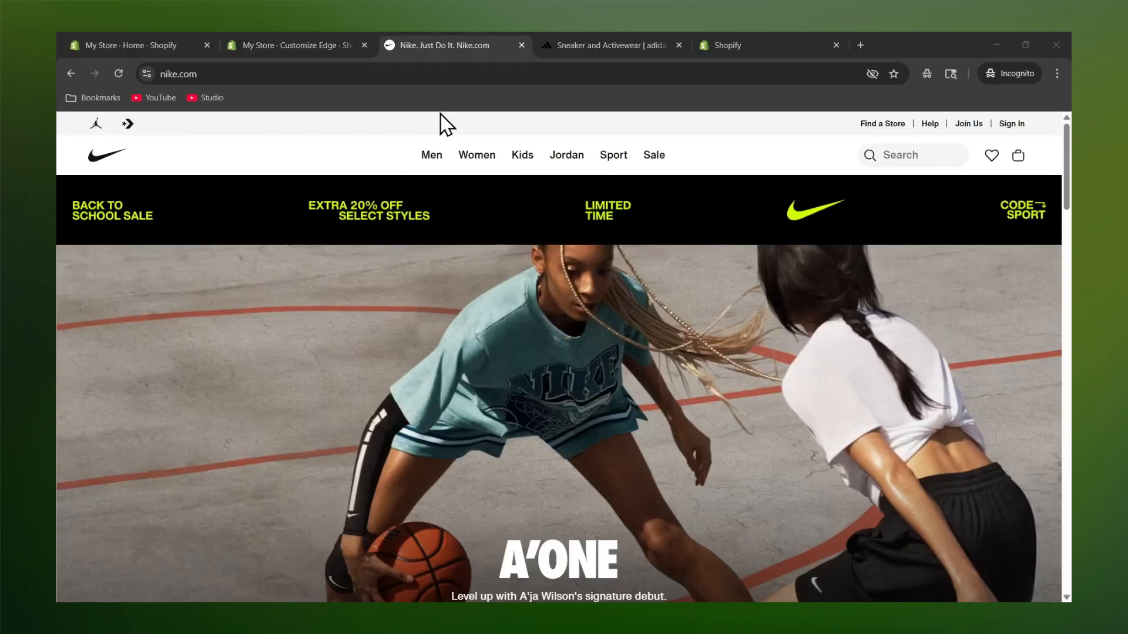
Step: Compare the hero banners at the top of the Nike and adidas home pages
scroll(455, 127, "down", 5)
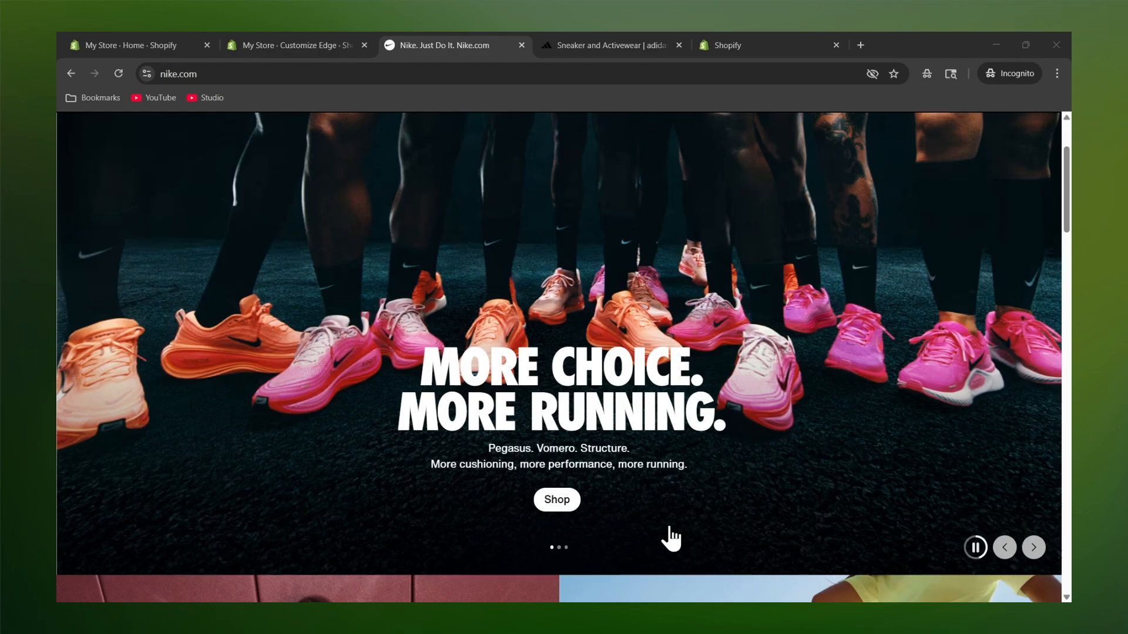
scroll(669, 536, "up", 3)
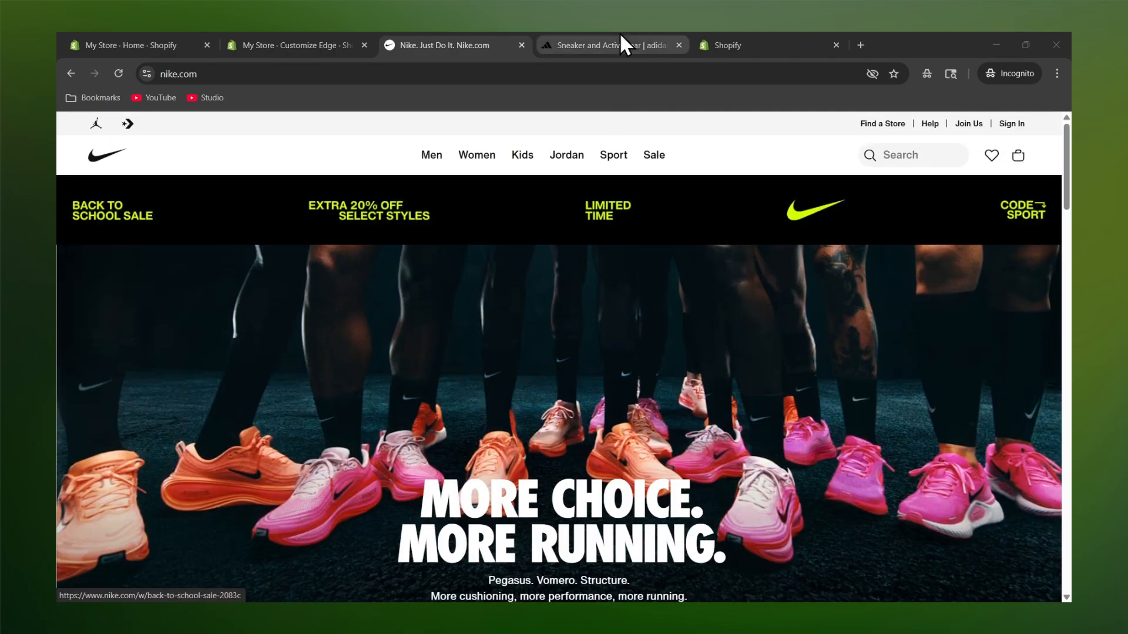
left_click(620, 37)
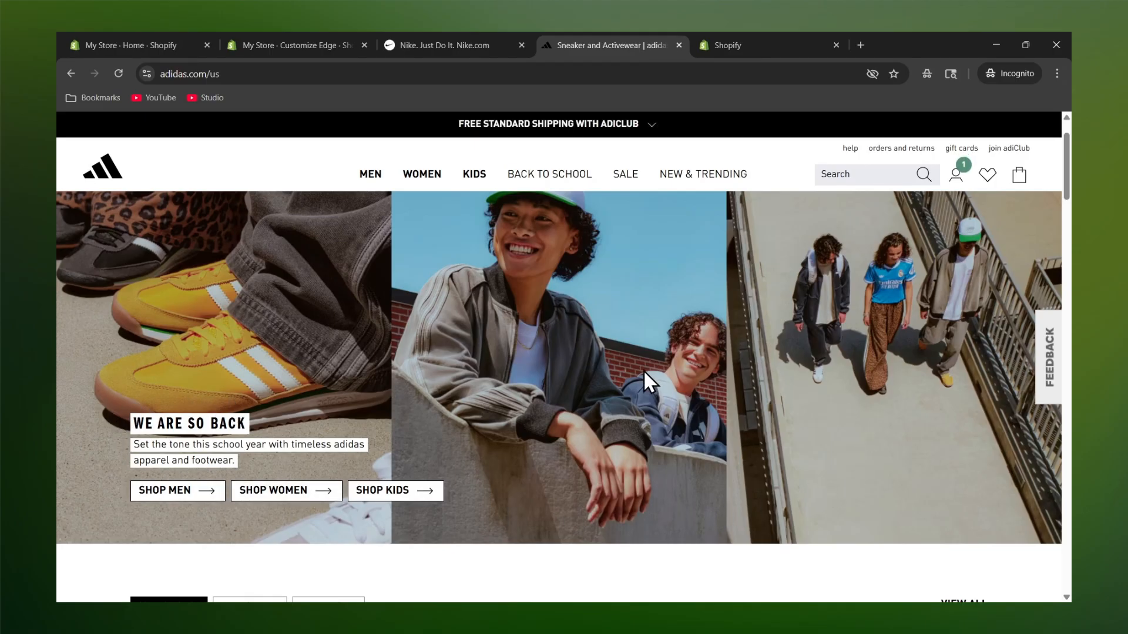
scroll(644, 370, "up", 1)
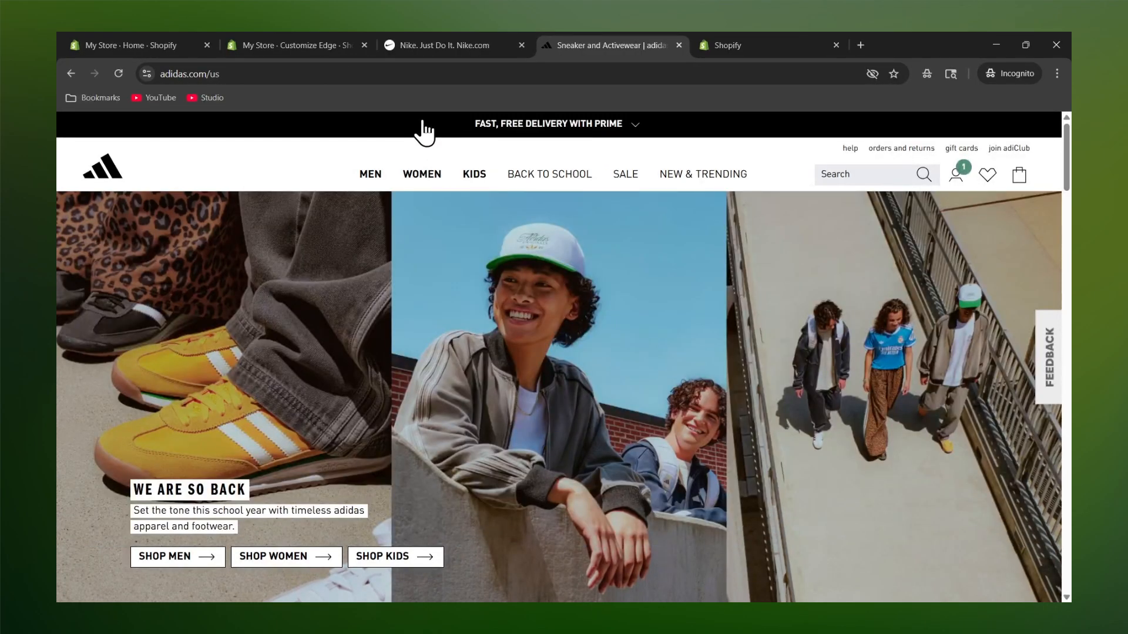
left_click(425, 45)
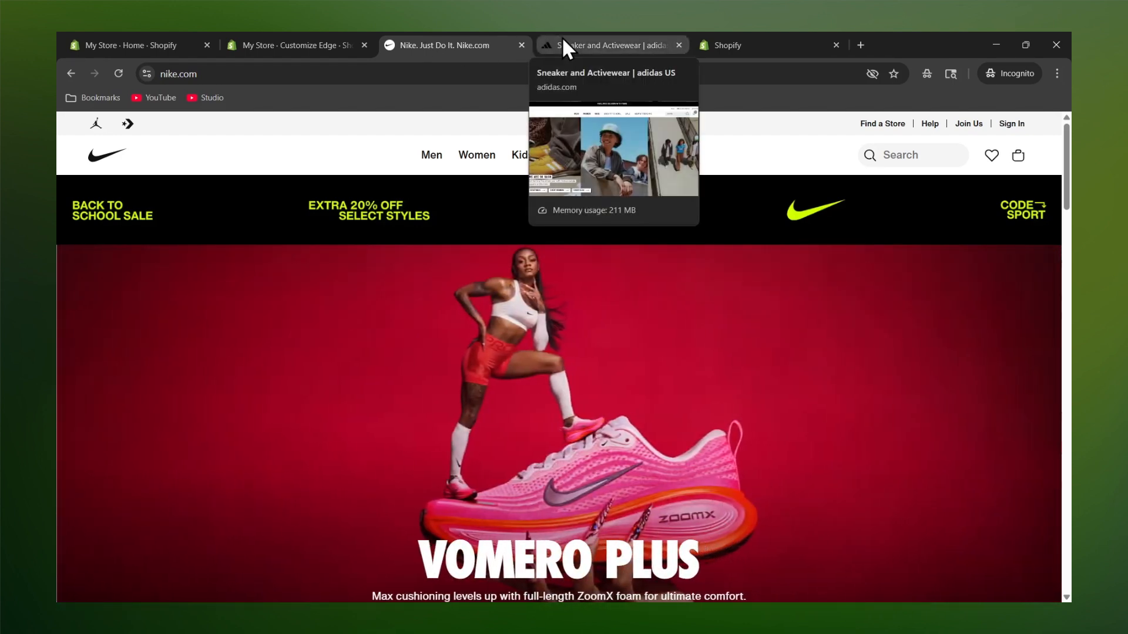
left_click(562, 39)
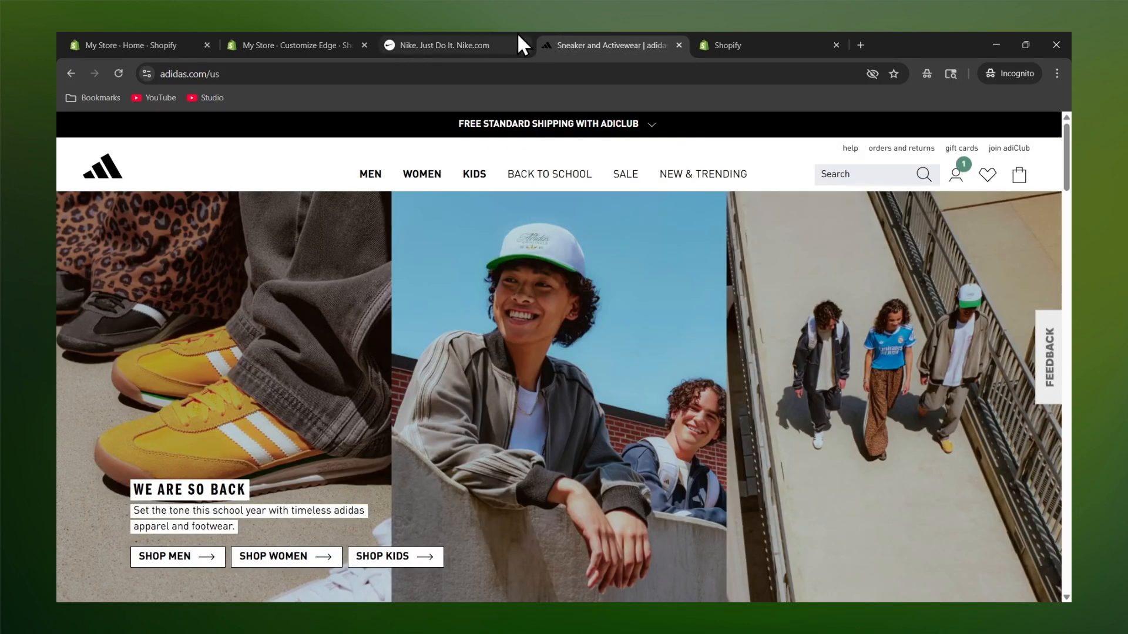
left_click(476, 41)
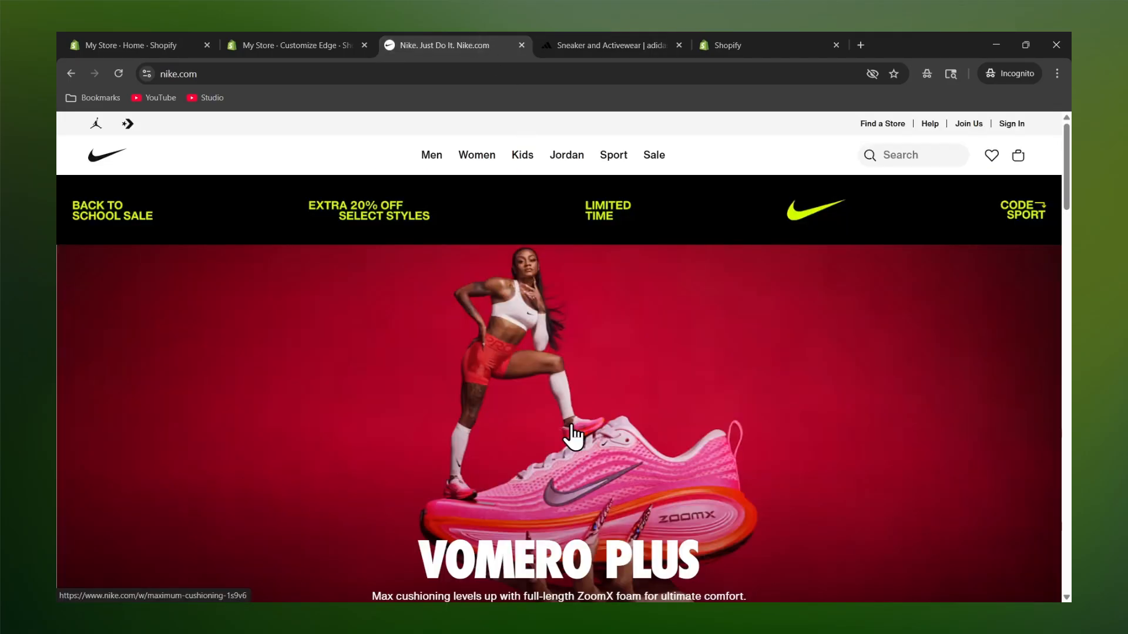
Step: Examine how the Nike and adidas home pages arrange their content below the hero banner
scroll(574, 433, "down", 8)
scroll(574, 434, "down", 19)
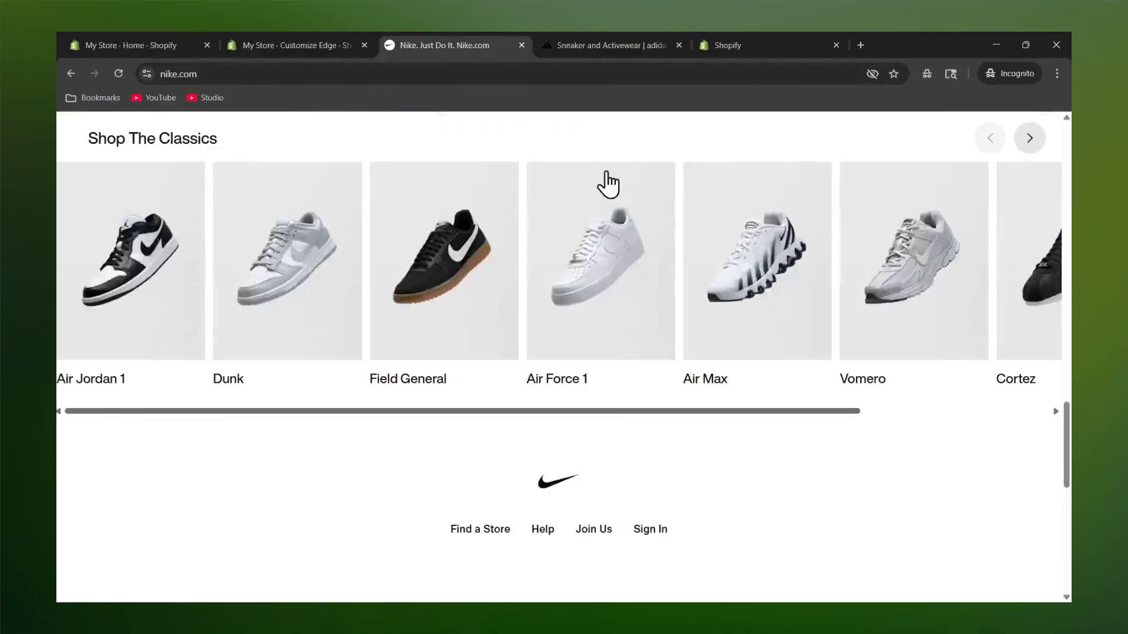
left_click(614, 45)
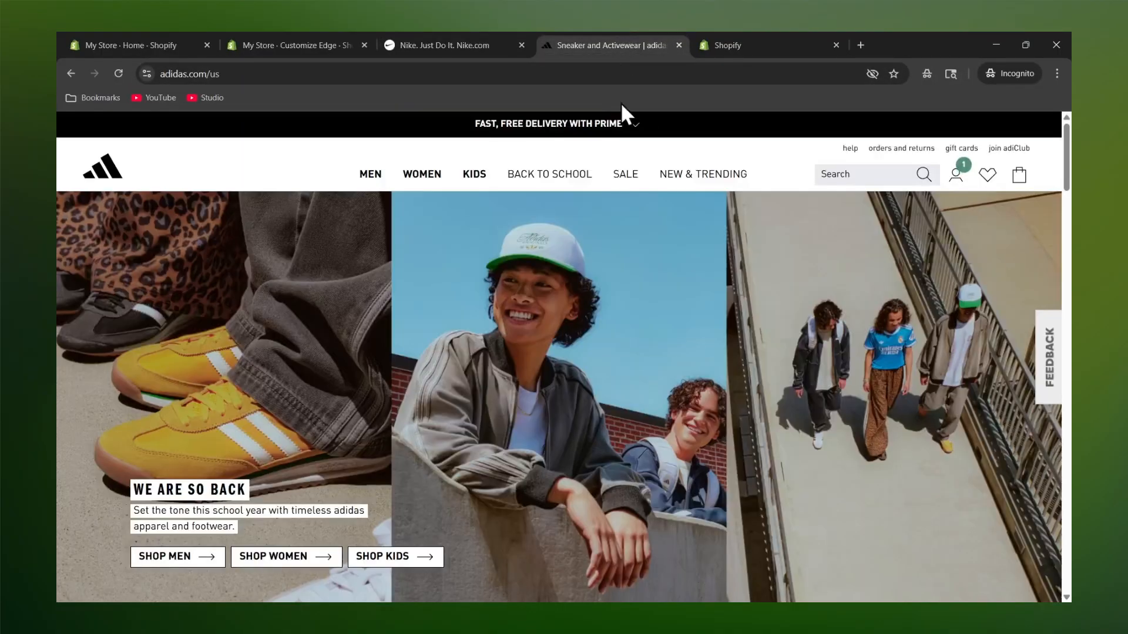
scroll(619, 367, "down", 7)
scroll(619, 362, "down", 10)
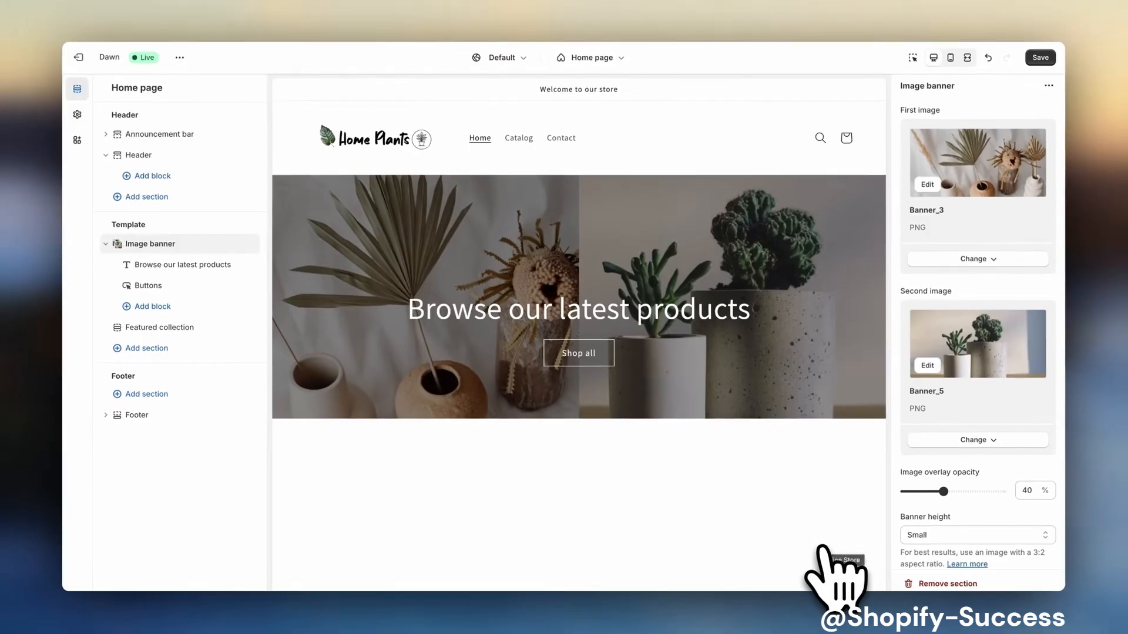
Step: Try the Medium banner height on the image banner and return it to Small
mouse_move(943, 491)
left_mouse_down()
mouse_move(962, 491)
mouse_move(943, 491)
left_mouse_up()
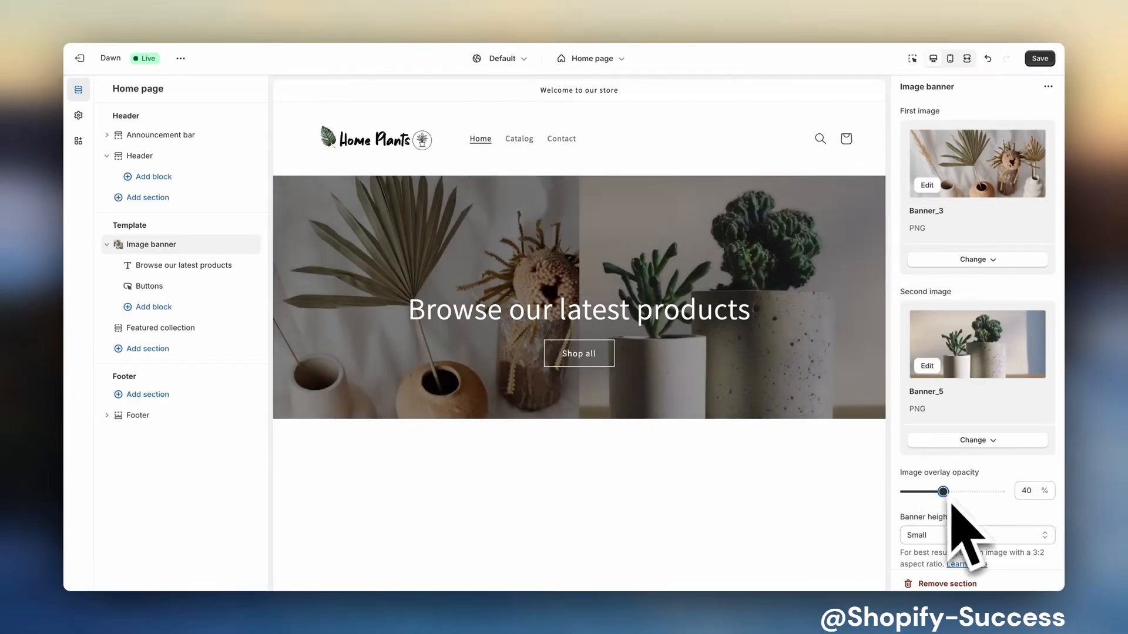
left_click(941, 537)
left_click(934, 550)
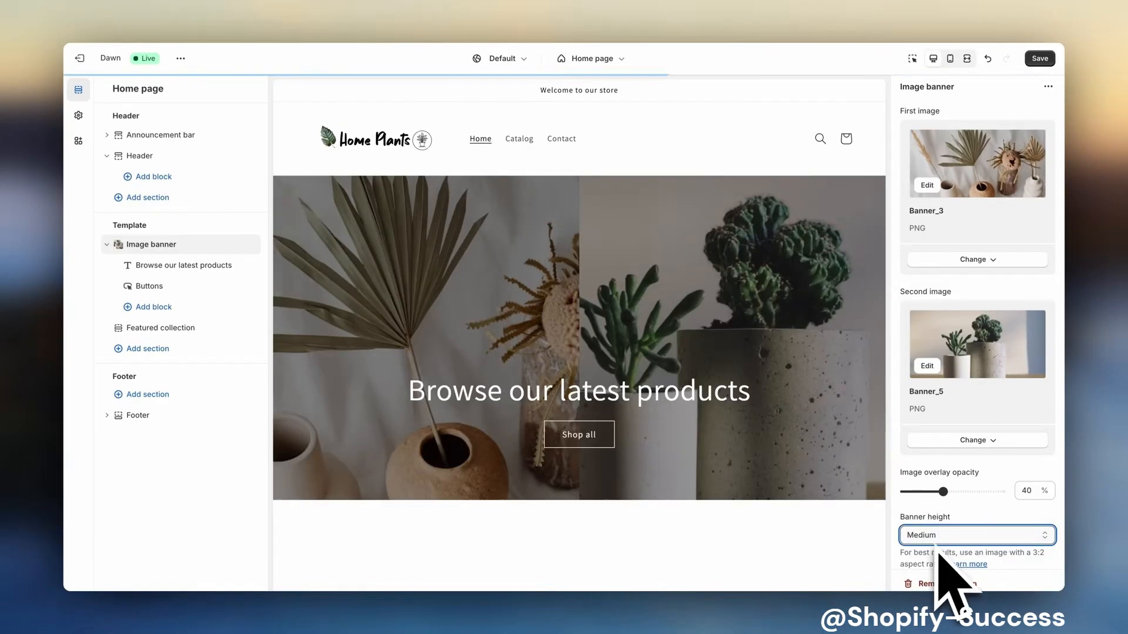
left_click(946, 536)
left_click(944, 525)
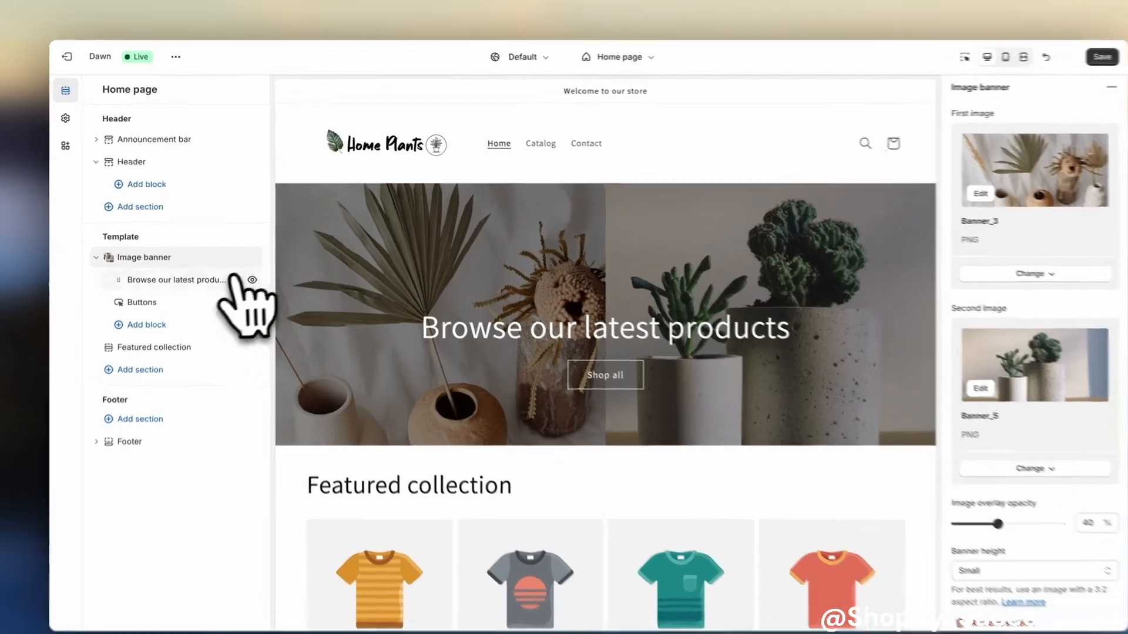
Step: Replace the image banner's heading text with "Be with nature"
left_click(221, 267)
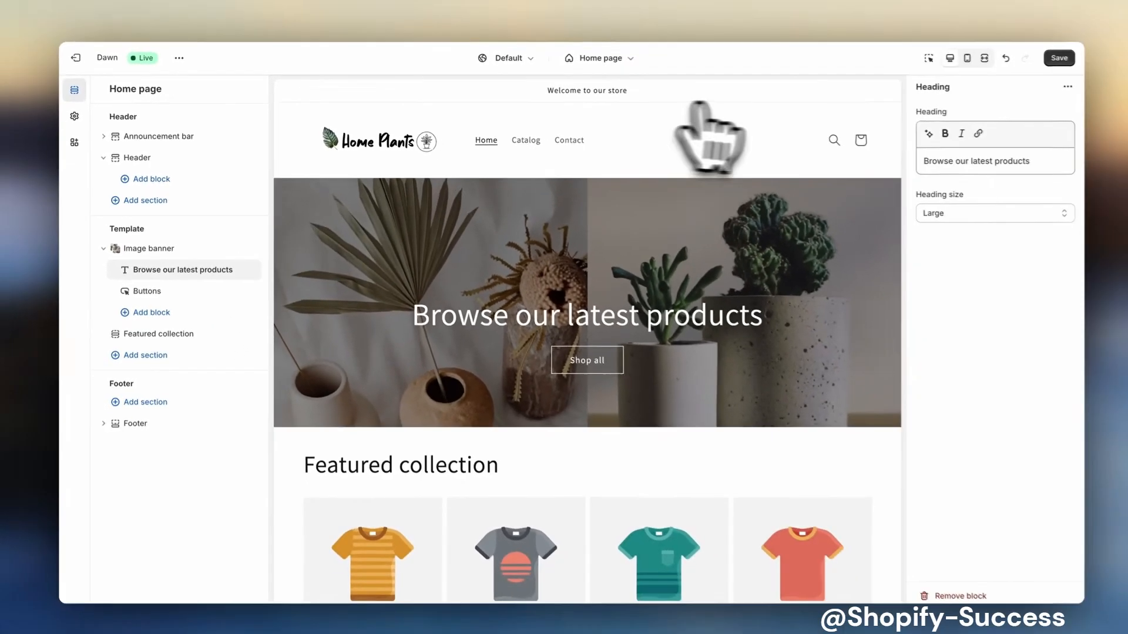
left_click(1022, 160)
left_click_drag(1021, 160, 906, 172)
key("BackSpace")
type("Be with nature")
left_click(896, 168)
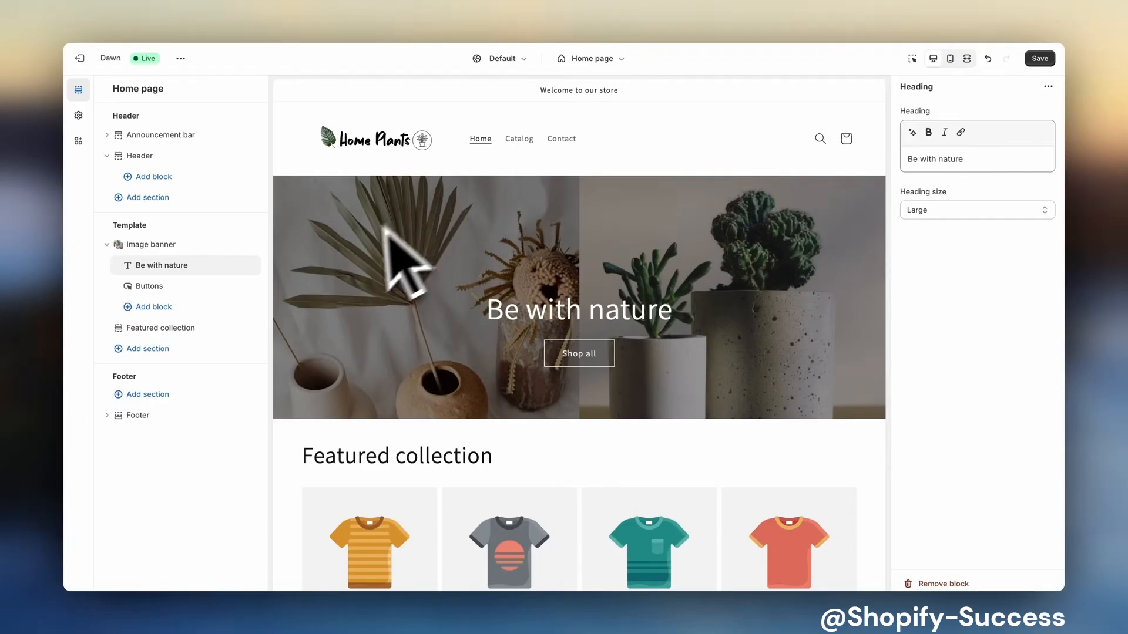
Step: Change the image banner's first button label to "Shop now"
mouse_move(199, 291)
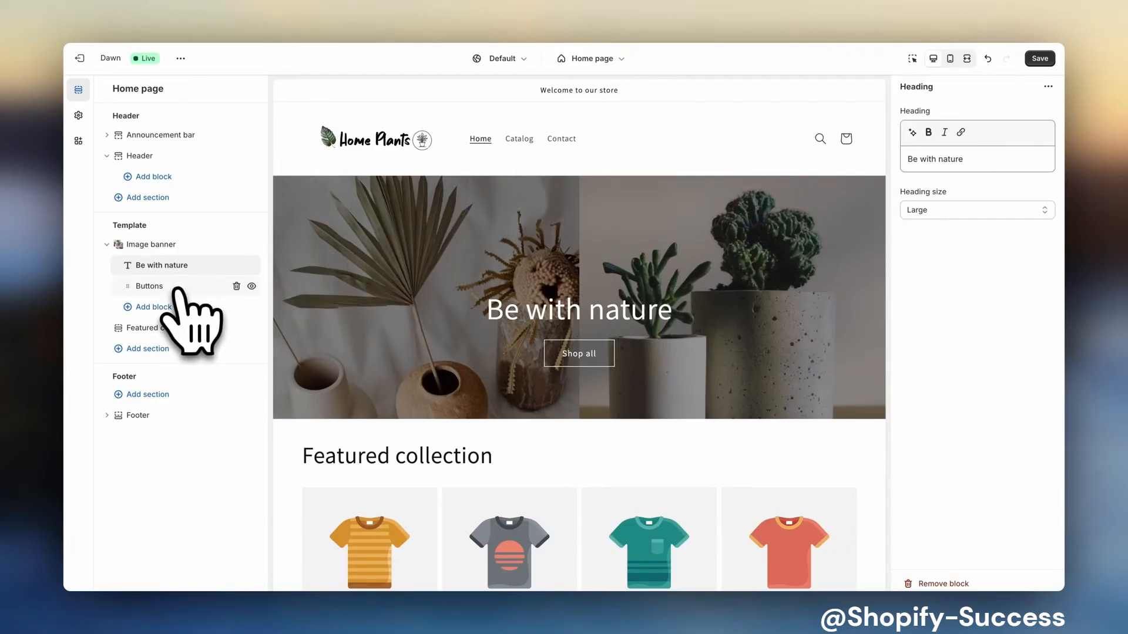
left_click(176, 290)
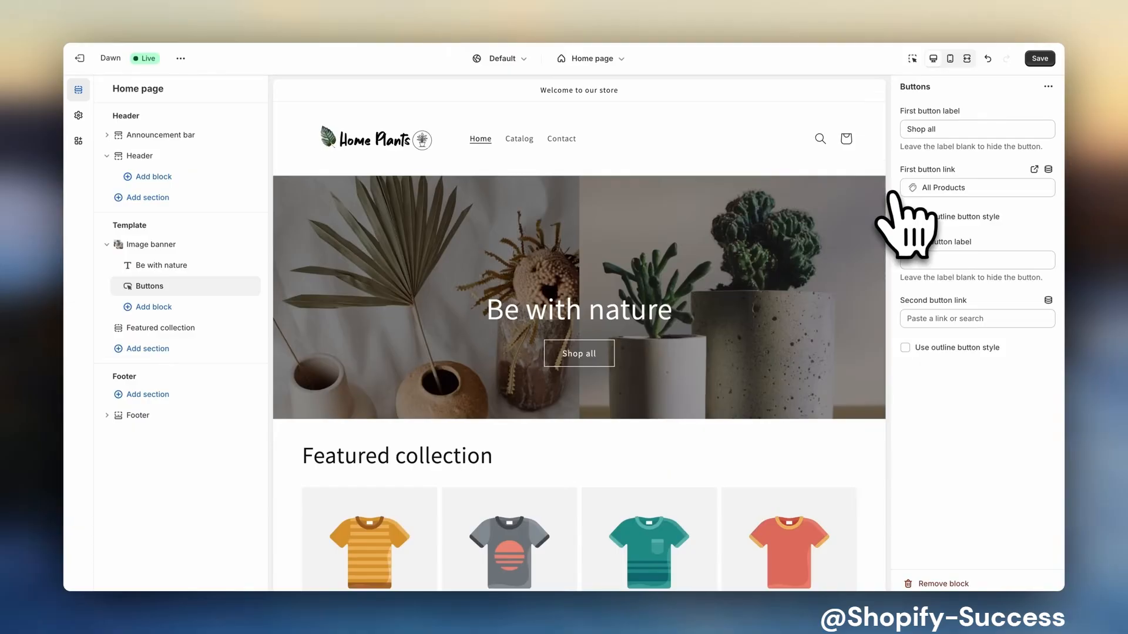
left_click(906, 216)
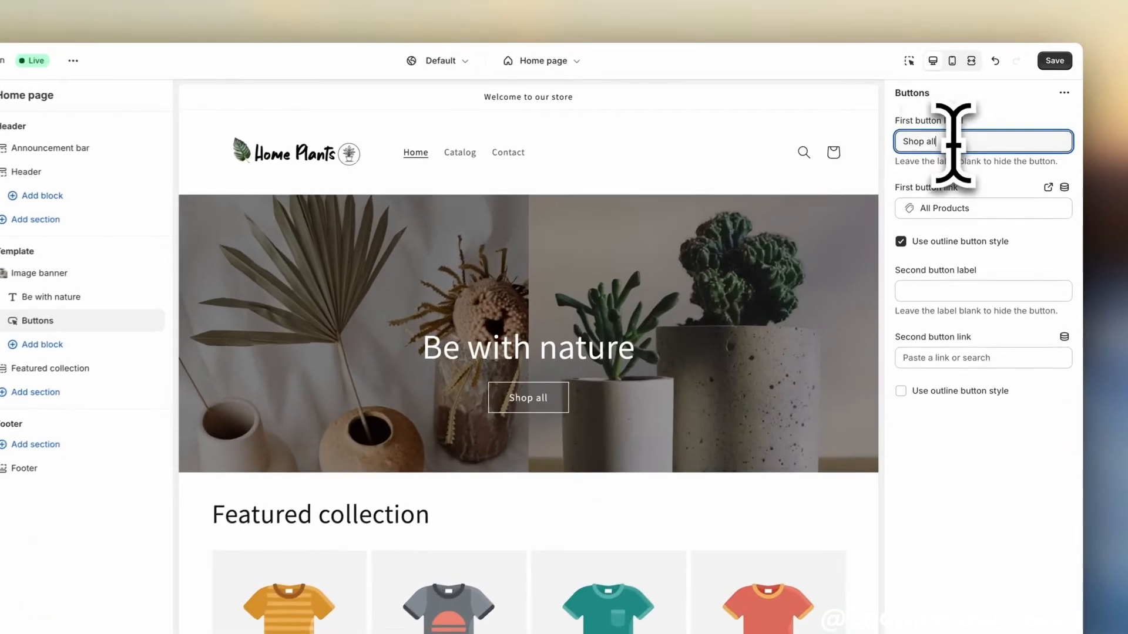
left_click_drag(940, 129, 908, 128)
key("BackSpace")
type("Shop now")
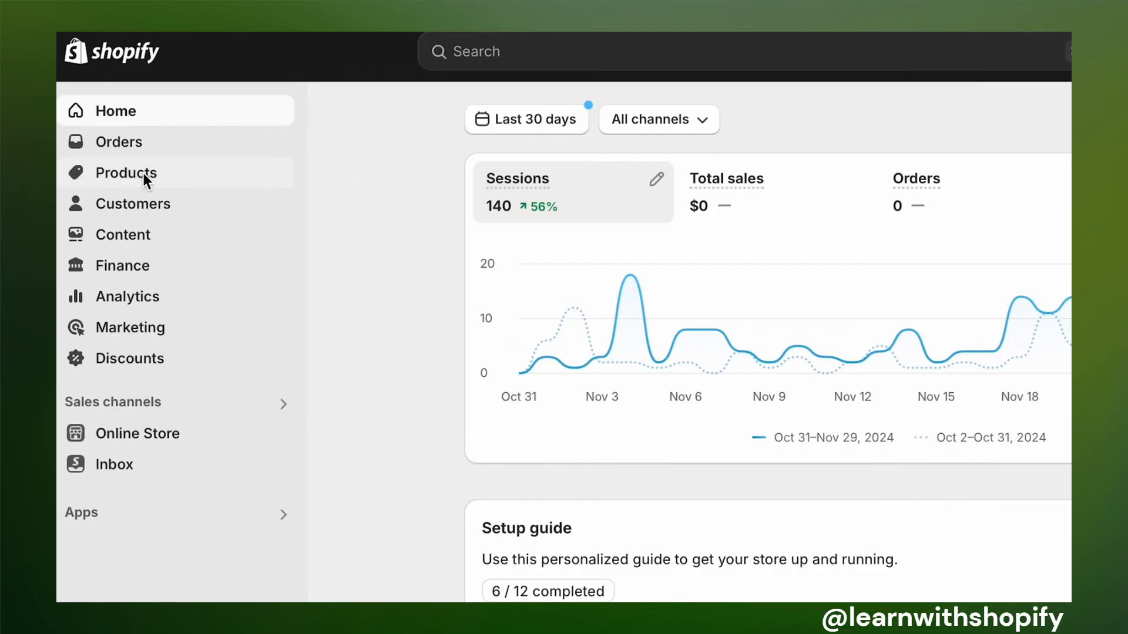
Step: Add a new product in the Shopify admin with the title "Truffle Hot Sauce"
left_click(125, 172)
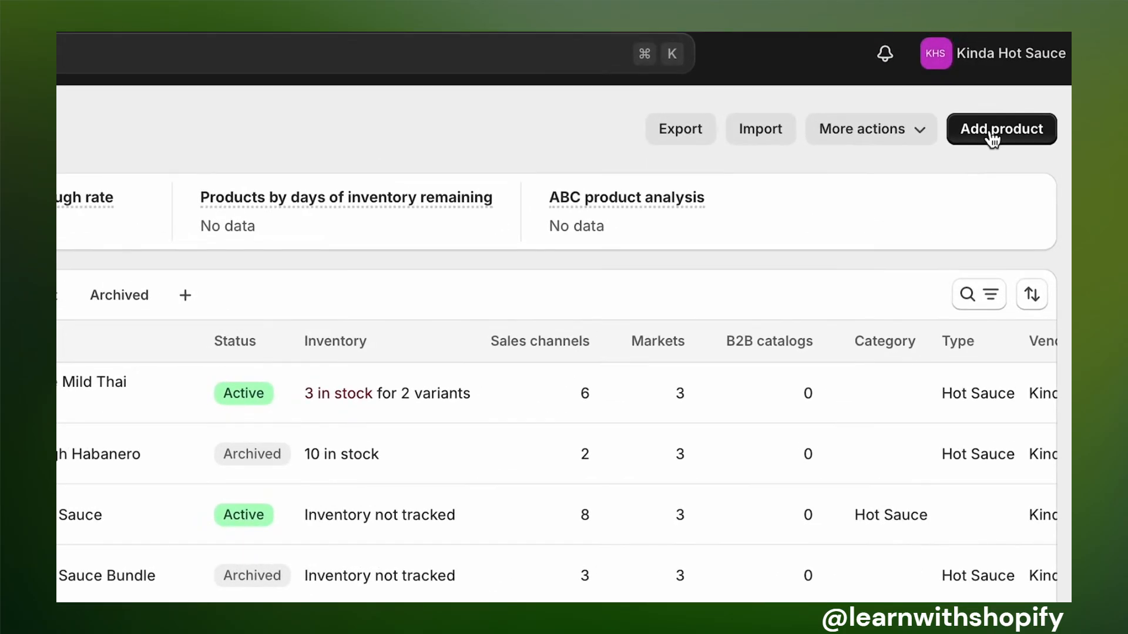
left_click(1006, 136)
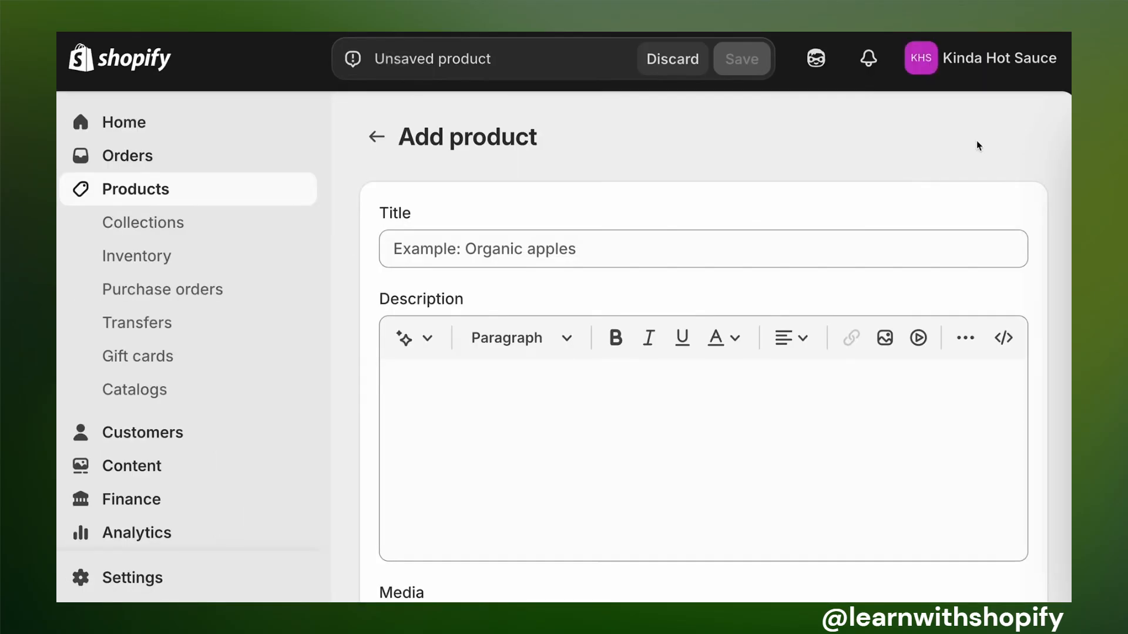
left_click(568, 252)
type("Truffle Hot Sauce")
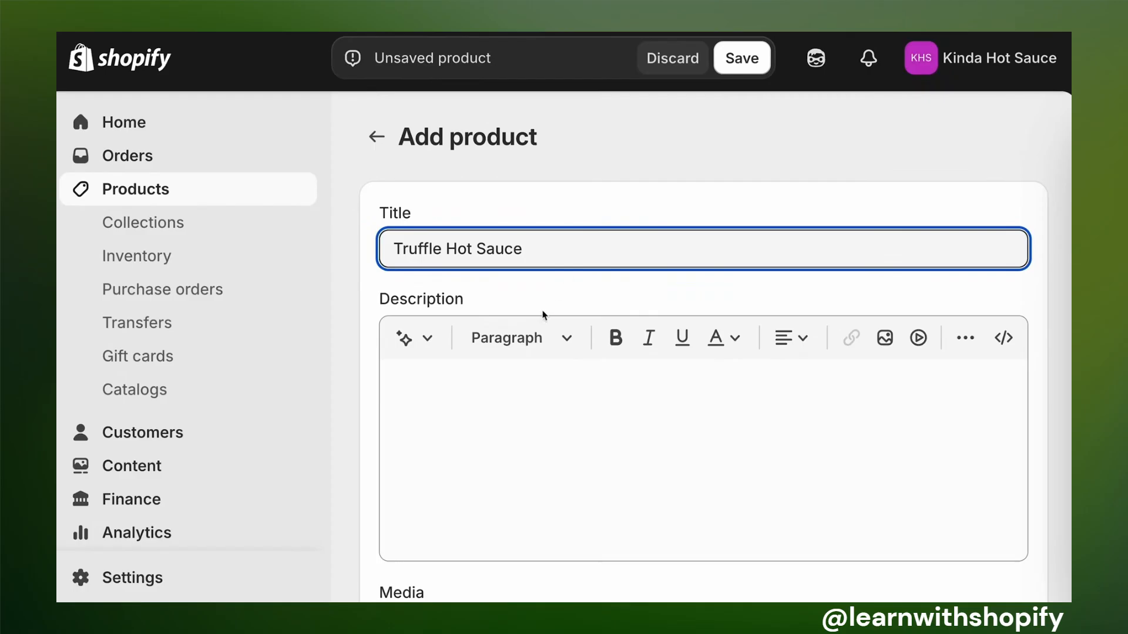
Step: Generate and keep a playful AI description from the keywords "Exotic Truffle Hot Sauce. Sweet and Savory with a little spice"
left_click(422, 417)
left_click(404, 338)
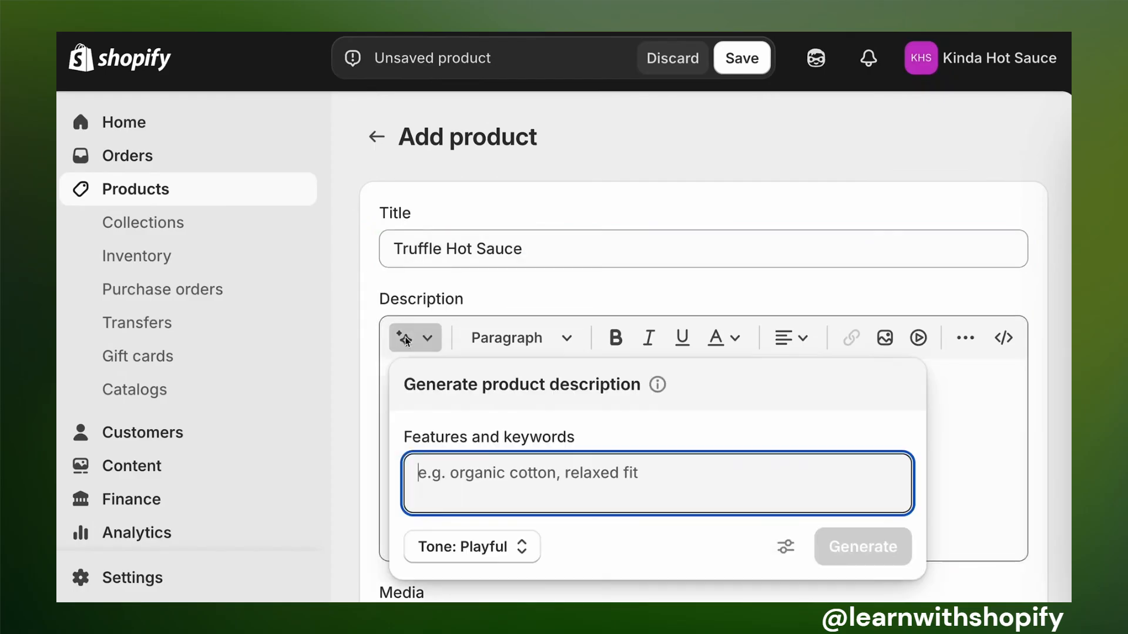
type("Exotic Truffle Hot Sauce. Sweet and Savory with a little spice")
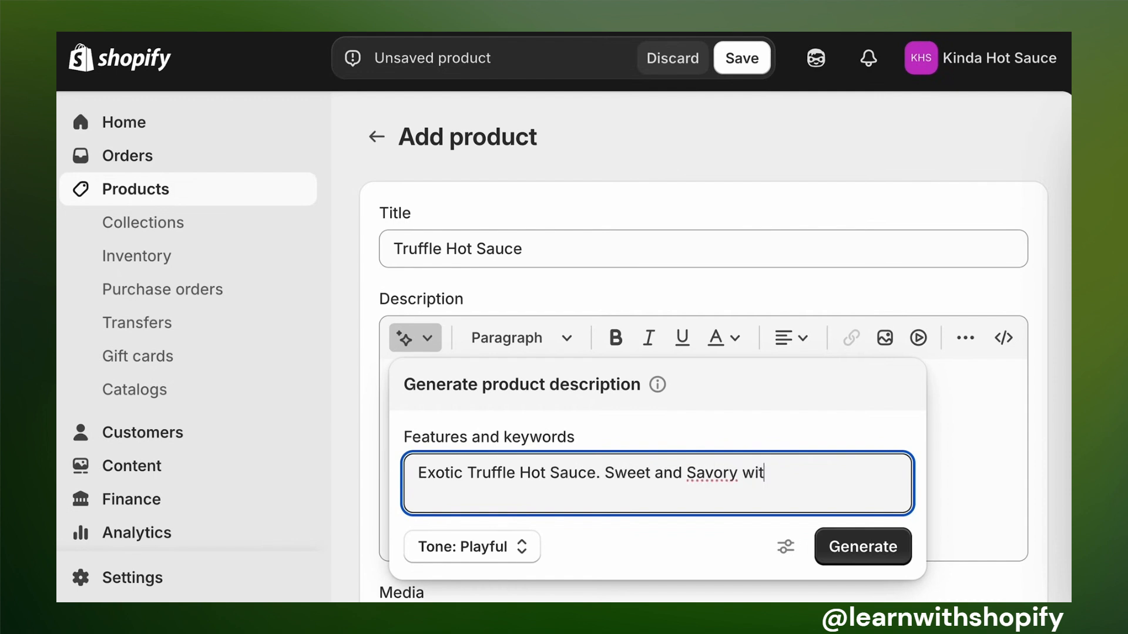
left_click(863, 546)
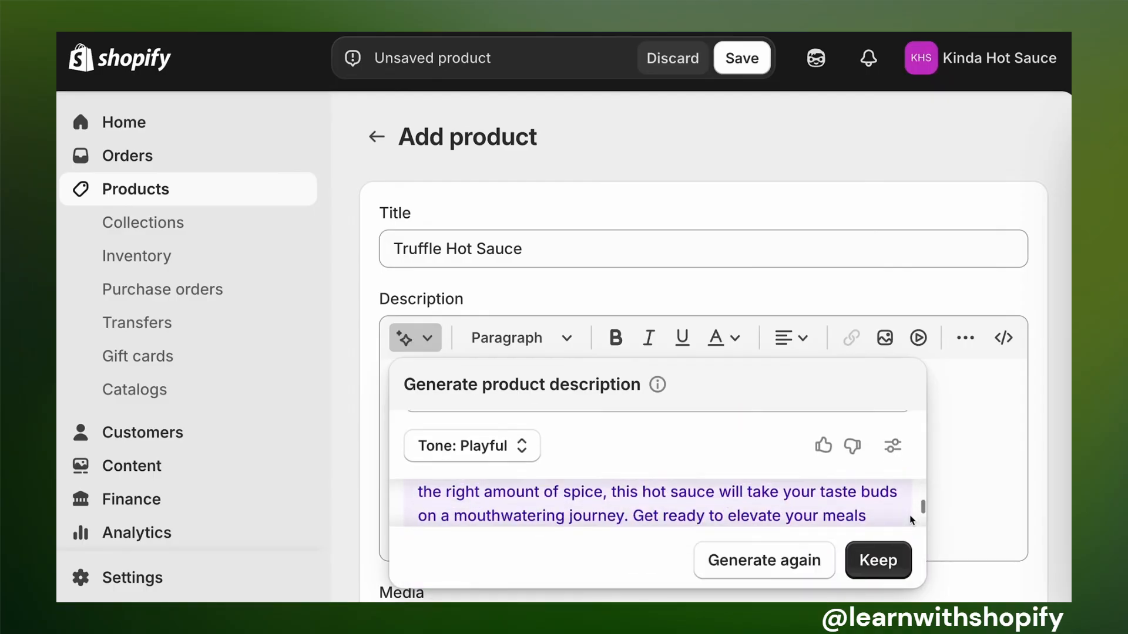
left_click(882, 562)
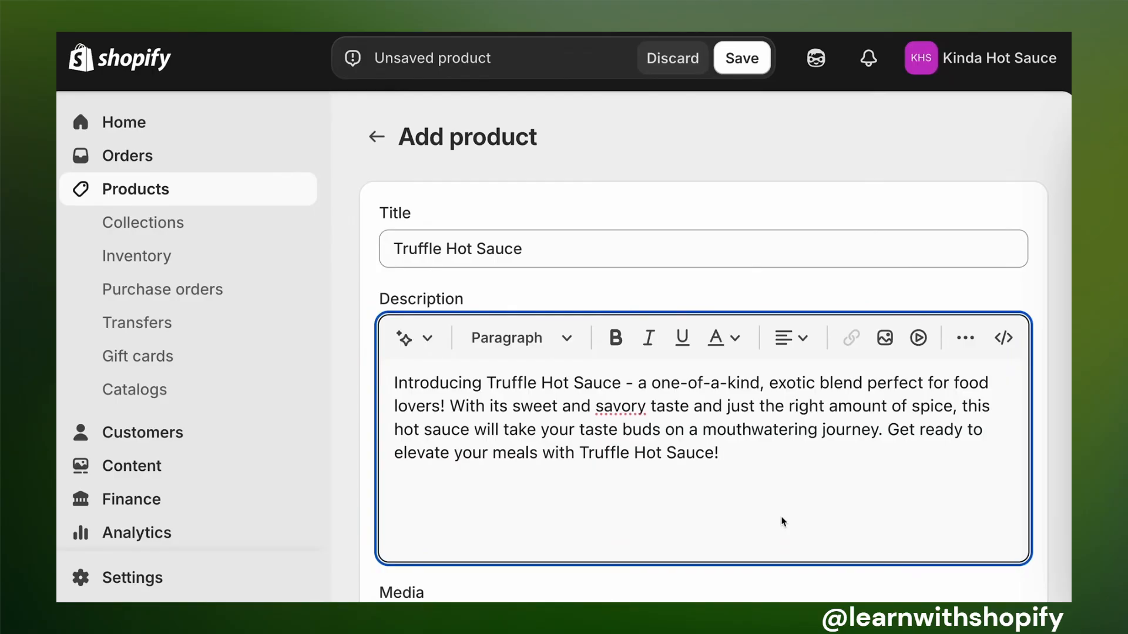
Step: Pick an existing image from the store's files for the Truffle Hot Sauce product's media
scroll(783, 522, "down", 6)
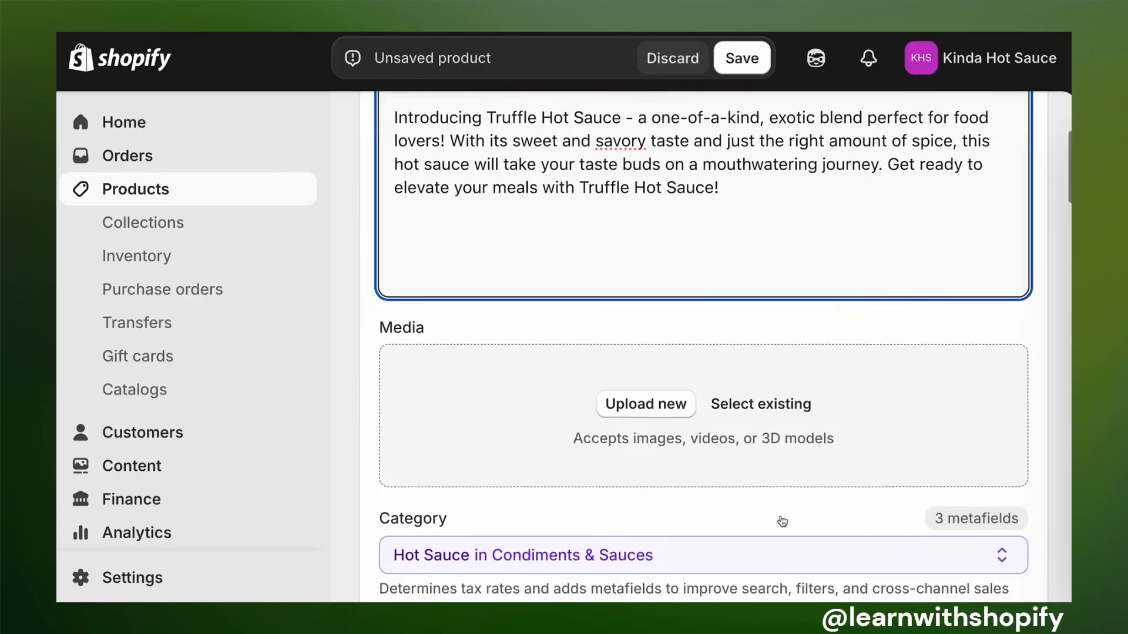
left_click(766, 326)
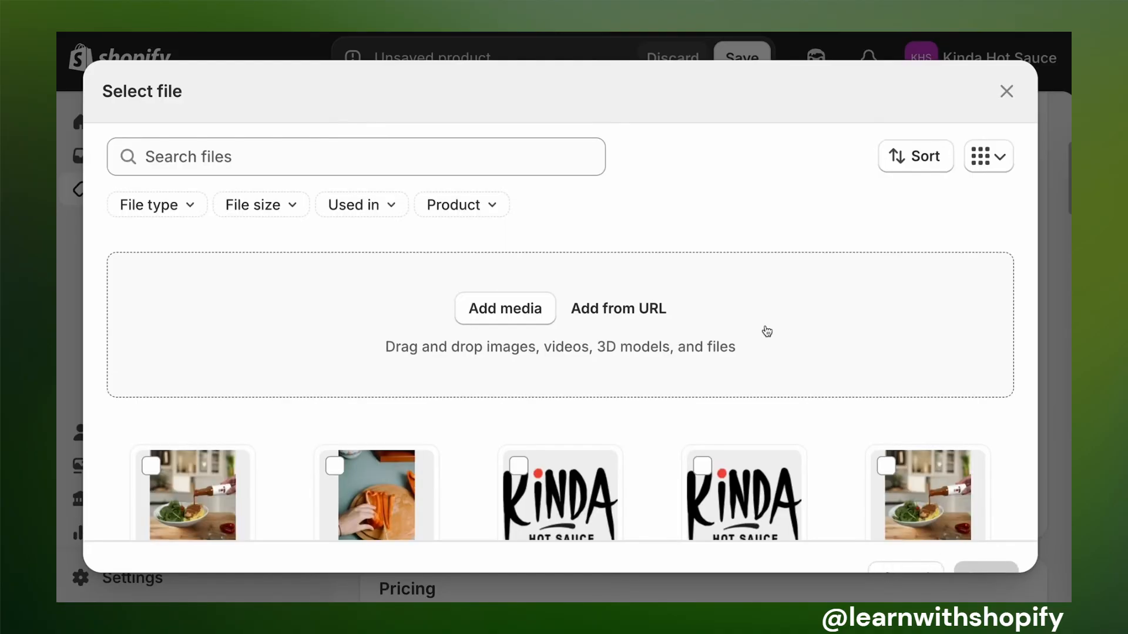
scroll(695, 347, "down", 5)
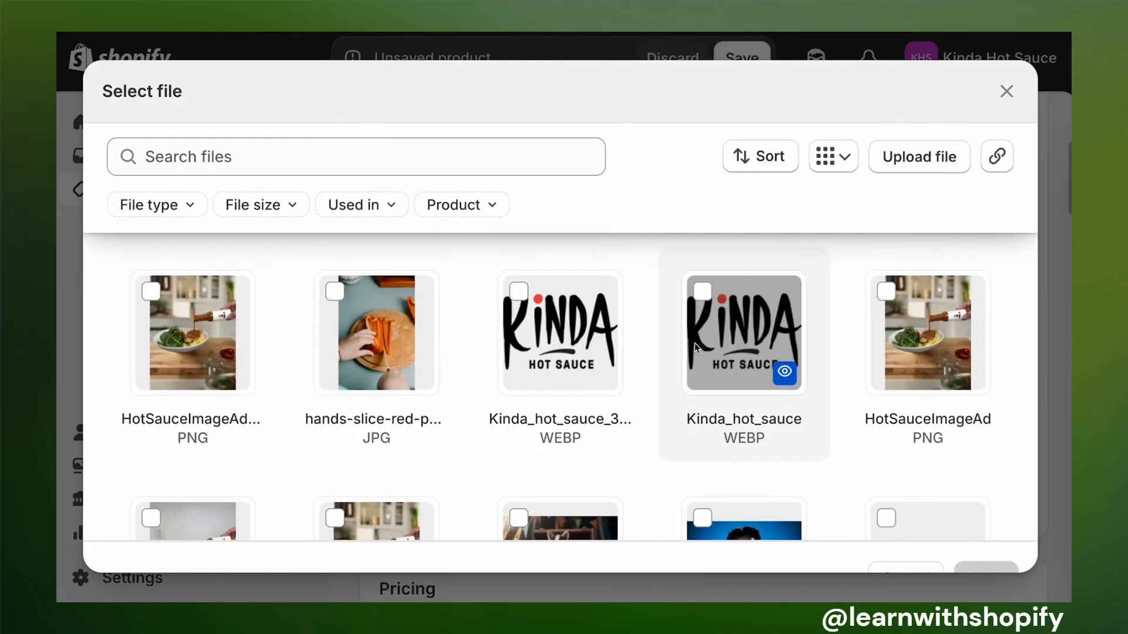
scroll(695, 346, "down", 4)
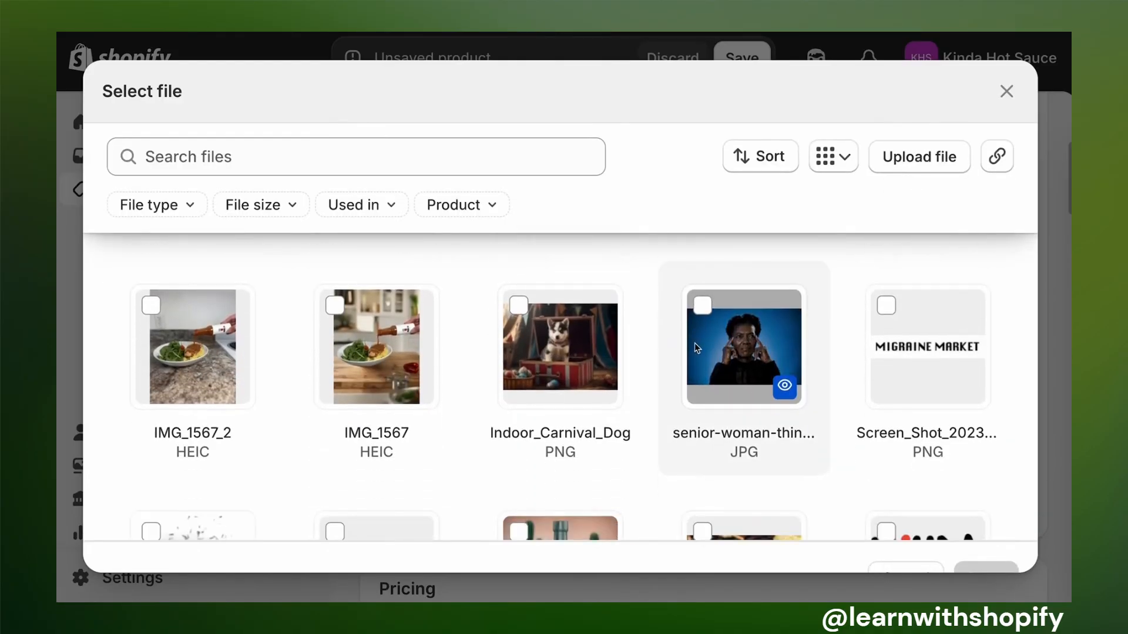
scroll(696, 347, "down", 4)
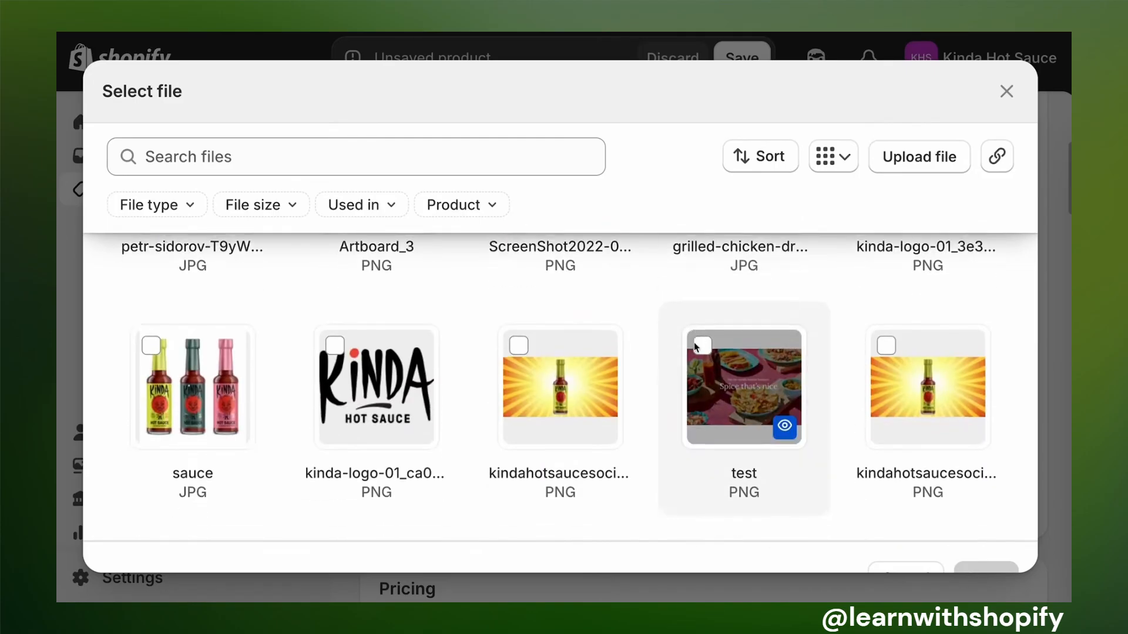
left_click(518, 321)
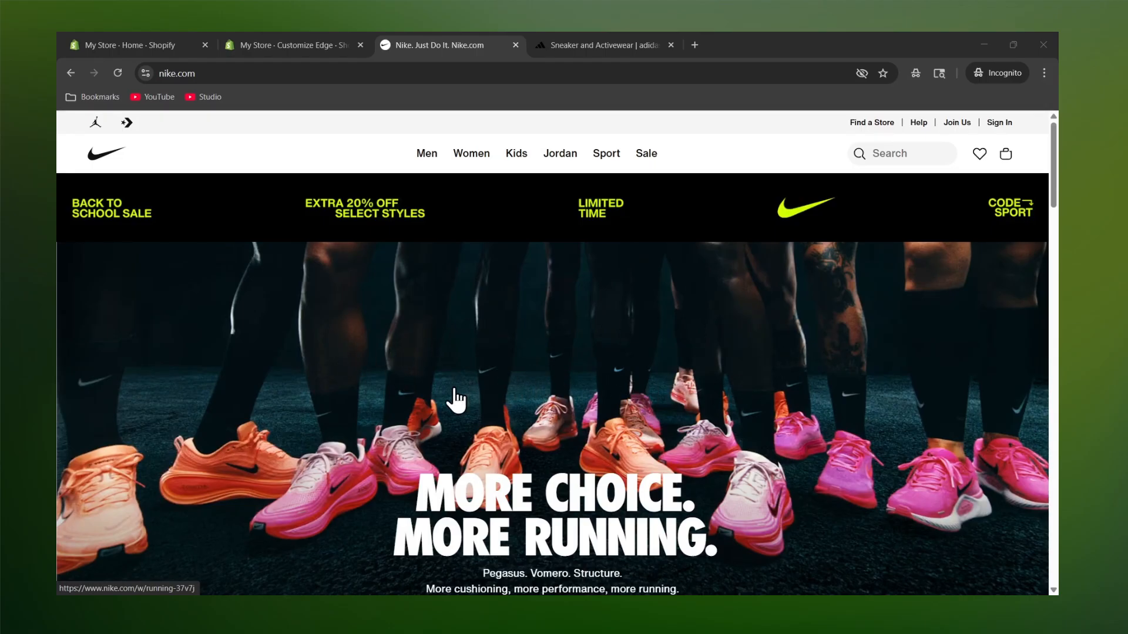
Step: Switch to the Nike website and examine its home page imagery, promotional sections and sport category tiles
scroll(696, 347, "down", 9)
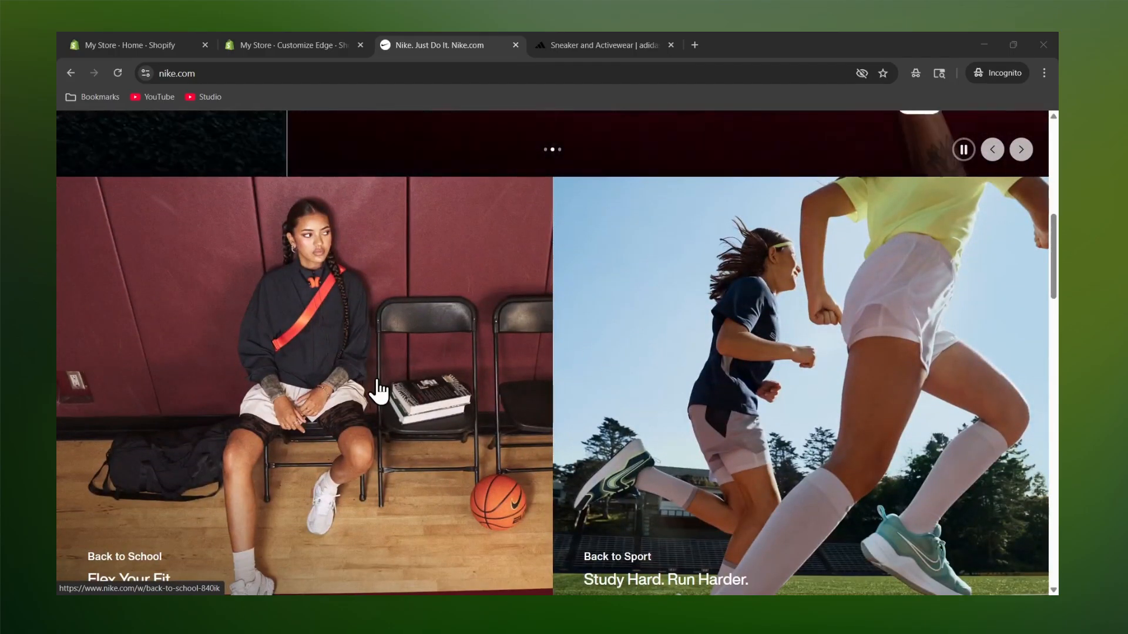
scroll(376, 393, "down", 1)
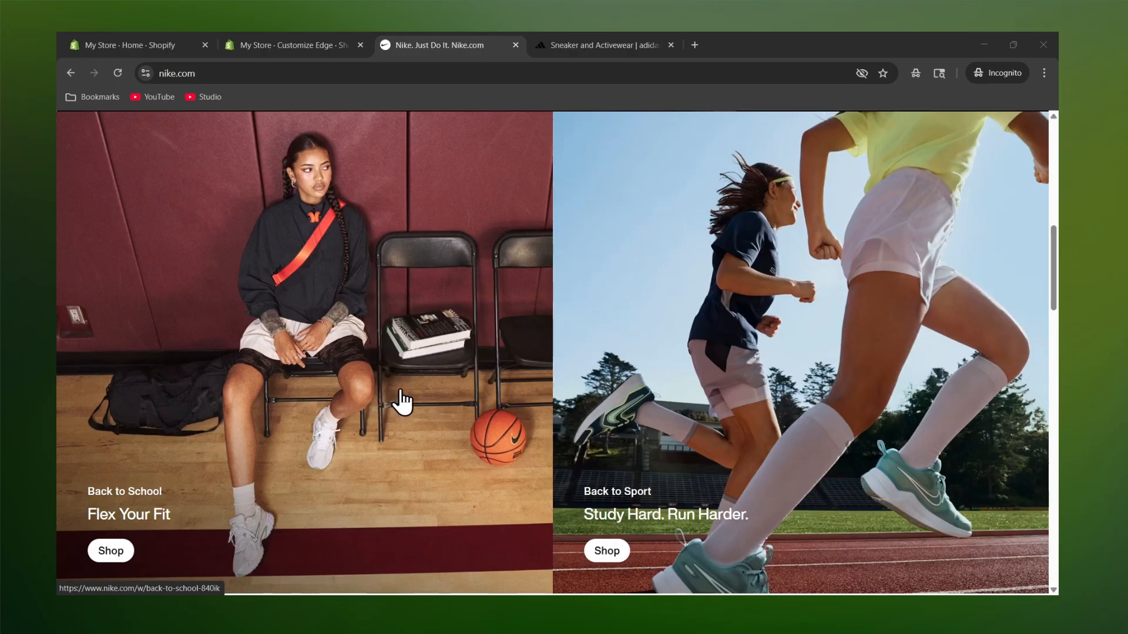
scroll(813, 291, "down", 5)
scroll(764, 294, "down", 3)
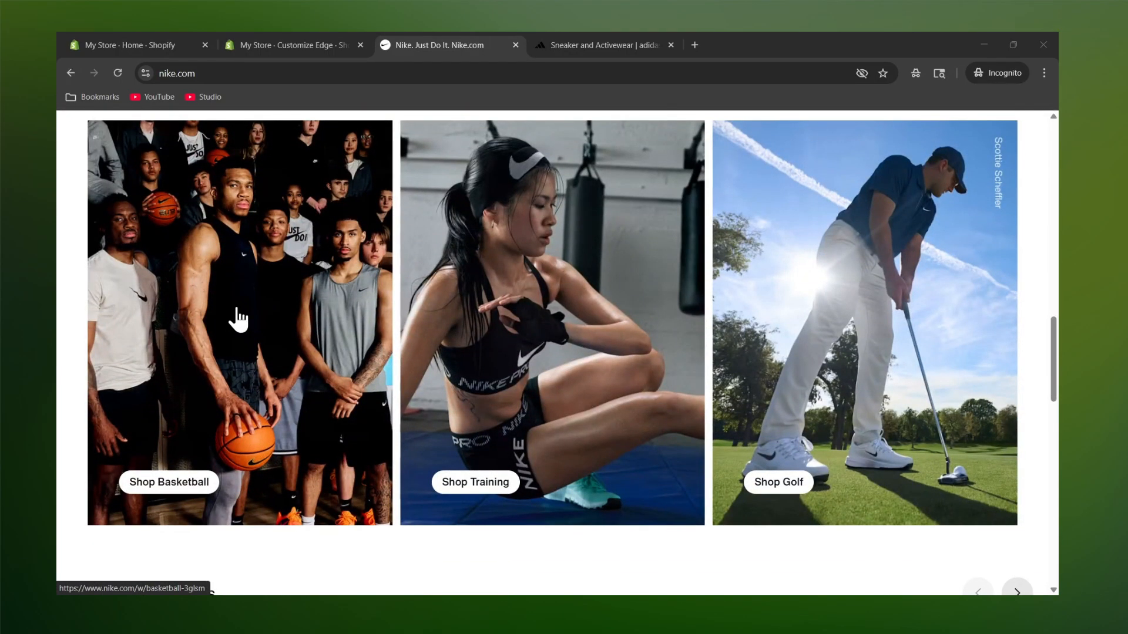
scroll(241, 320, "down", 6)
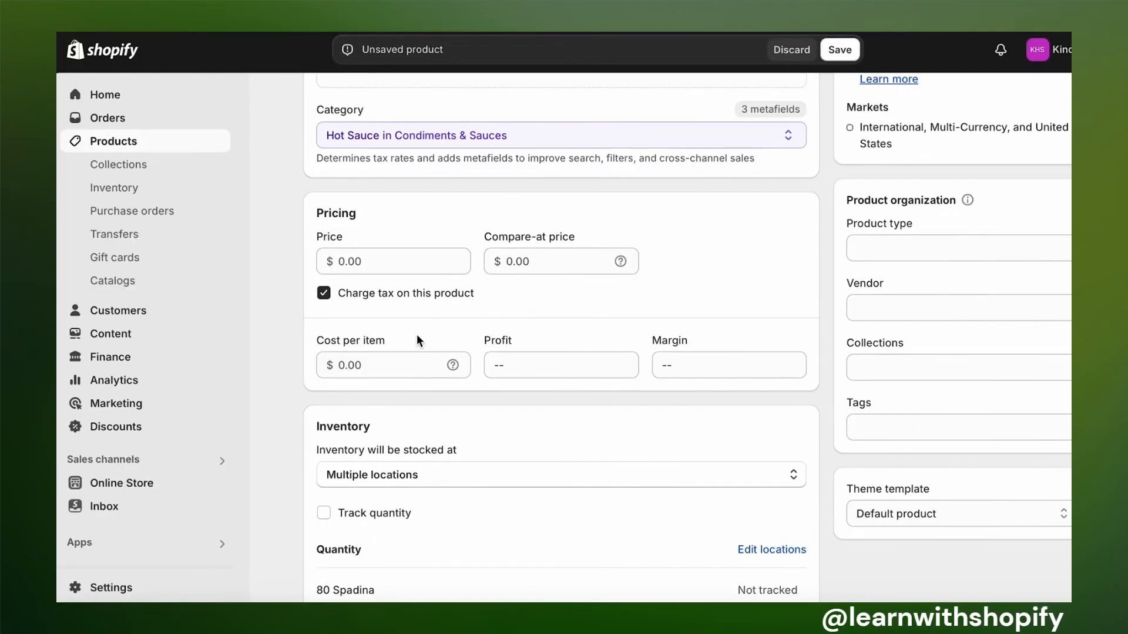
Step: Set the product's price to $15.00 and its compare-at price to $20
left_click(385, 262)
type("15")
left_click(526, 261)
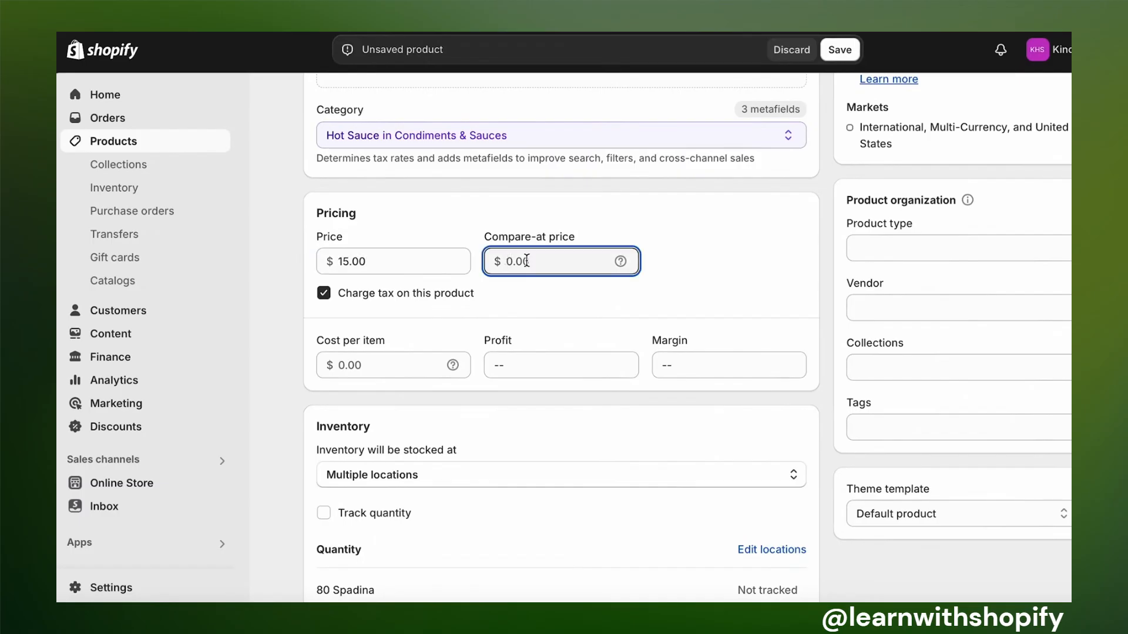
type("20")
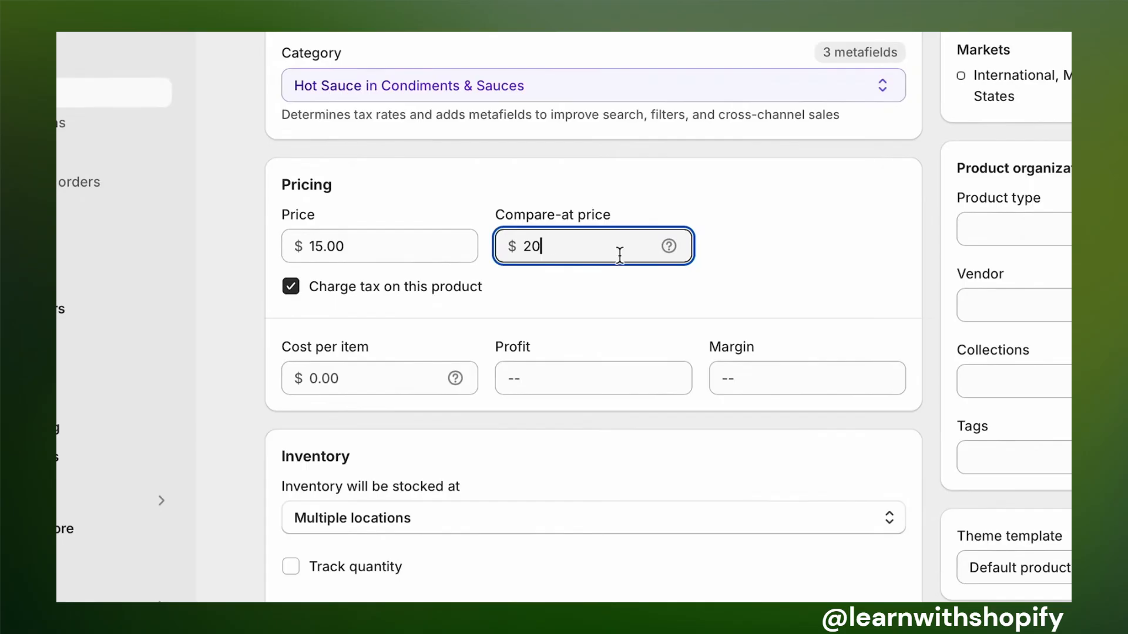
left_click(782, 274)
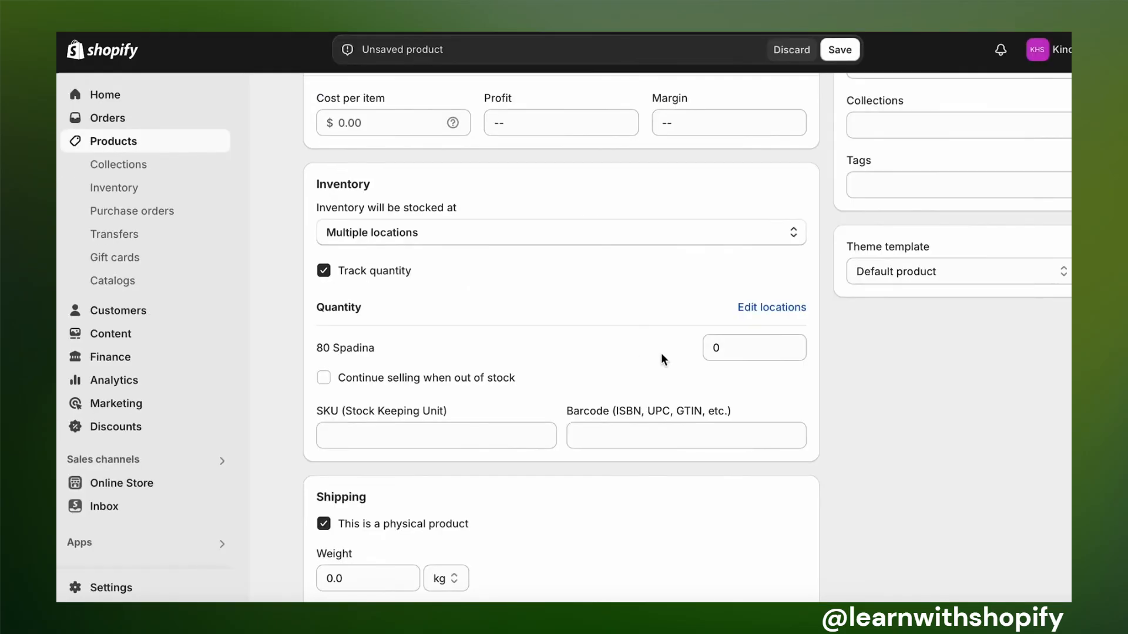
Step: Set the product's tracked stock quantity to 50 and place the cursor in the empty SKU field
left_click(716, 350)
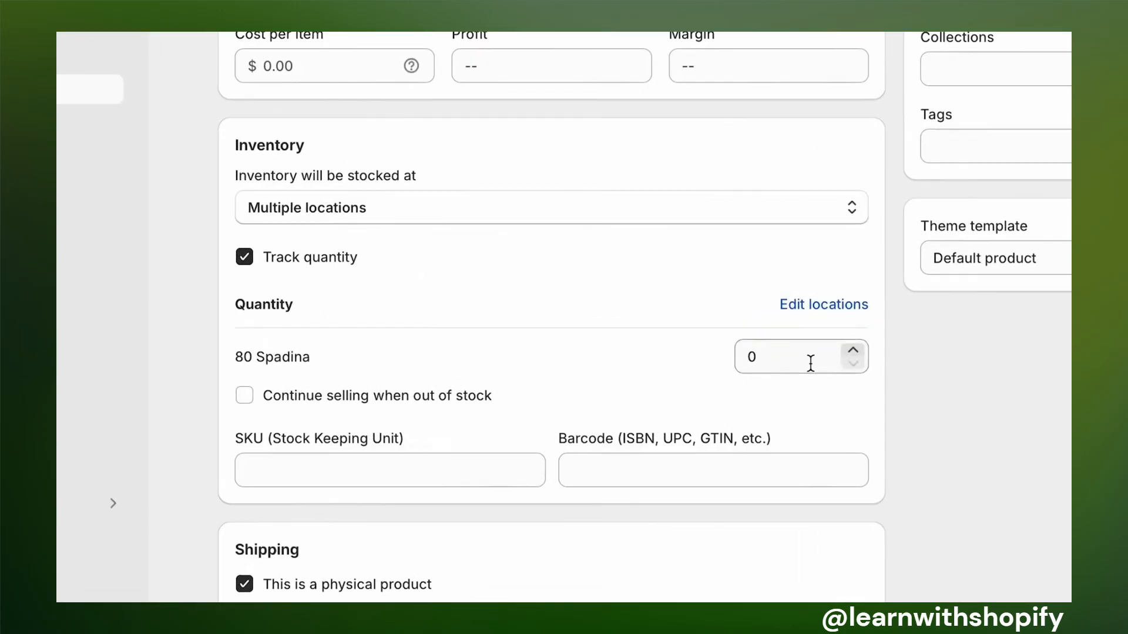
key("BackSpace")
type("50")
left_click(577, 376)
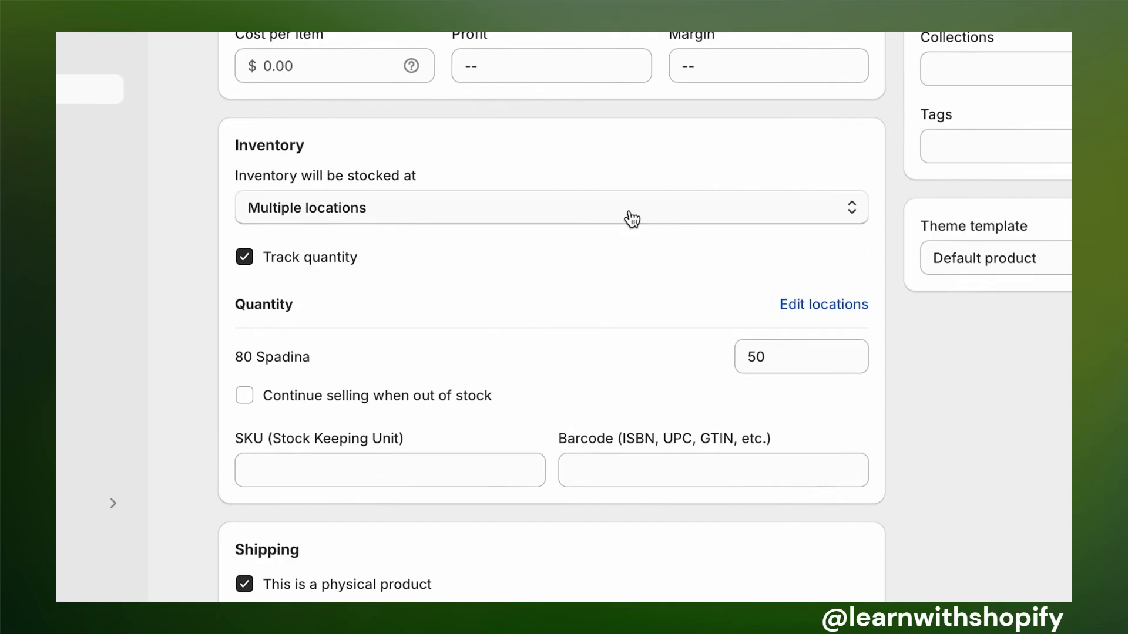
left_click(374, 473)
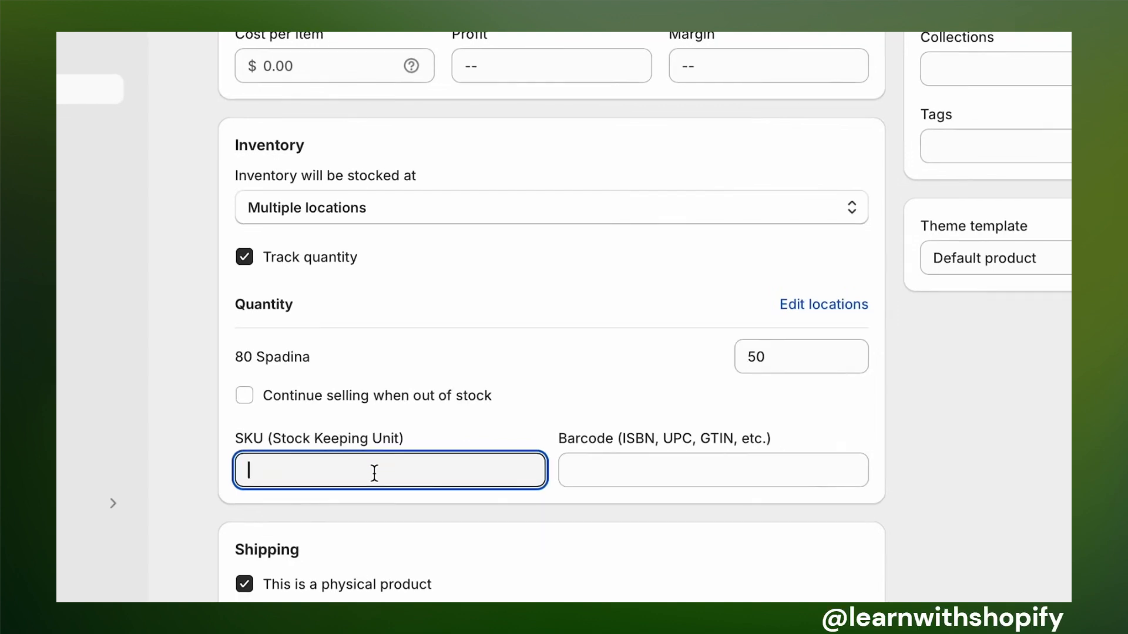
Step: Set the product's shipping weight to 2.0 lb
scroll(373, 474, "down", 5)
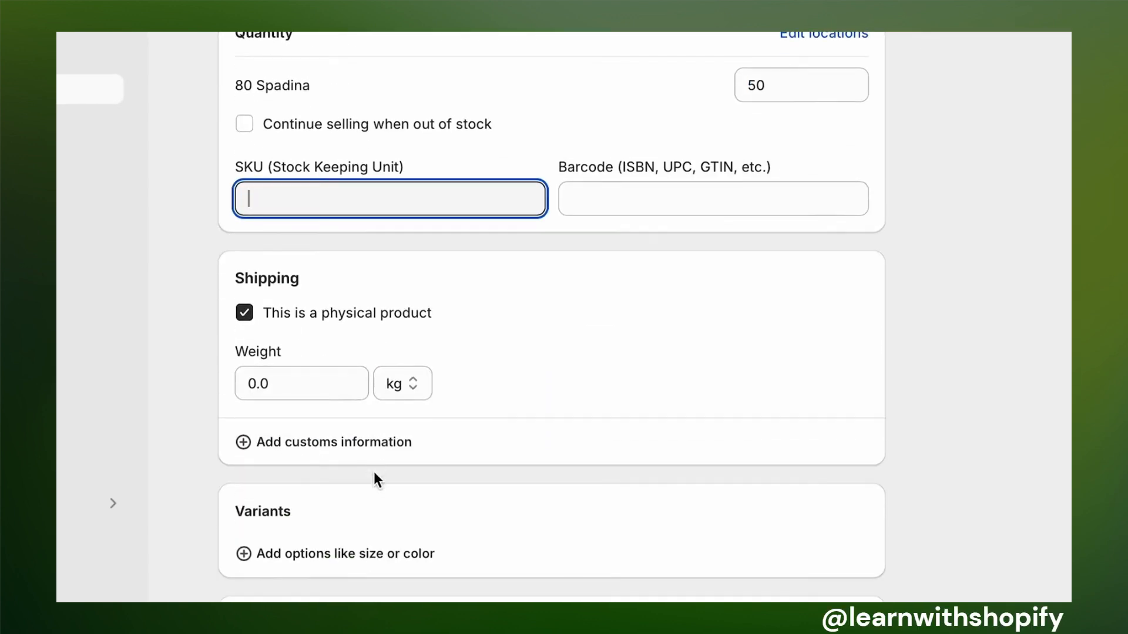
left_click(340, 382)
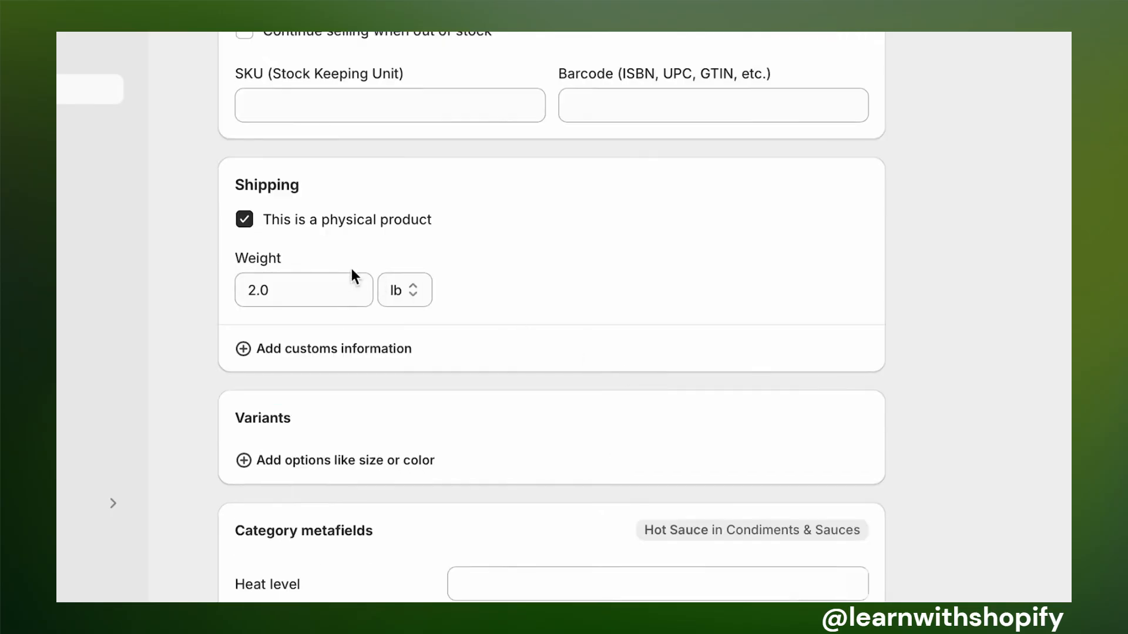
scroll(334, 308, "up", 1)
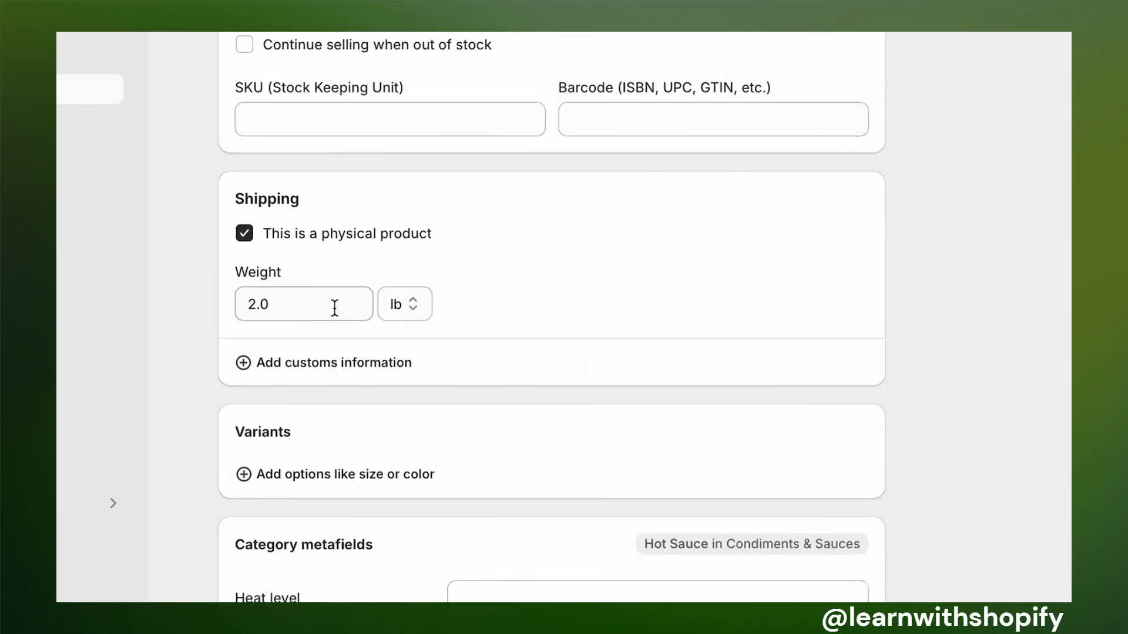
Step: Add a Heat level variant option to the product with the value Medium
scroll(321, 506, "down", 1)
left_click(304, 455)
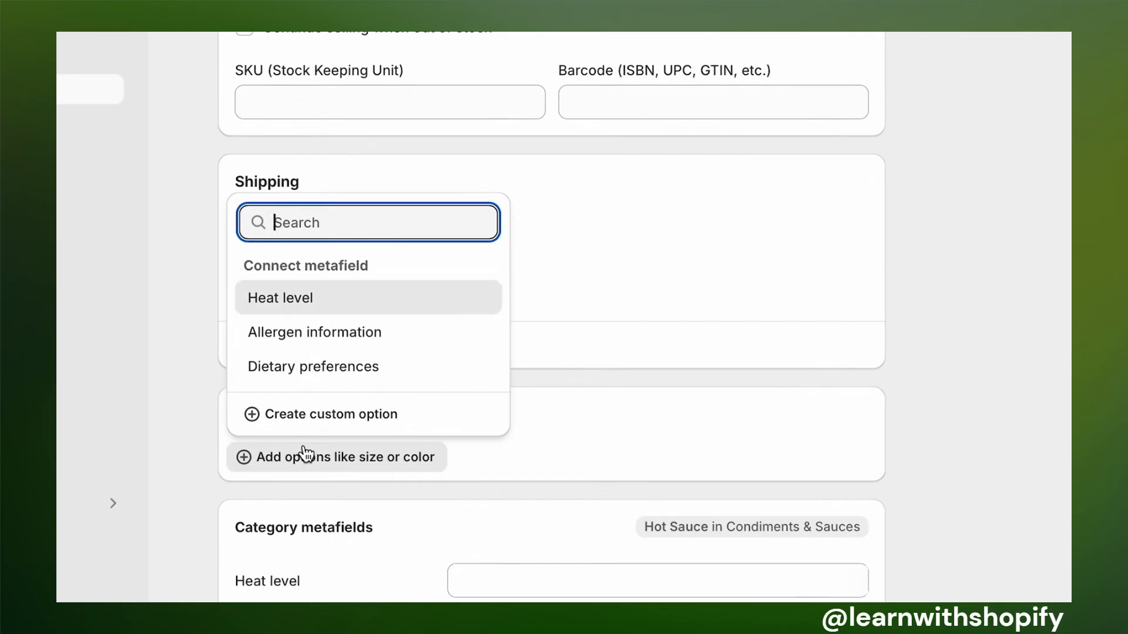
left_click(442, 306)
scroll(558, 435, "down", 4)
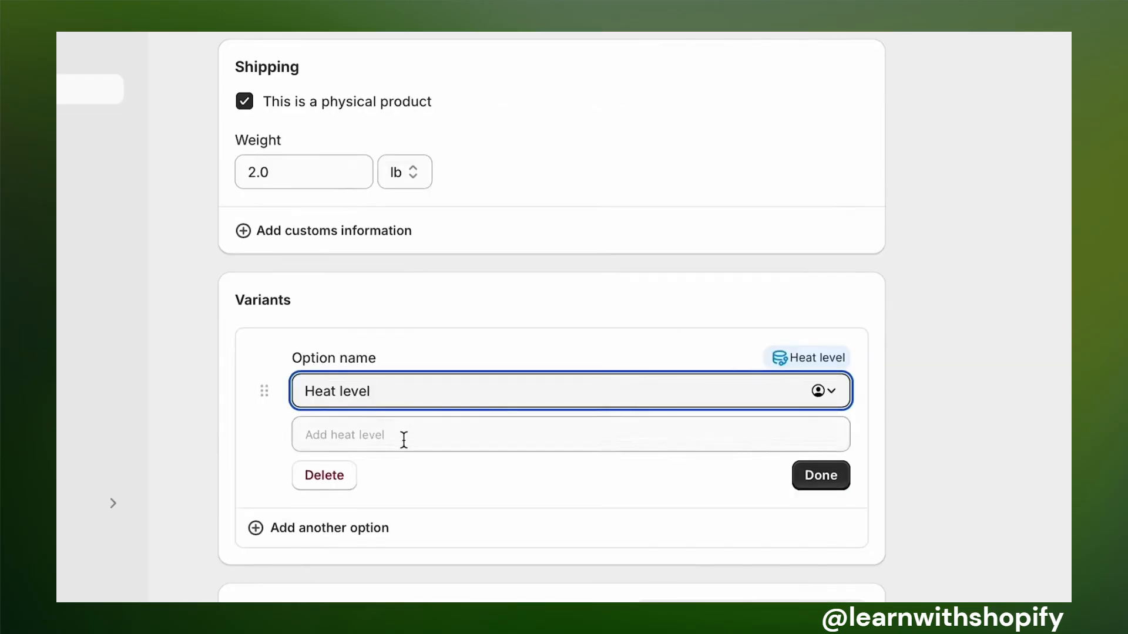
left_click(406, 438)
left_click(320, 123)
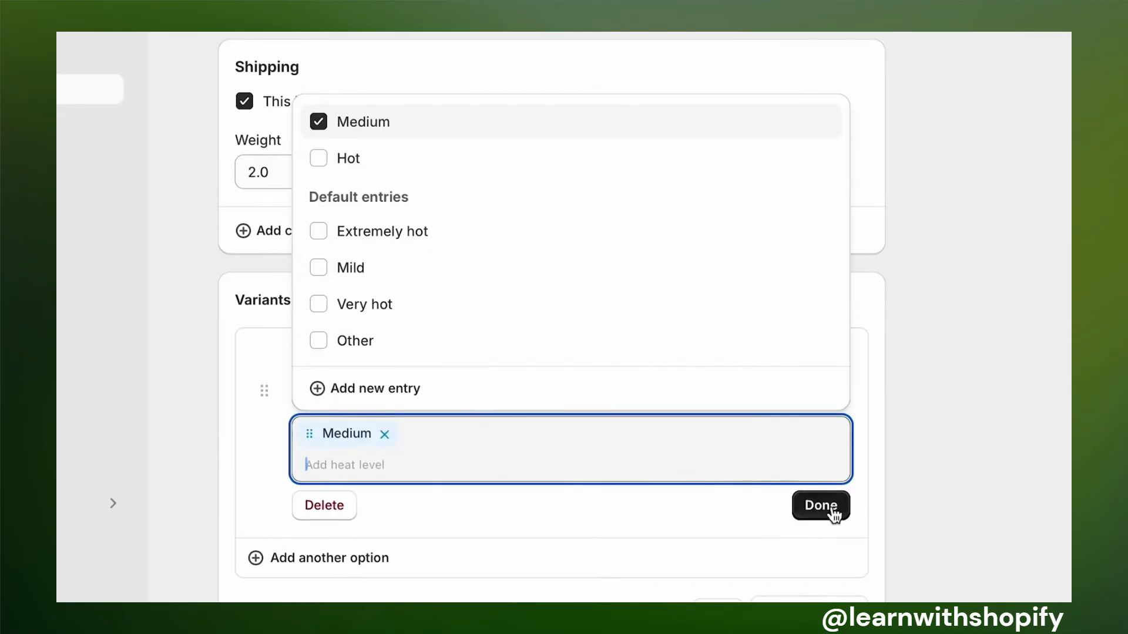
left_click(832, 510)
Step: Review the product's variant pricing, category metafields, search engine listing, and publishing channels and markets
scroll(544, 345, "down", 5)
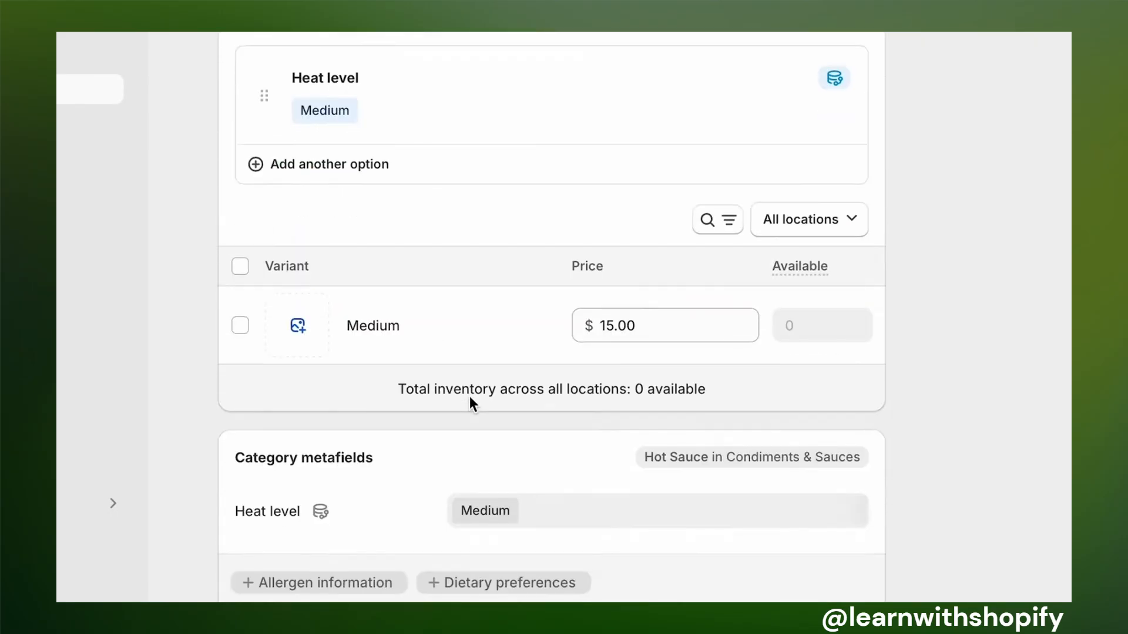
scroll(470, 396, "down", 5)
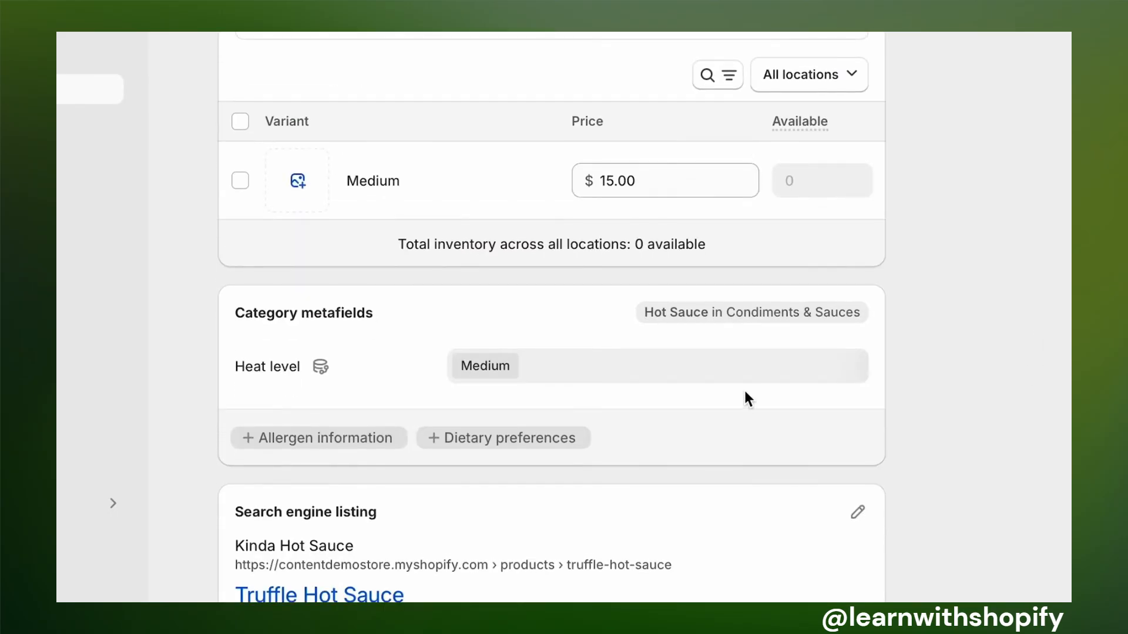
scroll(596, 450, "down", 5)
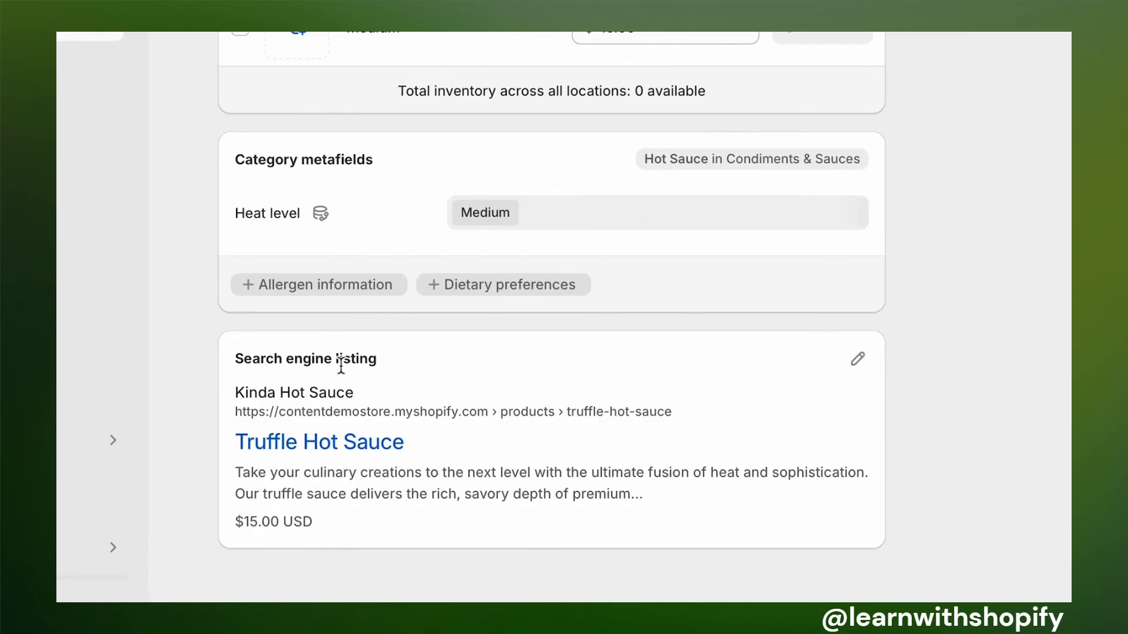
scroll(550, 441, "up", 20)
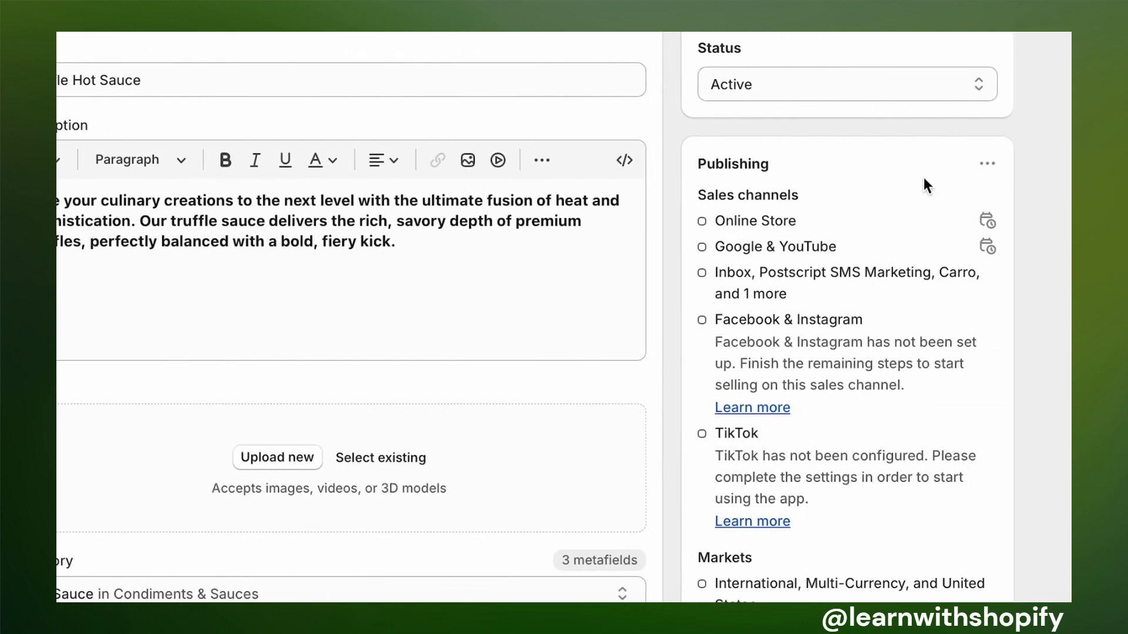
scroll(848, 325, "down", 3)
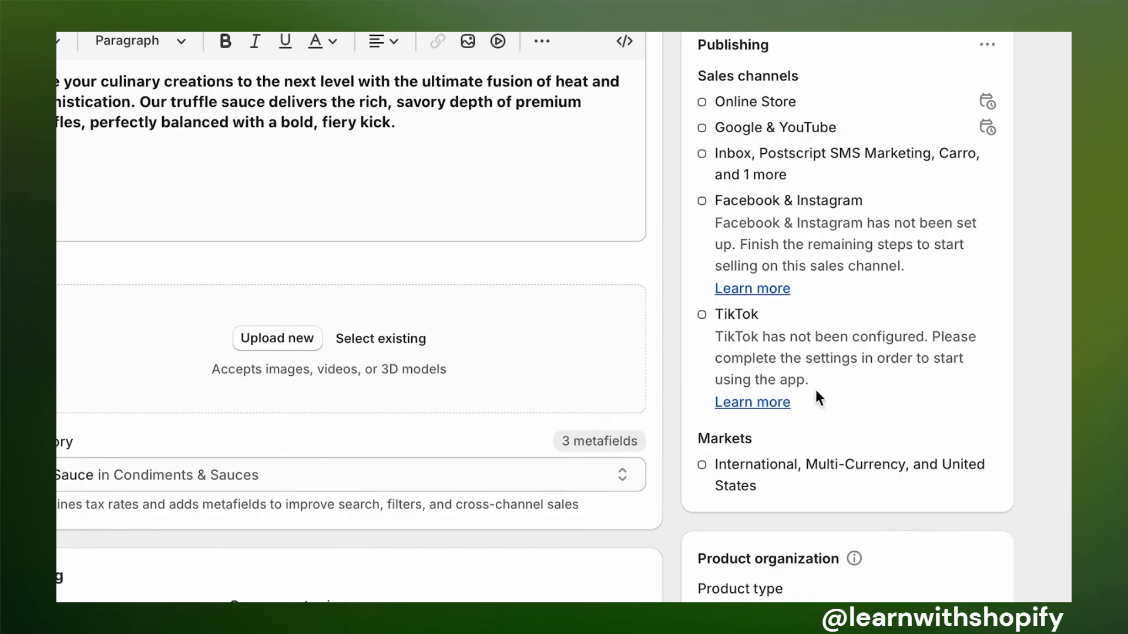
scroll(815, 388, "down", 3)
scroll(813, 317, "down", 3)
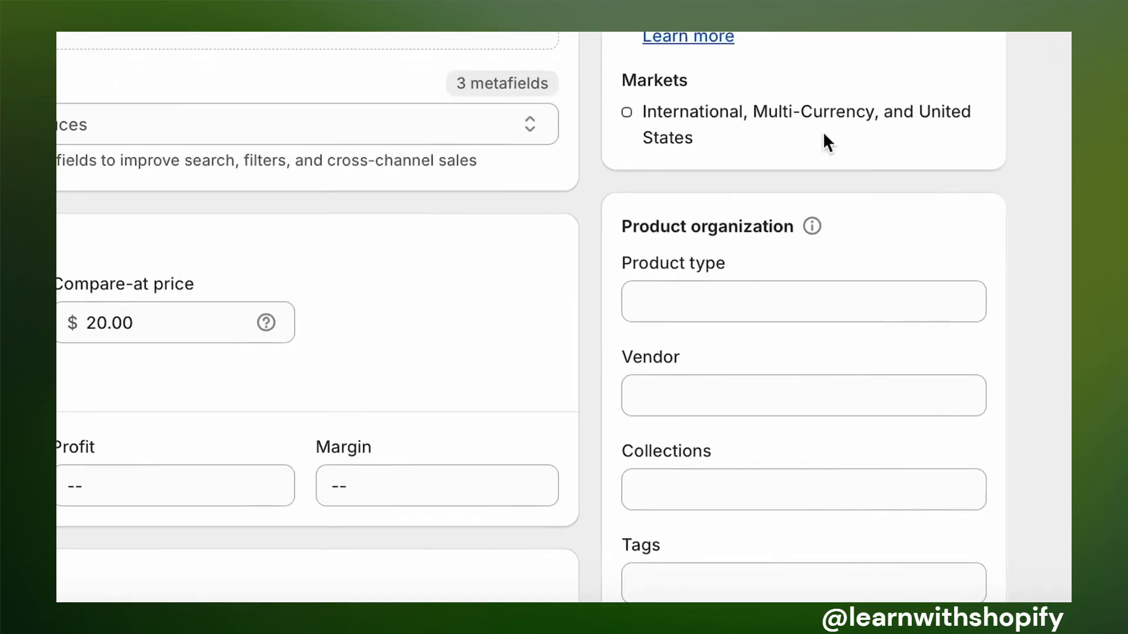
Step: Add the product to the "Medium hot sauces for the semi-adventurous" collection and tag it "Hot sauce" and "pre-order"
scroll(824, 134, "down", 3)
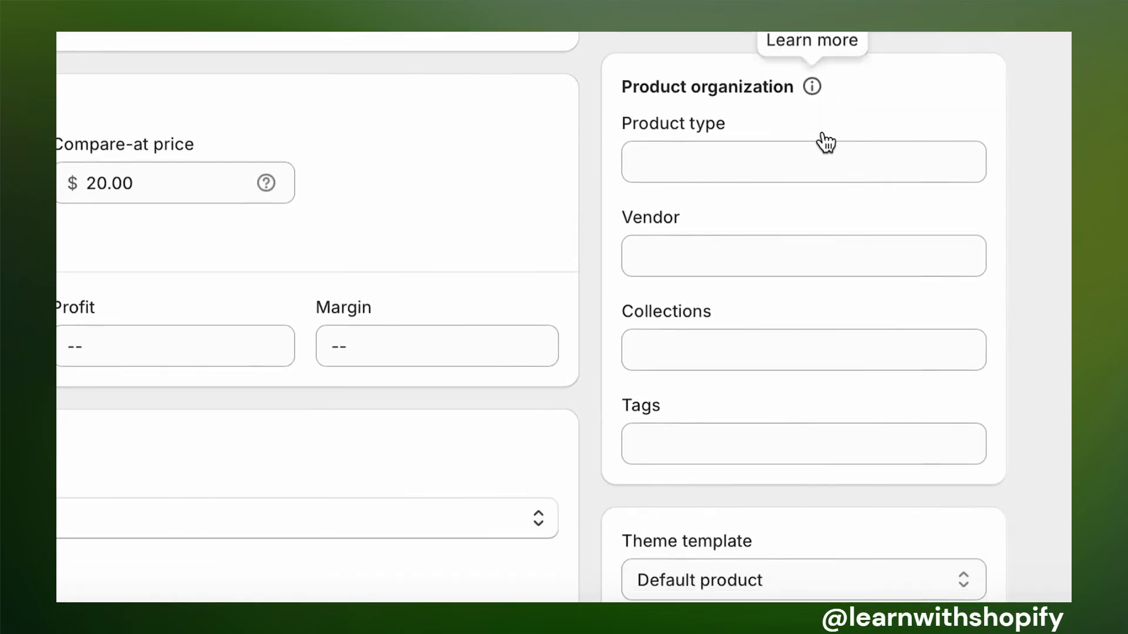
left_click(701, 333)
scroll(660, 420, "down", 1)
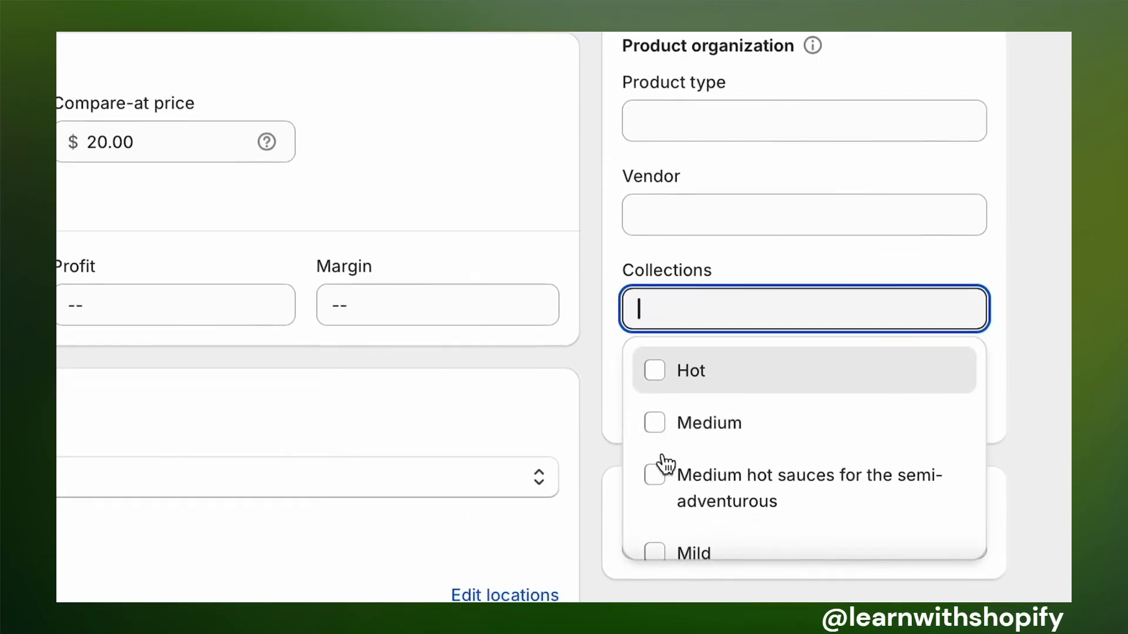
left_click(654, 477)
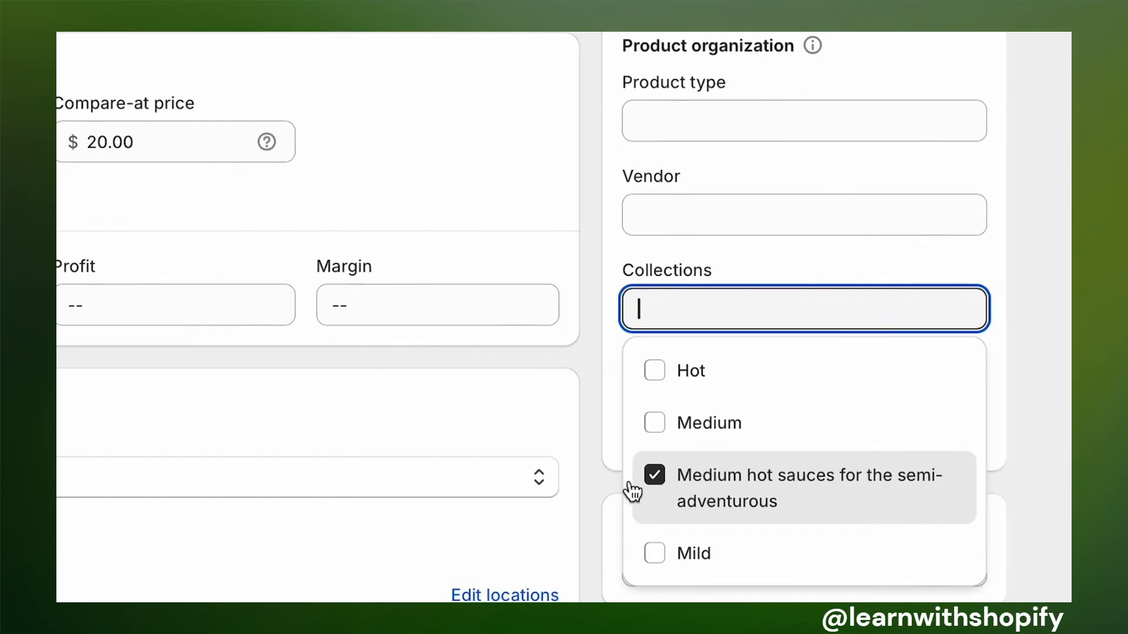
left_click(605, 482)
scroll(605, 482, "down", 2)
left_click(712, 312)
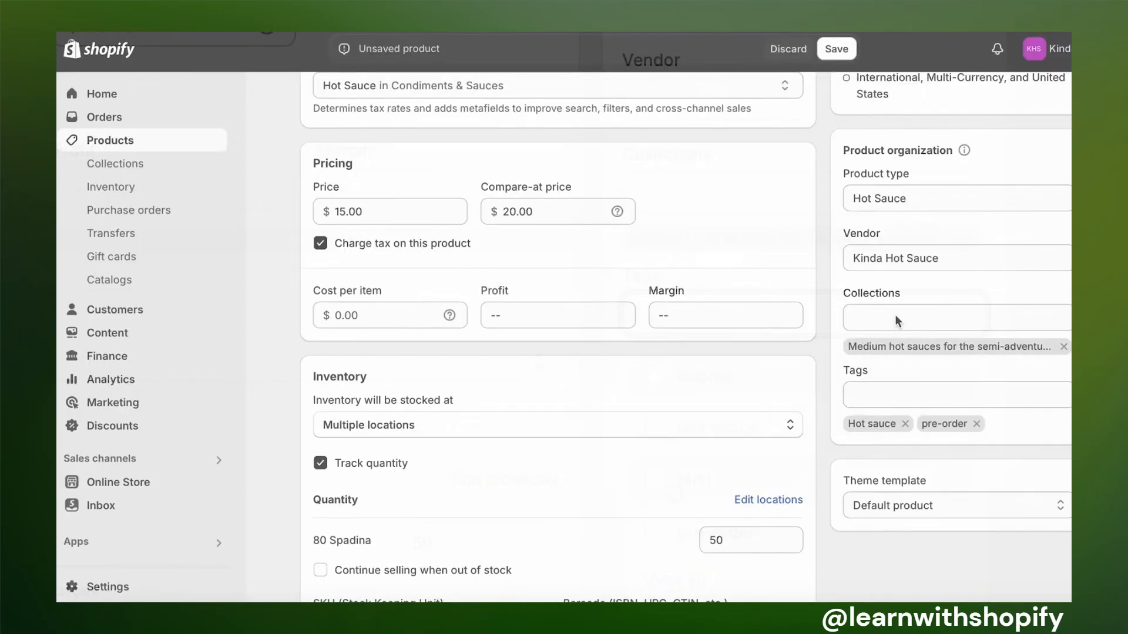
Step: Look through the store's collections list and the product conditions of each collection
scroll(828, 353, "down", 10)
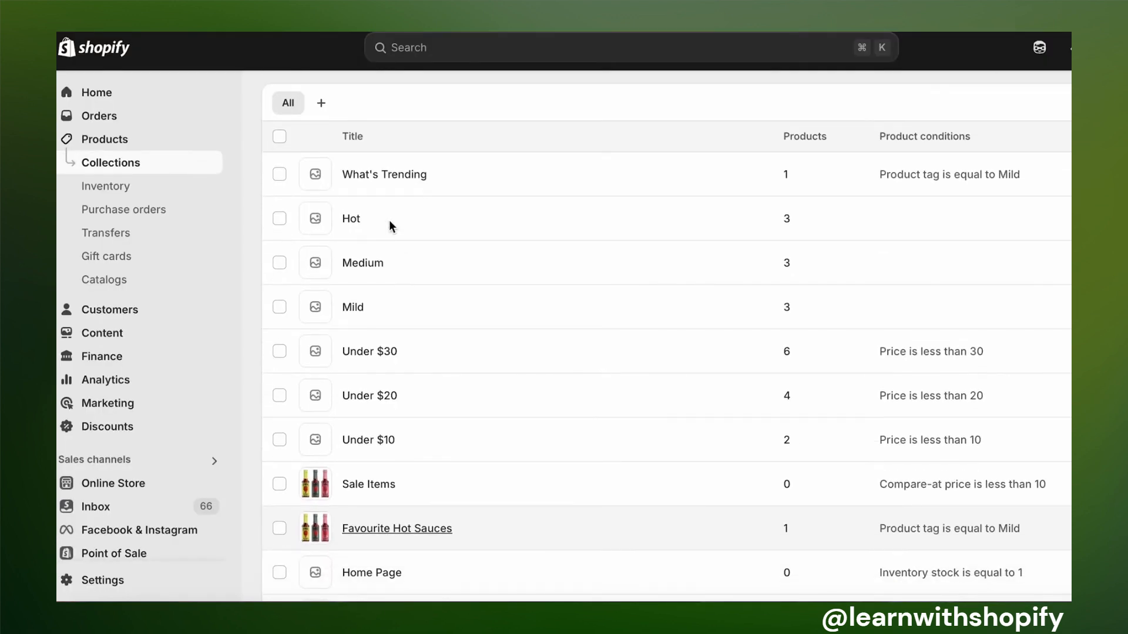
scroll(389, 221, "down", 2)
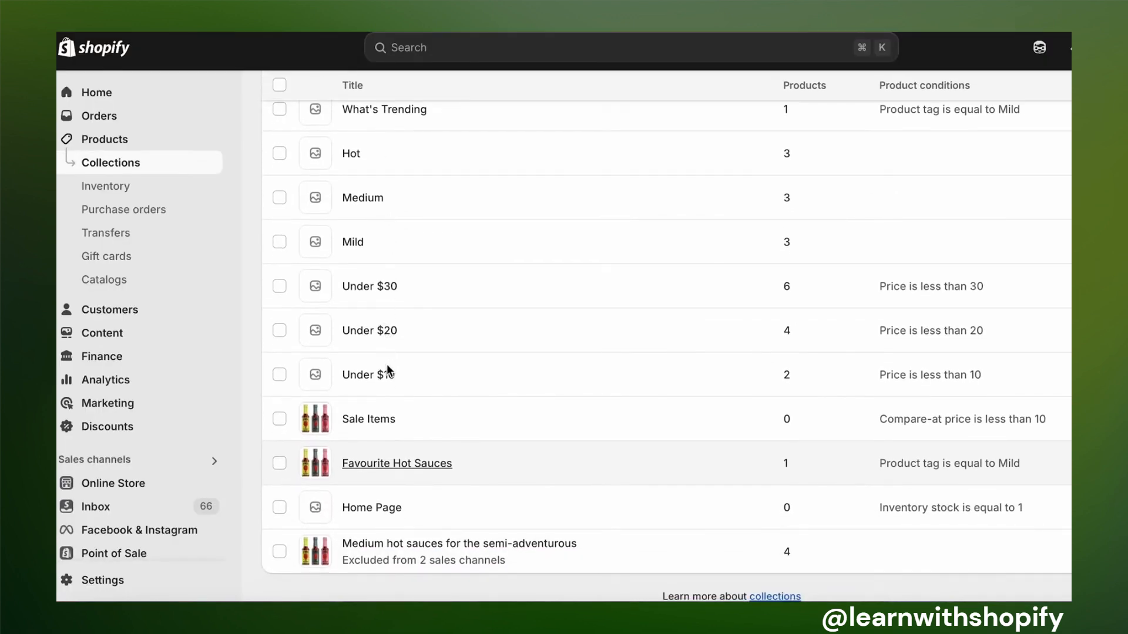
scroll(392, 436, "down", 1)
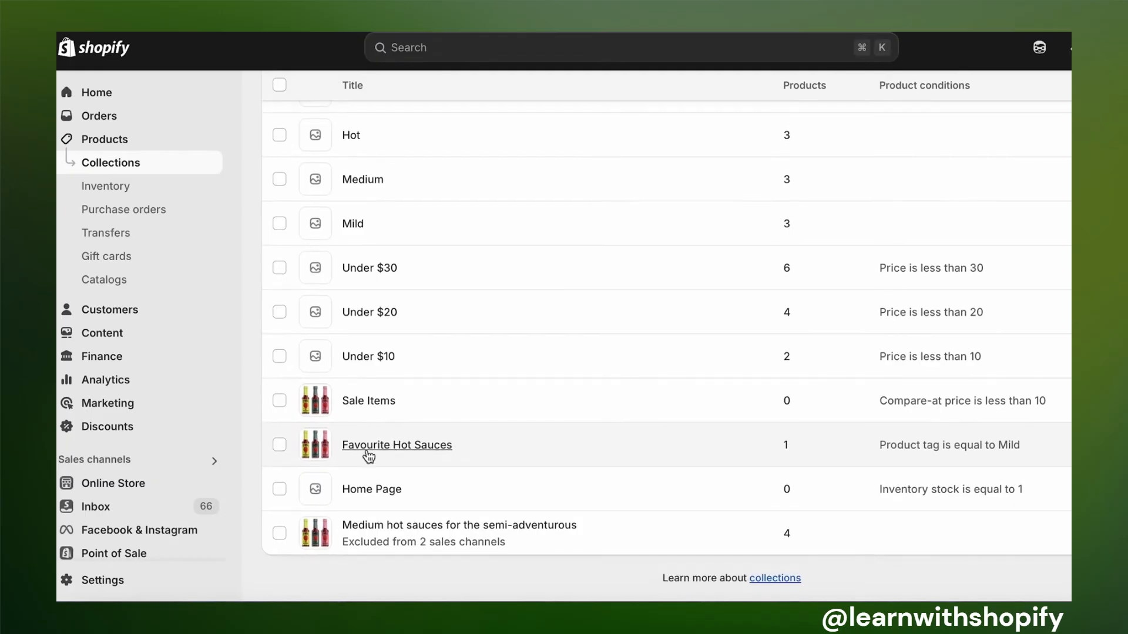
Step: Examine the Favourite Hot Sauces collection's conditions and the storefront's Best Sellers collection page
left_click(367, 448)
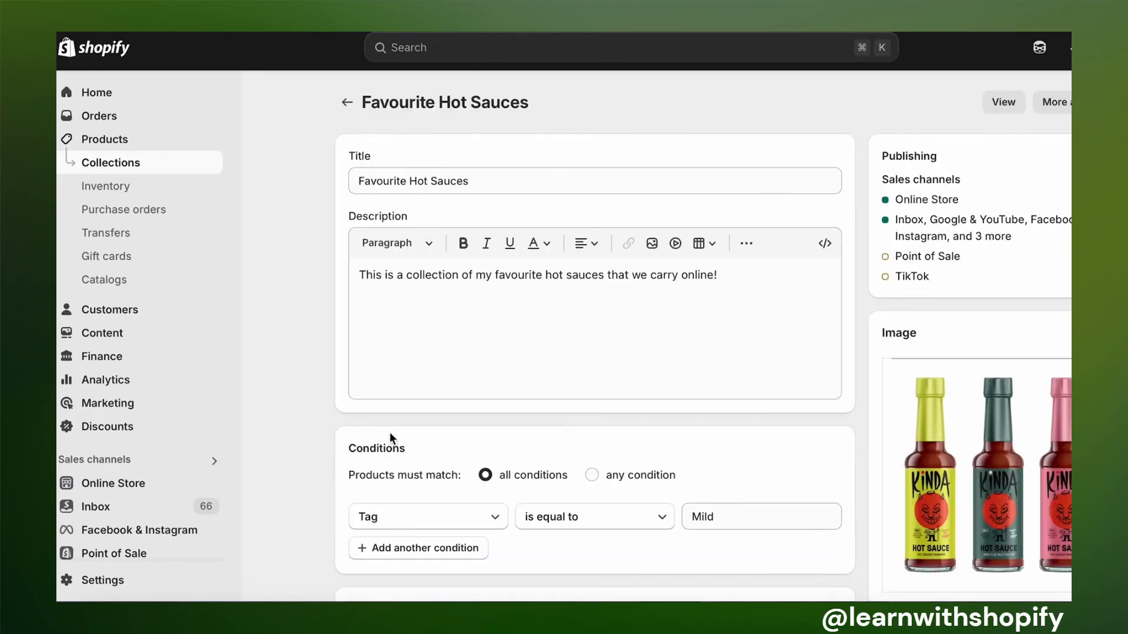
scroll(502, 335, "down", 2)
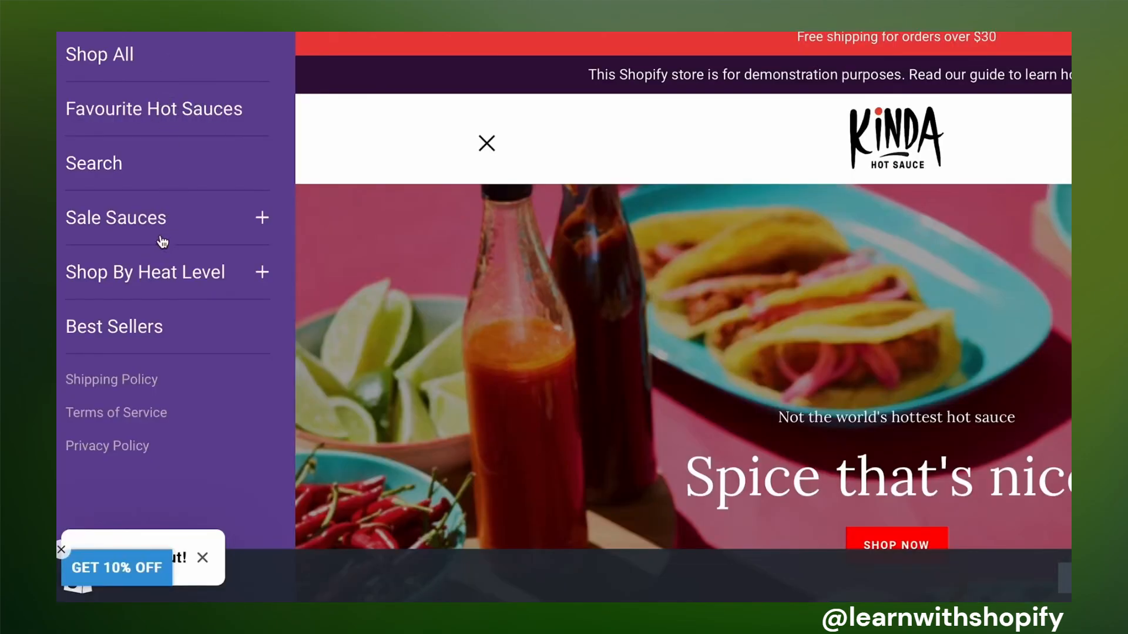
left_click(115, 326)
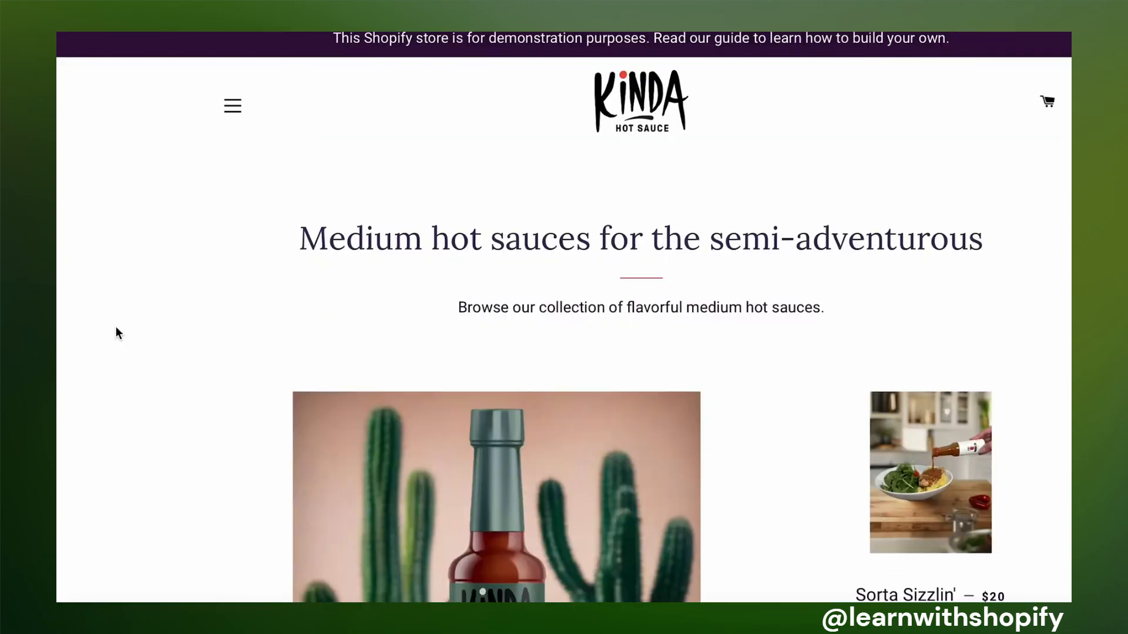
scroll(507, 326, "down", 6)
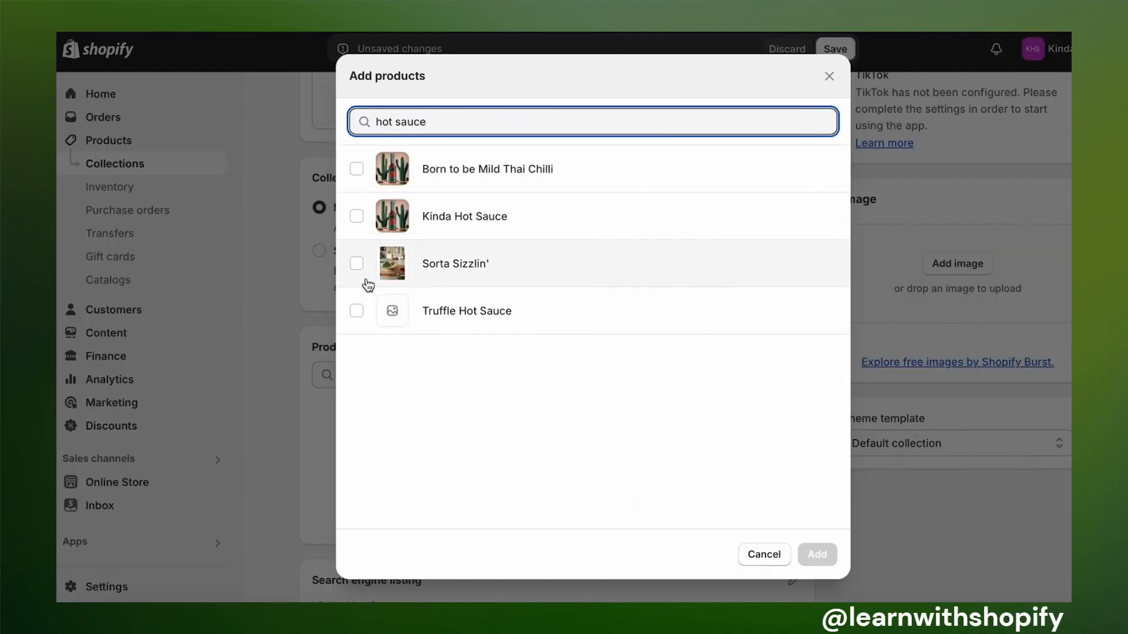
Step: Leave the product picker and make the What's Trending collection smart, matching products whose tag is equal to Mild
left_click(775, 561)
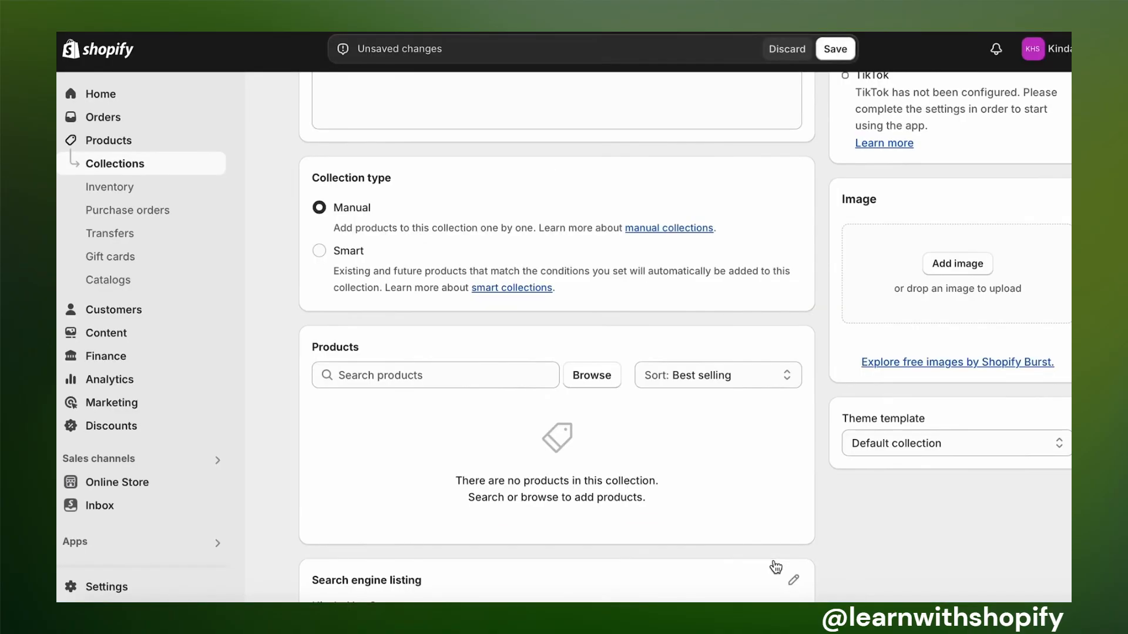
left_click(320, 252)
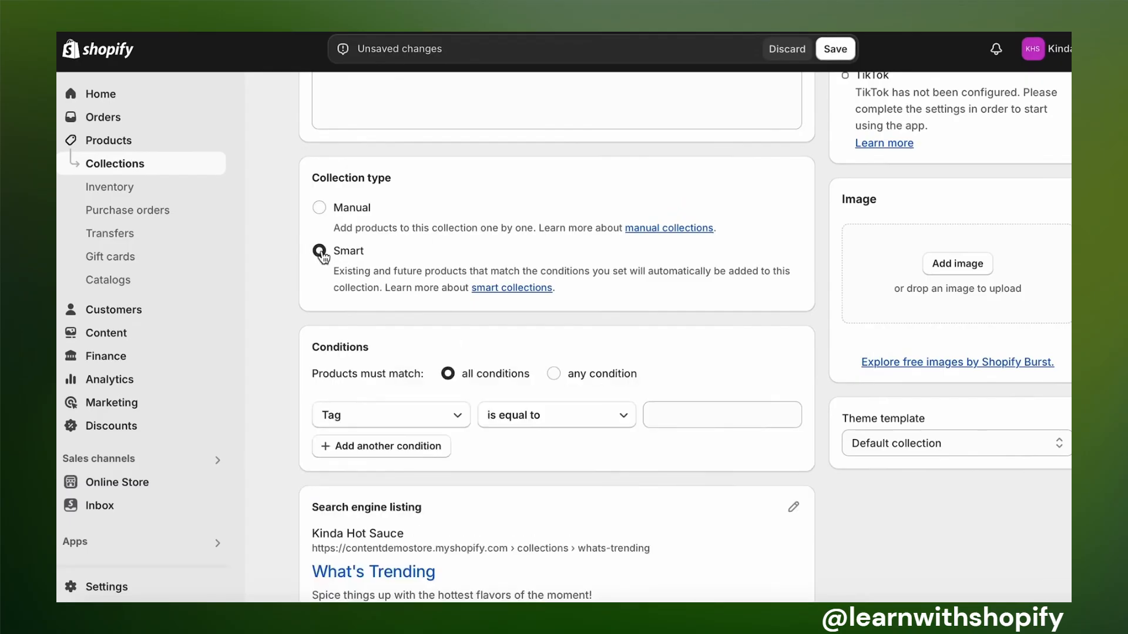
scroll(409, 312, "down", 1)
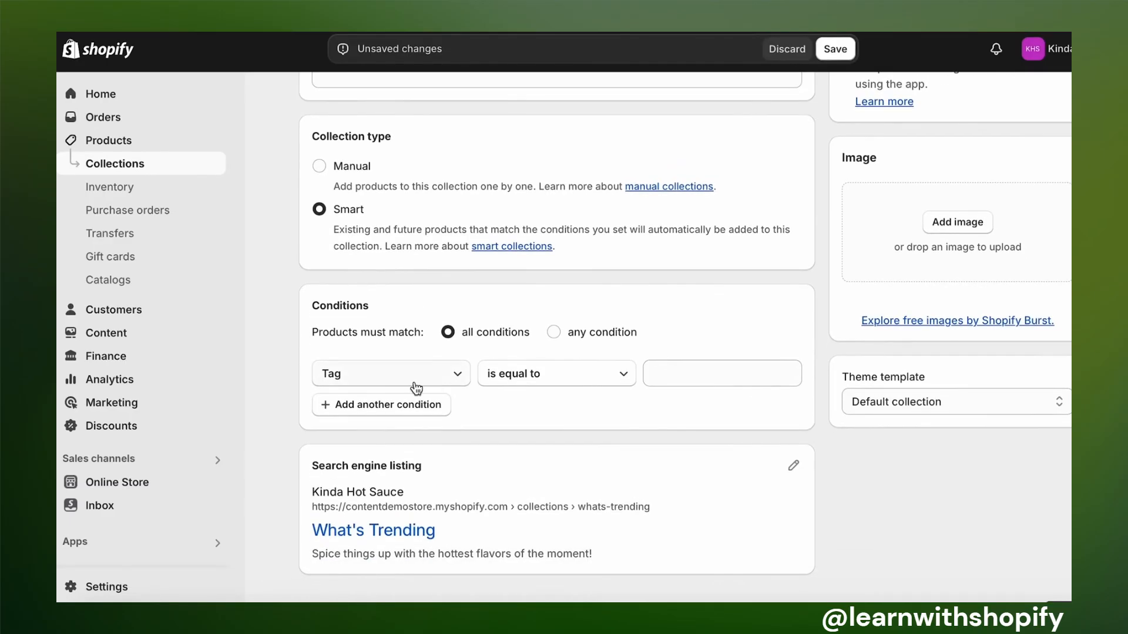
left_click(705, 368)
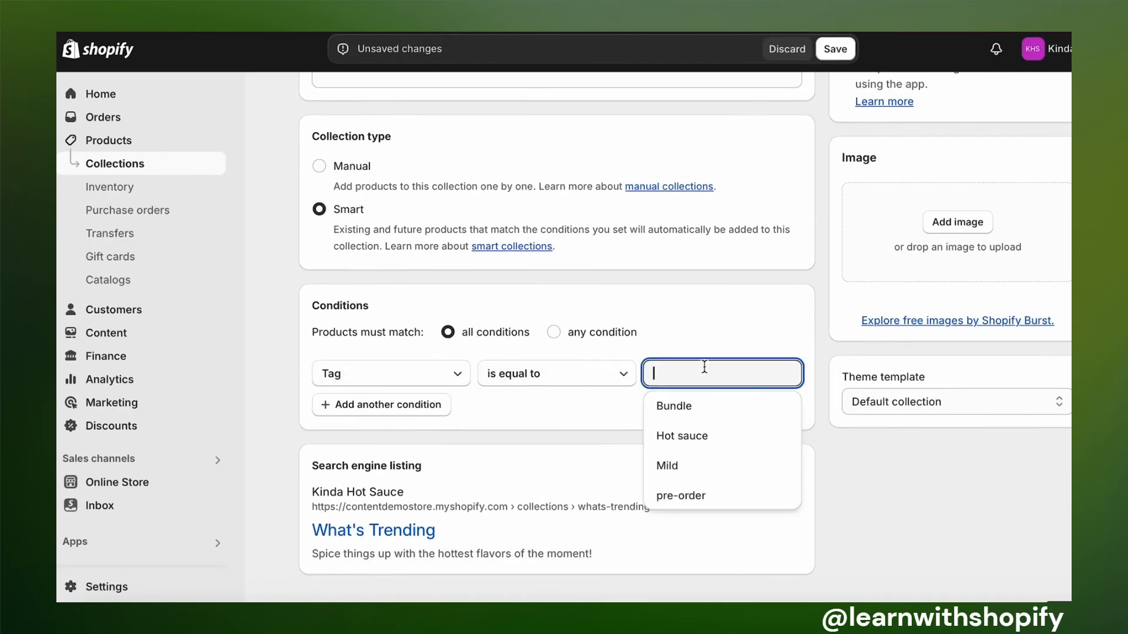
left_click(685, 471)
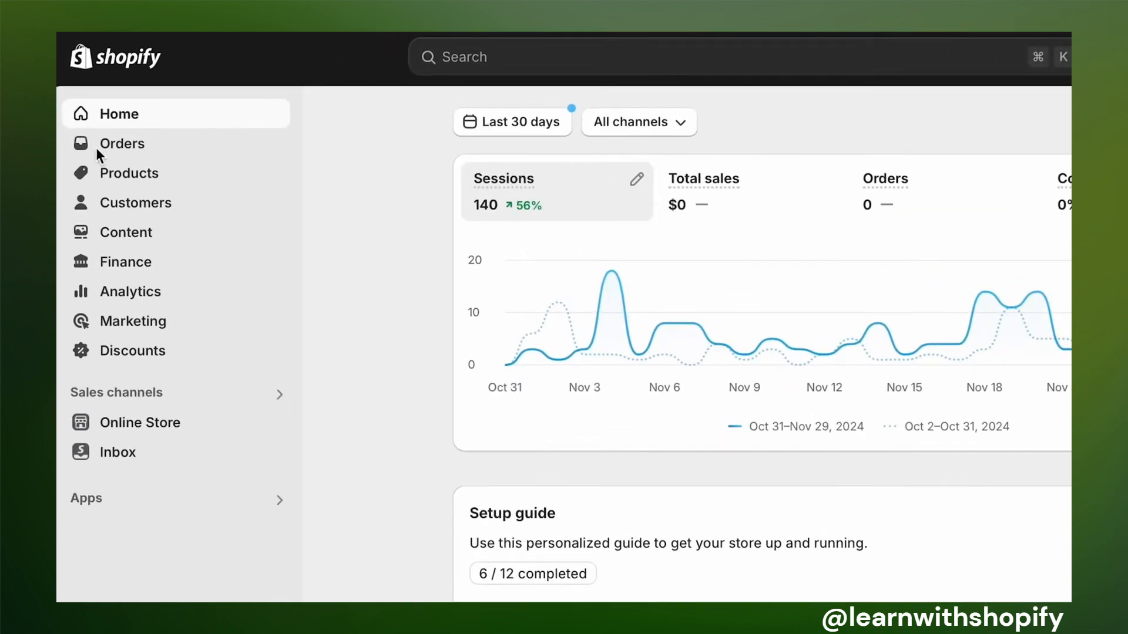
Step: Create a new product collection titled "What's Trending"
left_click(123, 172)
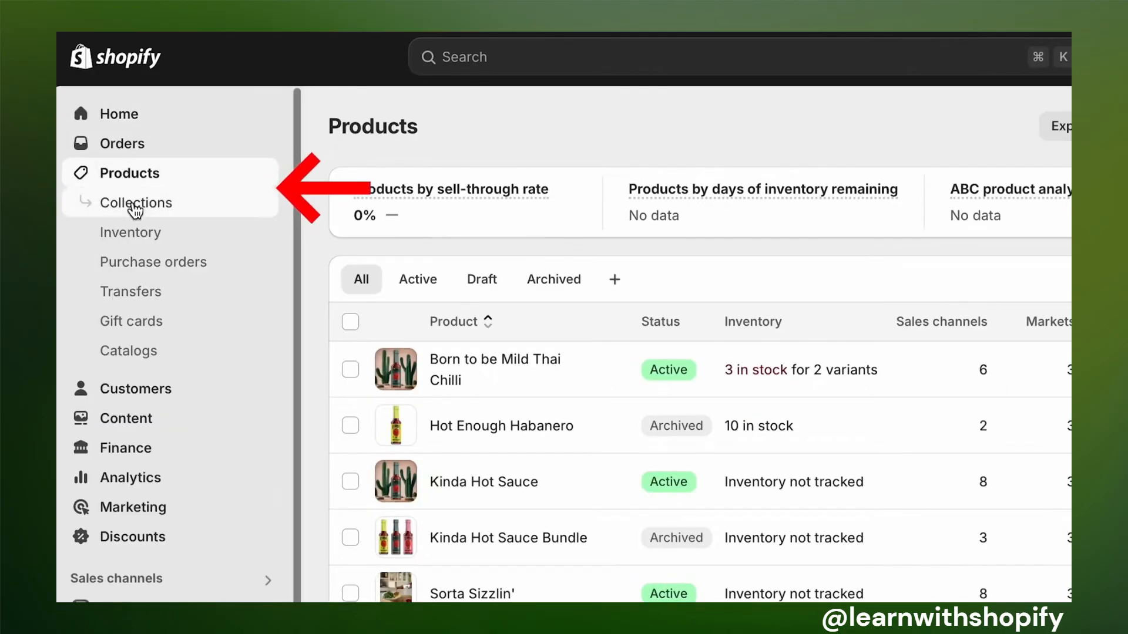
left_click(134, 203)
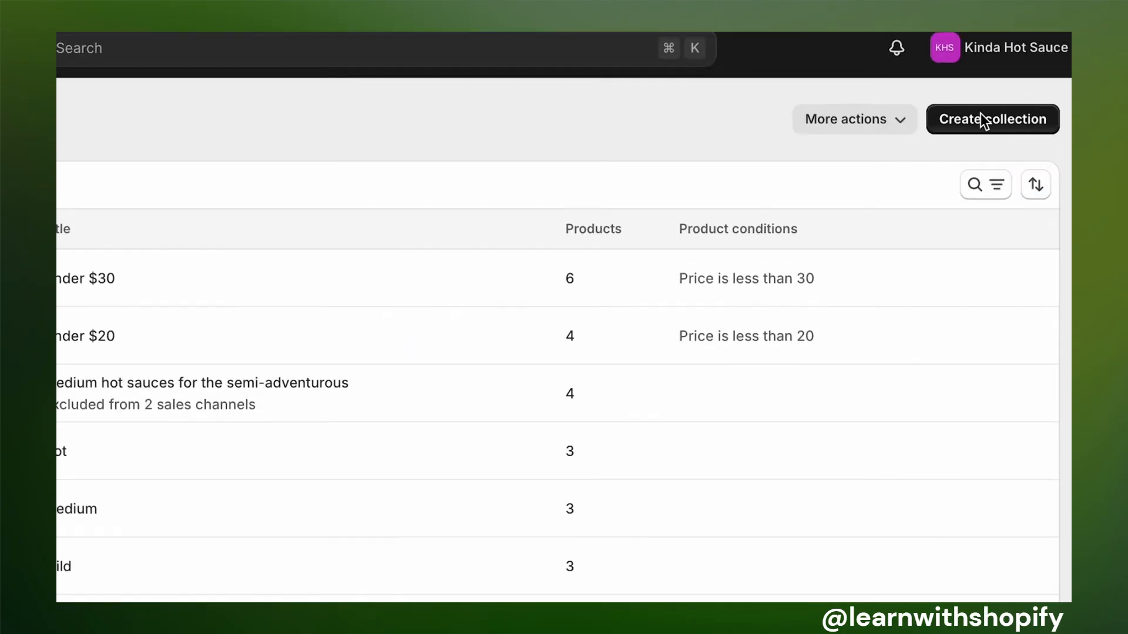
left_click(977, 126)
left_click(293, 163)
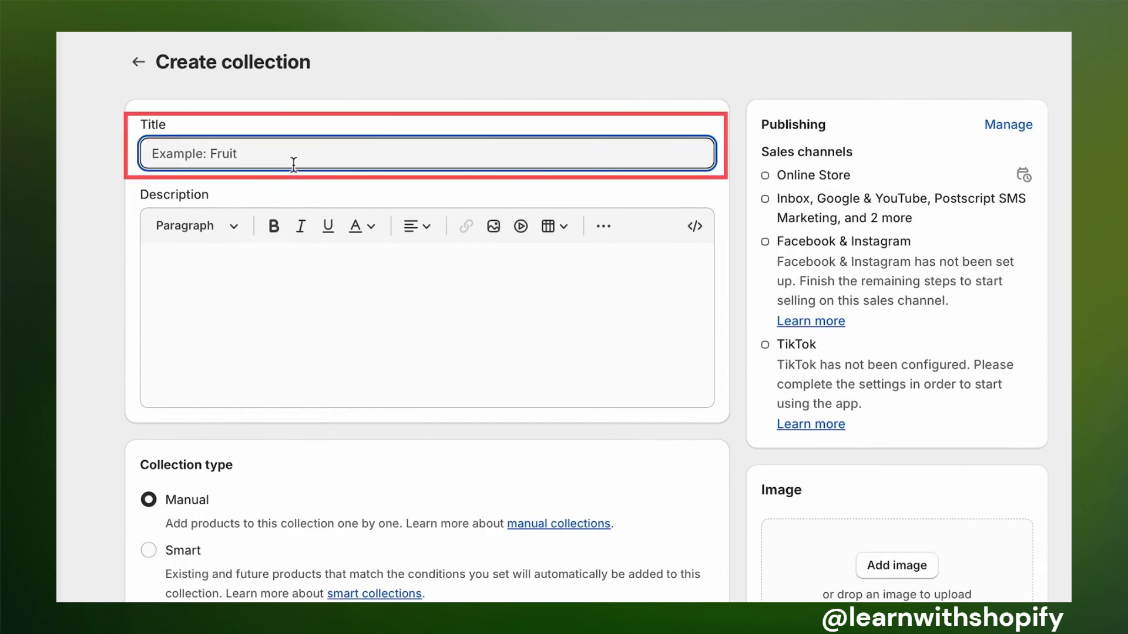
type("What's Trending")
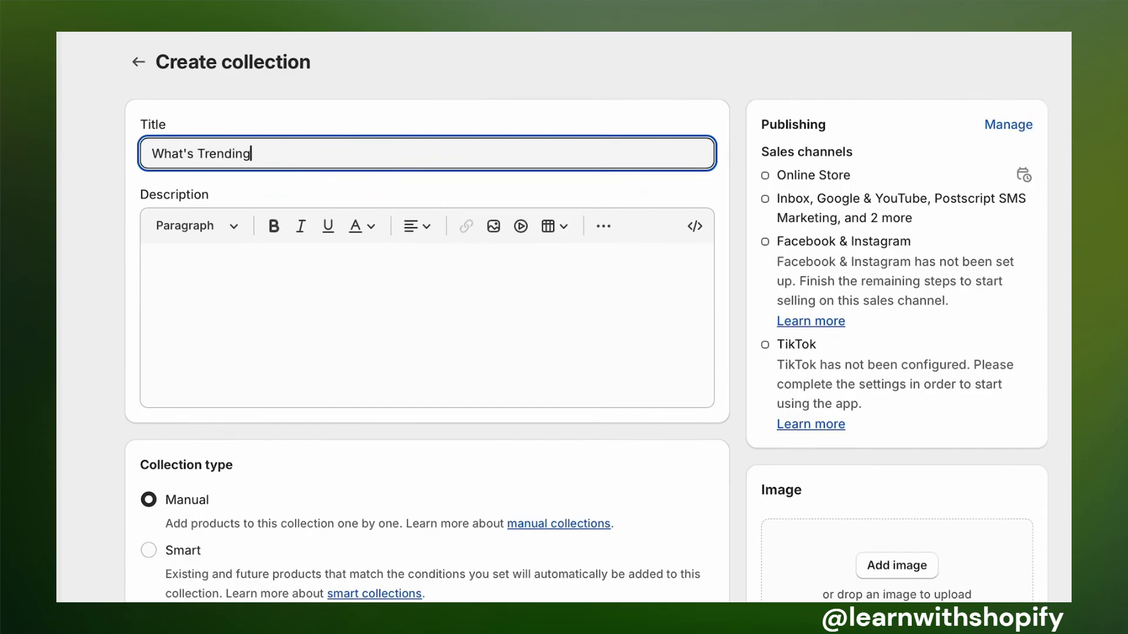
Step: Describe the collection as "The boldest, most-talked about hot sauces that are taking the flavor world by storm."
left_click(286, 291)
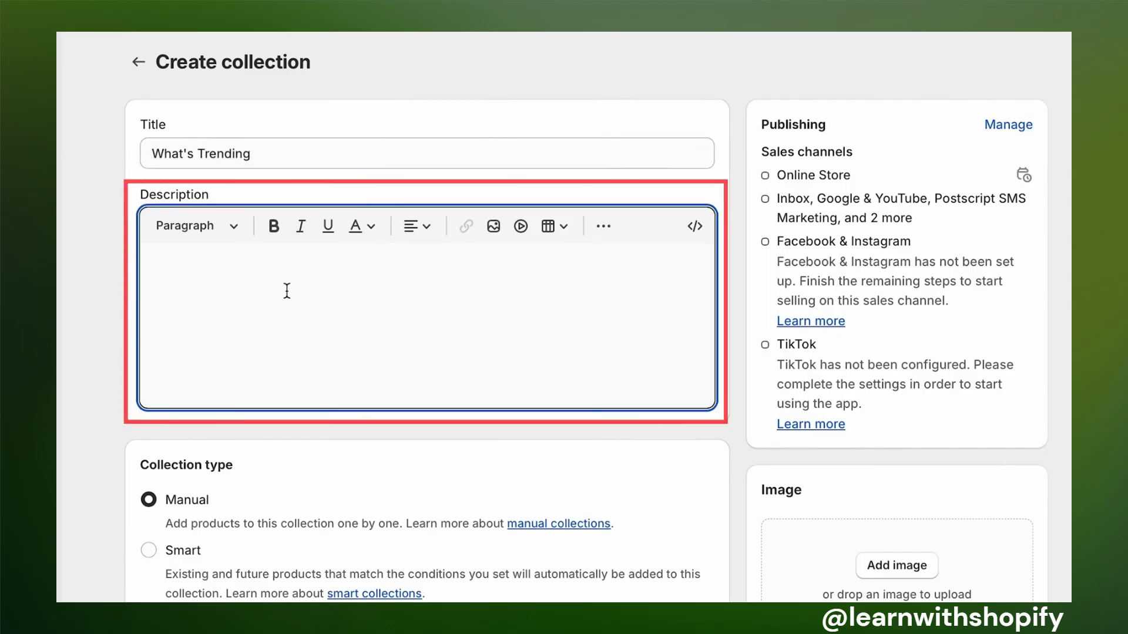
type("The boldest, most-talk")
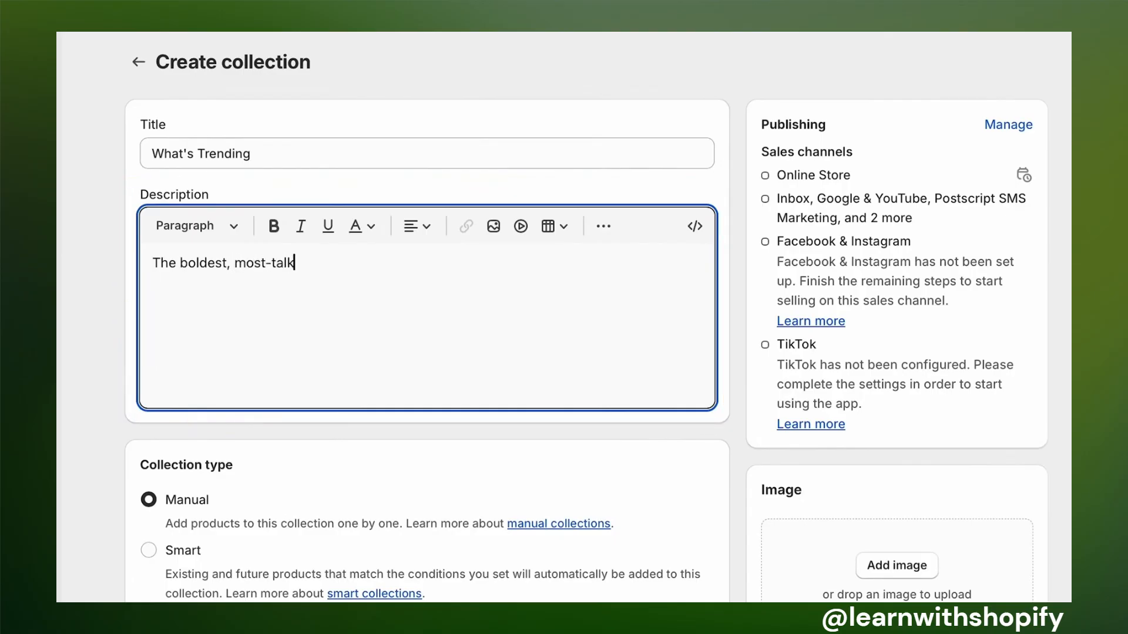
type("ed about hot sauces that are taking the flav")
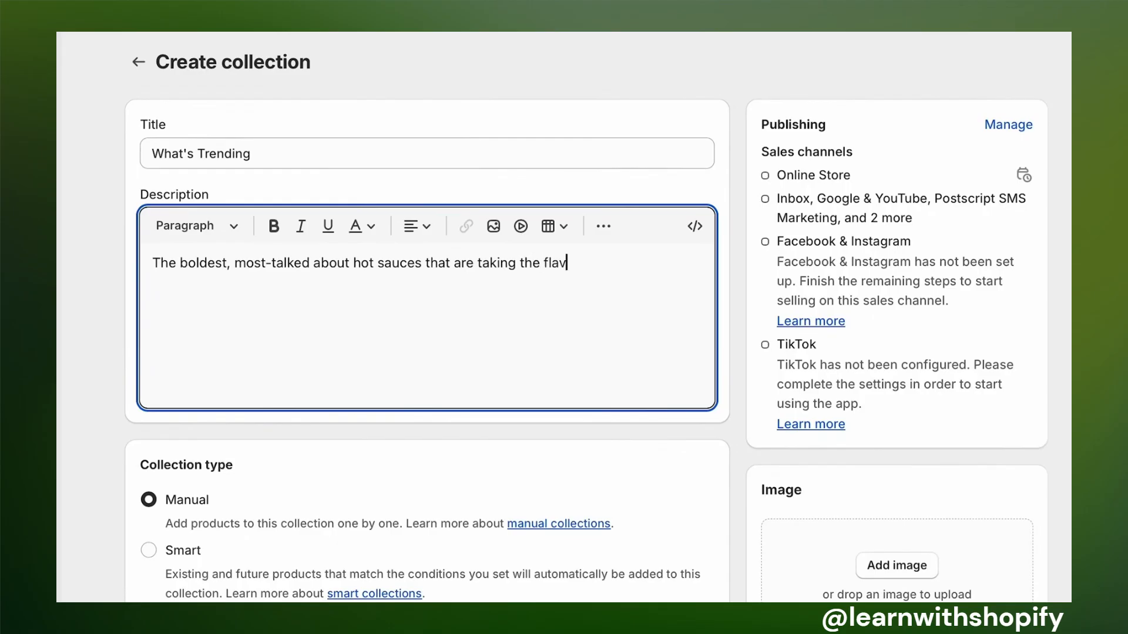
type("or world by storm.")
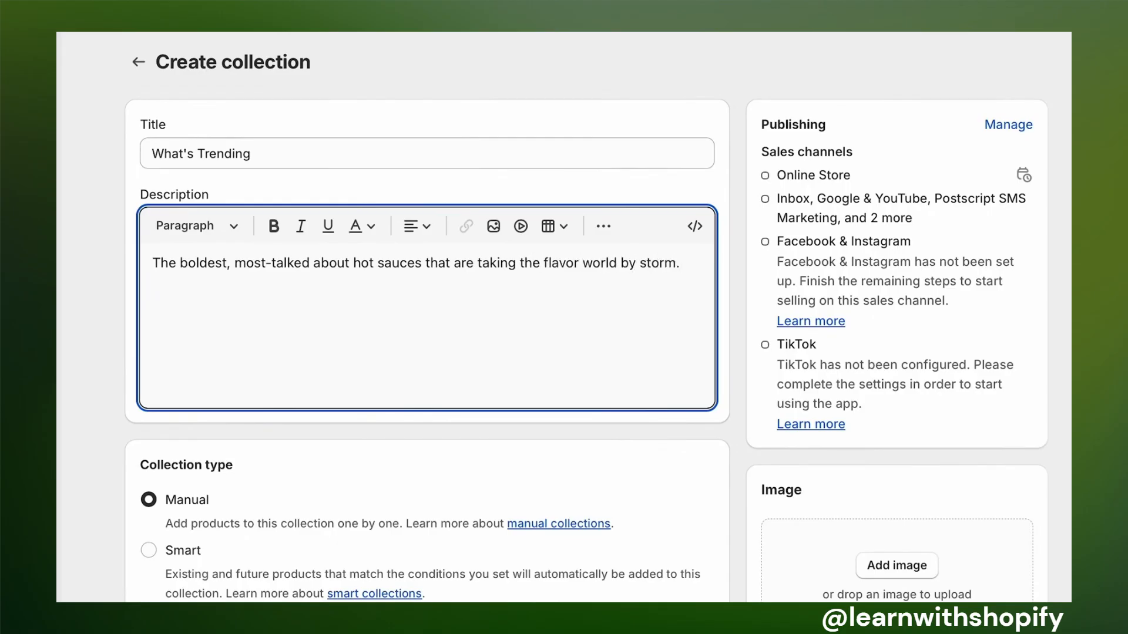
Step: Replace the collection description with "Spice things up with the hottest flavors of the moment!"
key("ctrl+a")
type("Spice things up w")
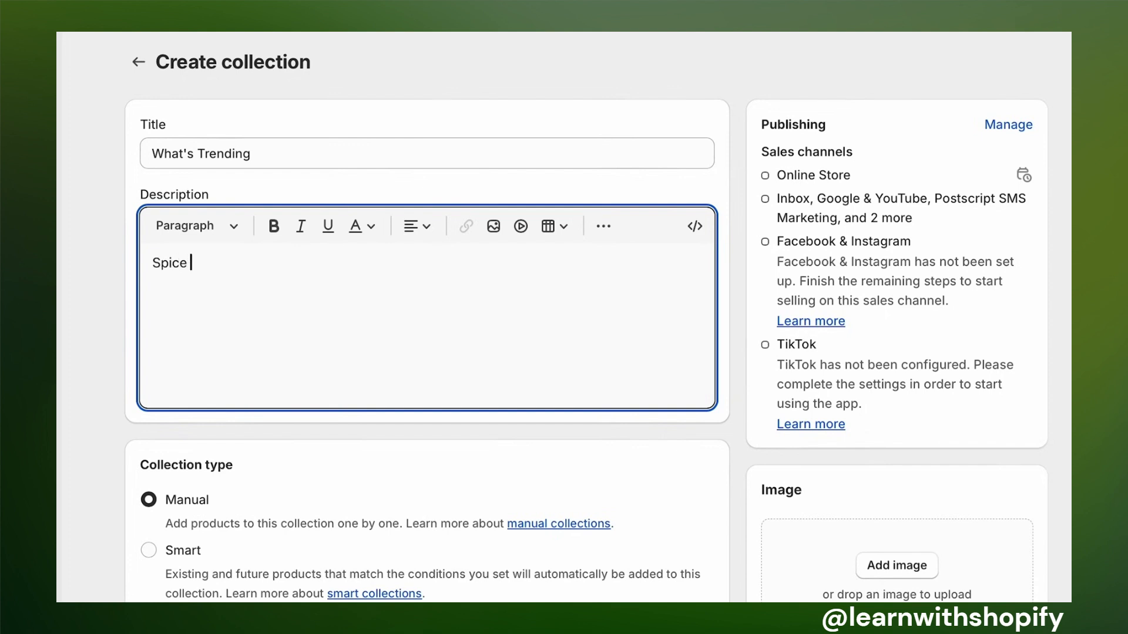
type("ith the hottest flavors of the moment")
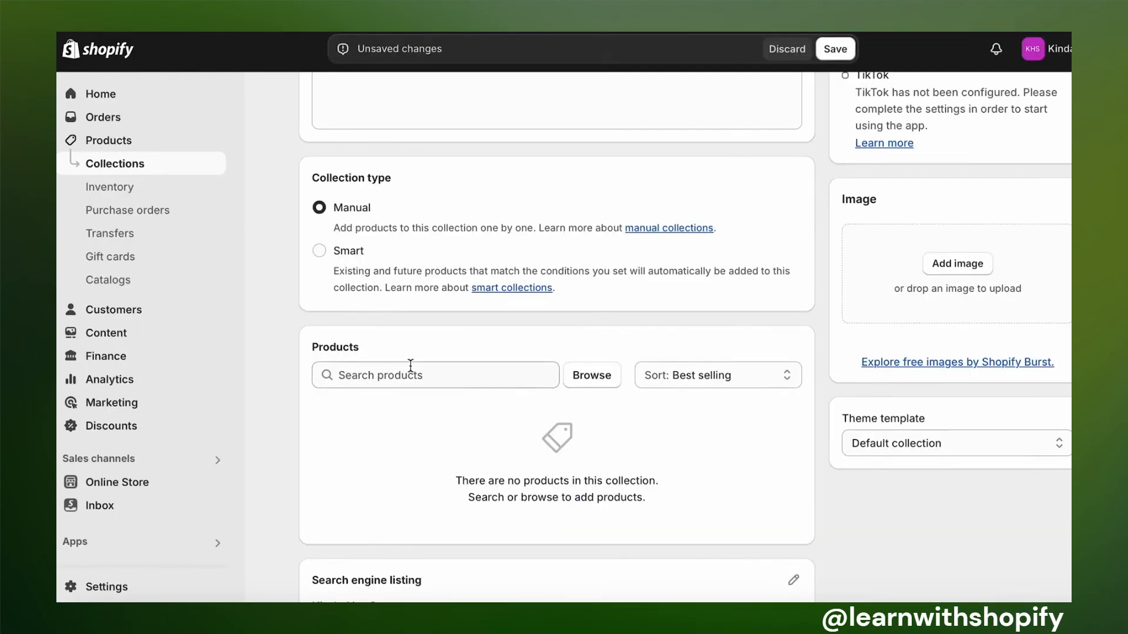
Step: Search the products for "hot sauce" and close the picker without adding any to the collection
left_click(405, 376)
type("hot sauce")
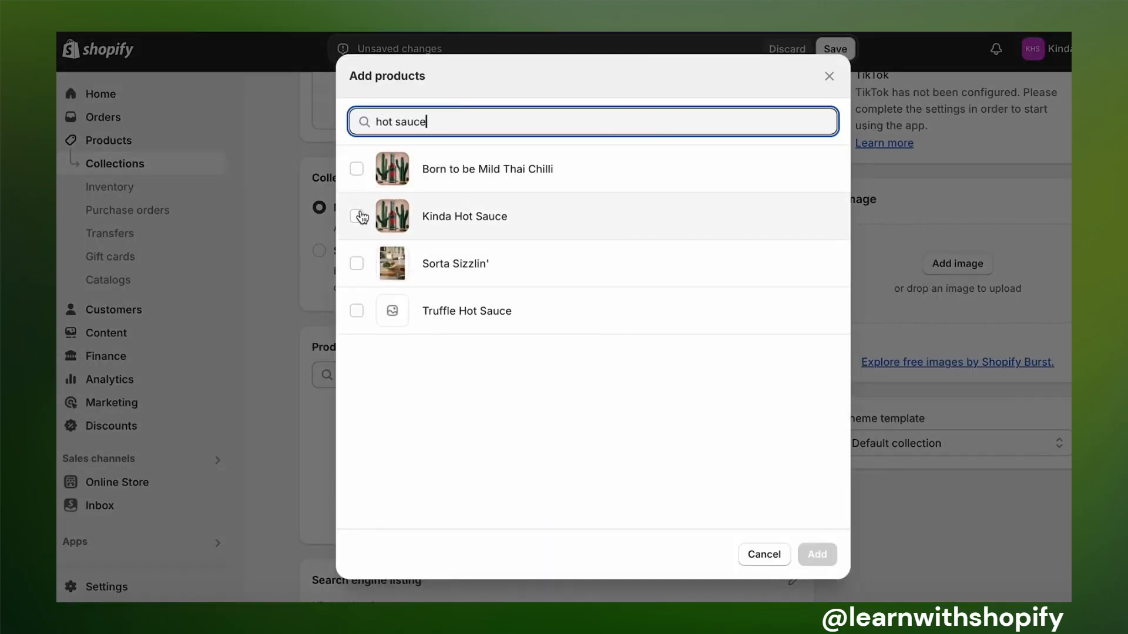
left_click(772, 563)
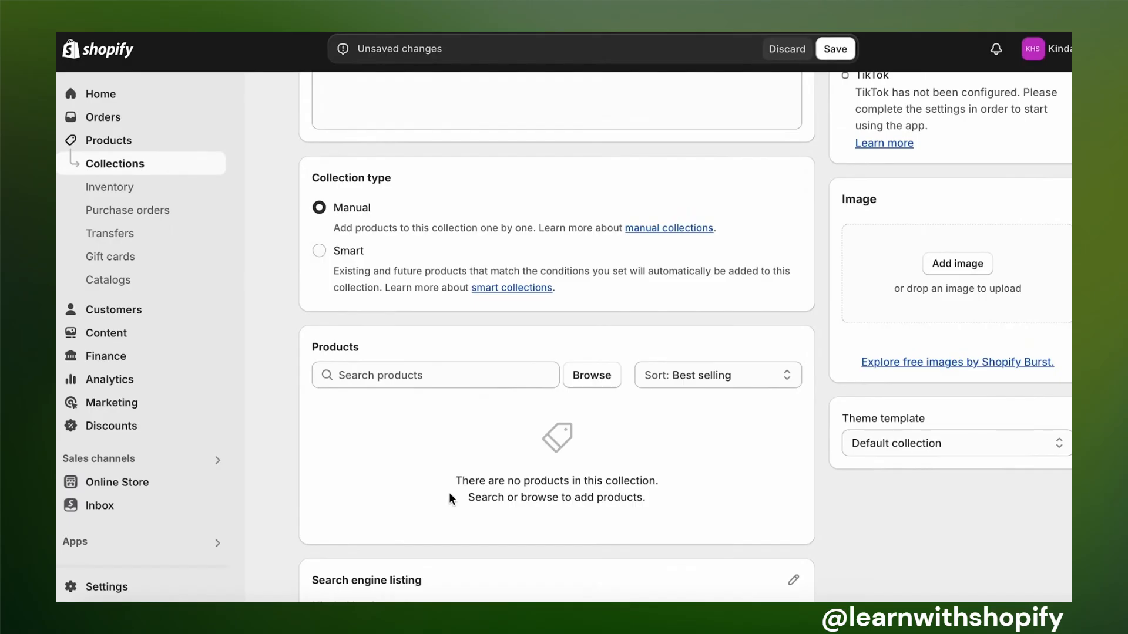
Step: Switch the collection type to Smart with the condition that the tag is equal to Mild
left_click(346, 251)
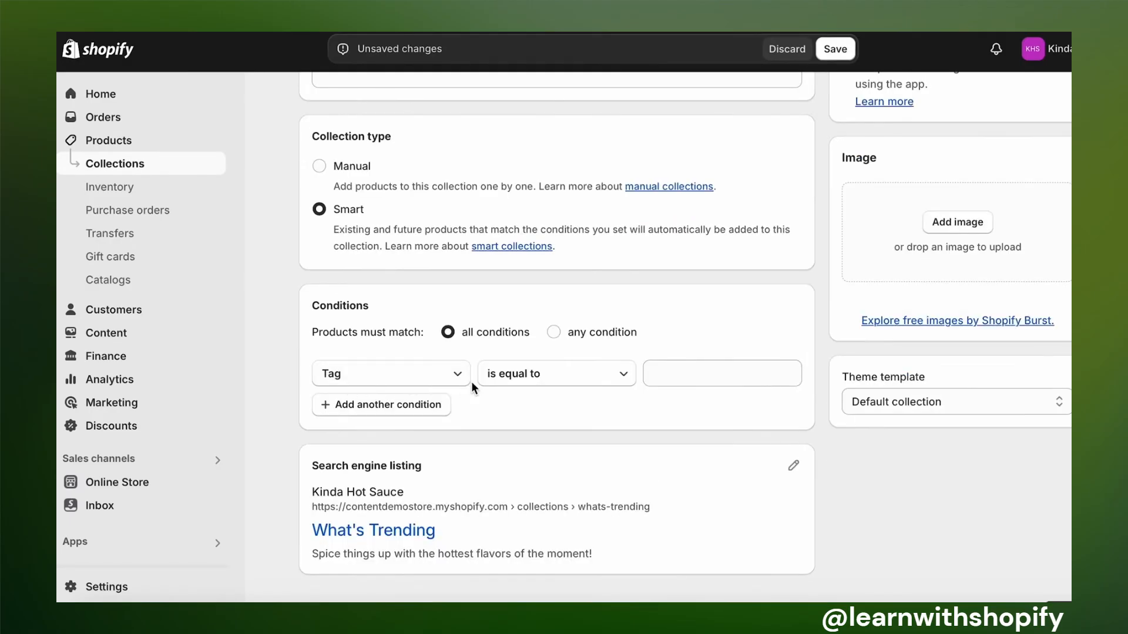
left_click(703, 370)
left_click(688, 470)
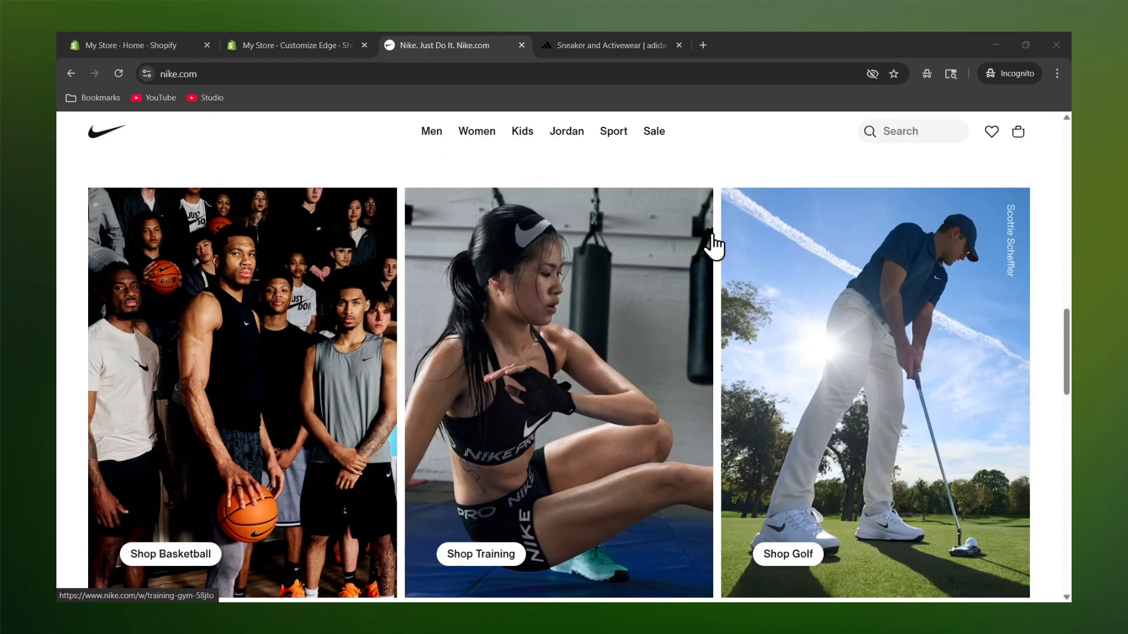
Step: Examine how the Nike website organizes its Sale menu and its shop-by-sport sections
mouse_move(662, 141)
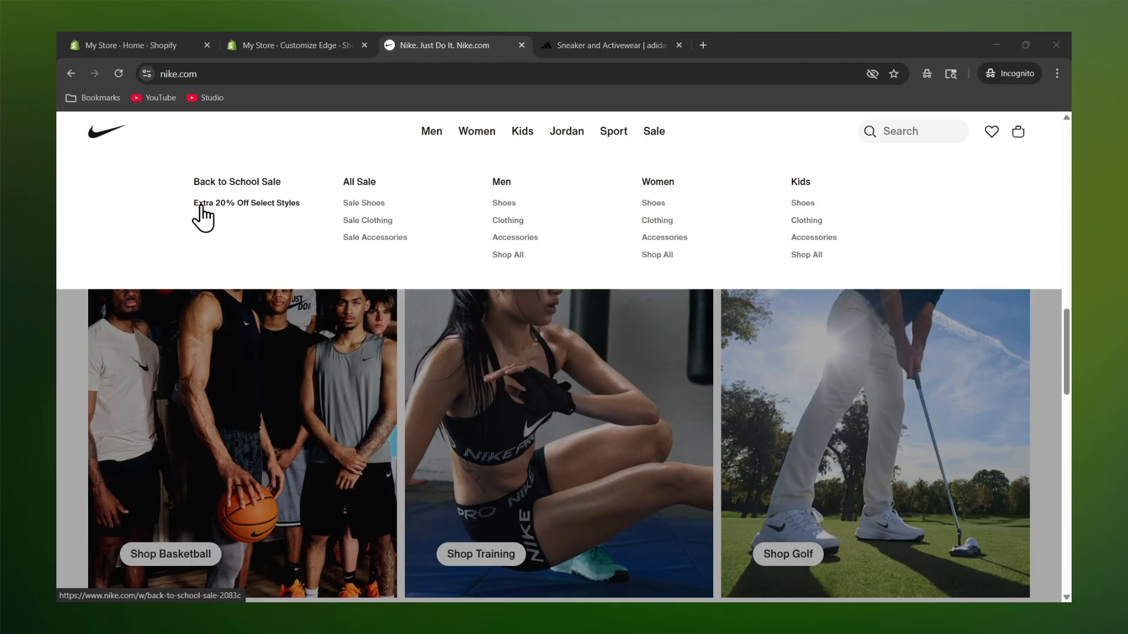
scroll(272, 376, "down", 5)
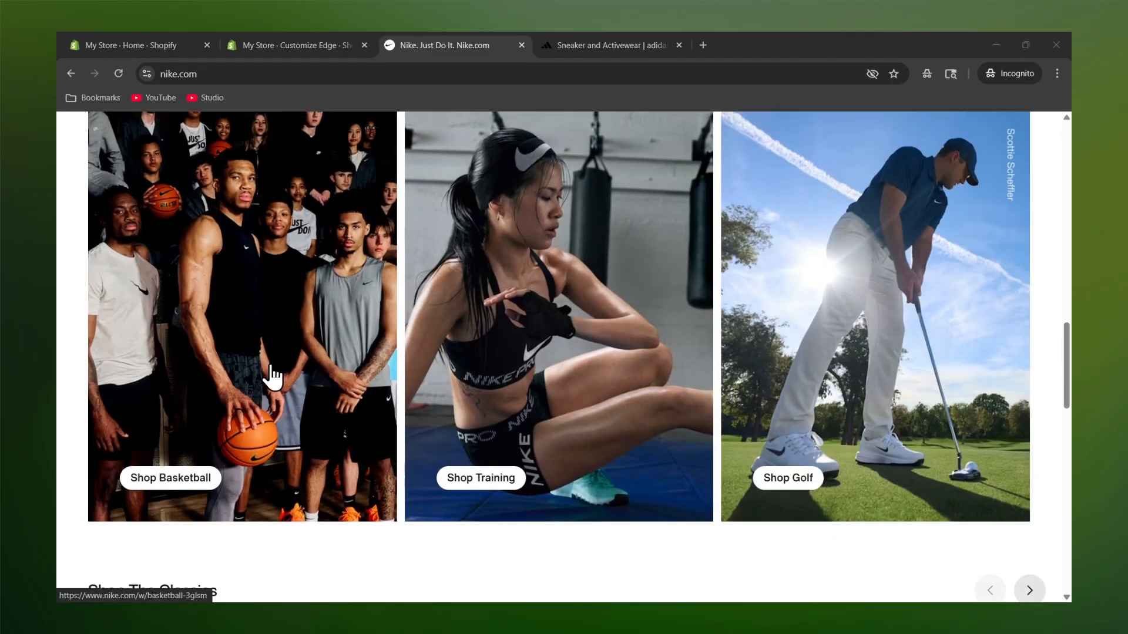
scroll(272, 376, "down", 3)
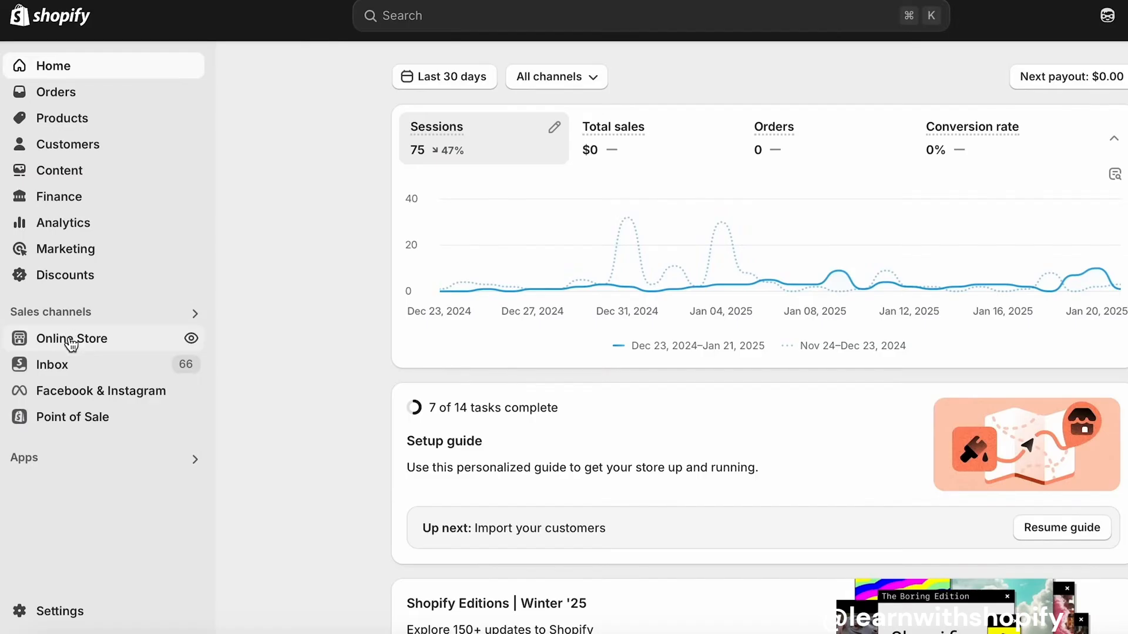
Step: Move the Best Sellers item higher in the Kinda Hot Sauce main navigation menu
left_click(71, 341)
left_click(69, 445)
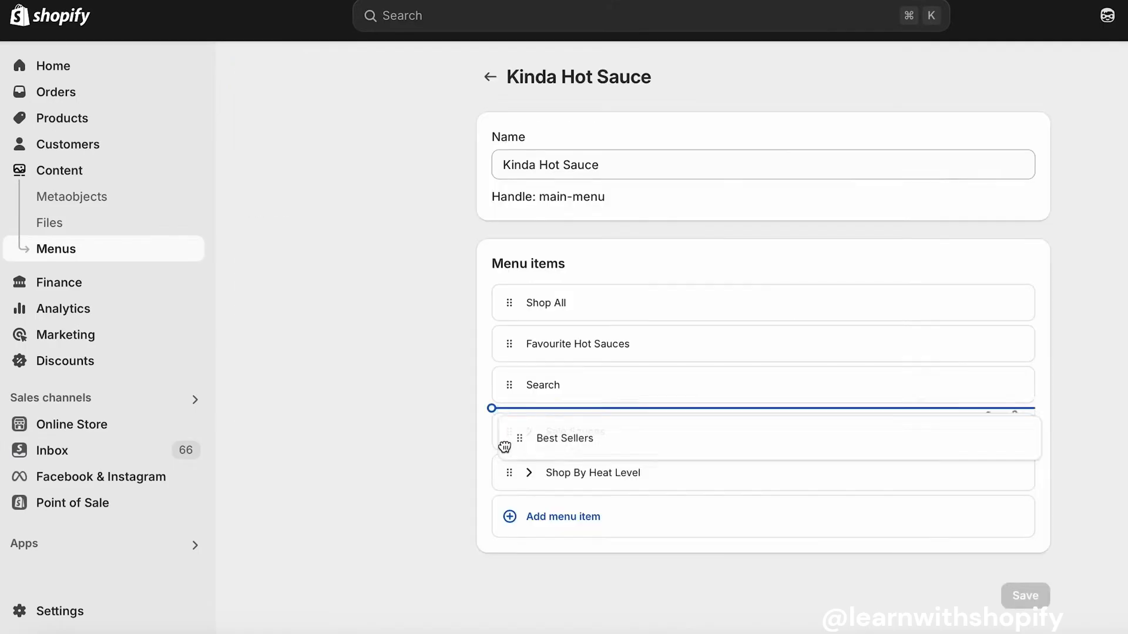
left_click_drag(503, 443, 511, 342)
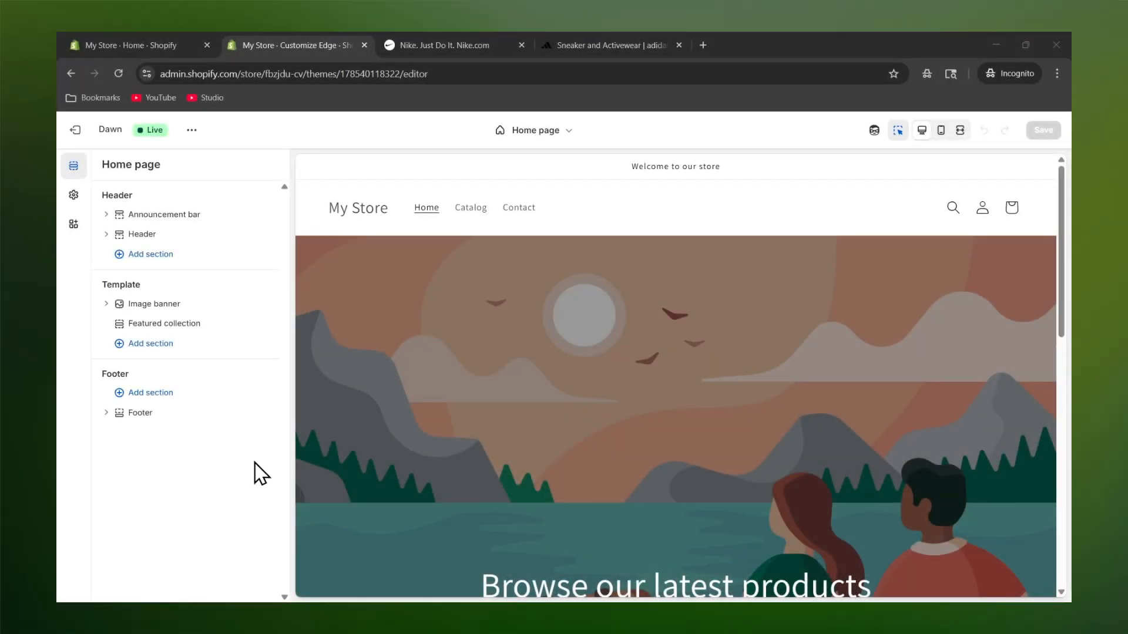
Step: Add a Featured collection section below the home page's image banner and assign the Planters collection to it
scroll(376, 356, "down", 9)
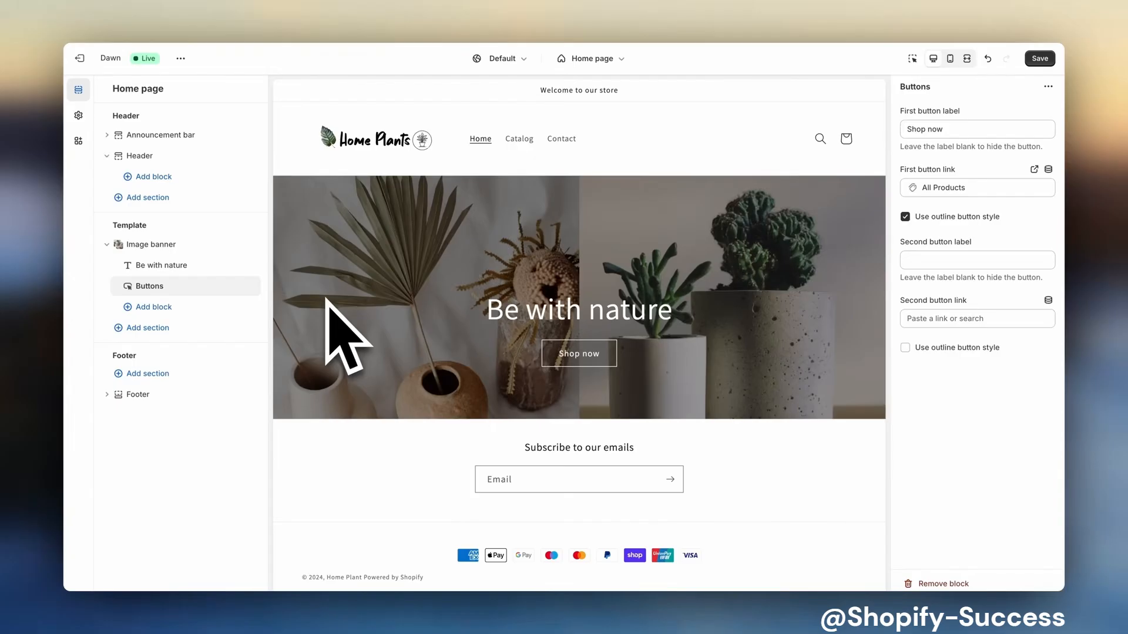
left_click(203, 328)
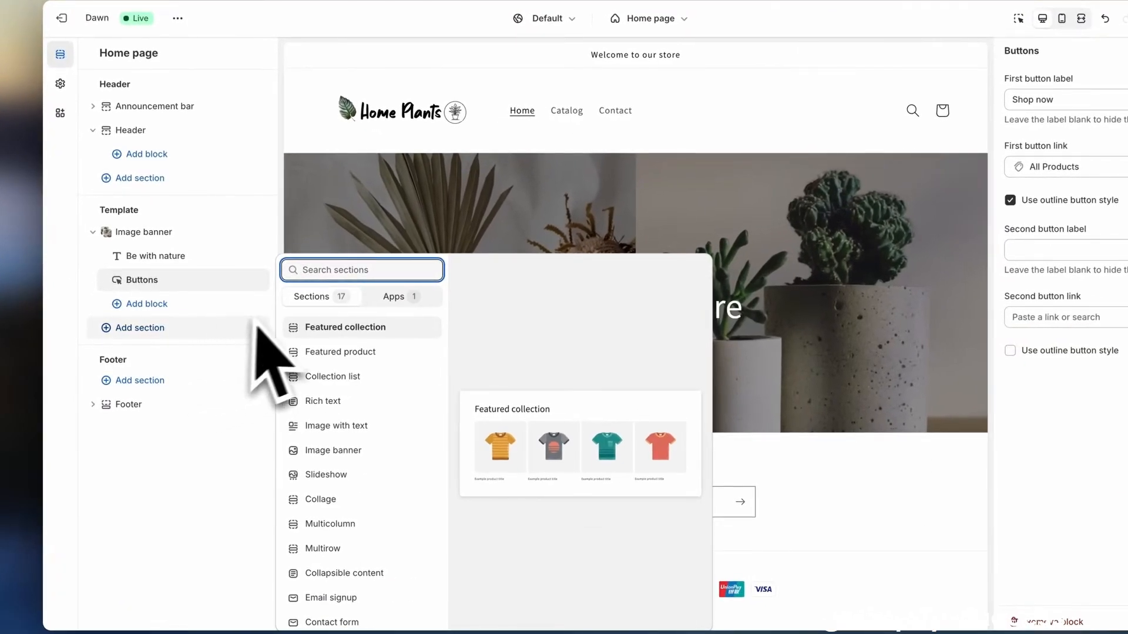
left_click(334, 327)
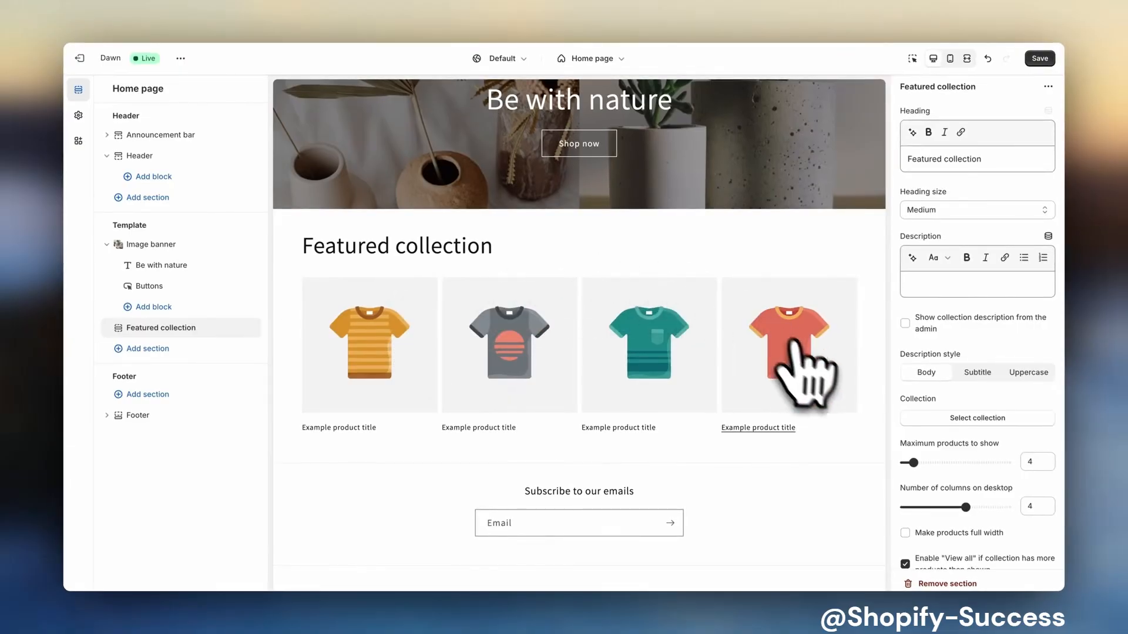
left_click(970, 419)
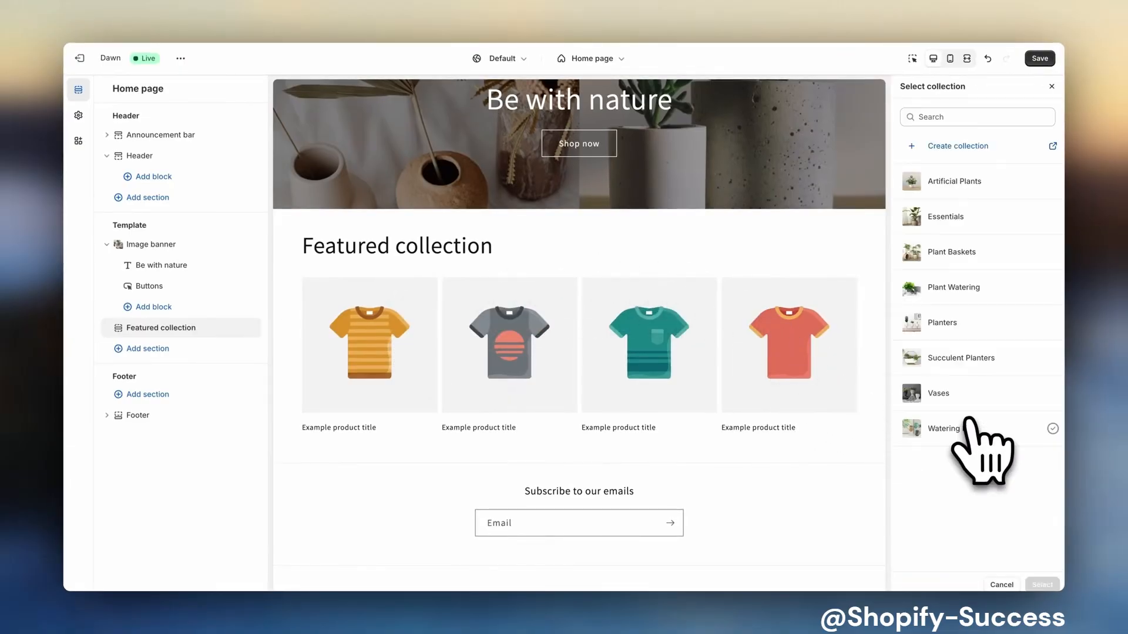
left_click(968, 325)
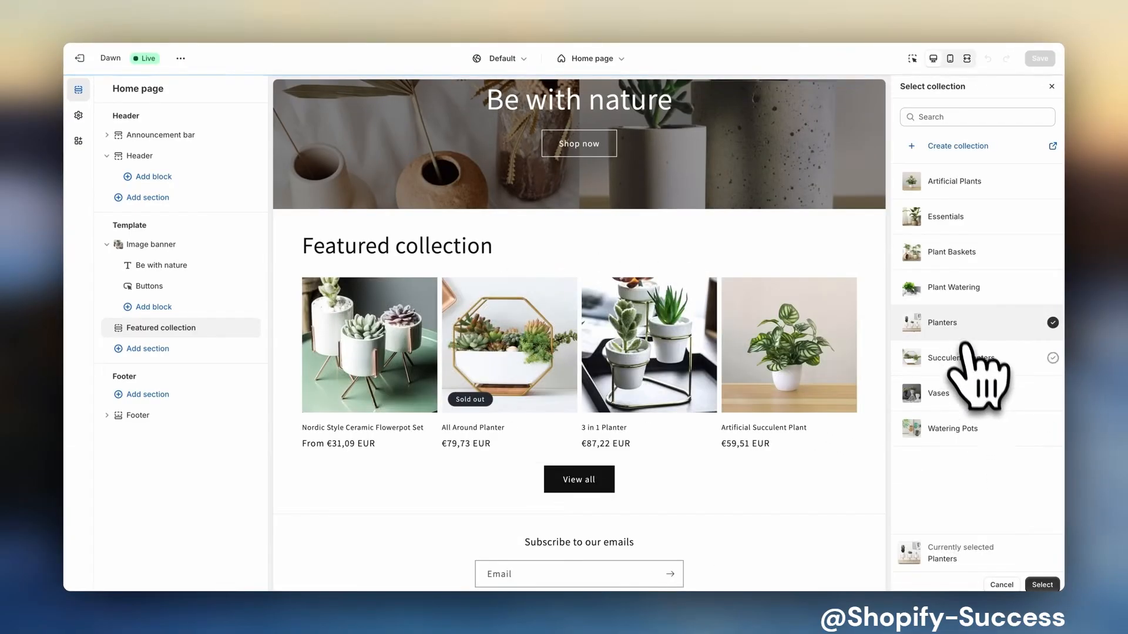
left_click(1042, 585)
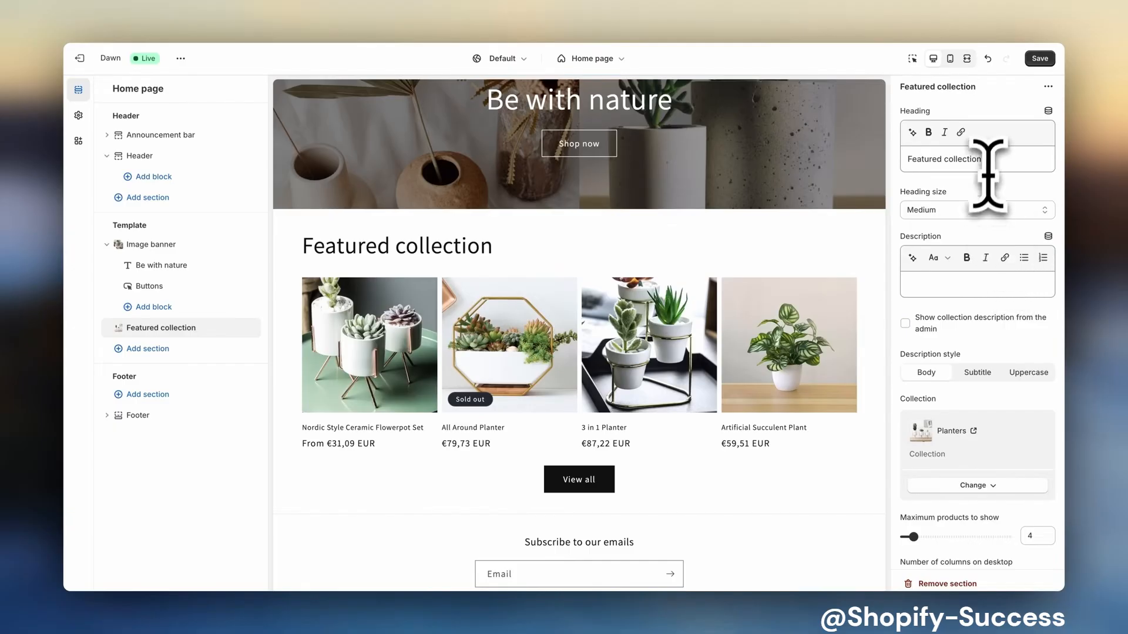
Step: Clear the heading text of the Featured collection section
left_click_drag(996, 157, 902, 160)
key("BackSpace")
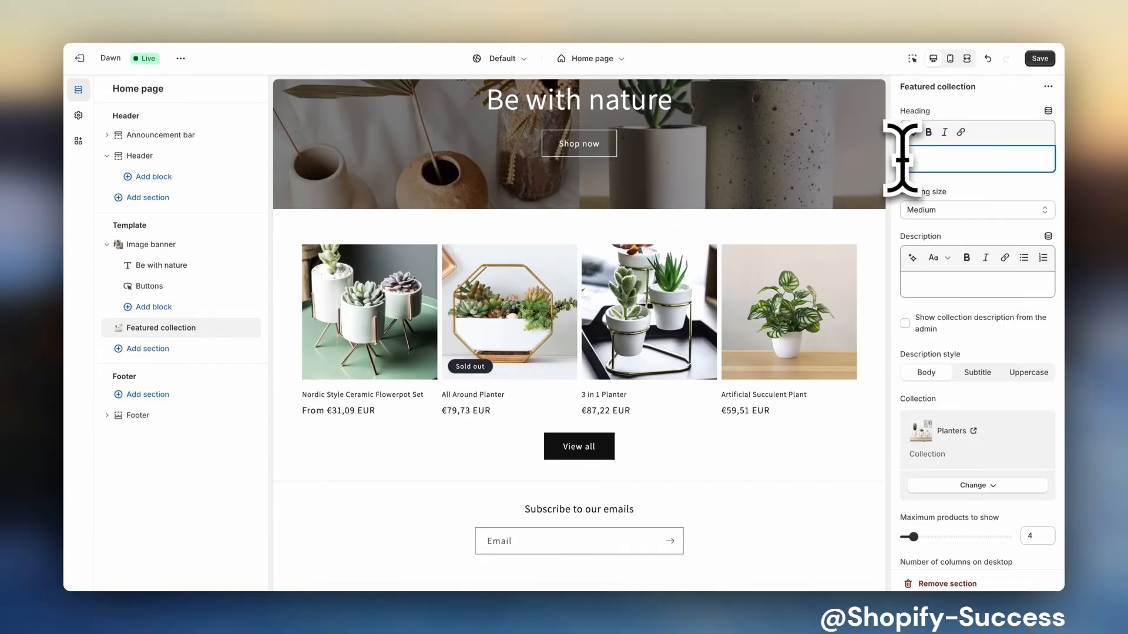
Step: Set the Featured collection's maximum products to show to 8 and reduce its number of columns on desktop
scroll(993, 350, "down", 3)
left_click_drag(912, 404, 931, 406)
left_click_drag(967, 451, 924, 451)
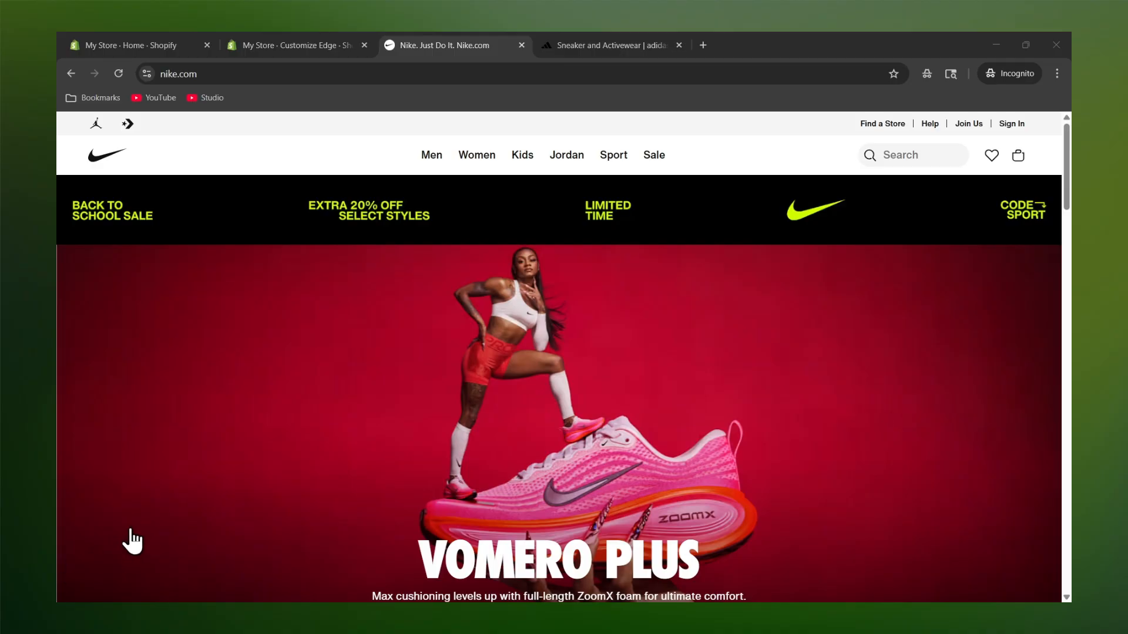
Step: Examine how the Nike home page arranges its banners, back-to-school features and sport-specific shop sections
scroll(292, 447, "down", 1)
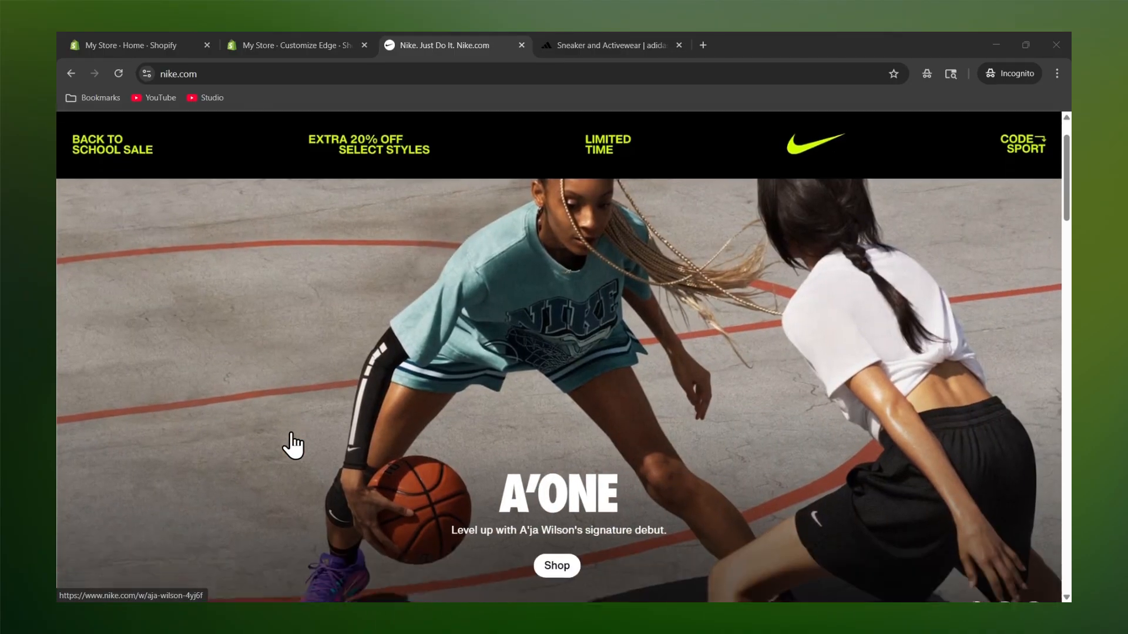
scroll(541, 387, "down", 7)
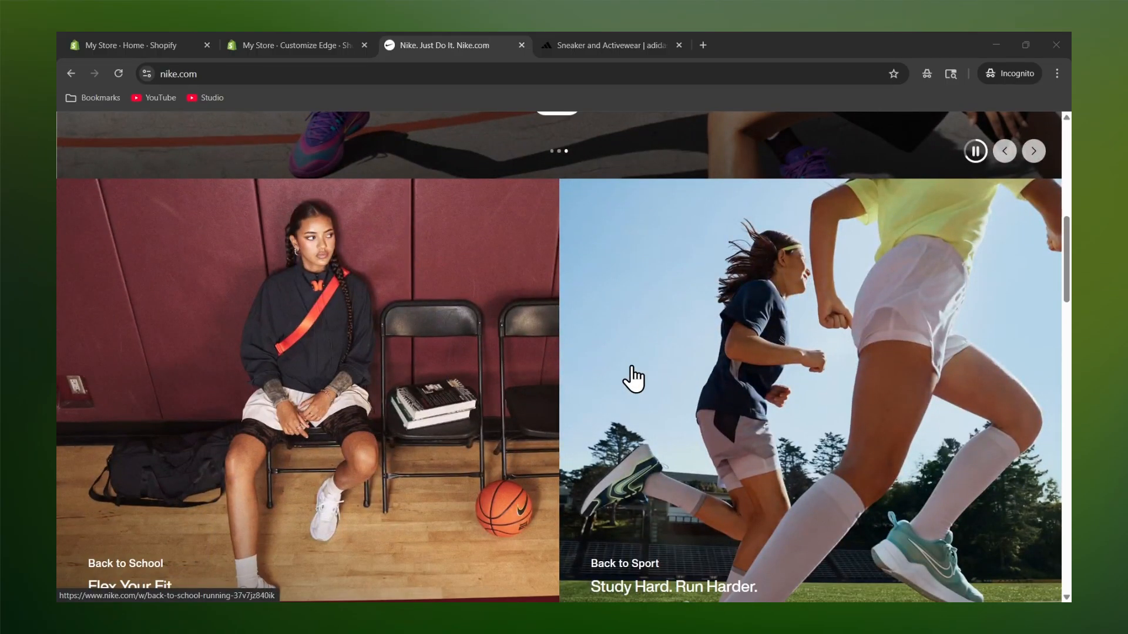
scroll(633, 379, "down", 1)
scroll(633, 379, "down", 7)
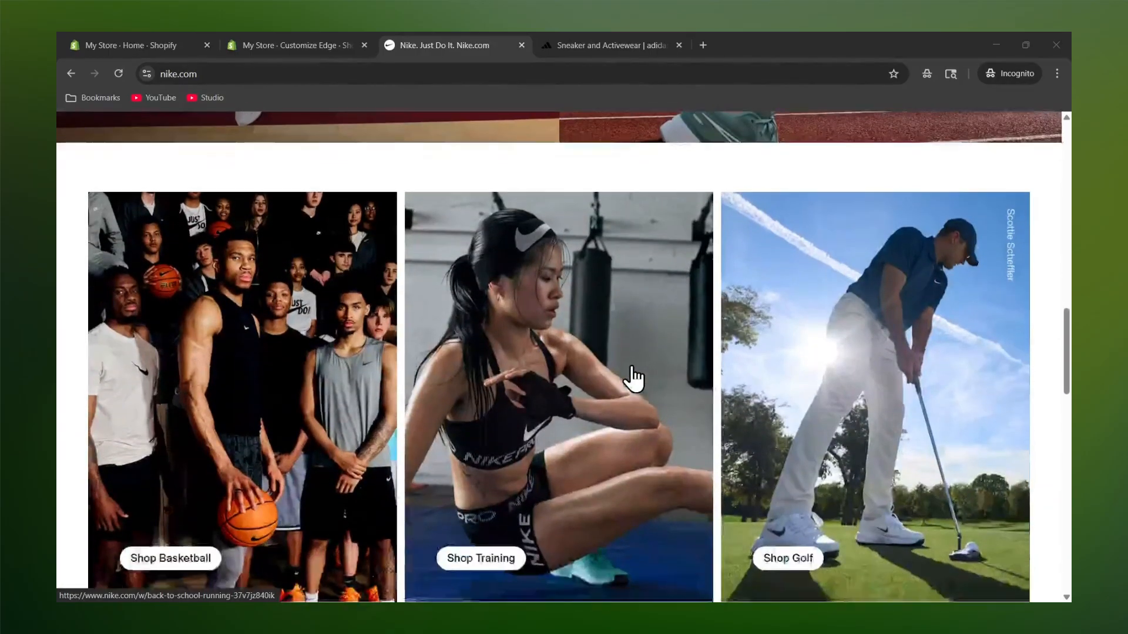
scroll(645, 400, "down", 7)
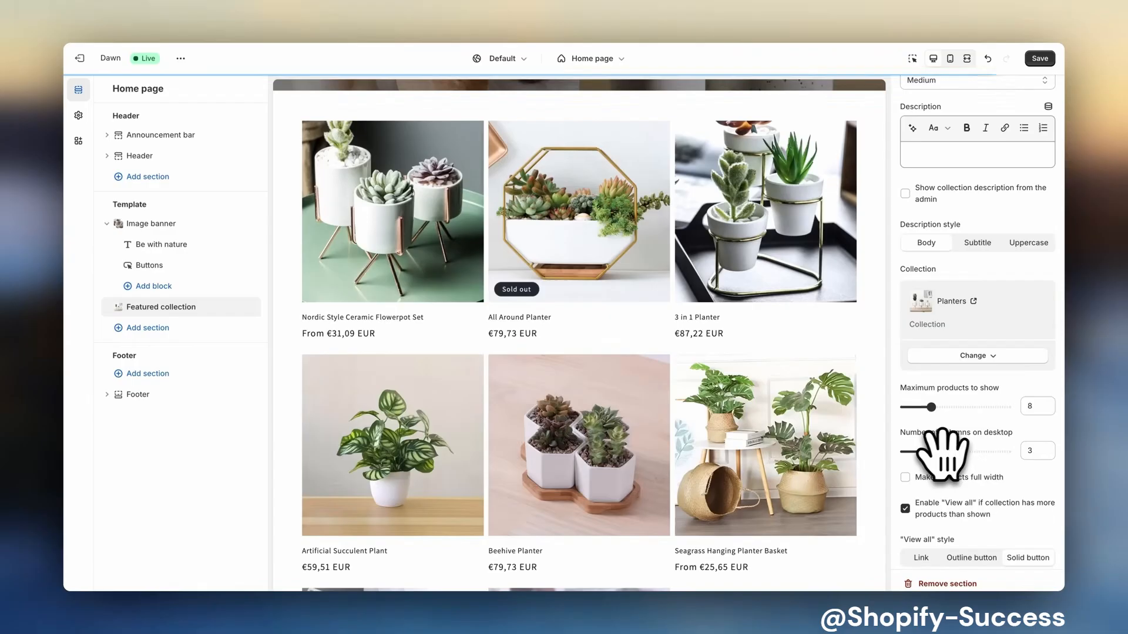
Step: Set the number of columns on desktop to 4 and switch the "View all" option off and back on
left_click_drag(946, 452, 963, 452)
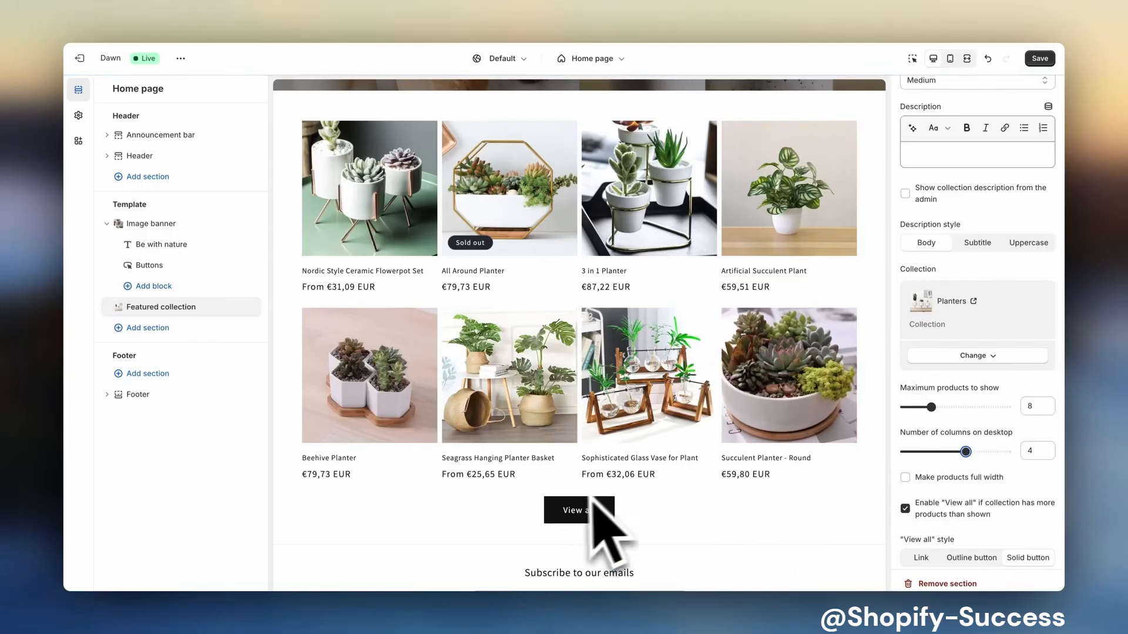
left_click(906, 510)
left_click(906, 508)
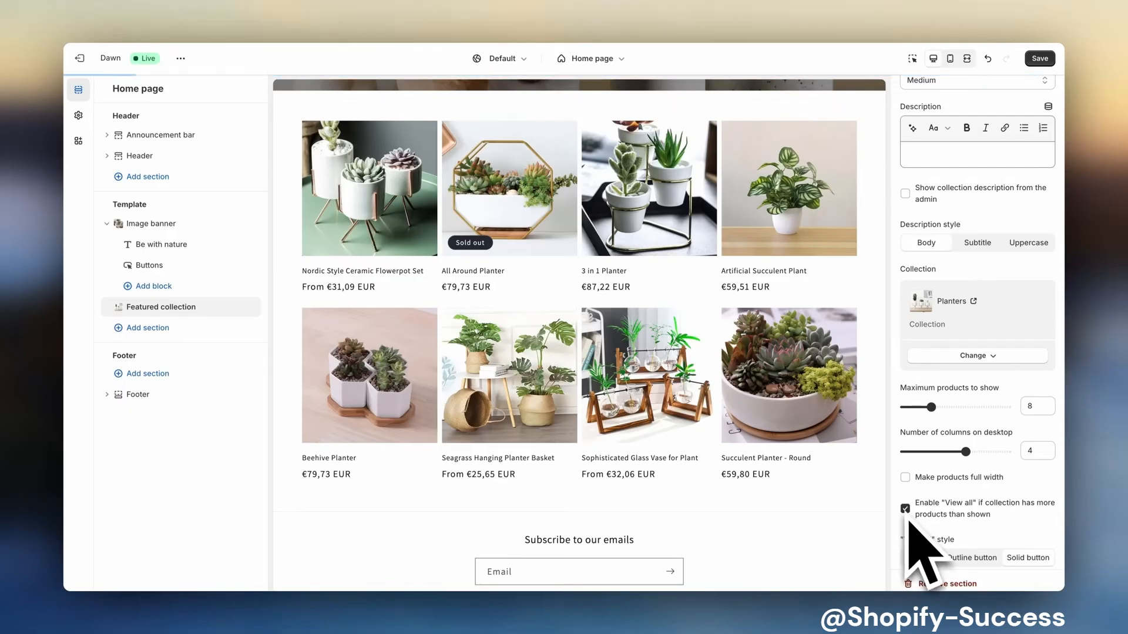
Step: Try the Link and Outline button styles for "View all" and return to Solid button
left_click(921, 558)
left_click(972, 559)
left_click(1023, 558)
Step: Enable the carousel on desktop for the Featured collection and page through its products in the preview
scroll(1023, 562, "down", 2)
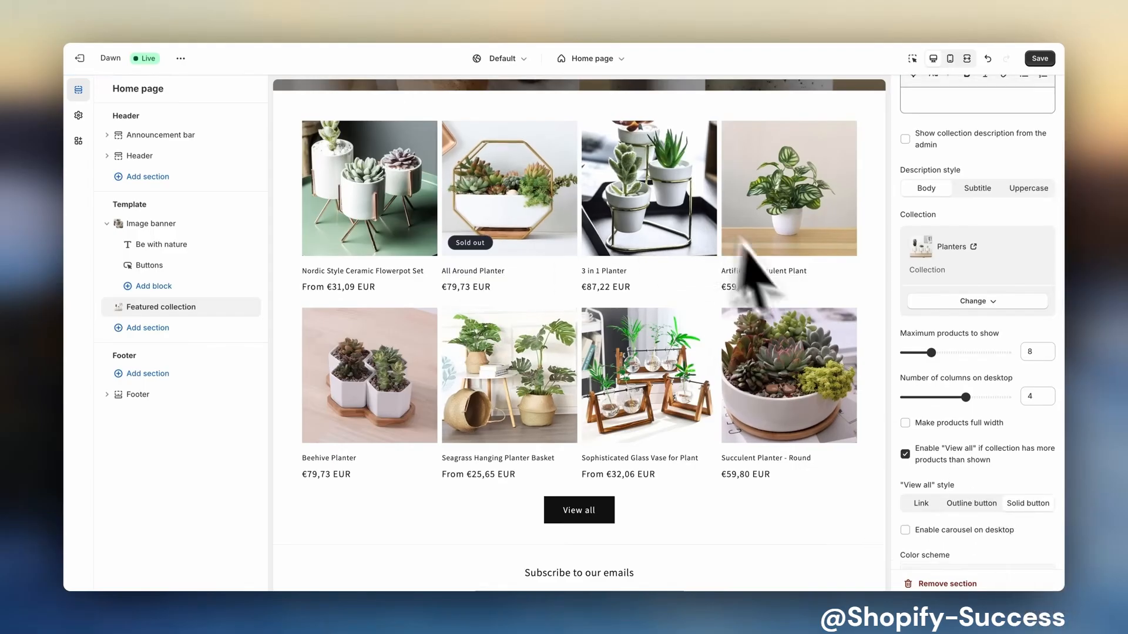
left_click(906, 530)
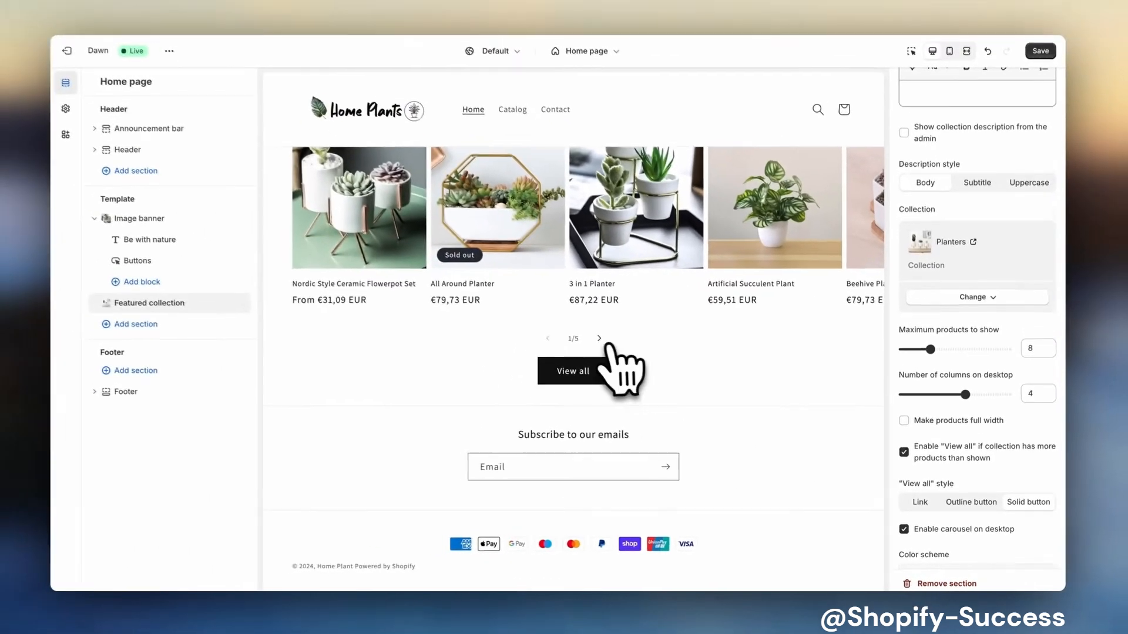
left_click(600, 339)
left_click(600, 339)
left_click(600, 339)
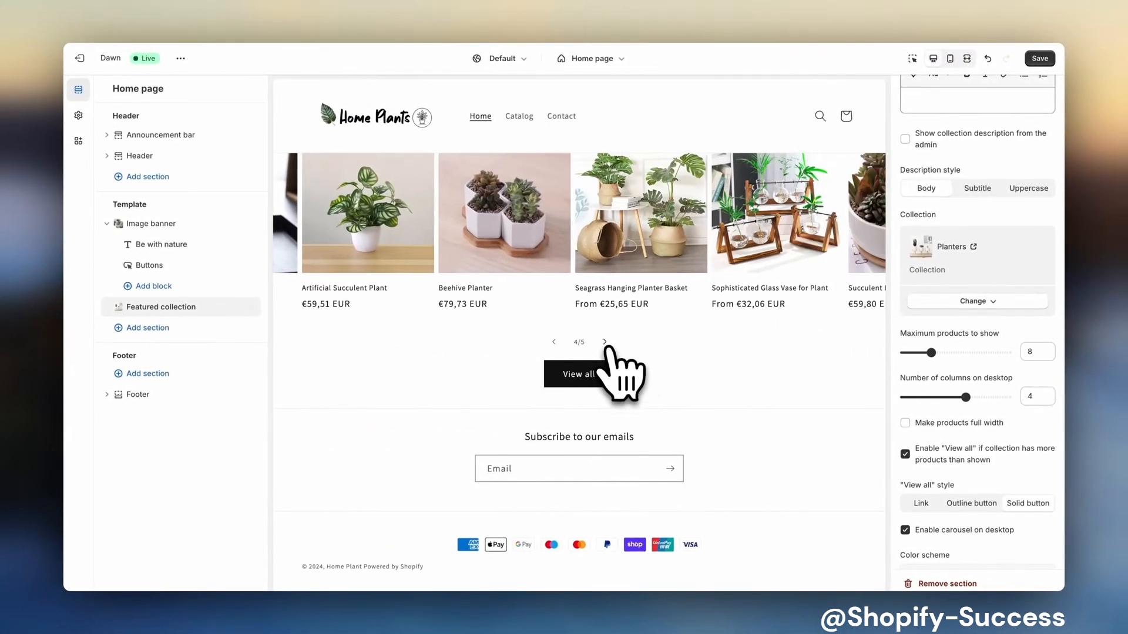
left_click(606, 343)
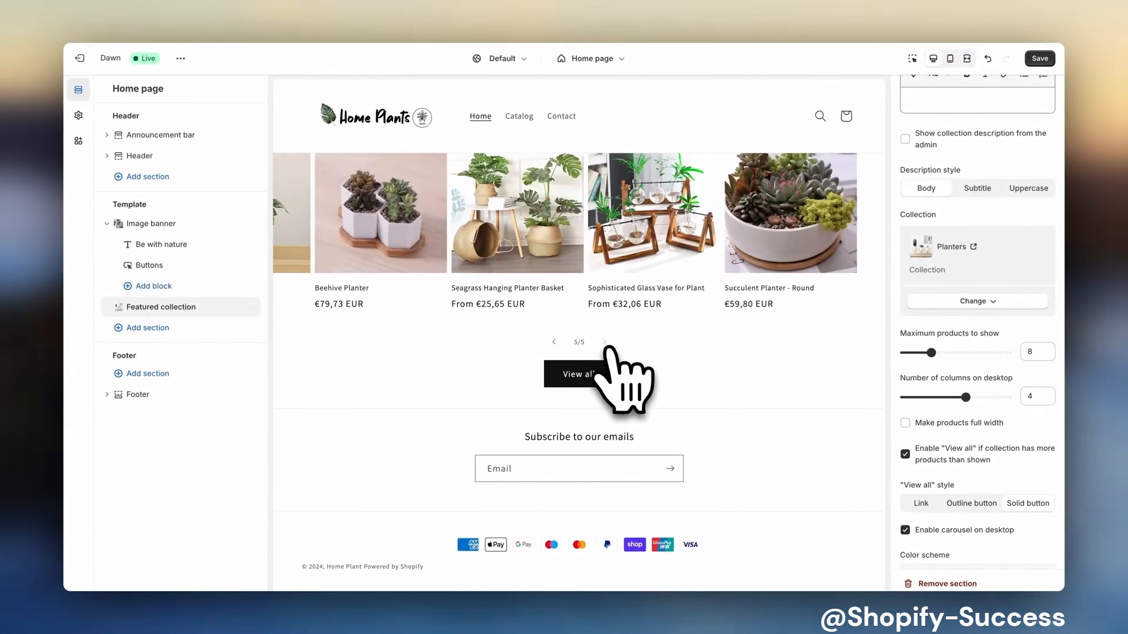
scroll(921, 432, "down", 5)
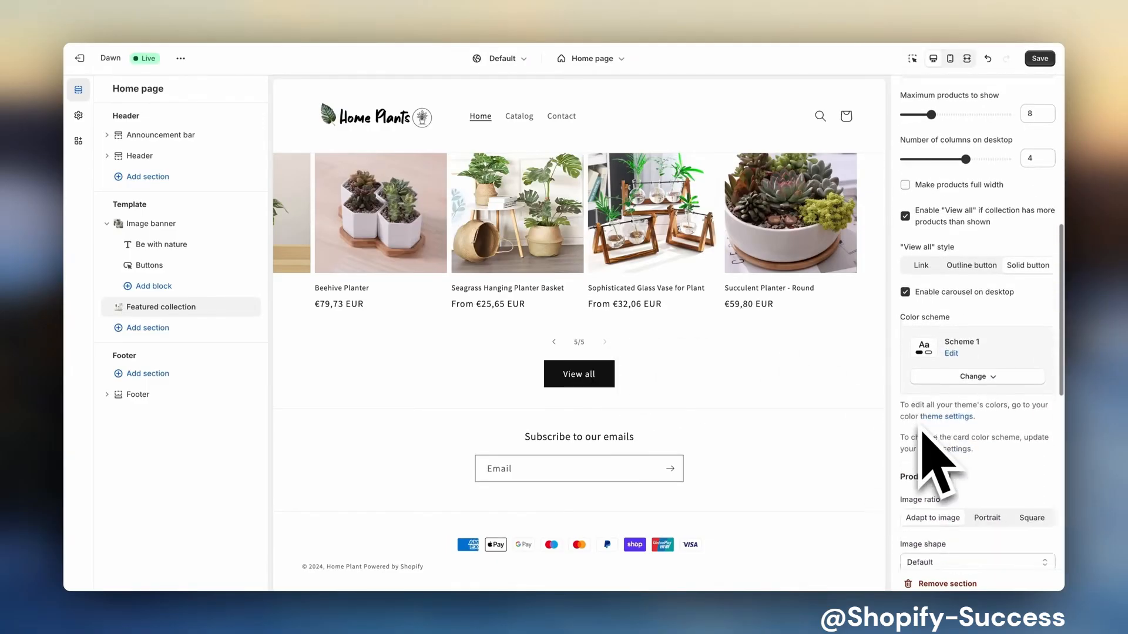
left_click(905, 473)
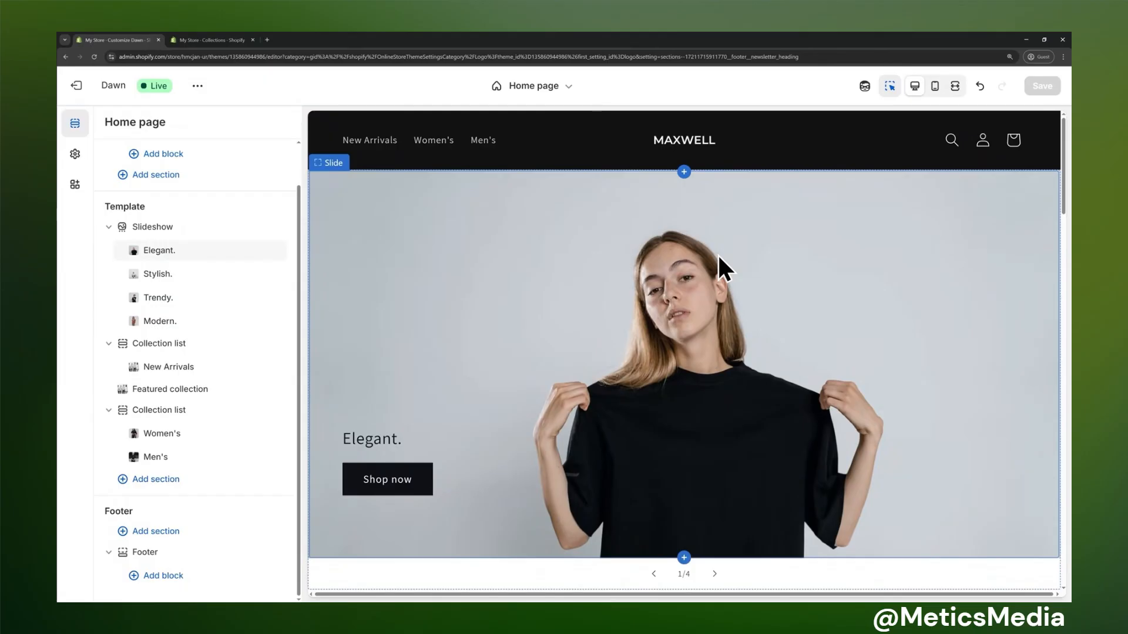
Step: Open the settings of the MAXWELL home page's footer and turn off its email signup
scroll(717, 253, "down", 15)
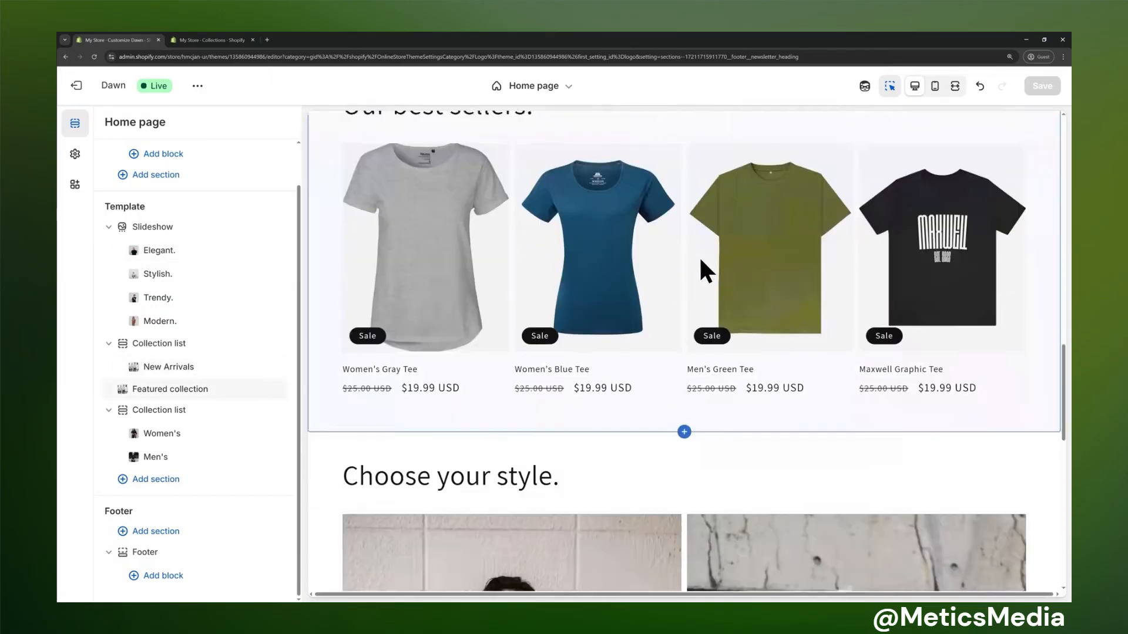
scroll(692, 251, "down", 4)
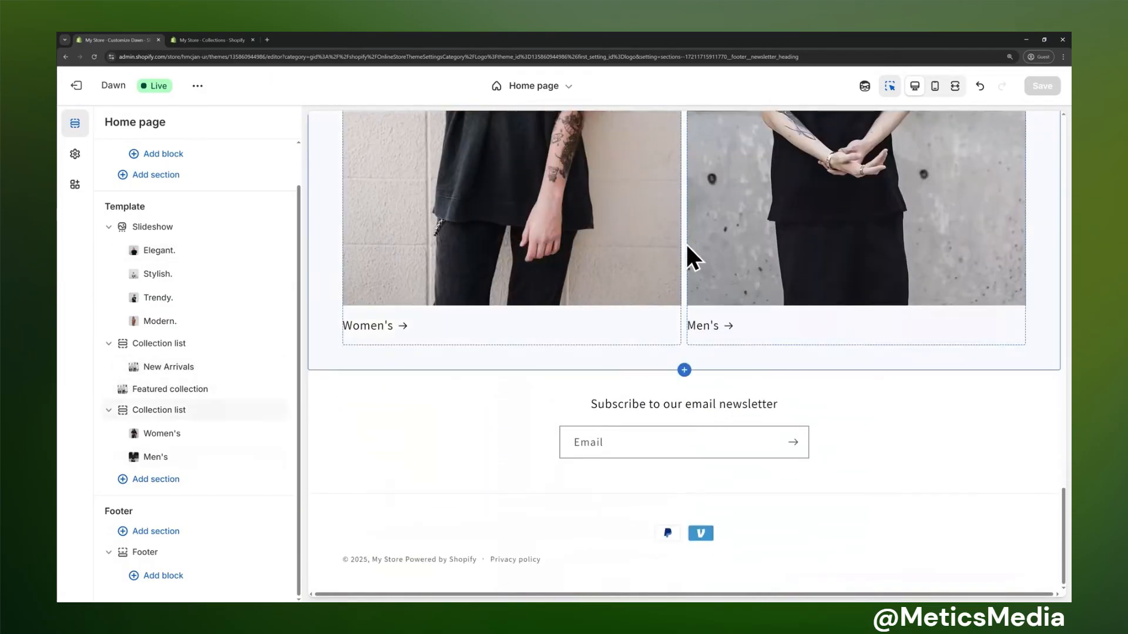
left_click(672, 475)
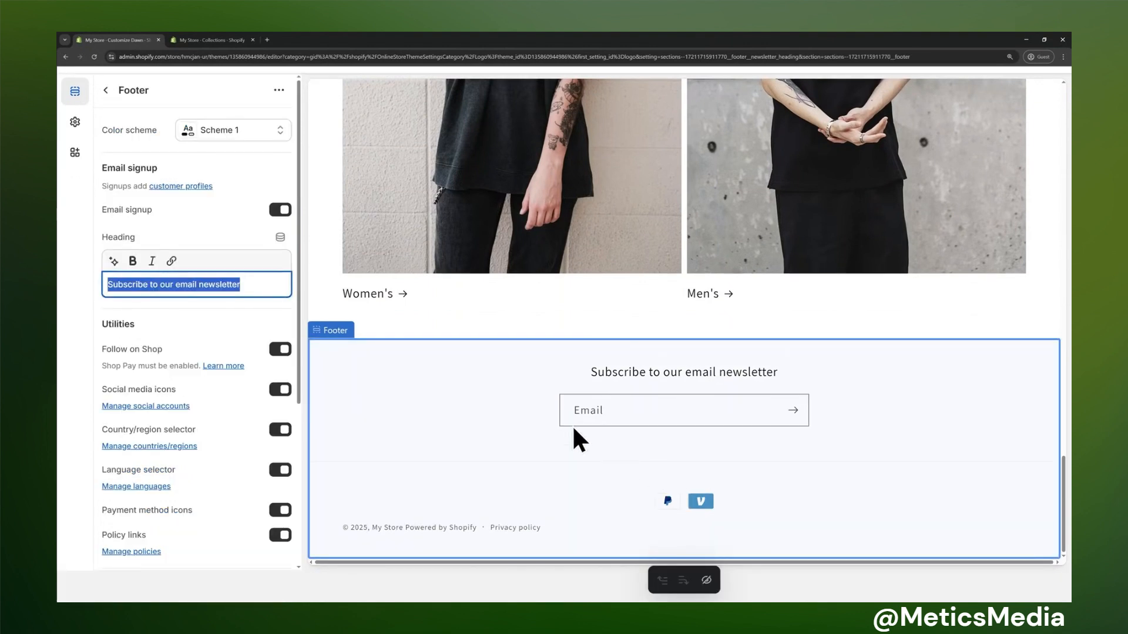
left_click(226, 216)
left_click_drag(175, 199, 100, 200)
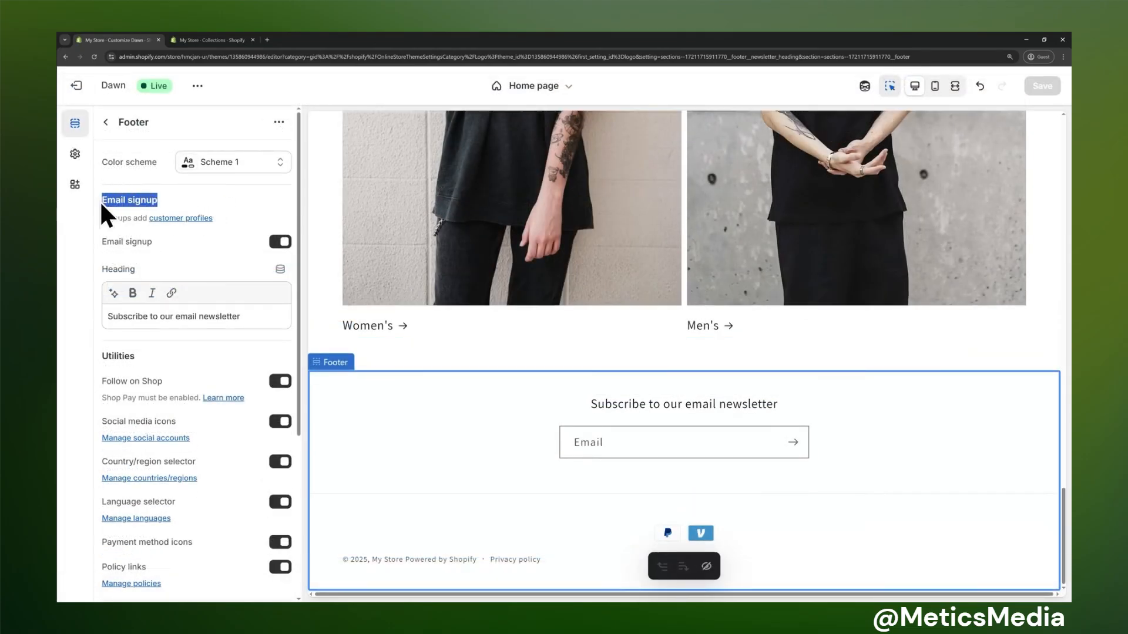
left_click(206, 200)
left_click(278, 244)
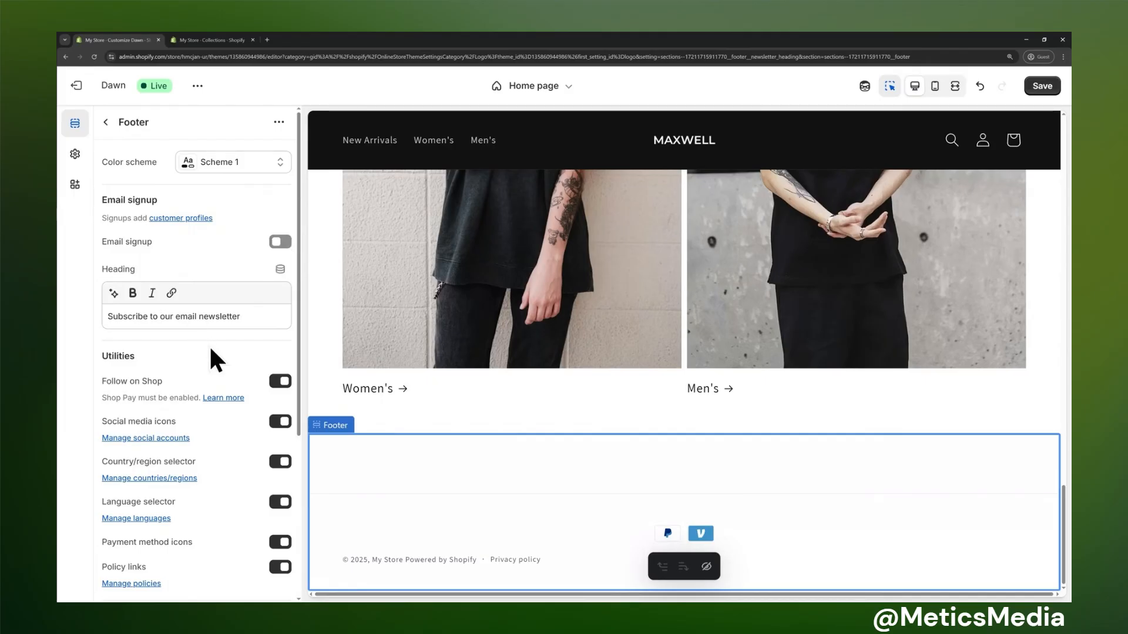
Step: Examine the footer's Utilities options, including Follow on Shop
scroll(193, 317, "down", 3)
scroll(185, 307, "down", 2)
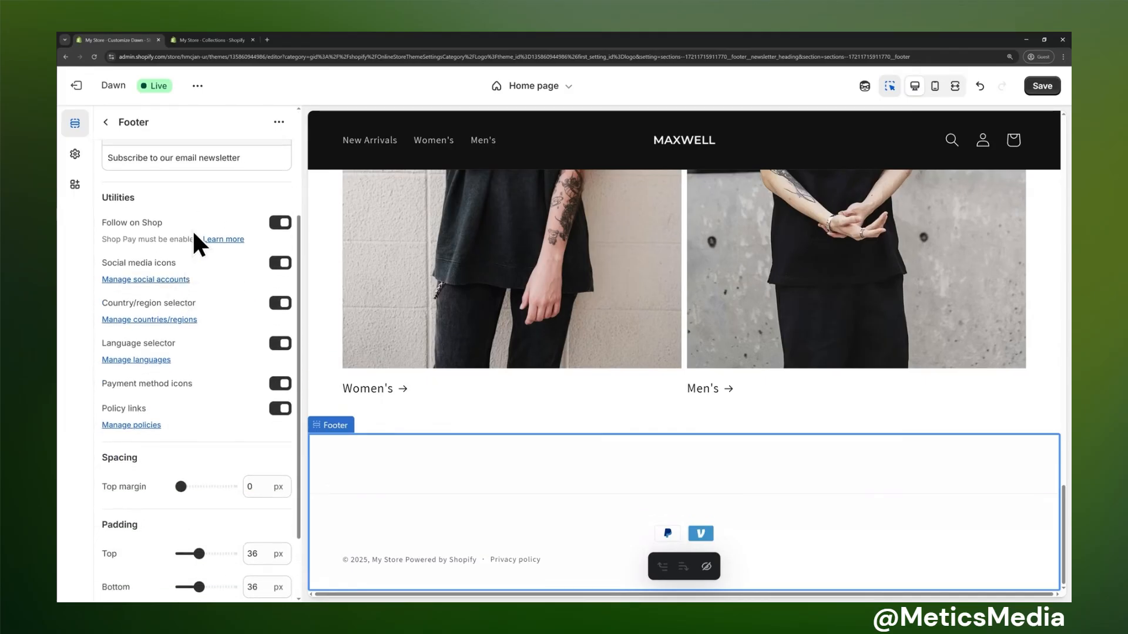
left_click(276, 222)
left_click_drag(167, 223, 109, 230)
left_click(129, 227)
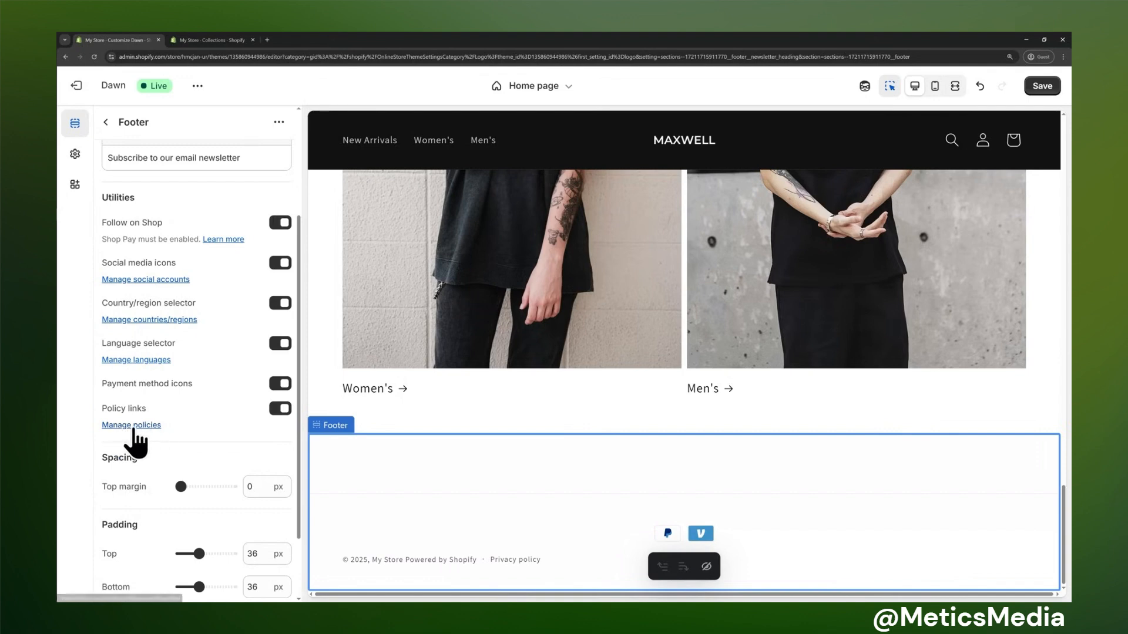
Step: Open the store's policy management from the footer settings and insert the template into the return and refund policy
left_click(142, 428)
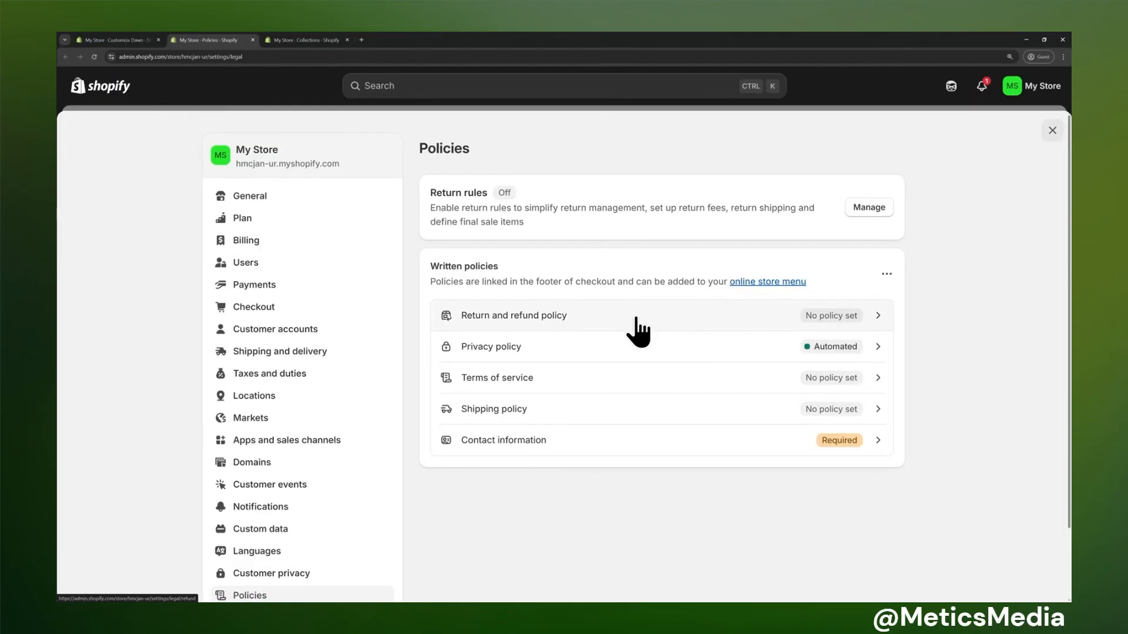
left_click(584, 317)
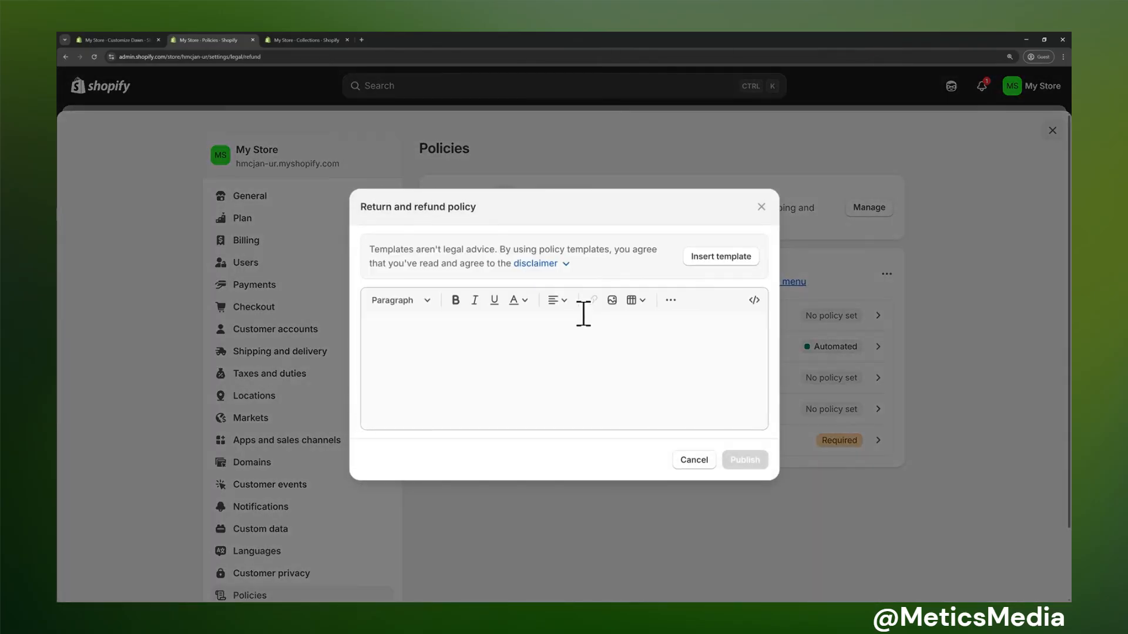
left_click(718, 257)
scroll(641, 364, "down", 2)
scroll(453, 365, "up", 10)
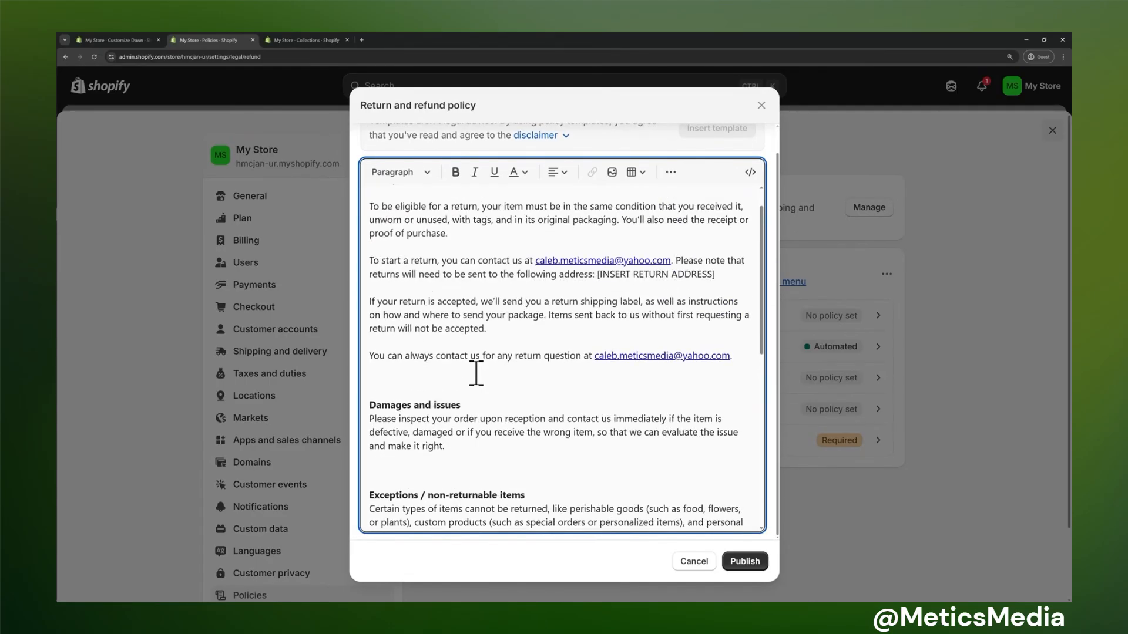
scroll(495, 370, "up", 1)
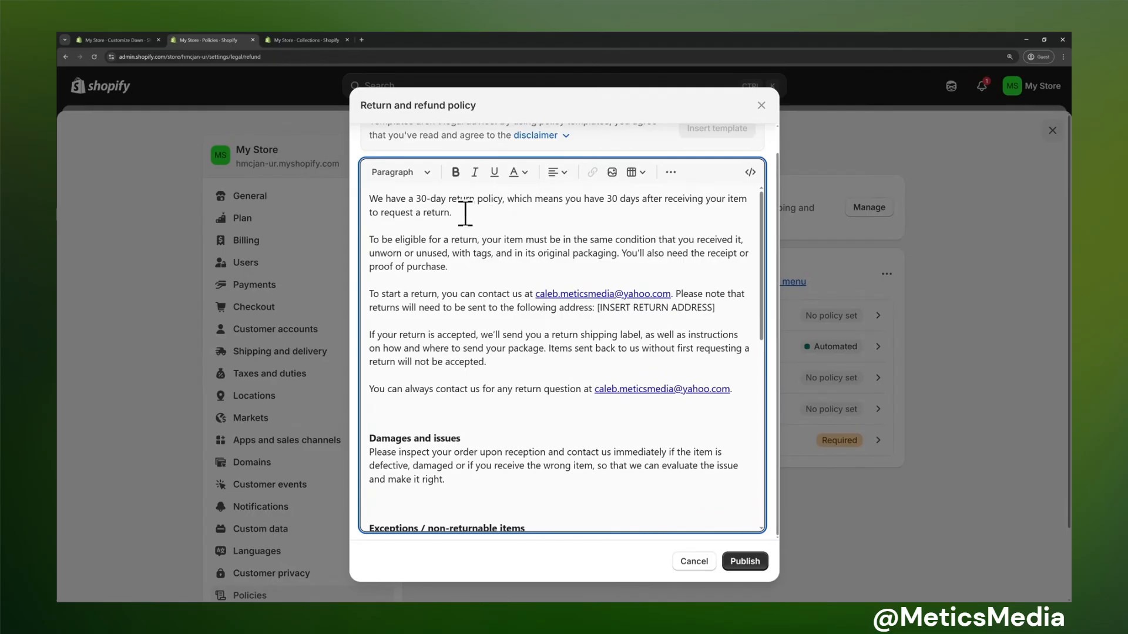
Step: Change the opening return period in the return and refund policy to 15-day and publish the policy
mouse_move(416, 200)
left_mouse_down()
mouse_move(476, 200)
mouse_move(416, 198)
mouse_move(426, 198)
left_mouse_up()
type("15")
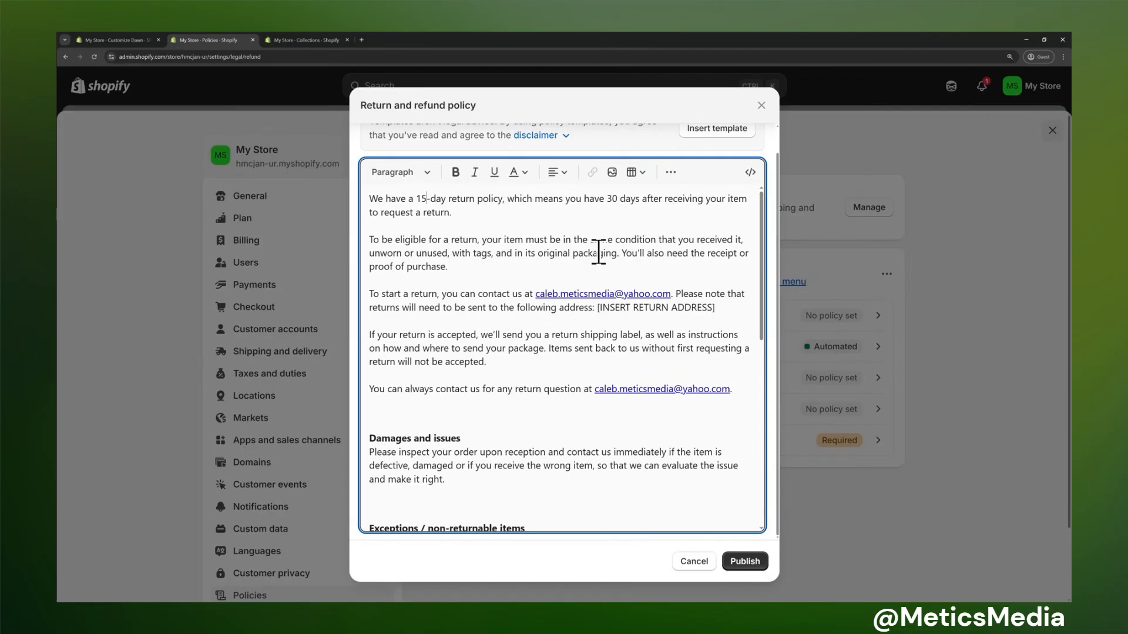
left_click(751, 564)
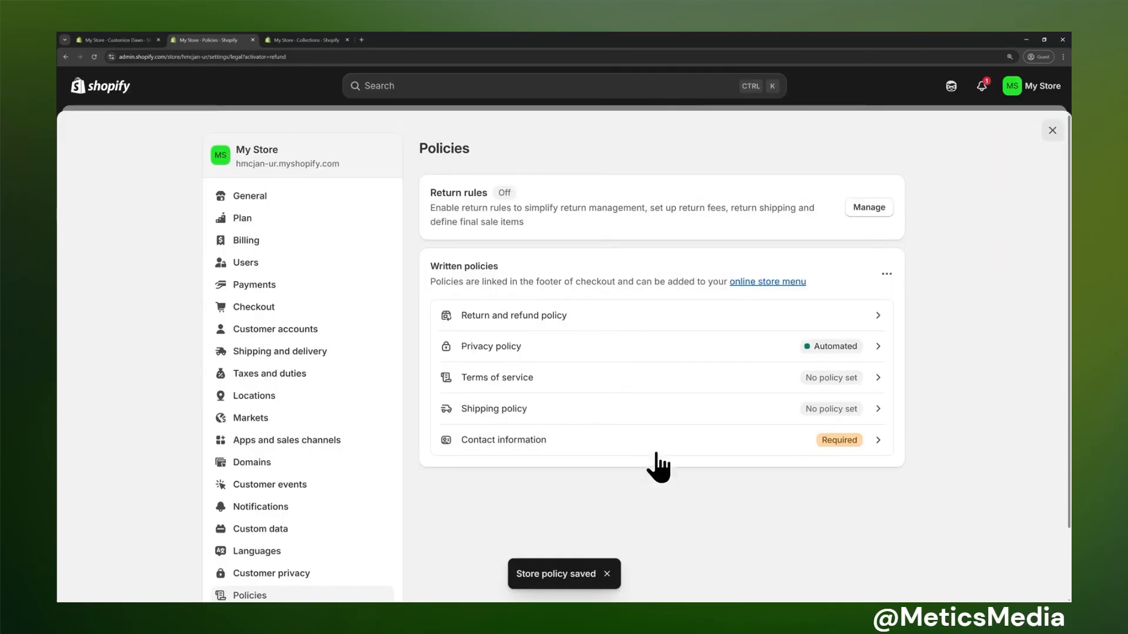
Step: Fill the terms of service with the provided template, look through its text and publish it
left_click(573, 379)
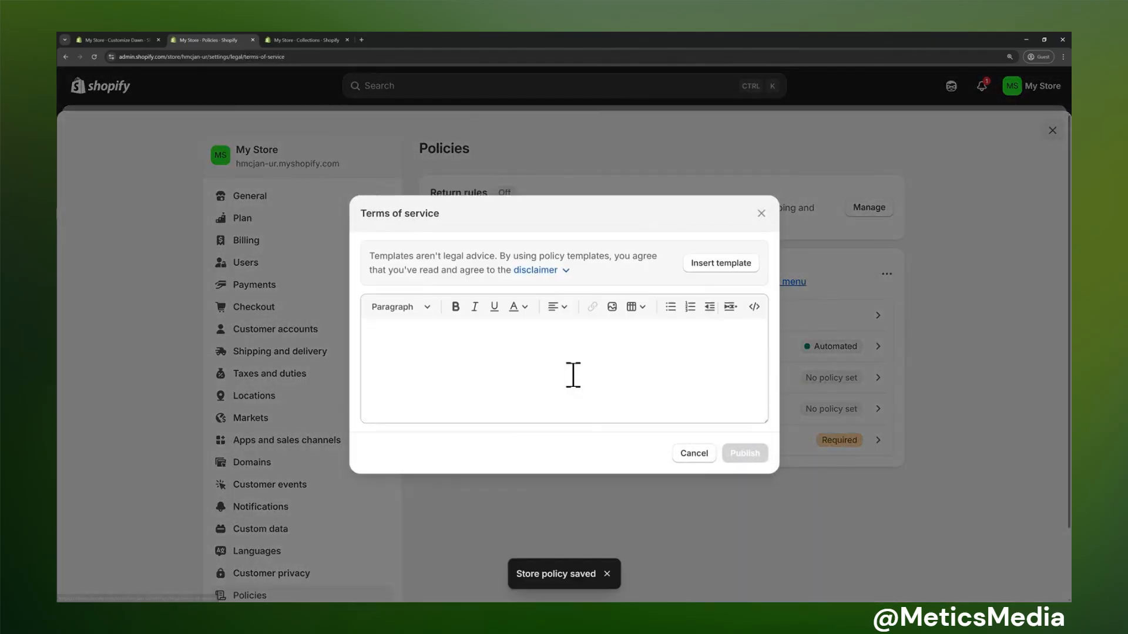
left_click(721, 257)
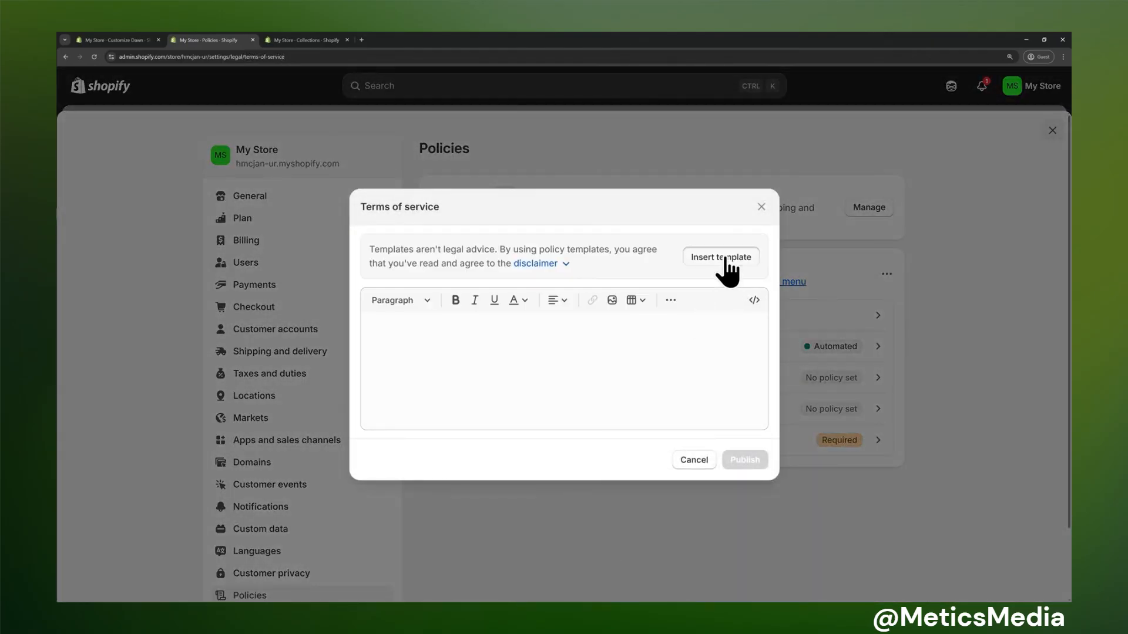
scroll(599, 526, "down", 1)
left_click_drag(587, 518, 384, 411)
left_click(560, 471)
scroll(561, 468, "up", 4)
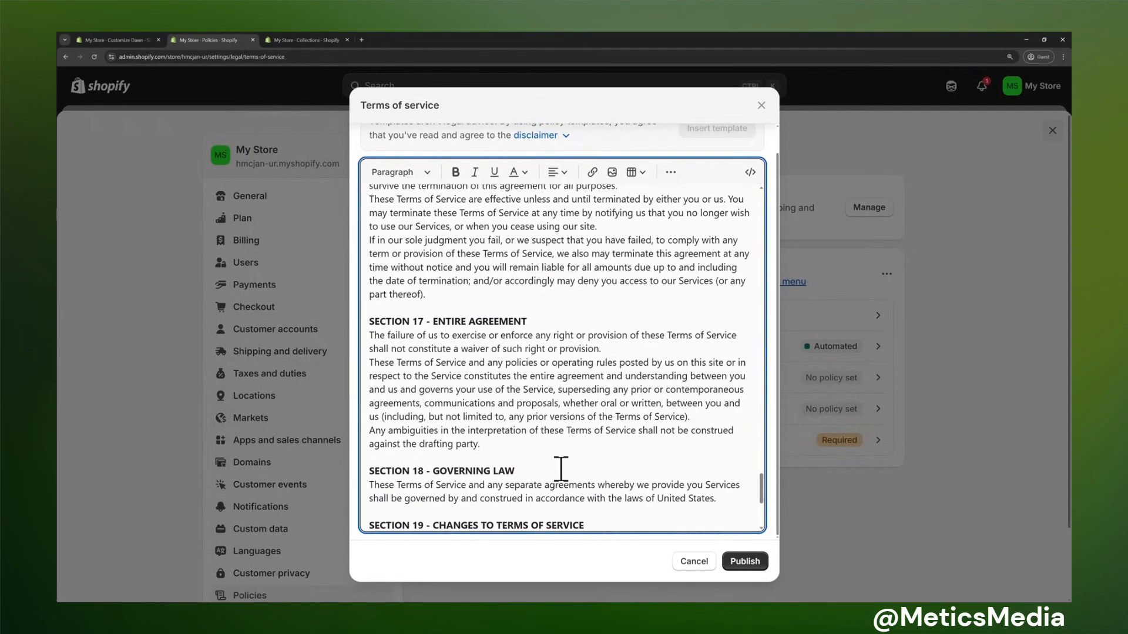
left_click(745, 562)
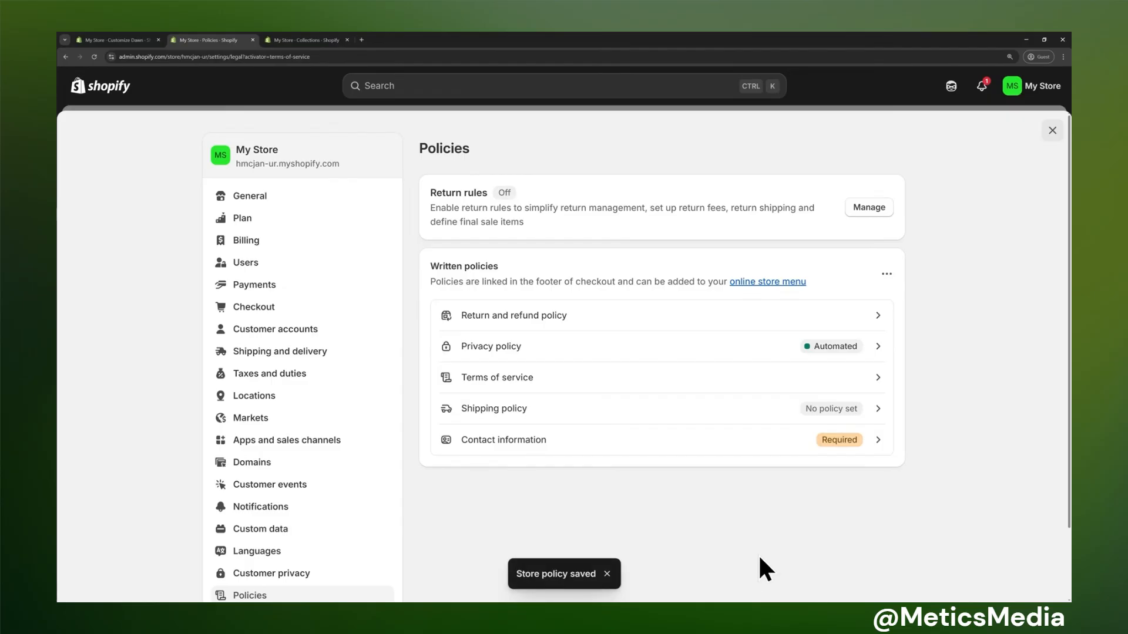
Step: Consult Shopify's article on creating a shipping policy, enter "Shipping Policy" as the store's shipping policy text and publish it
left_click(830, 411)
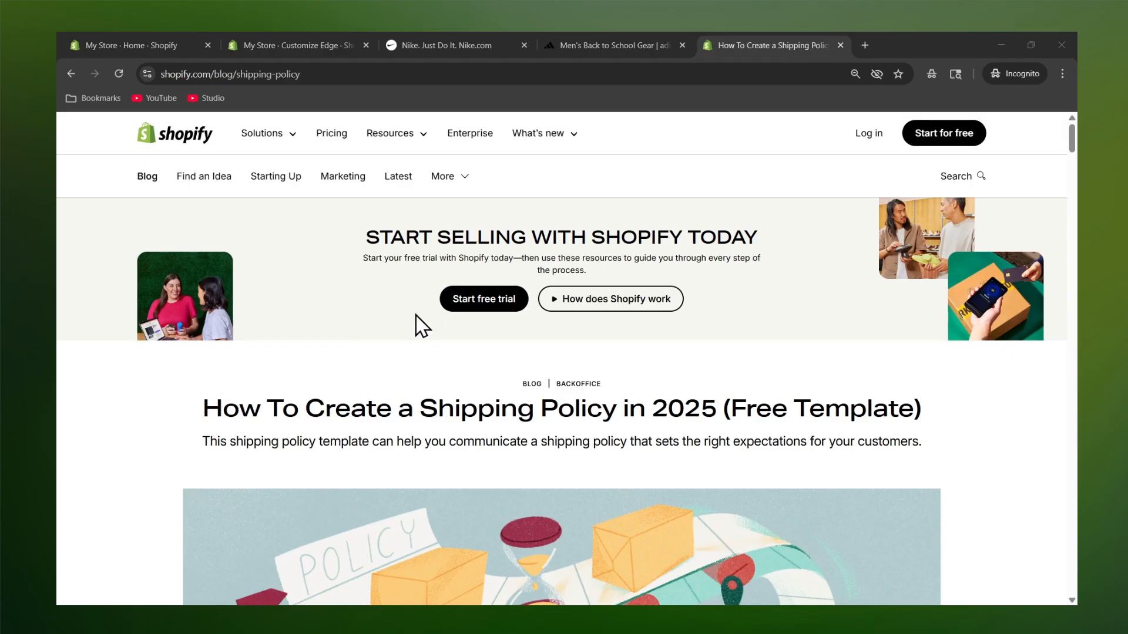
scroll(582, 297, "down", 2)
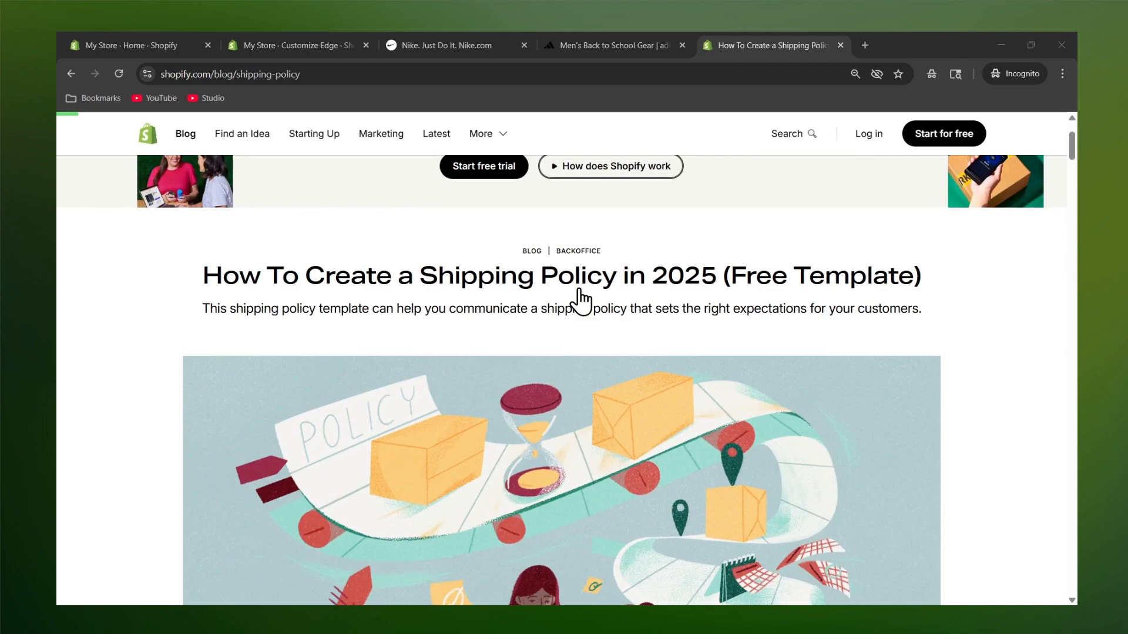
scroll(582, 296, "down", 9)
scroll(587, 300, "down", 3)
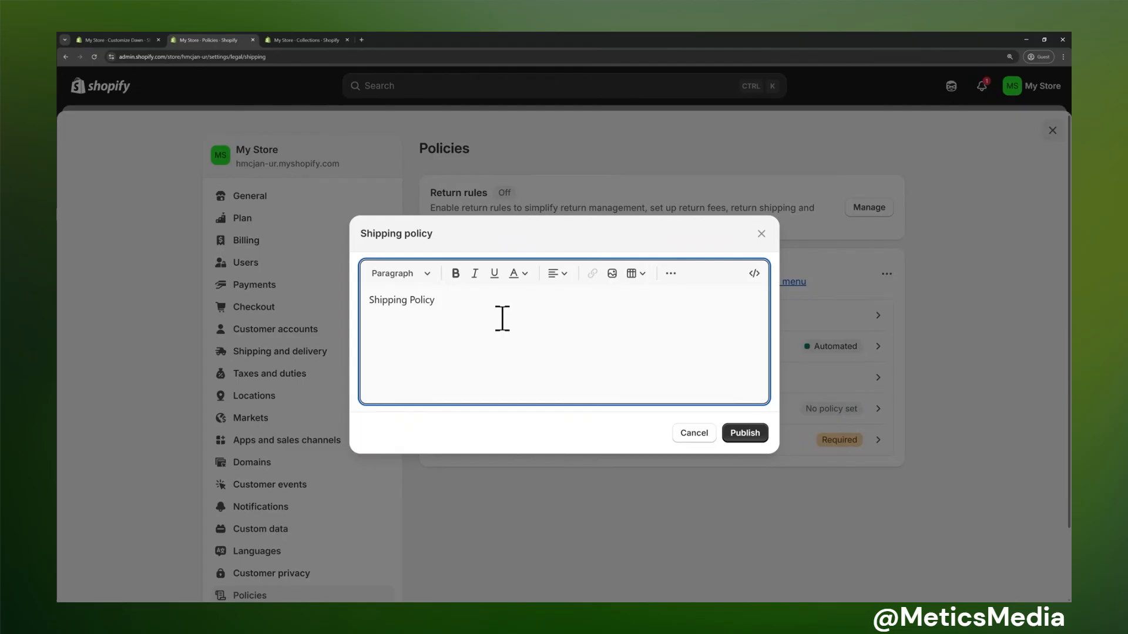
left_click(750, 436)
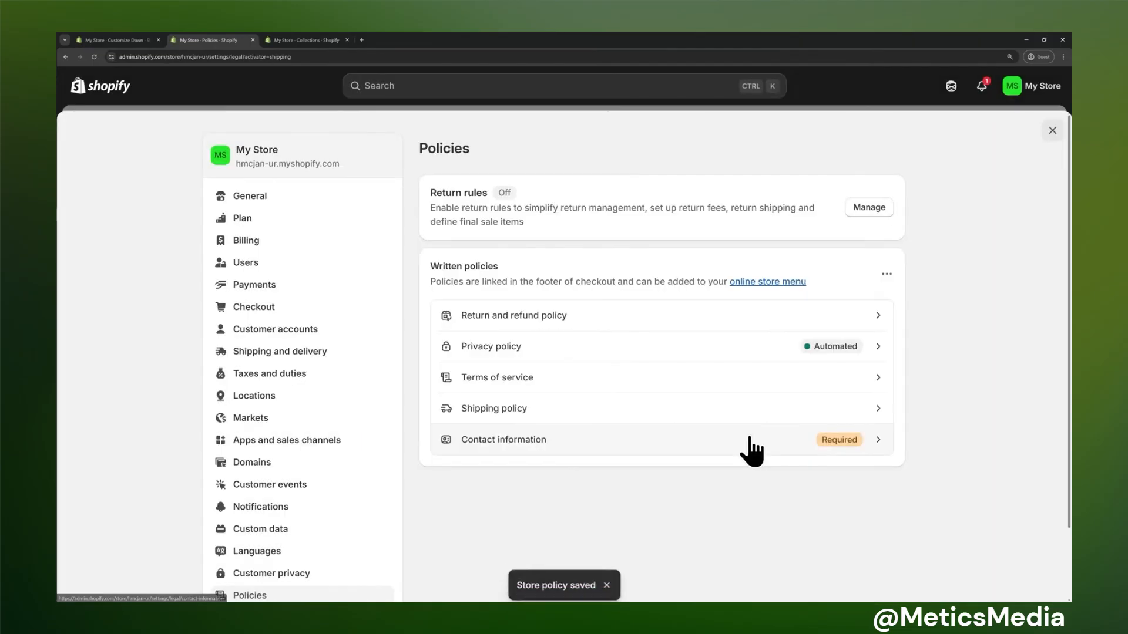
Step: Insert the provided template into the contact information policy and publish it
left_click(686, 447)
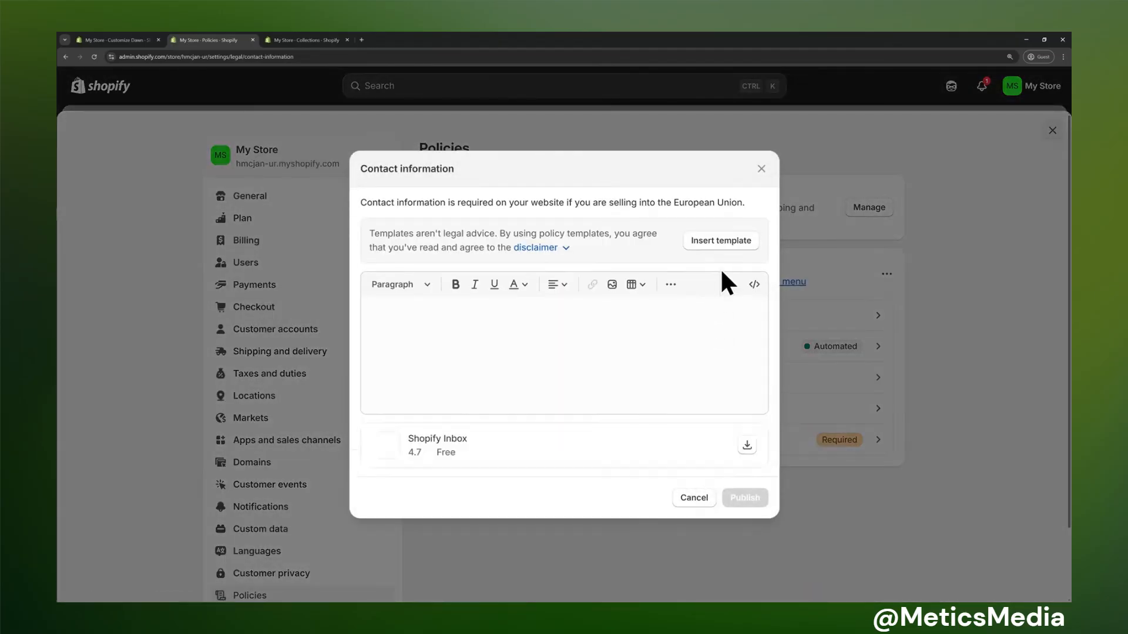
left_click(722, 242)
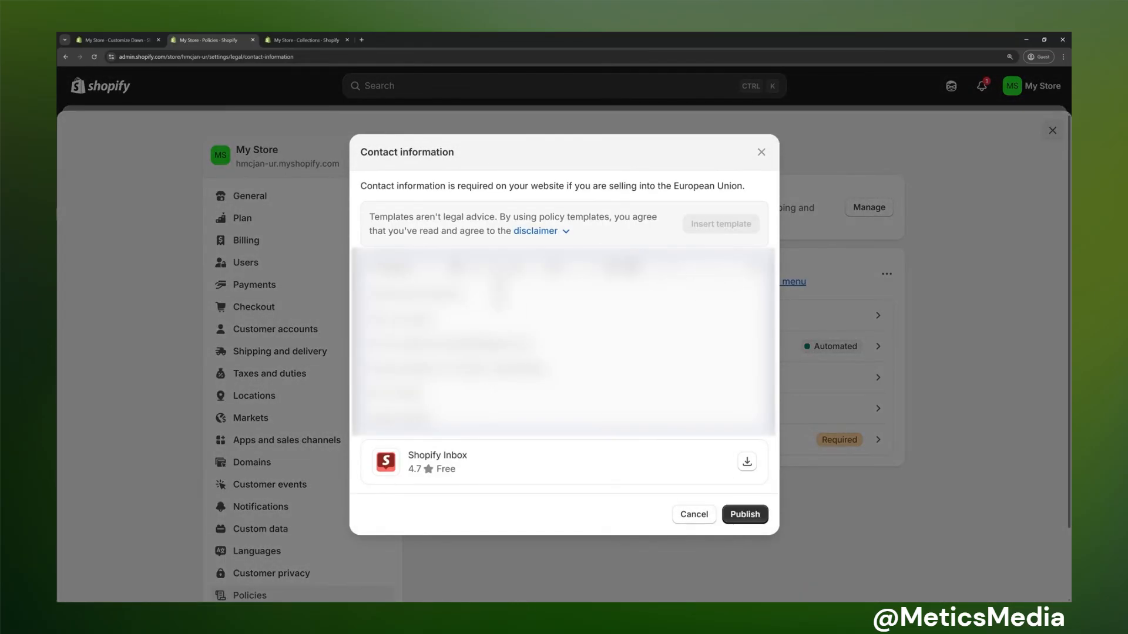
left_click(744, 515)
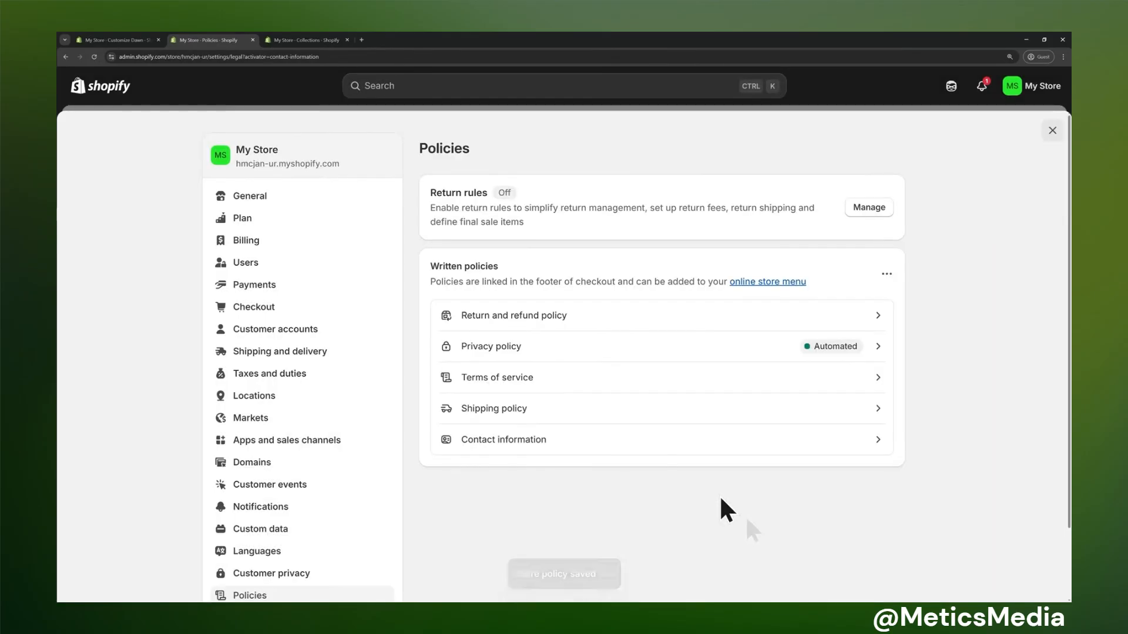
Step: Return to the Dawn theme customization and switch the footer's policy links off and back on
left_click(126, 41)
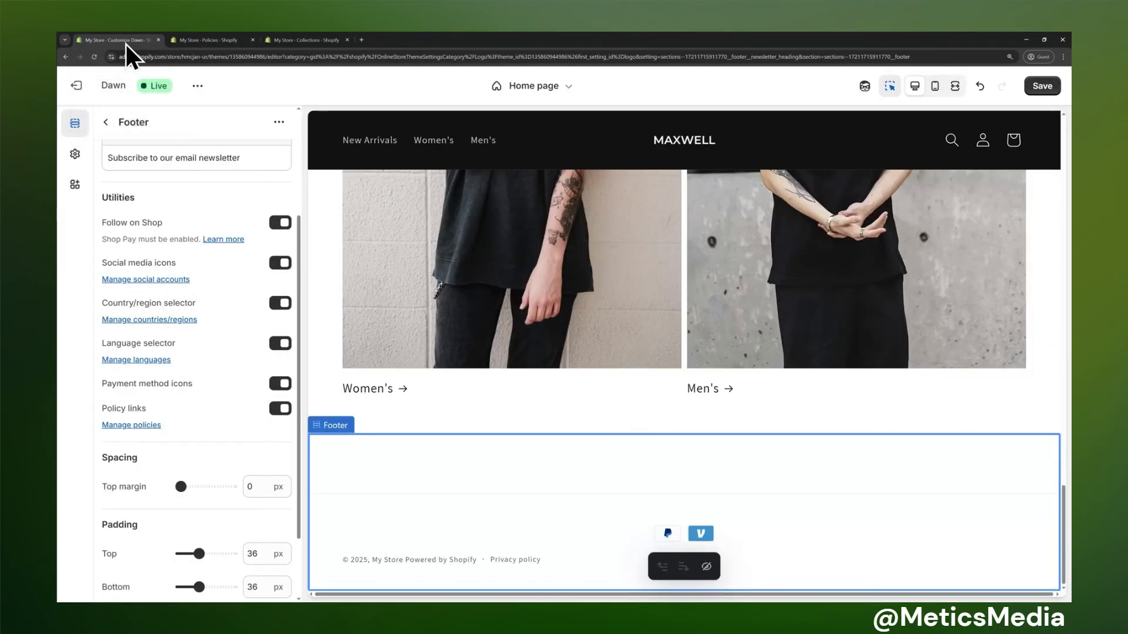
left_click(282, 411)
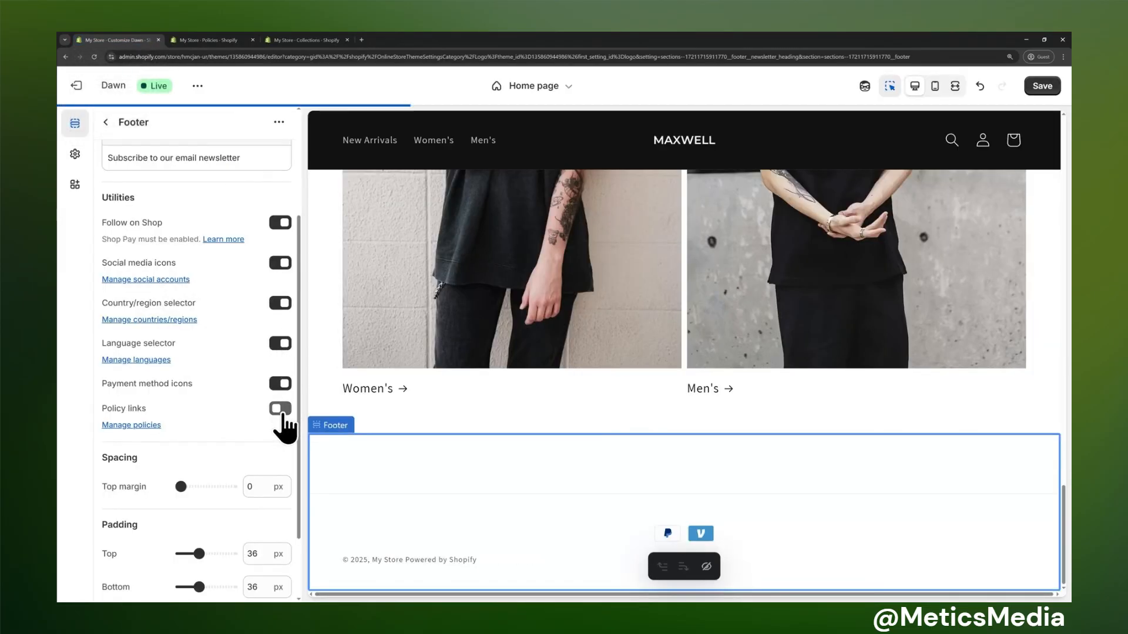
left_click(282, 411)
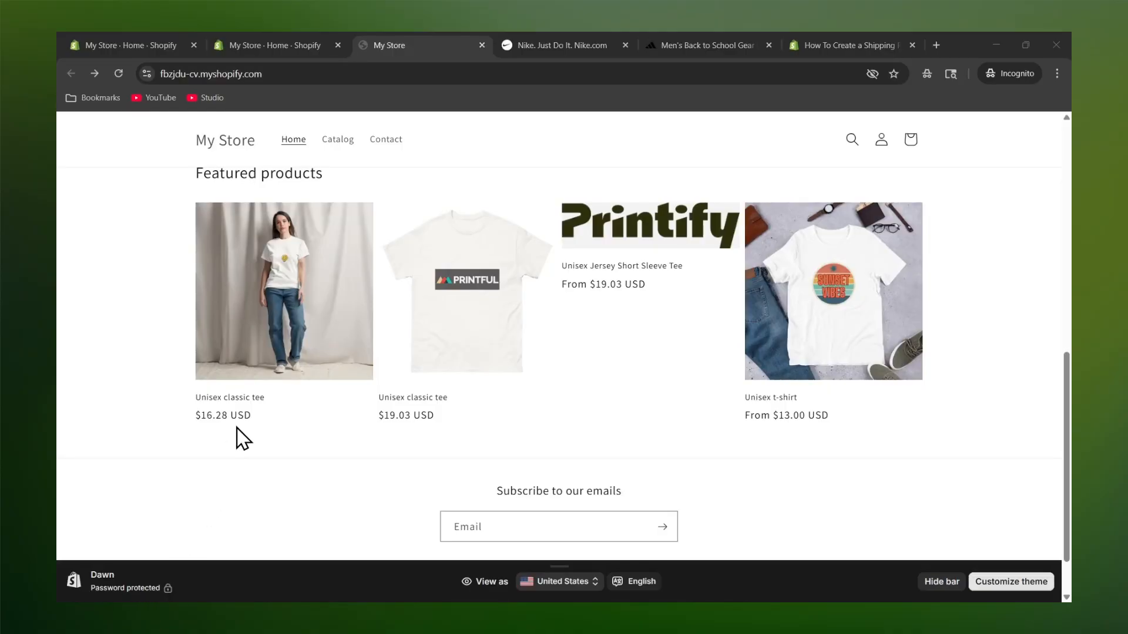
Step: Open the first Unisex classic tee from the featured products and look through its product page
left_click(271, 339)
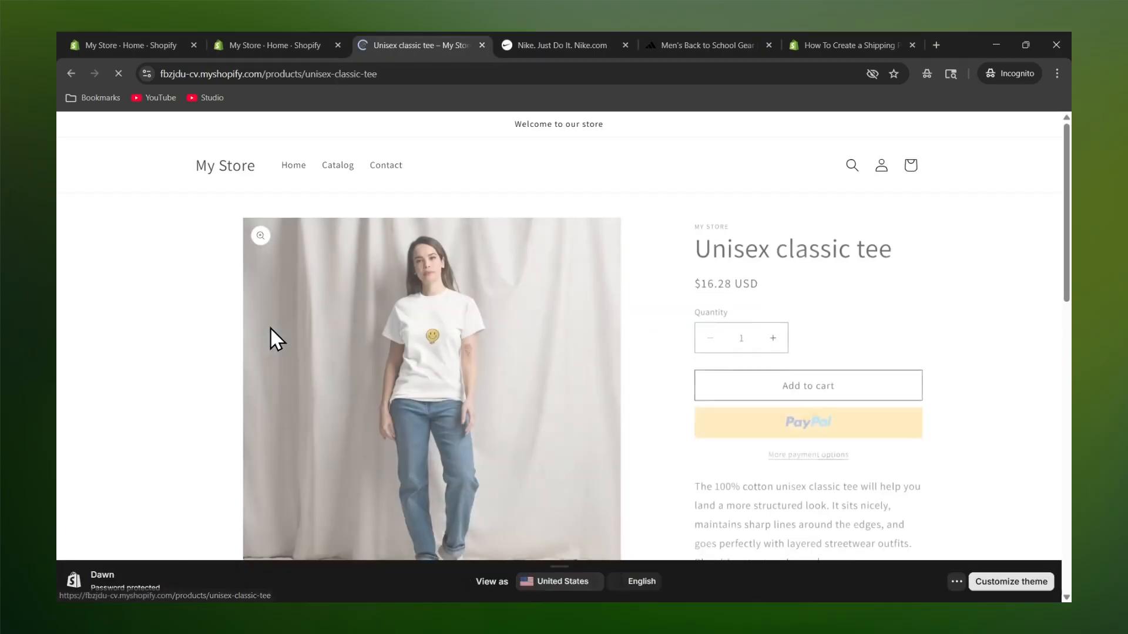
scroll(272, 340, "down", 1)
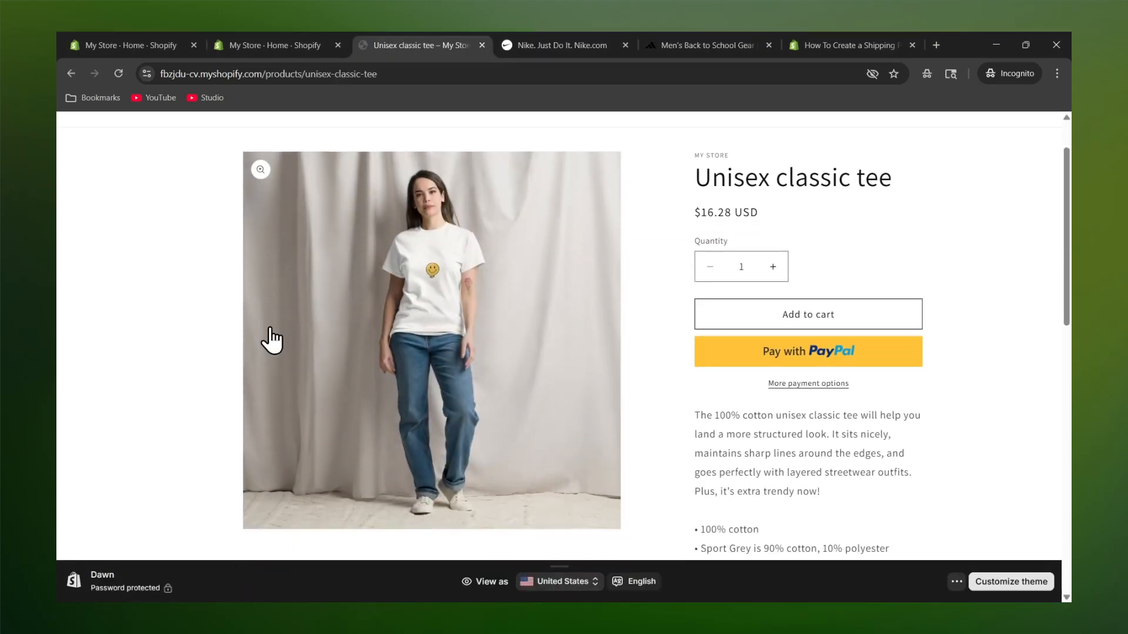
scroll(758, 352, "down", 3)
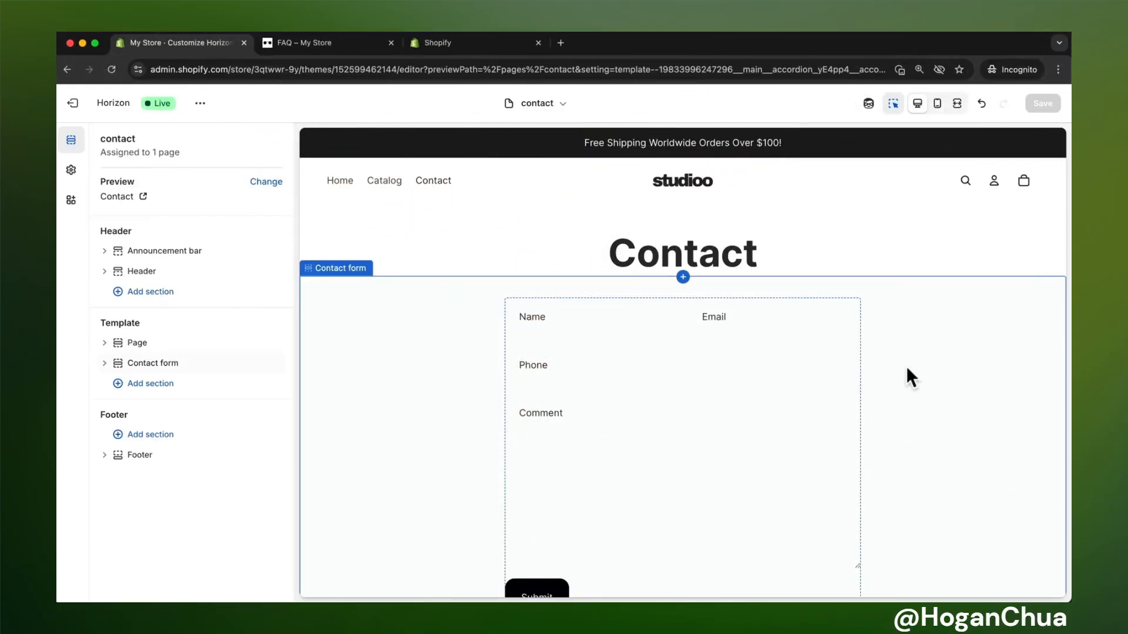
Step: Load the Default product template for customization in the Horizon theme and check the list of product templates
left_click(555, 104)
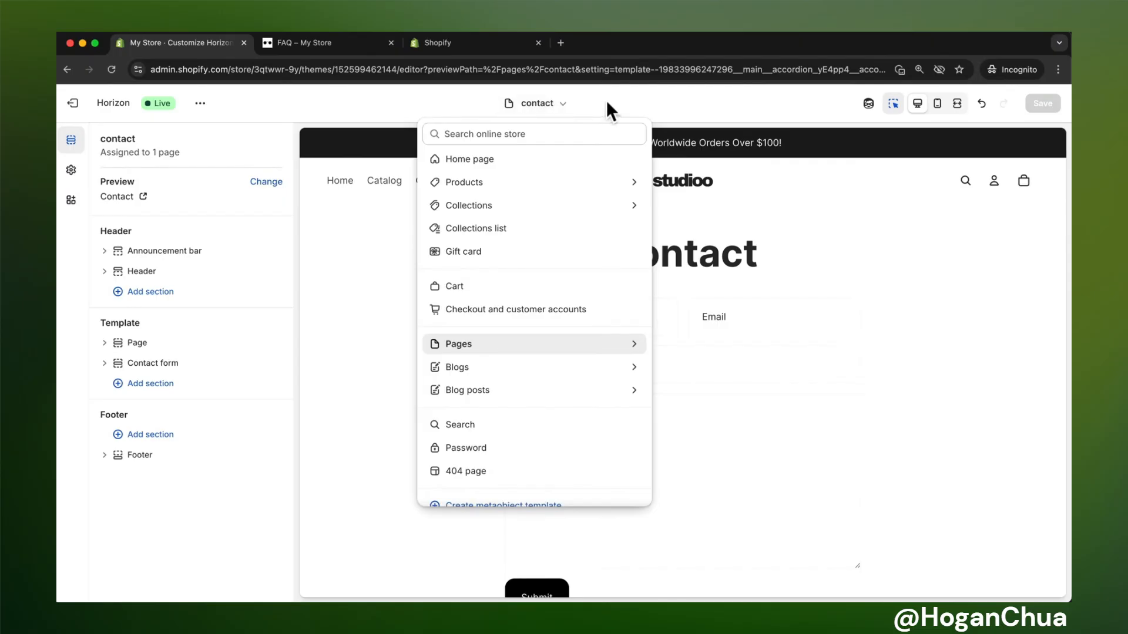
left_click(476, 187)
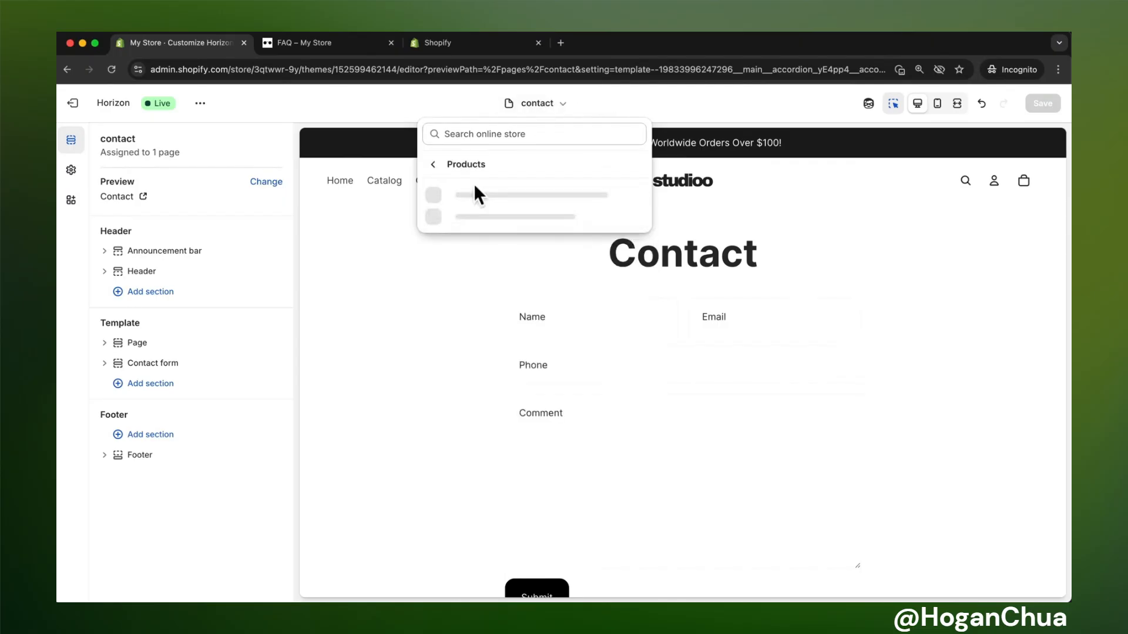
left_click(499, 200)
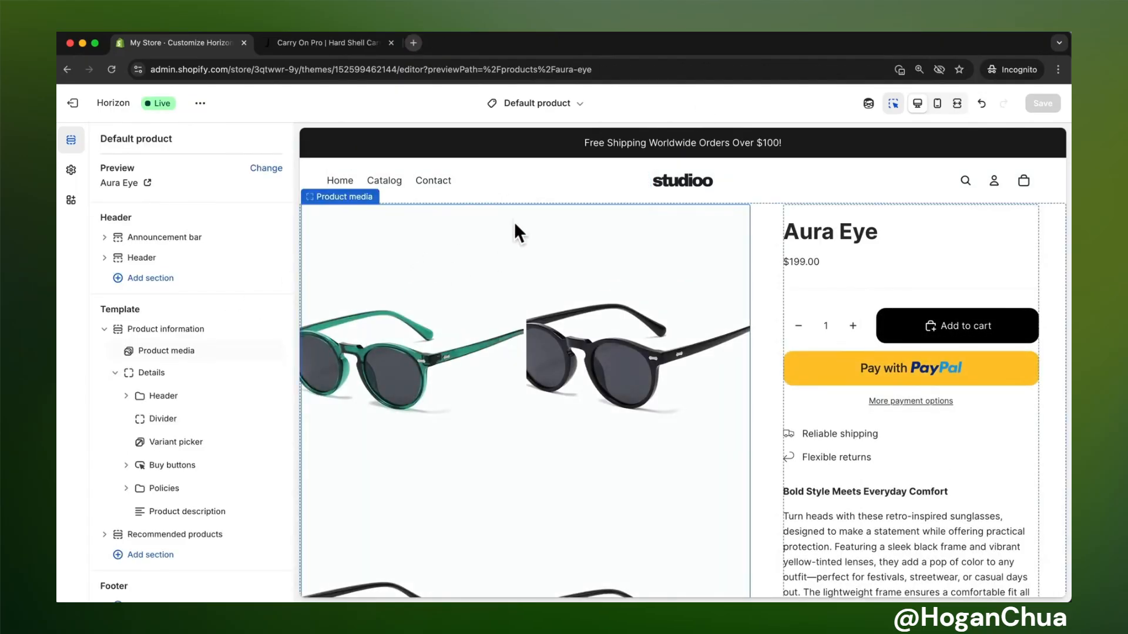
left_click(542, 104)
left_click(507, 183)
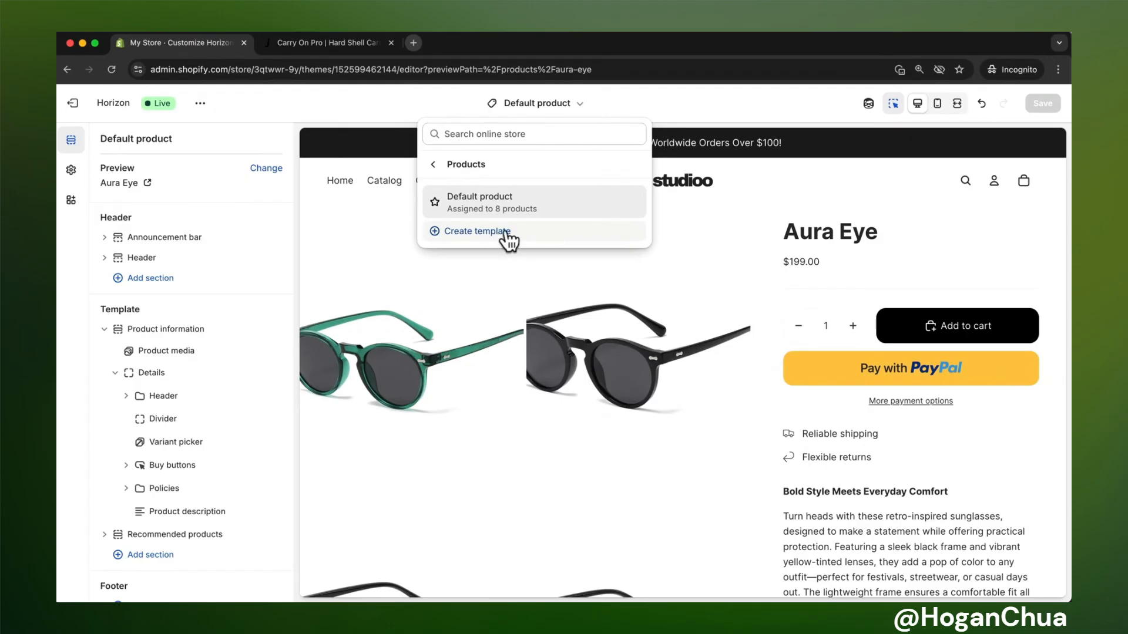
left_click(783, 185)
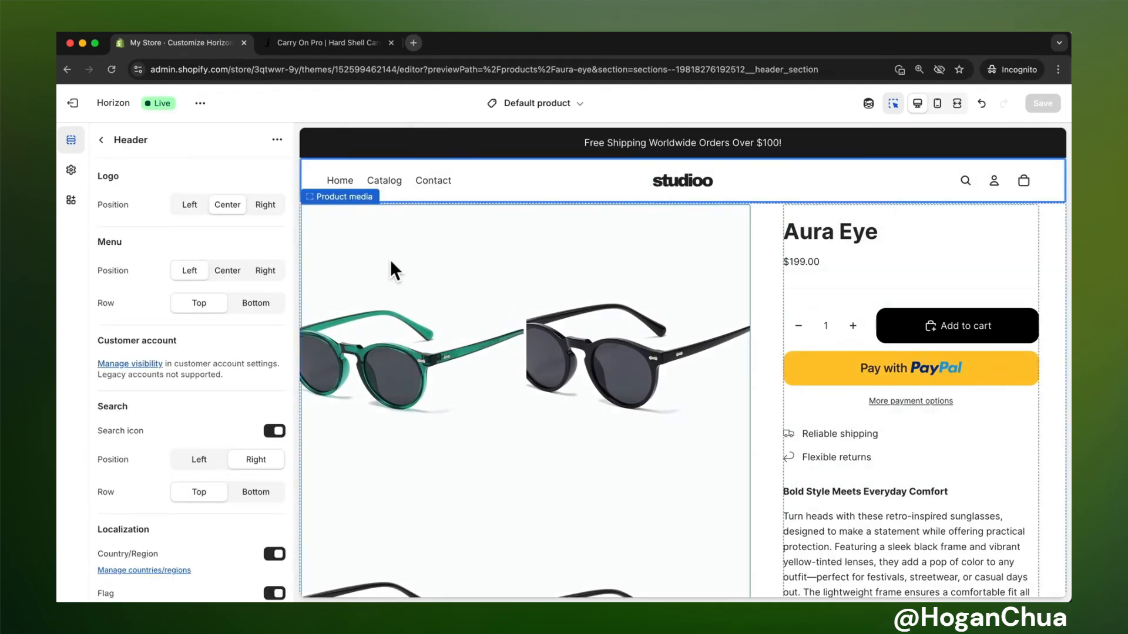
Step: Change the product media block's type to Carousel and look over the resulting gallery
left_click(445, 278)
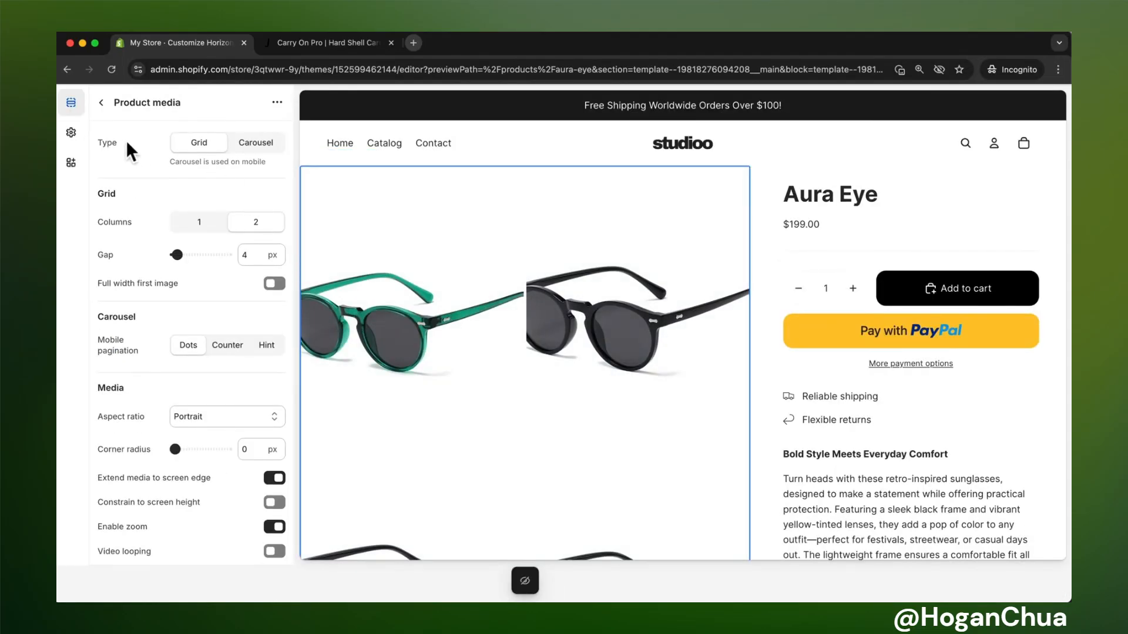
left_click(261, 150)
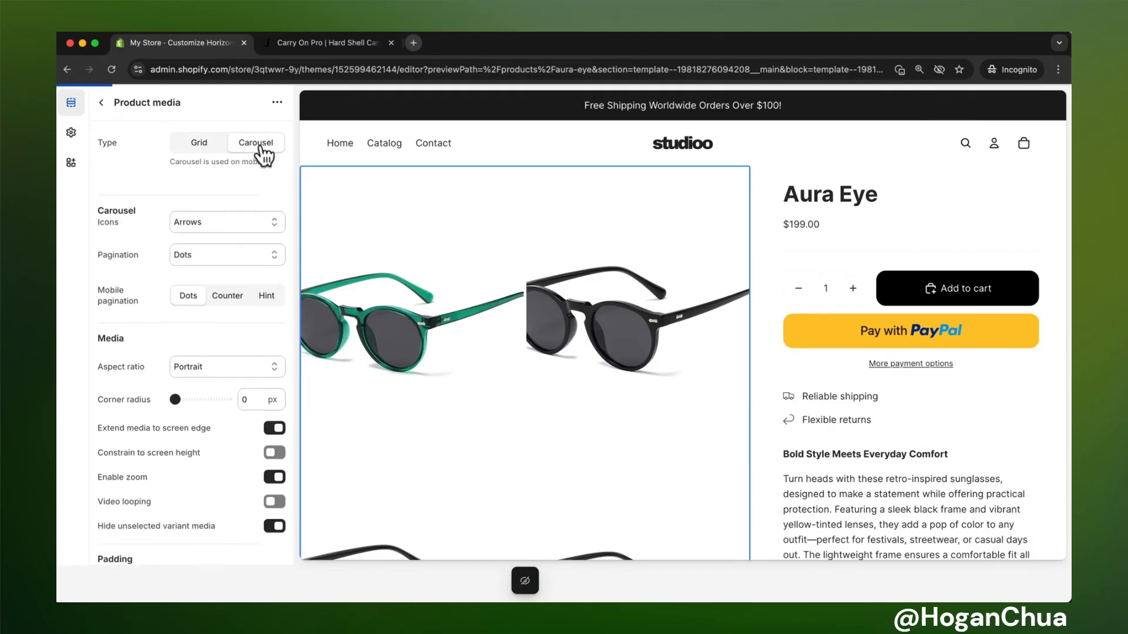
scroll(462, 302, "down", 5)
scroll(532, 301, "up", 5)
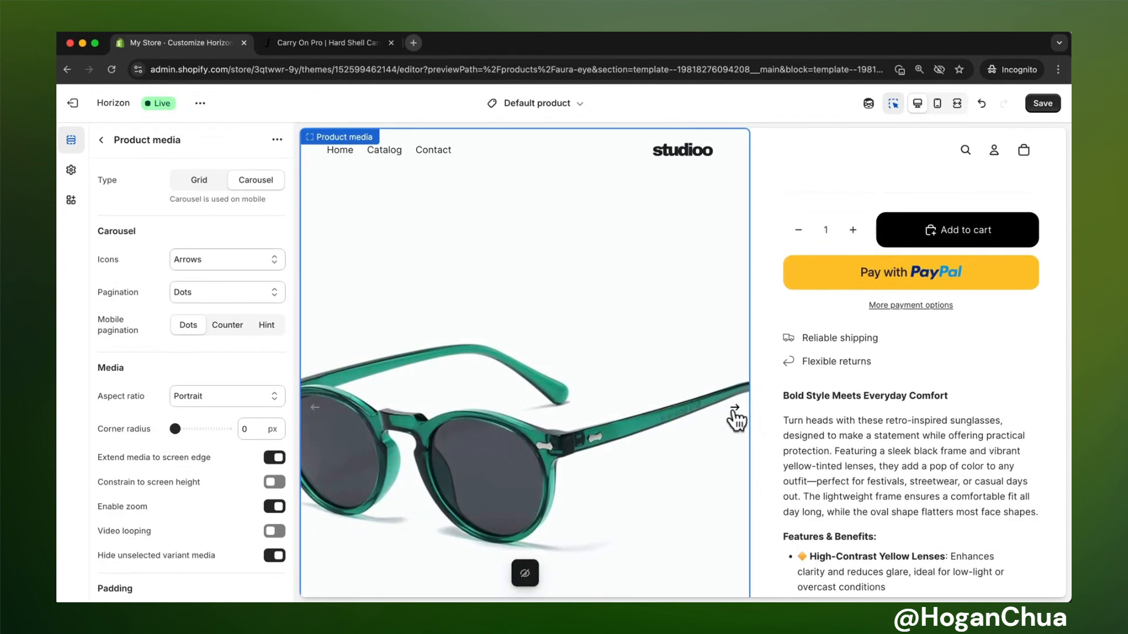
Step: Set the product media carousel's icons to Large arrows and its pagination to Thumbnails
left_click(227, 260)
left_click(219, 285)
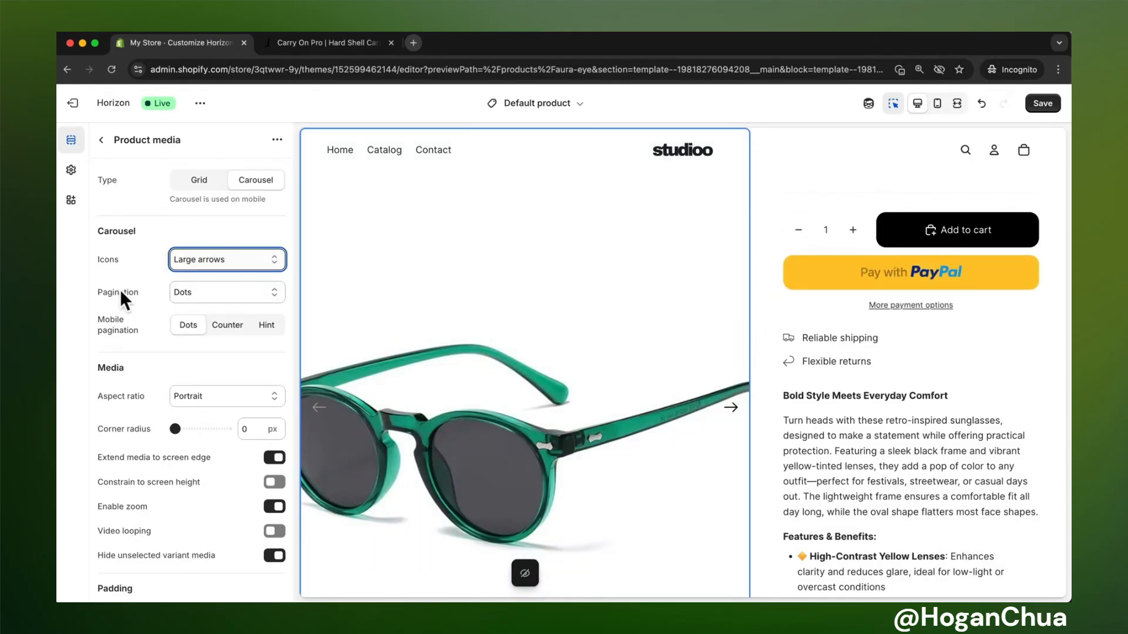
left_click(200, 291)
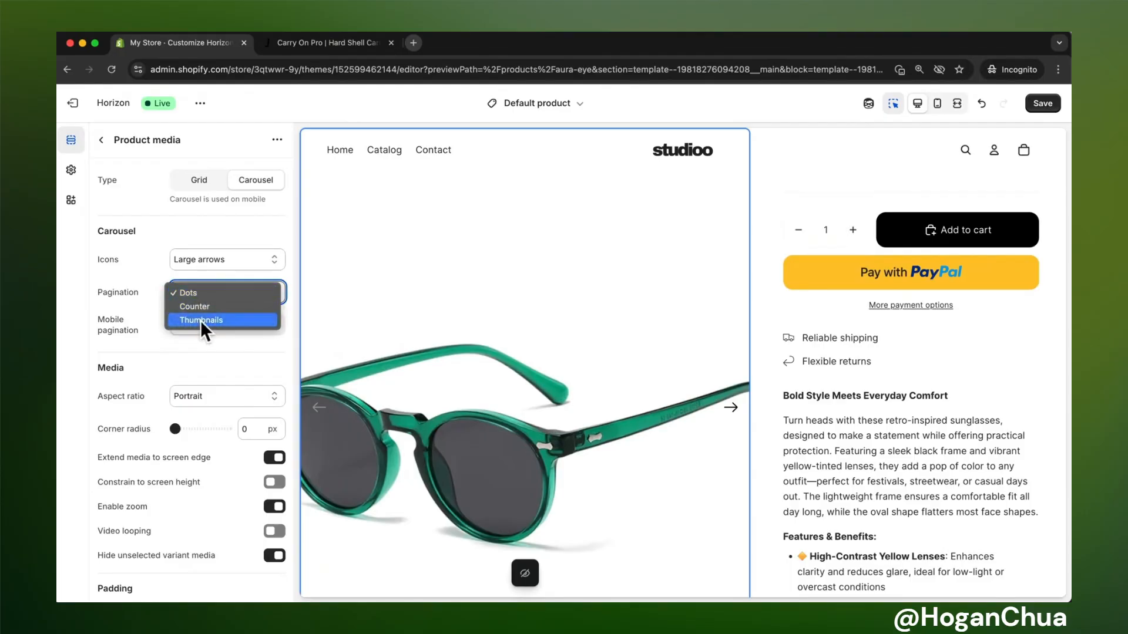
left_click(200, 320)
scroll(433, 334, "down", 3)
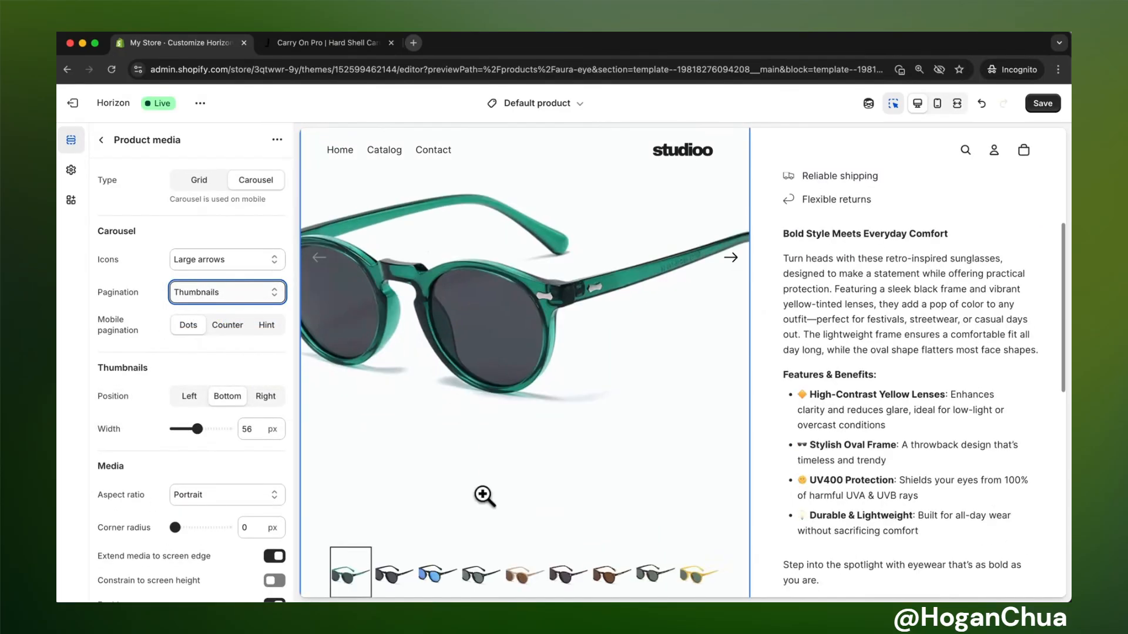
scroll(435, 465, "down", 2)
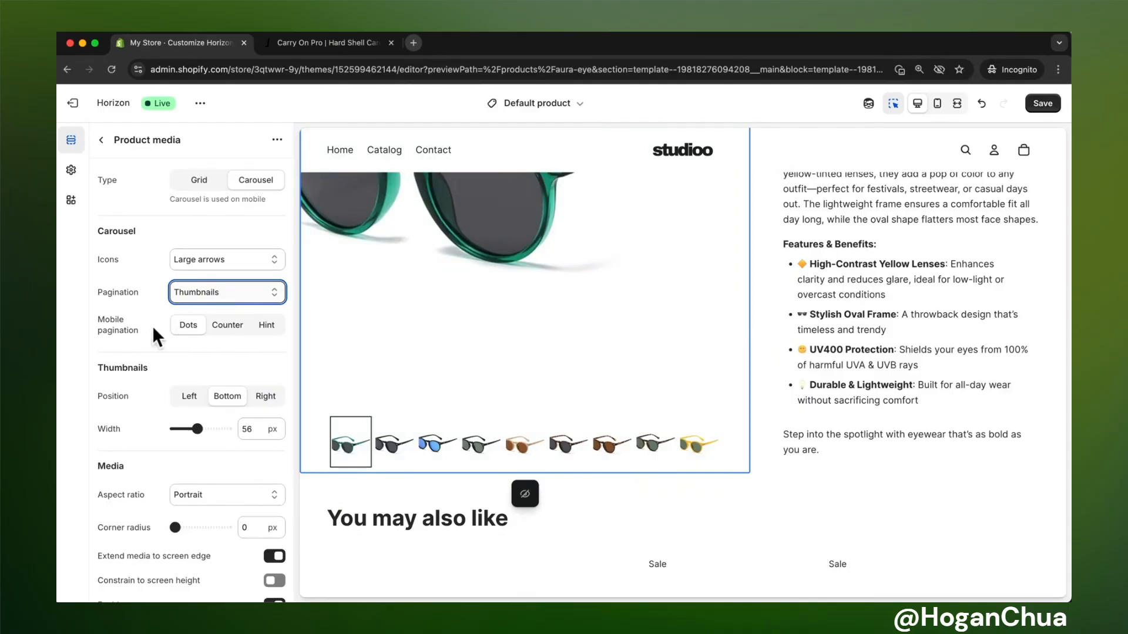
Step: Try the Counter and Hint mobile pagination styles in the mobile preview, restore Dots and return to the desktop preview
left_click_drag(140, 330, 92, 314)
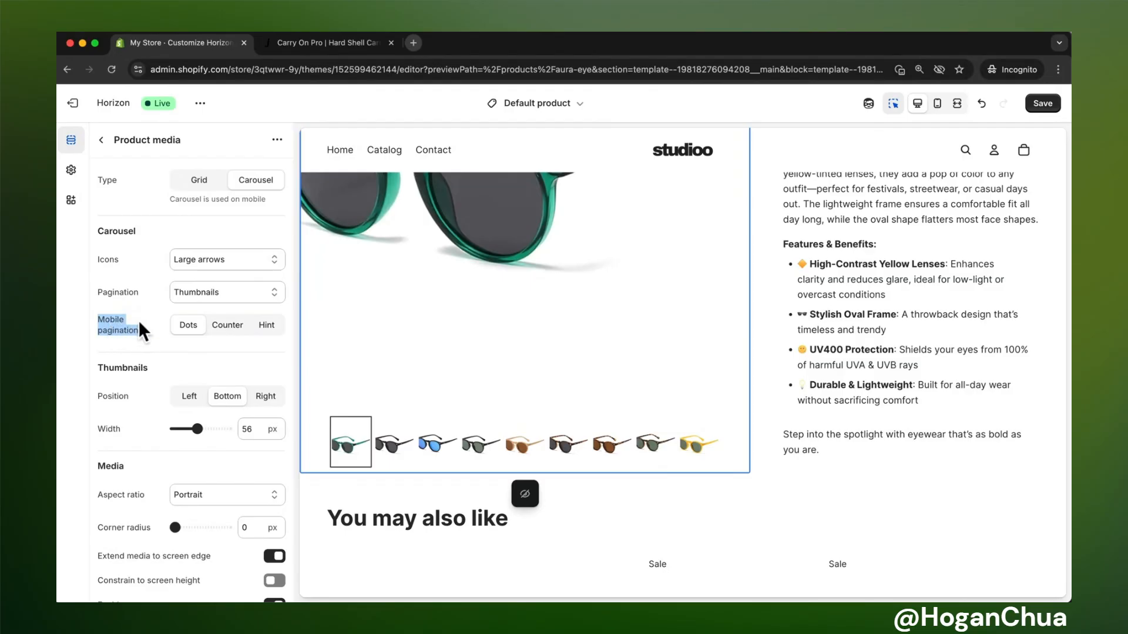
left_click(937, 104)
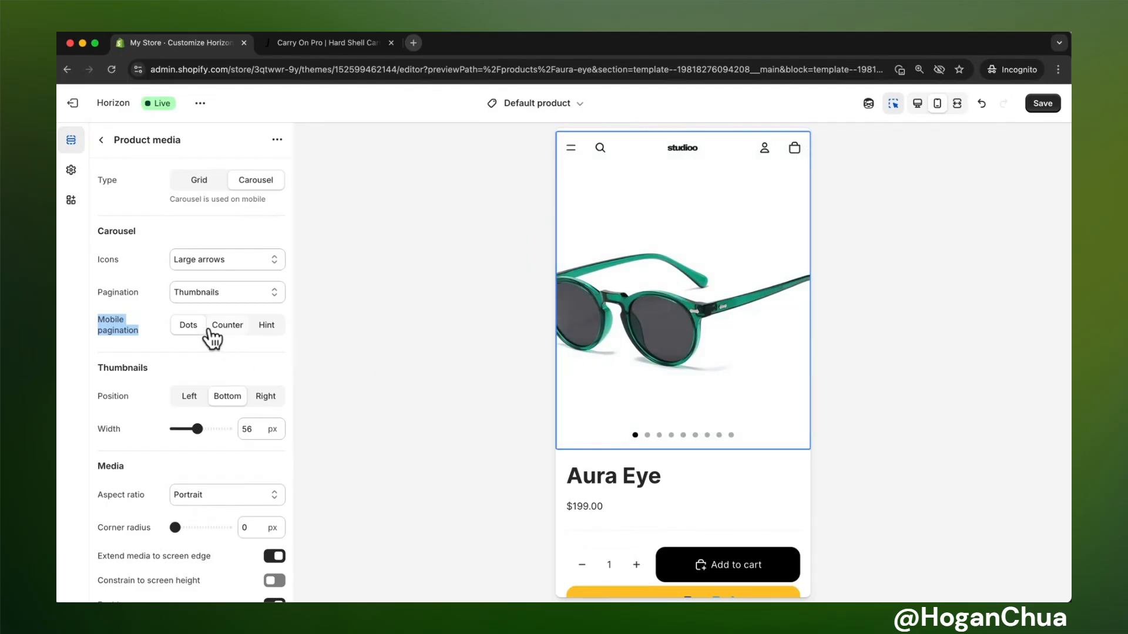
left_click(231, 330)
left_click(267, 329)
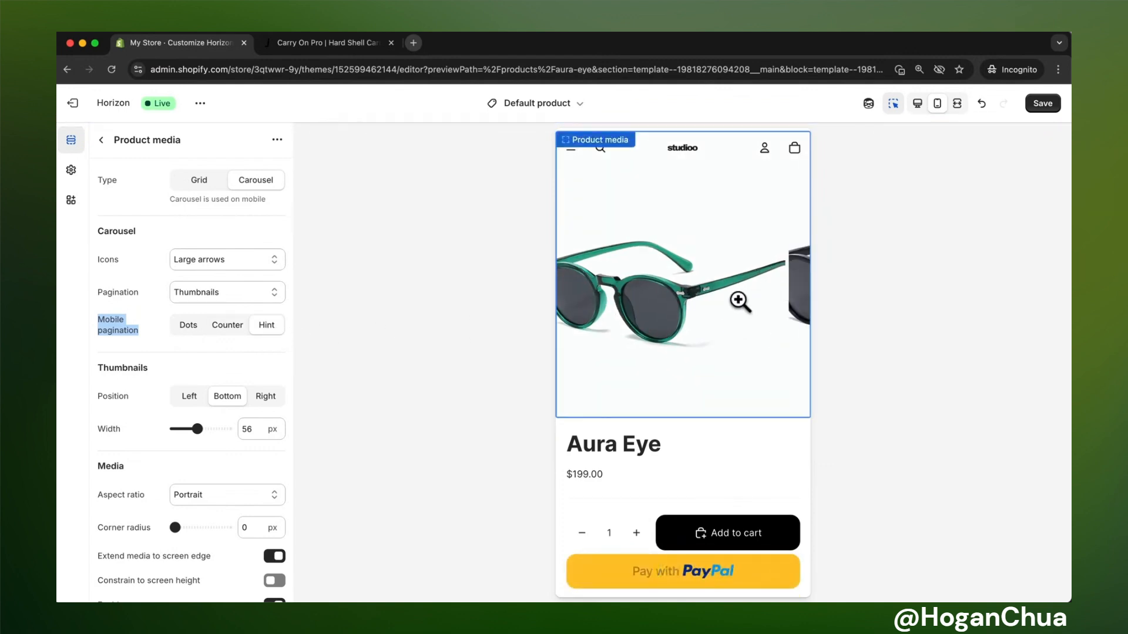
left_click(188, 327)
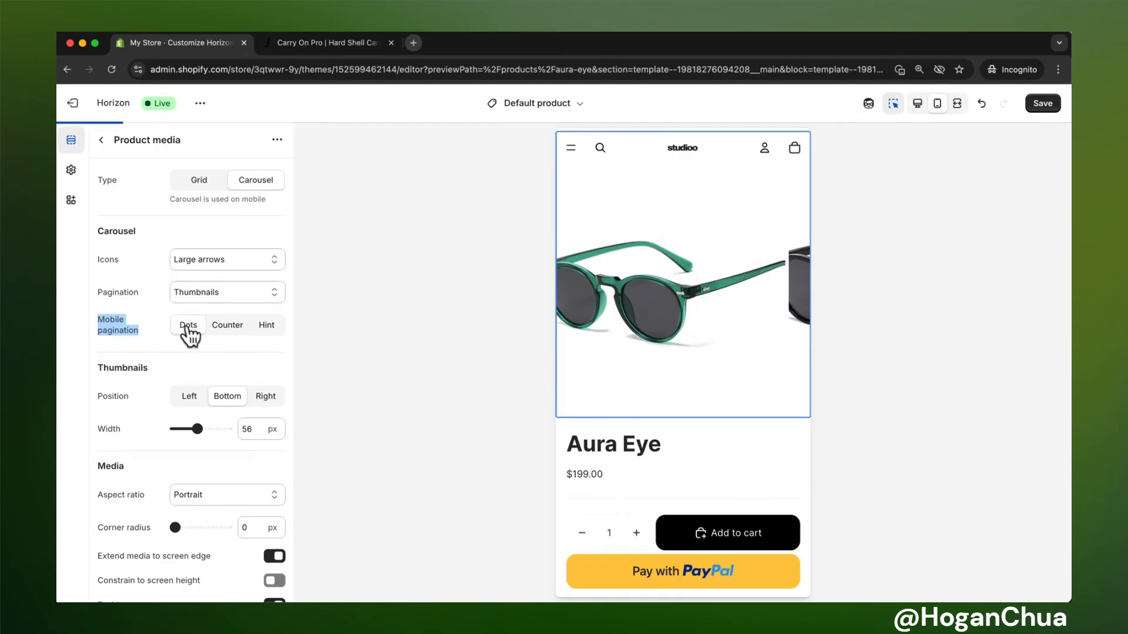
left_click(918, 104)
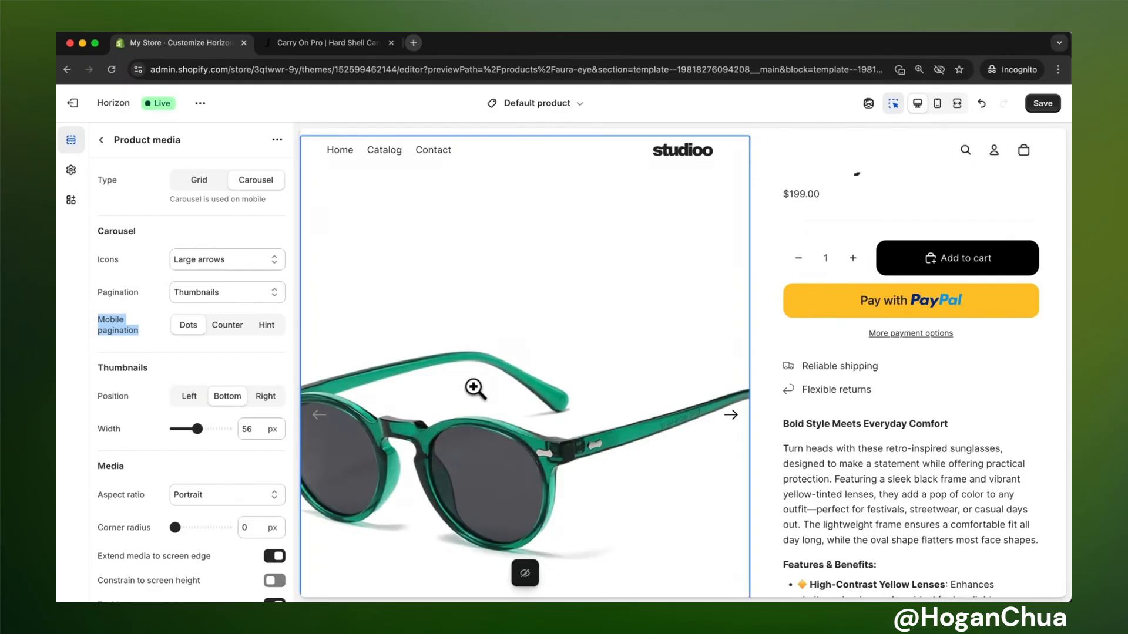
Step: Position the product media thumbnails on the Right and set their width to 48 px
scroll(446, 390, "down", 5)
scroll(474, 387, "down", 1)
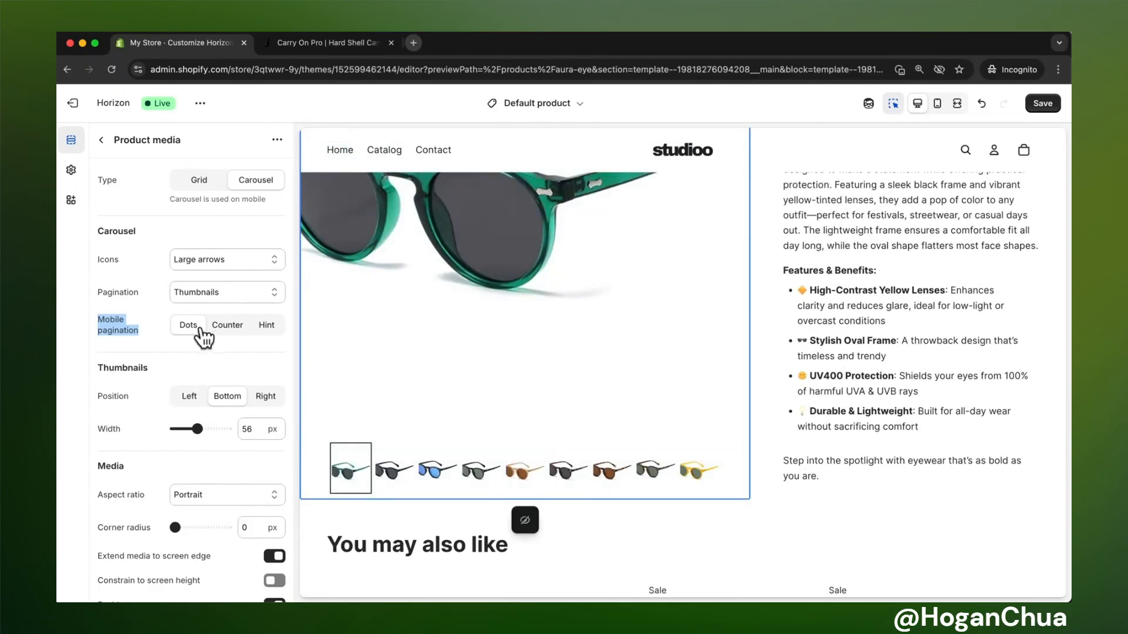
left_click(265, 398)
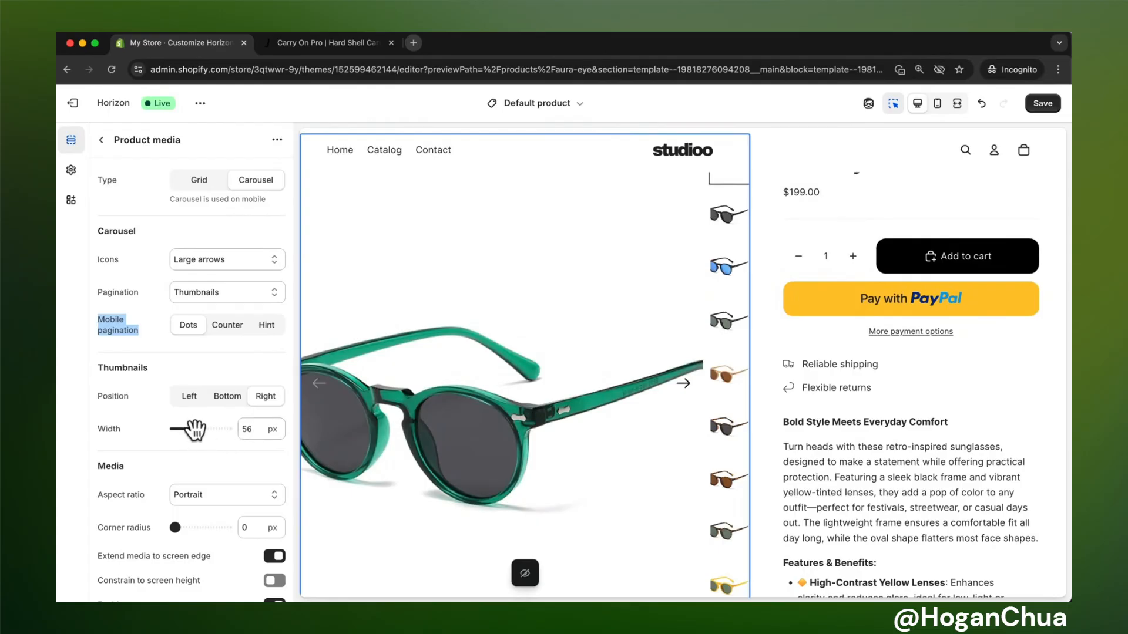
left_click_drag(198, 430, 183, 429)
Step: Set the product media's aspect ratio to Auto and look over the remaining media and padding settings
scroll(149, 478, "down", 2)
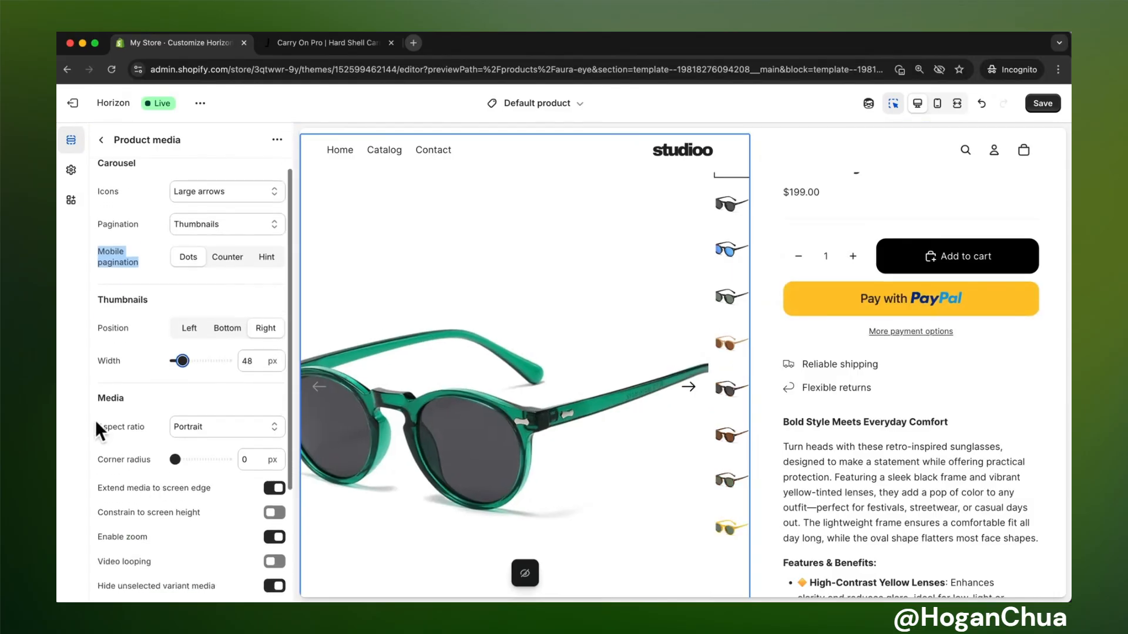
left_click_drag(98, 428, 150, 426)
left_click(207, 425)
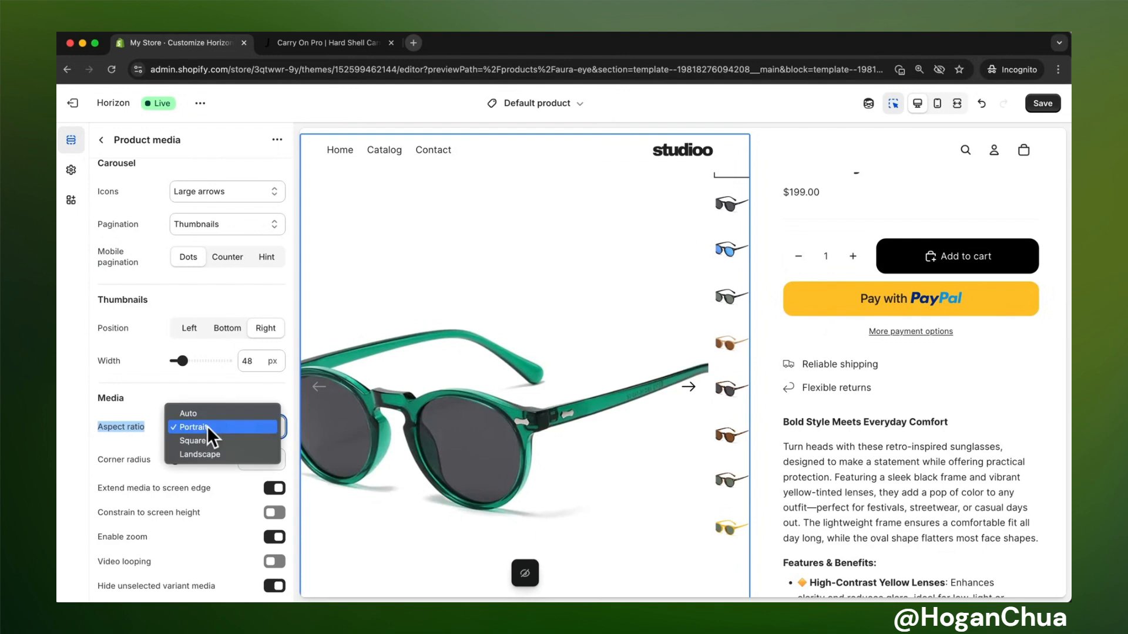
left_click(204, 414)
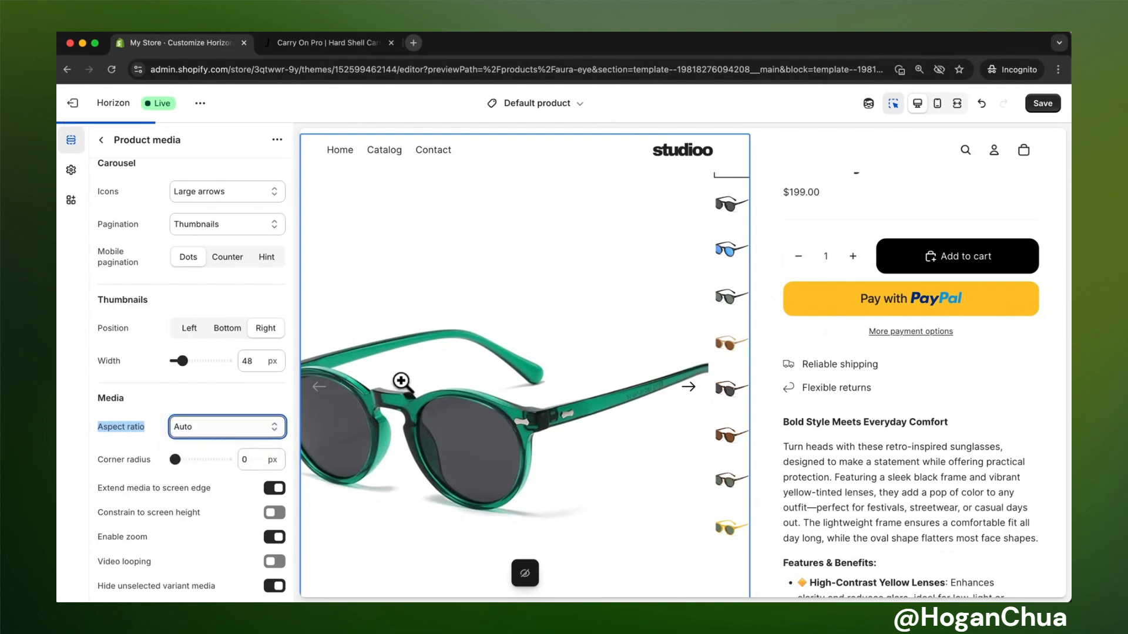
left_click(191, 427)
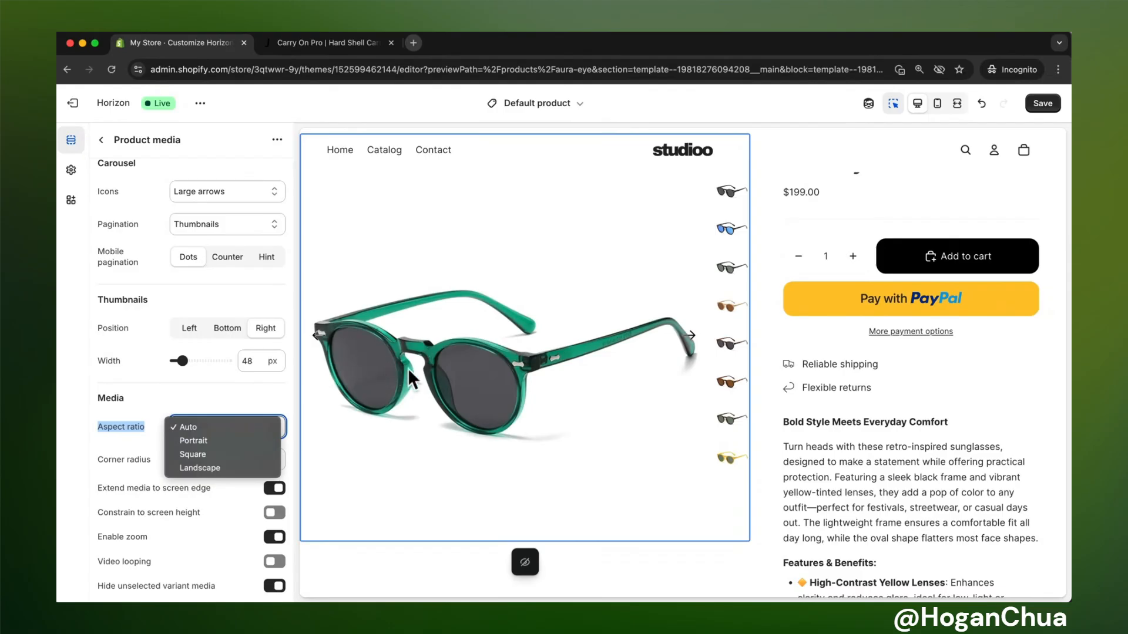
left_click(194, 386)
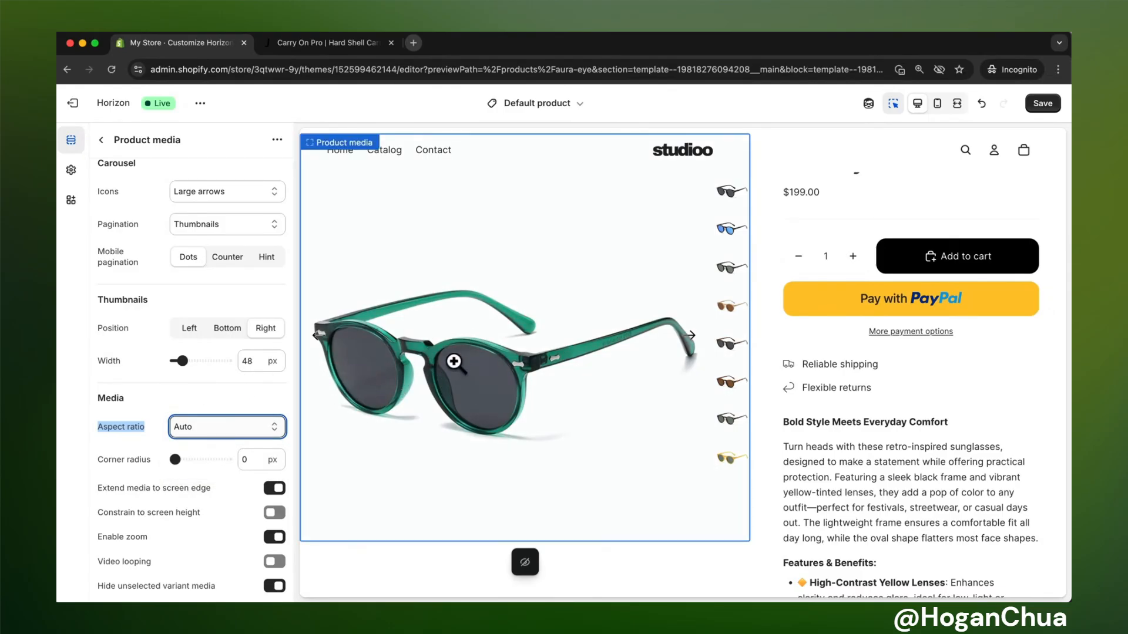
scroll(178, 412, "down", 3)
scroll(177, 410, "down", 2)
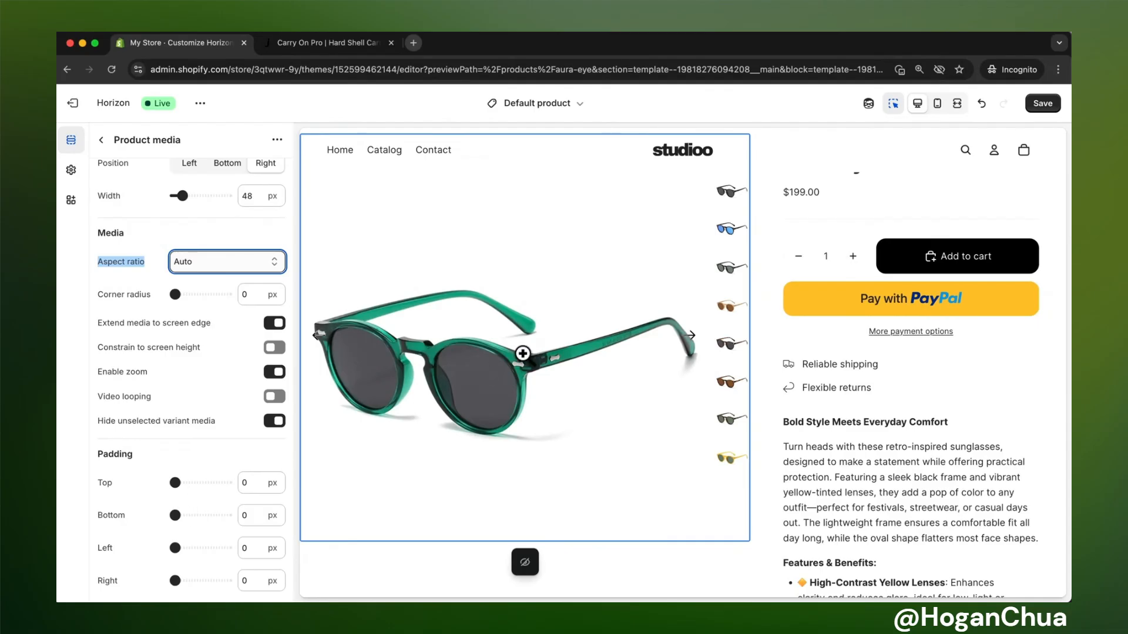
scroll(480, 369, "up", 3)
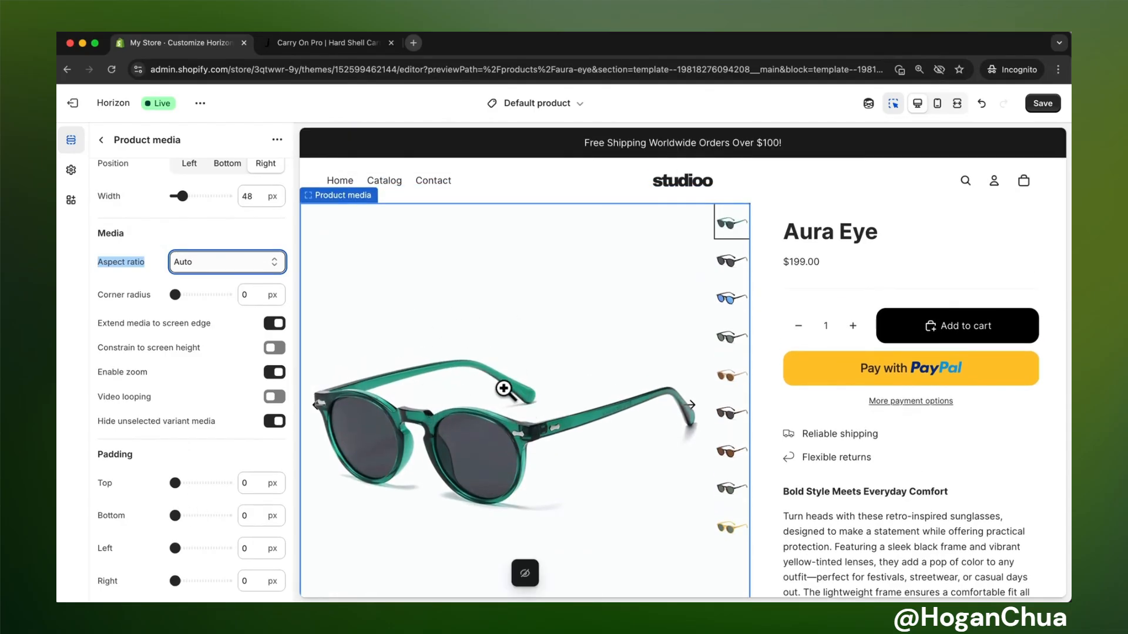
Step: Look over the remaining product media settings and the product title's text, layout and typography settings
scroll(841, 271, "down", 5)
scroll(841, 272, "up", 5)
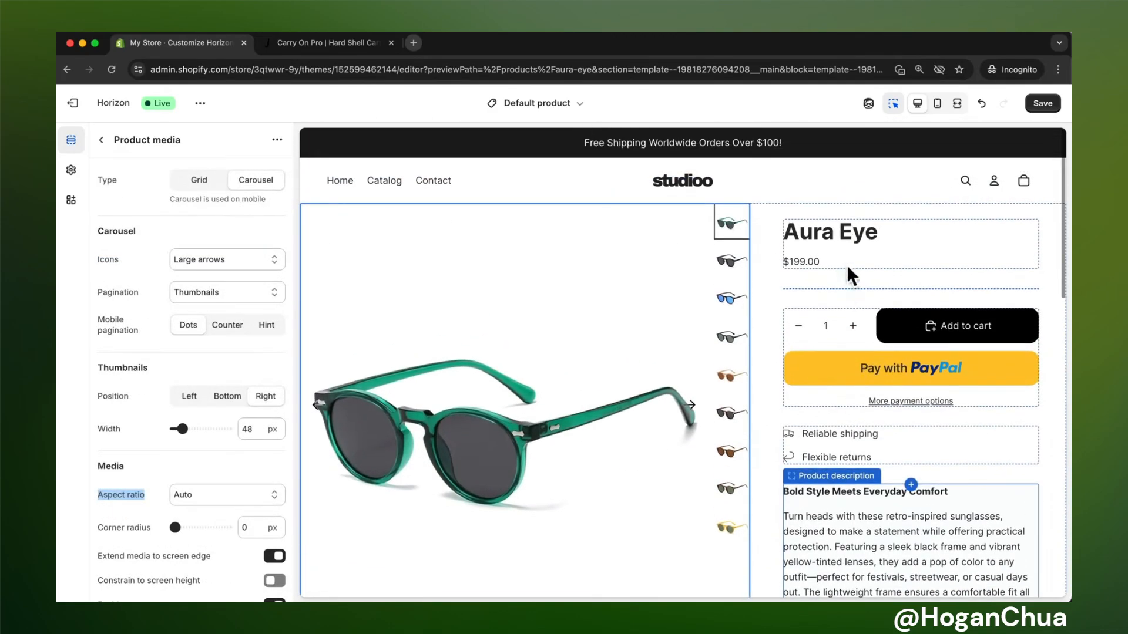
left_click(869, 229)
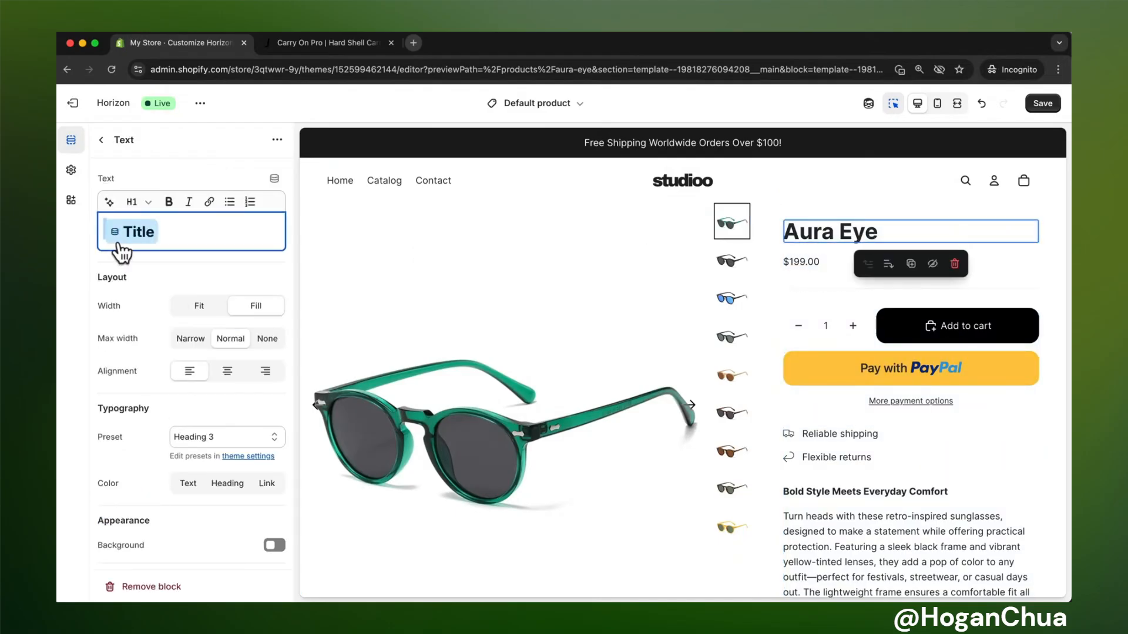
scroll(132, 337, "down", 3)
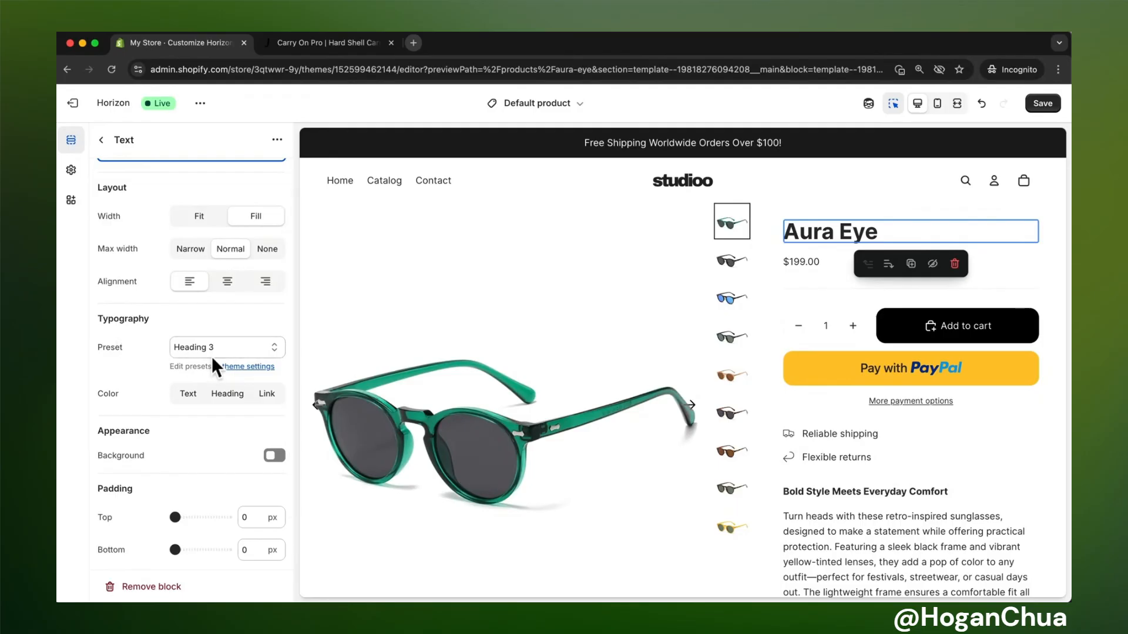
scroll(211, 356, "up", 5)
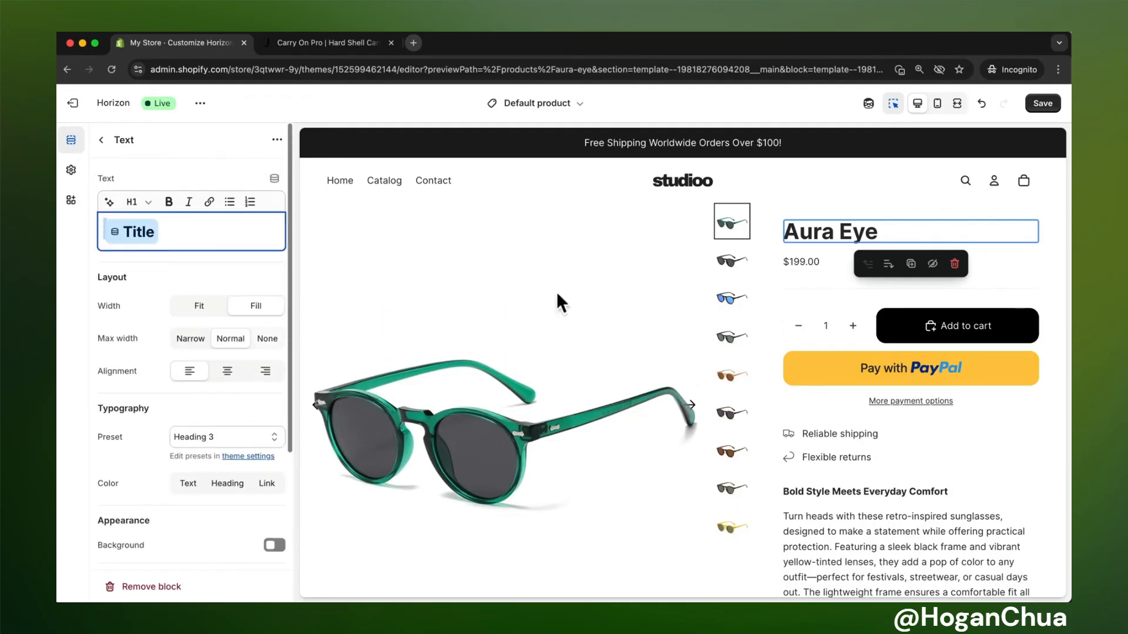
Step: Set the product price's typography preset to Custom and its font size to 18px
left_click(816, 258)
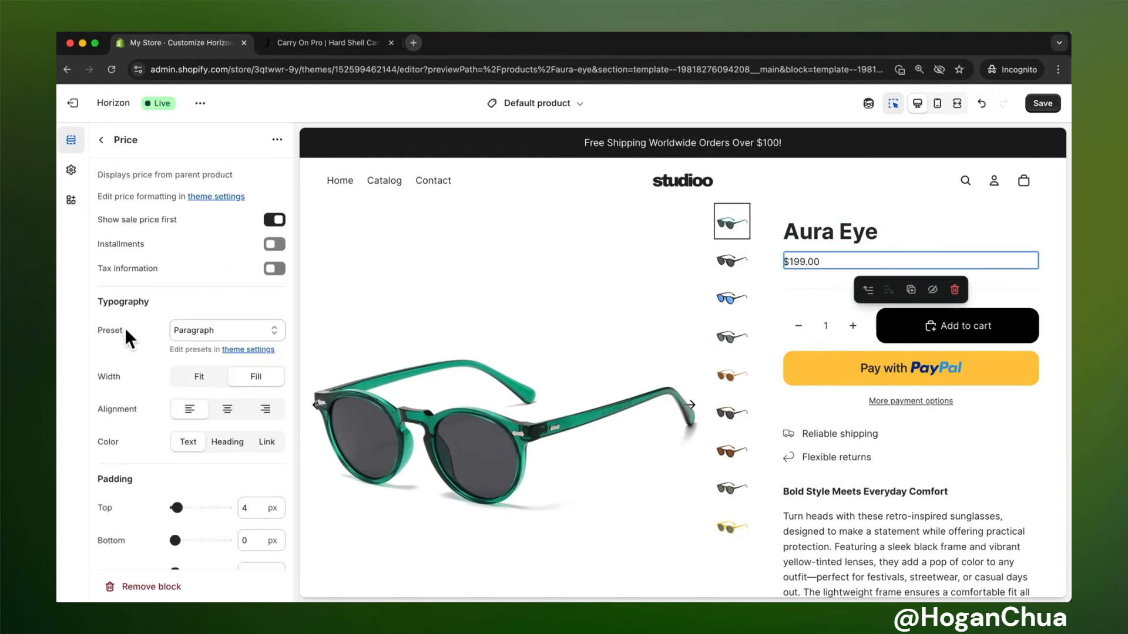
left_click(200, 328)
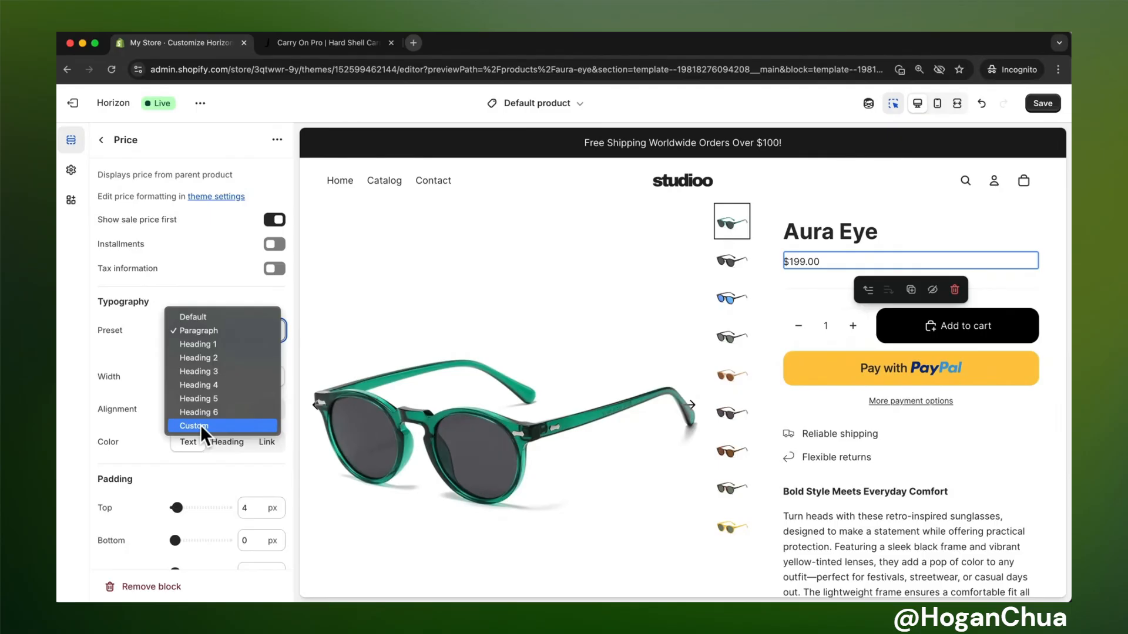
left_click(199, 424)
scroll(203, 426, "down", 2)
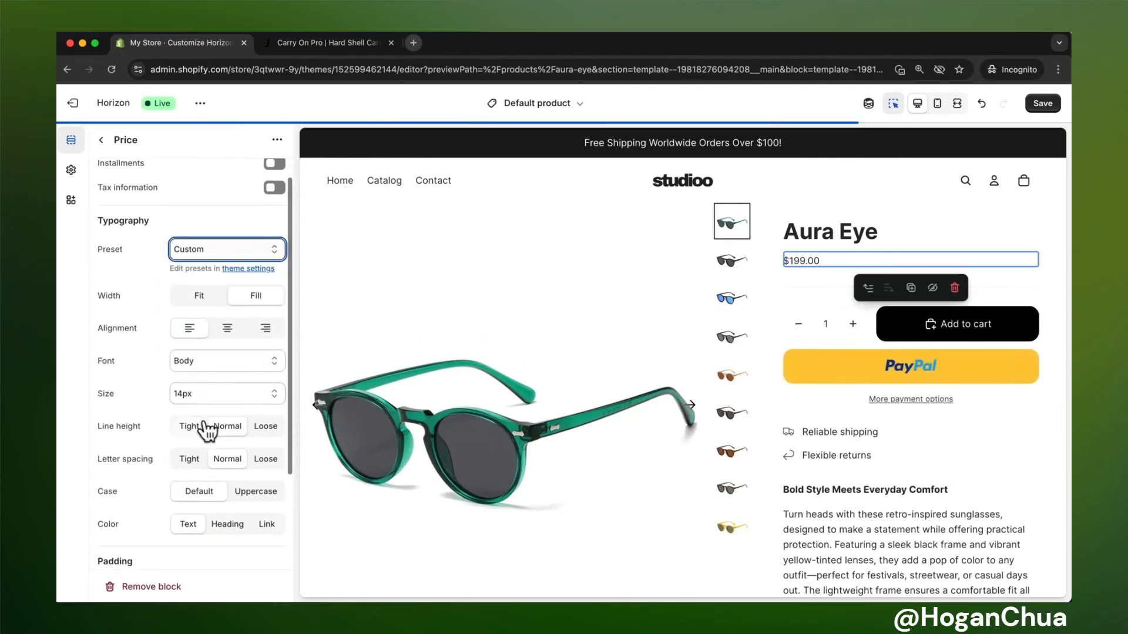
left_click(213, 392)
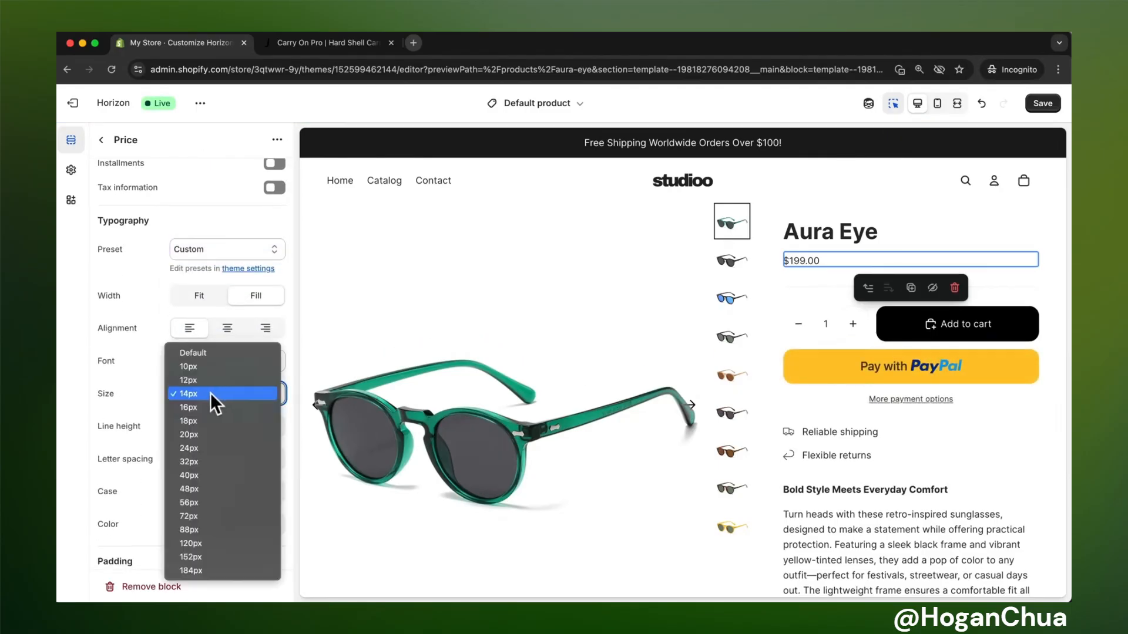
left_click(199, 421)
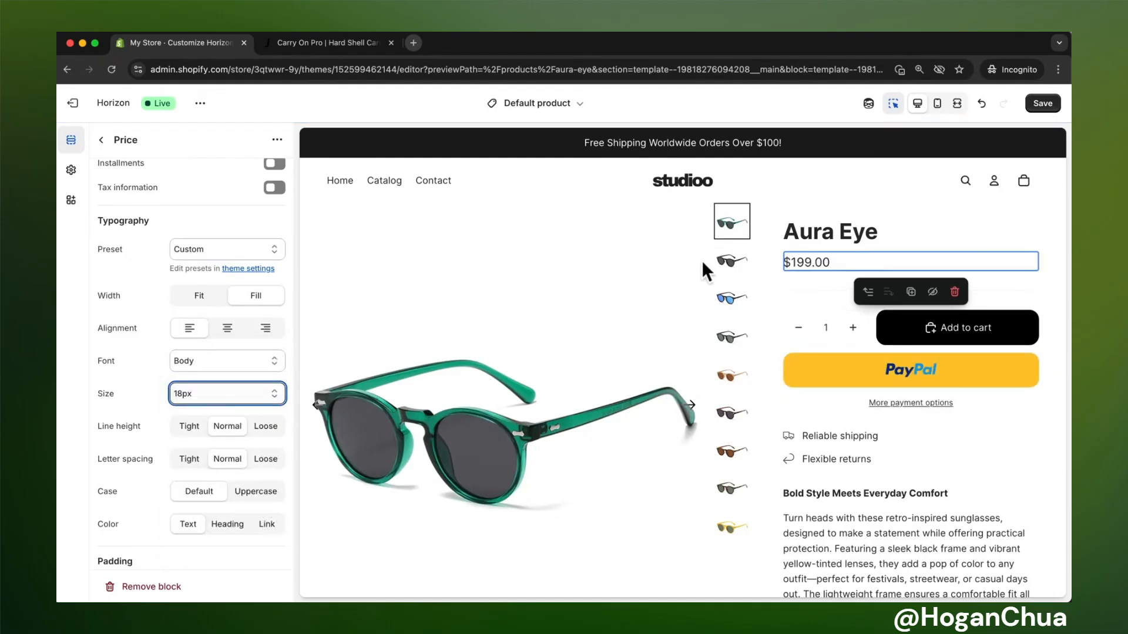
Step: Hide the Accelerated checkout block below the Add to cart button and return to the product template's section list
scroll(837, 311, "down", 2)
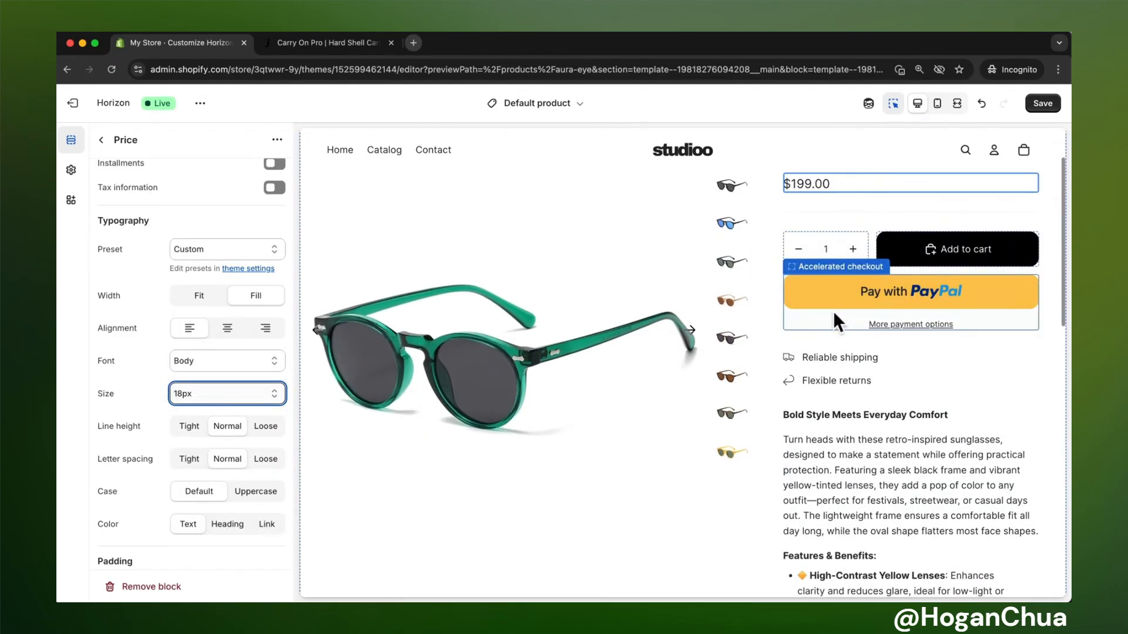
left_click(859, 272)
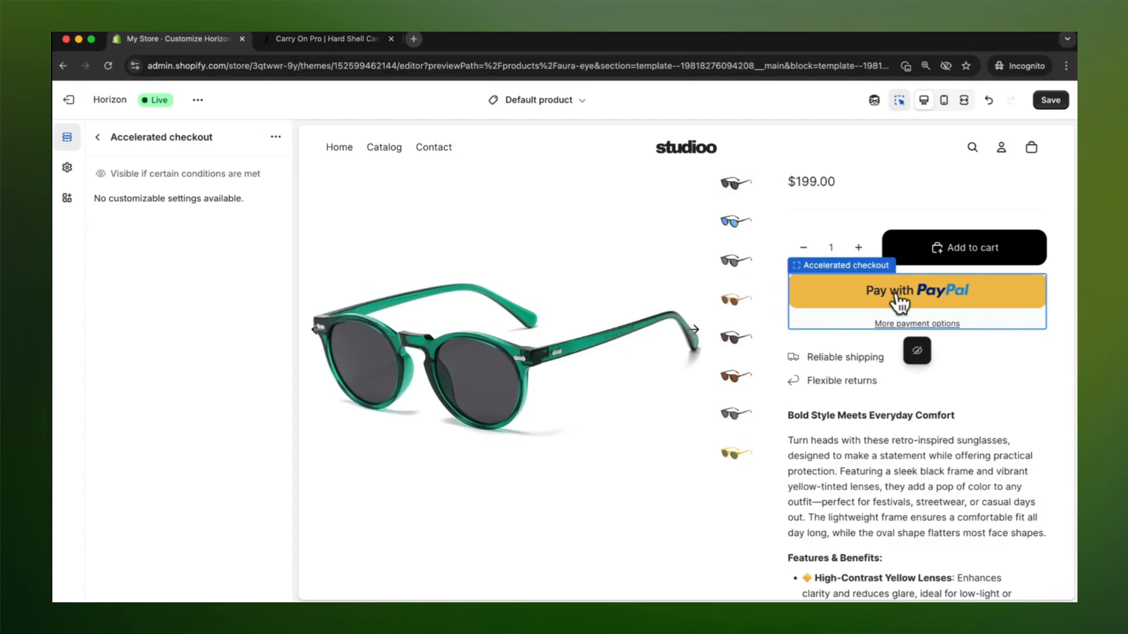
left_click(917, 351)
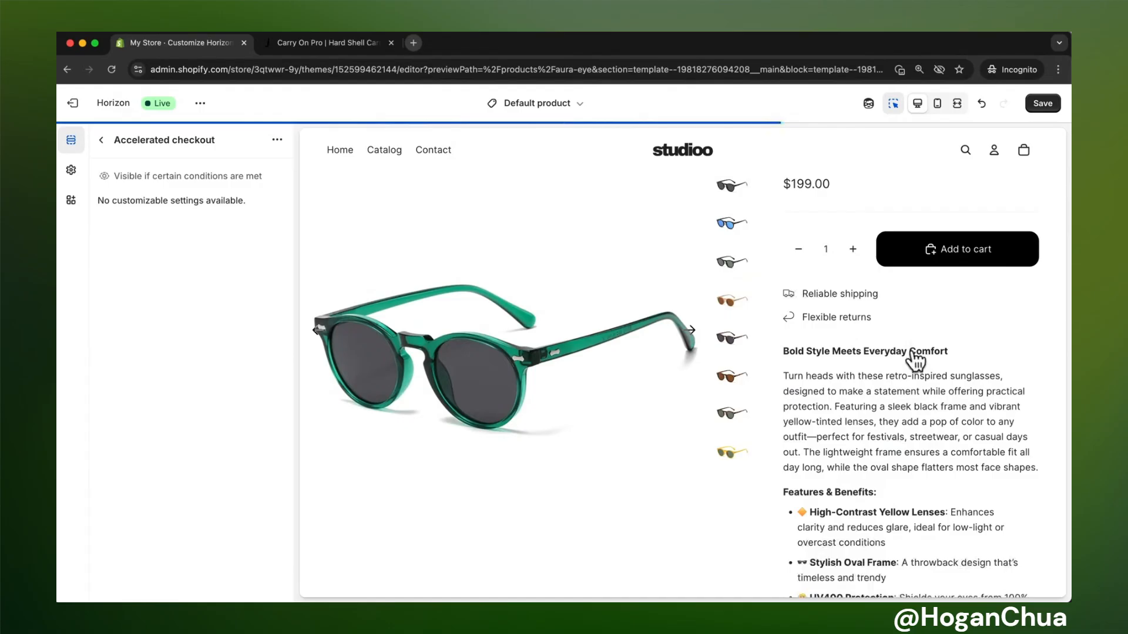
left_click(101, 140)
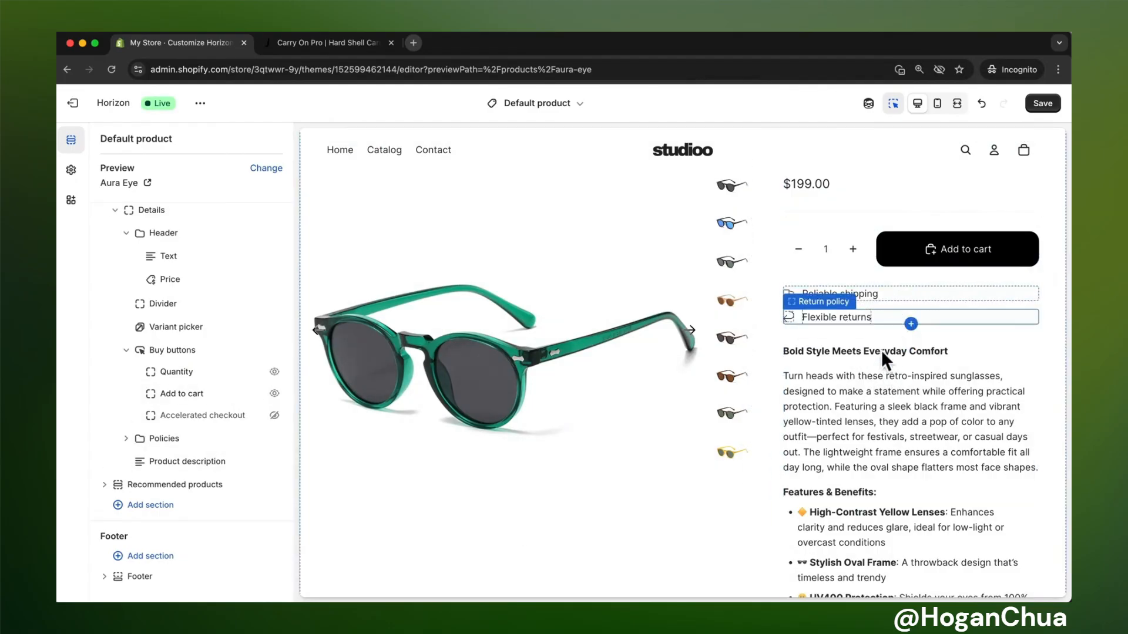
Step: Look over the product description and the Recommended products section with its card layout settings
scroll(885, 337, "down", 5)
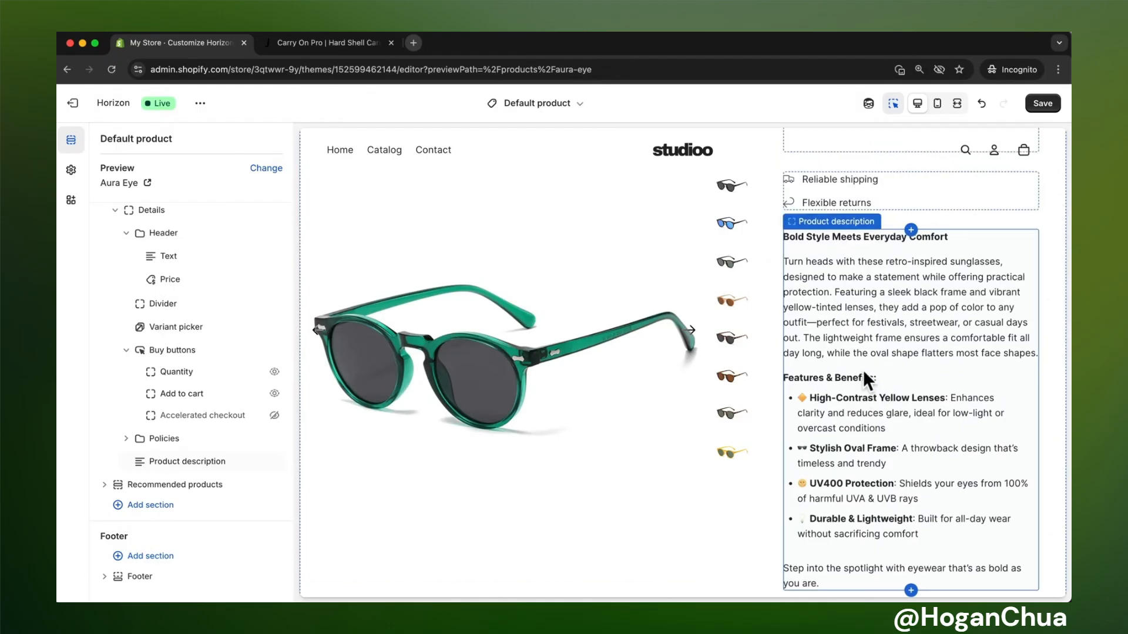
scroll(863, 369, "down", 3)
scroll(862, 369, "down", 3)
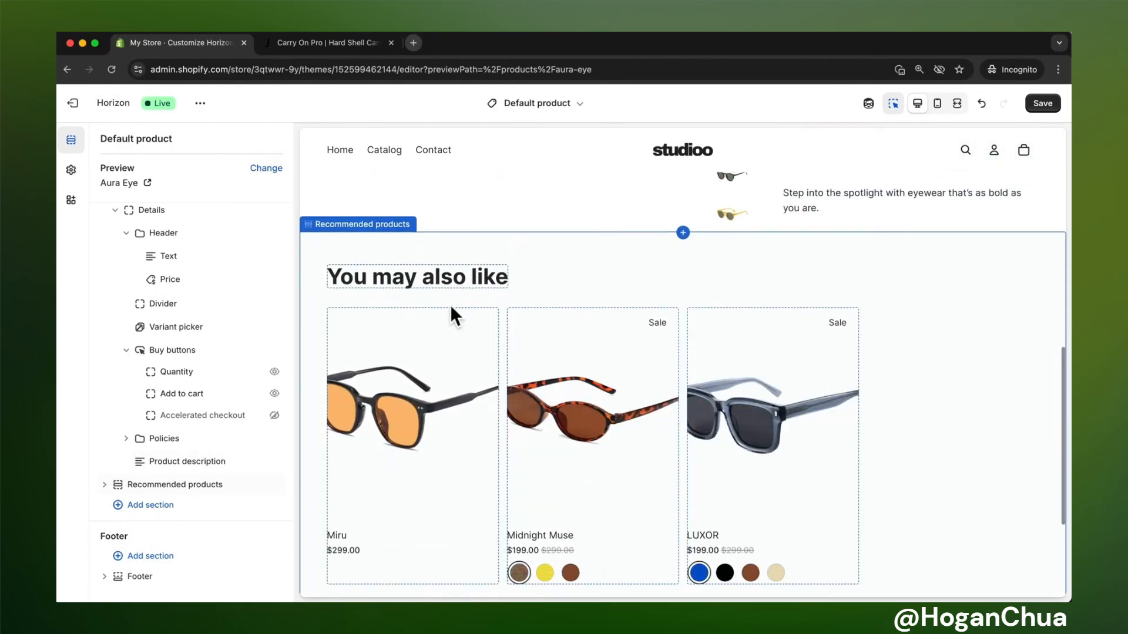
left_click(445, 254)
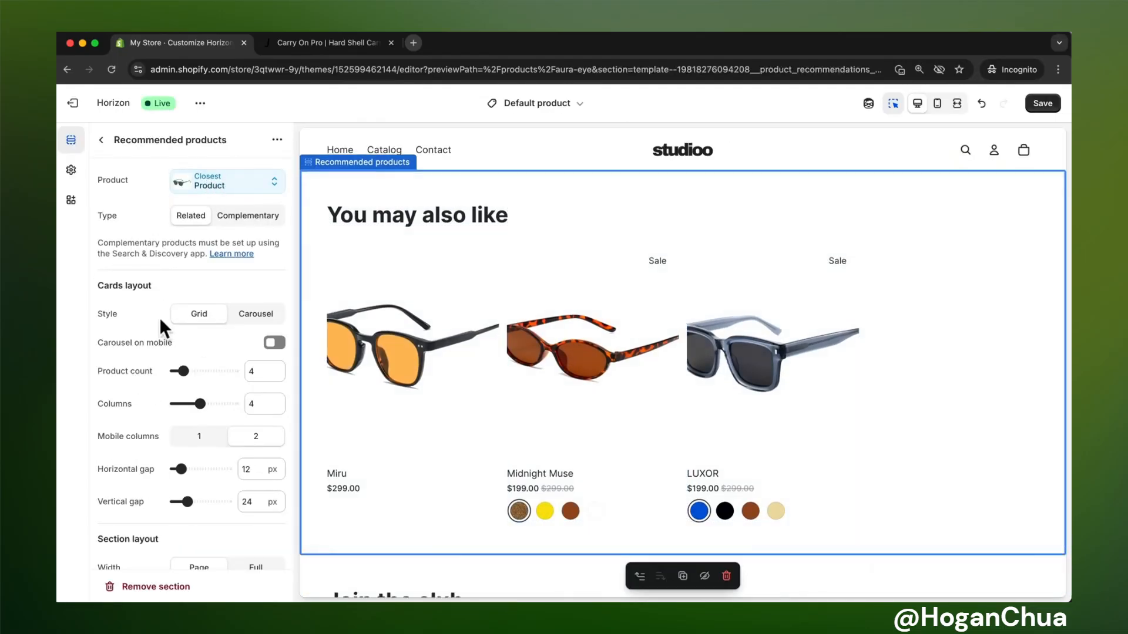
scroll(487, 327, "down", 3)
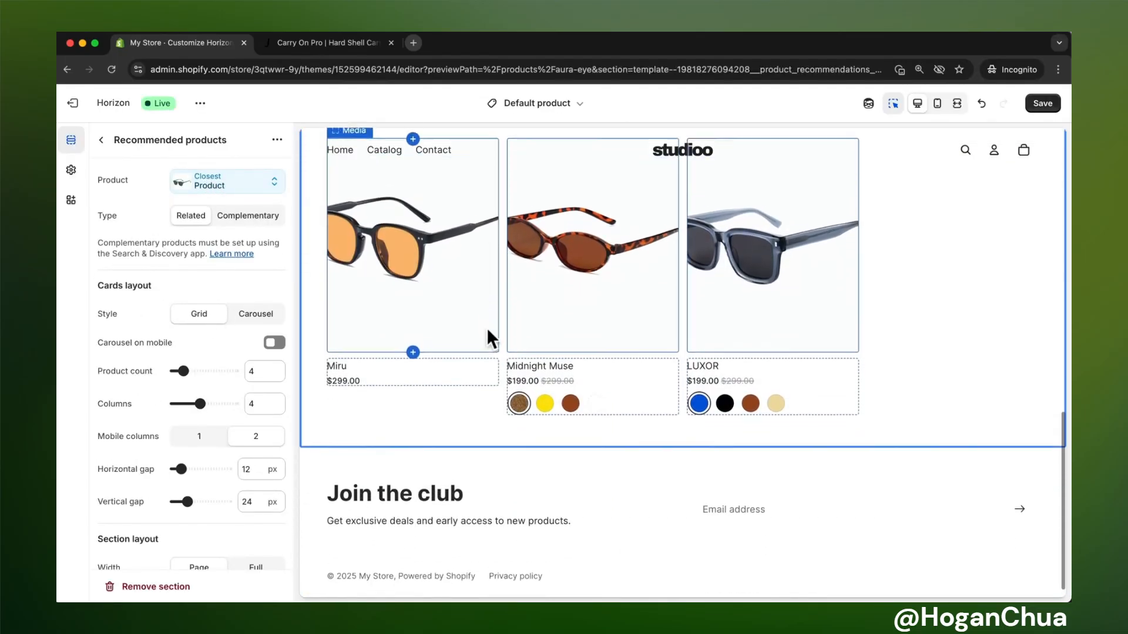
scroll(487, 326, "up", 9)
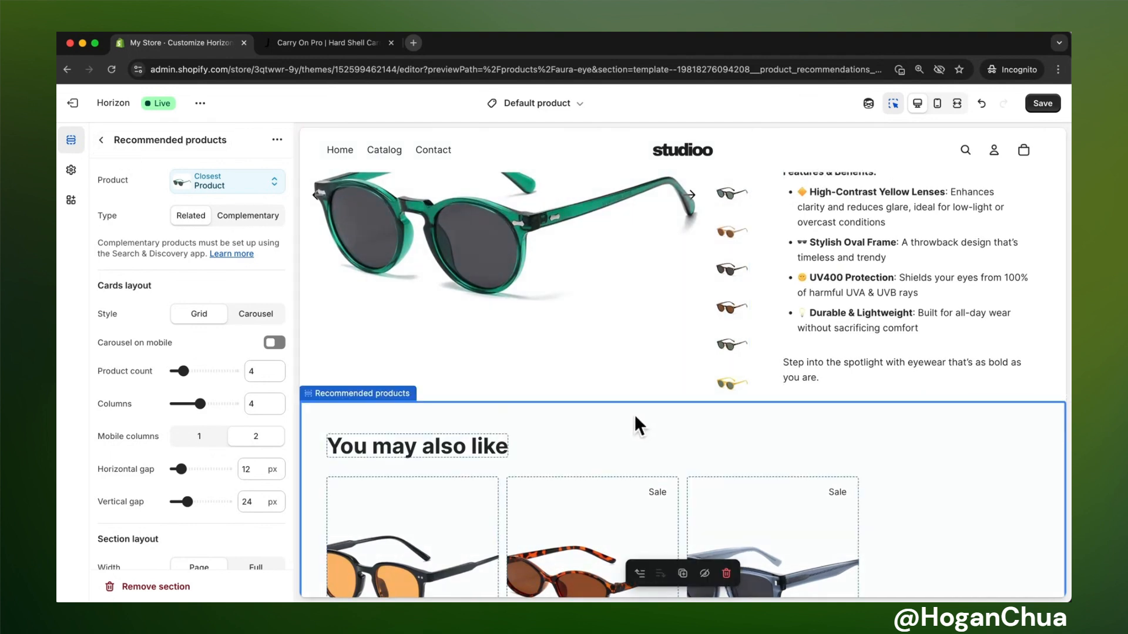
left_click(100, 144)
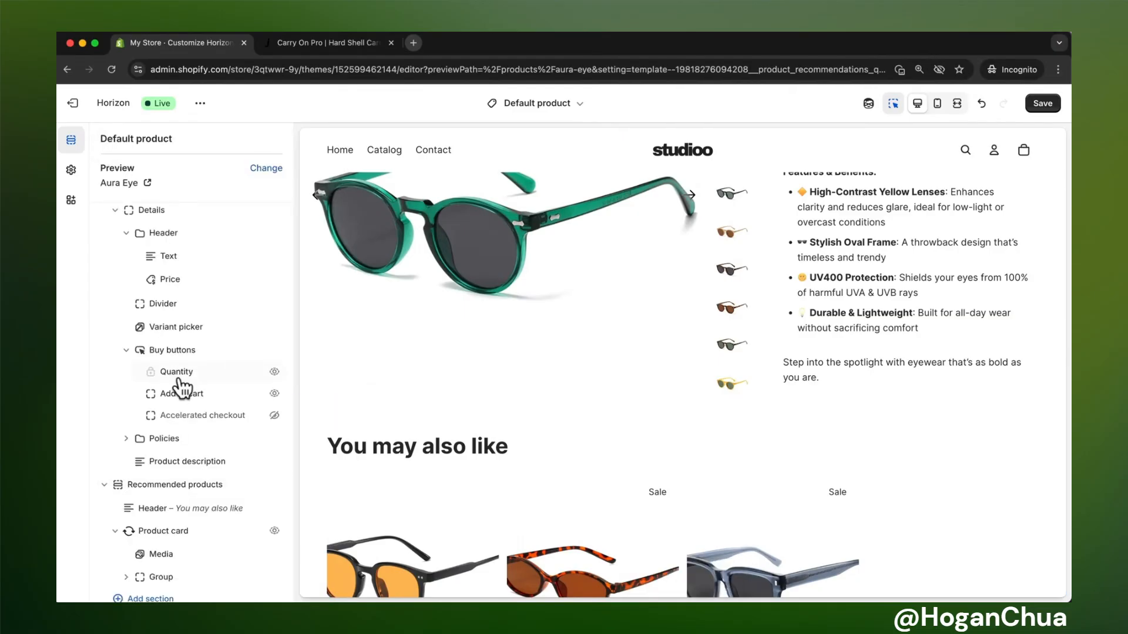
Step: Add an Editorial section to the product template and move it above Recommended products
scroll(179, 388, "down", 3)
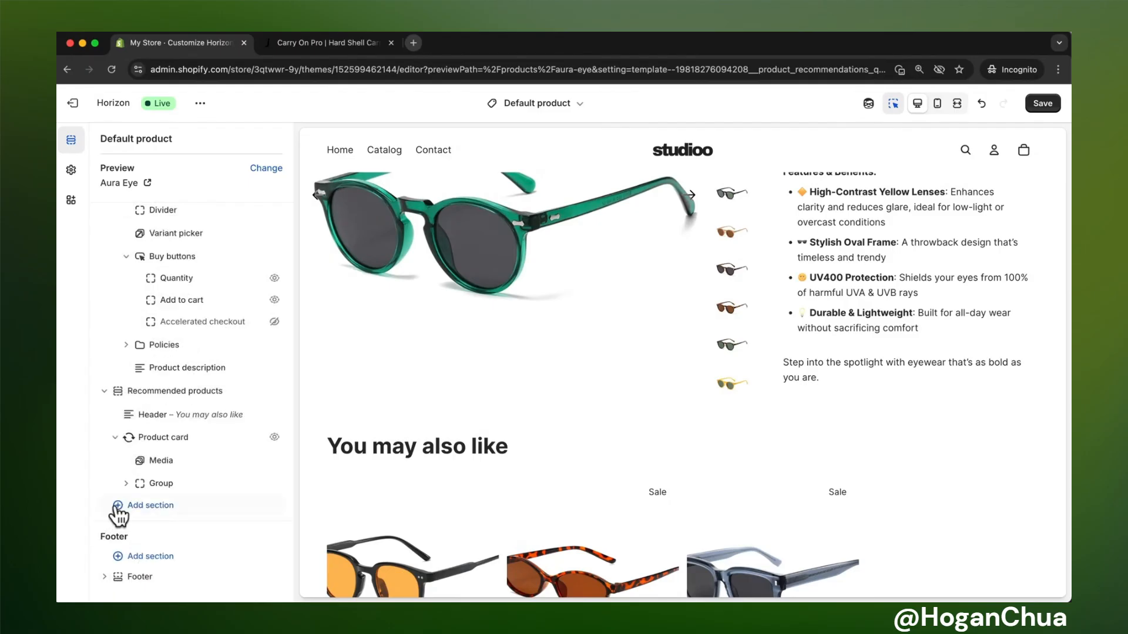
left_click(118, 505)
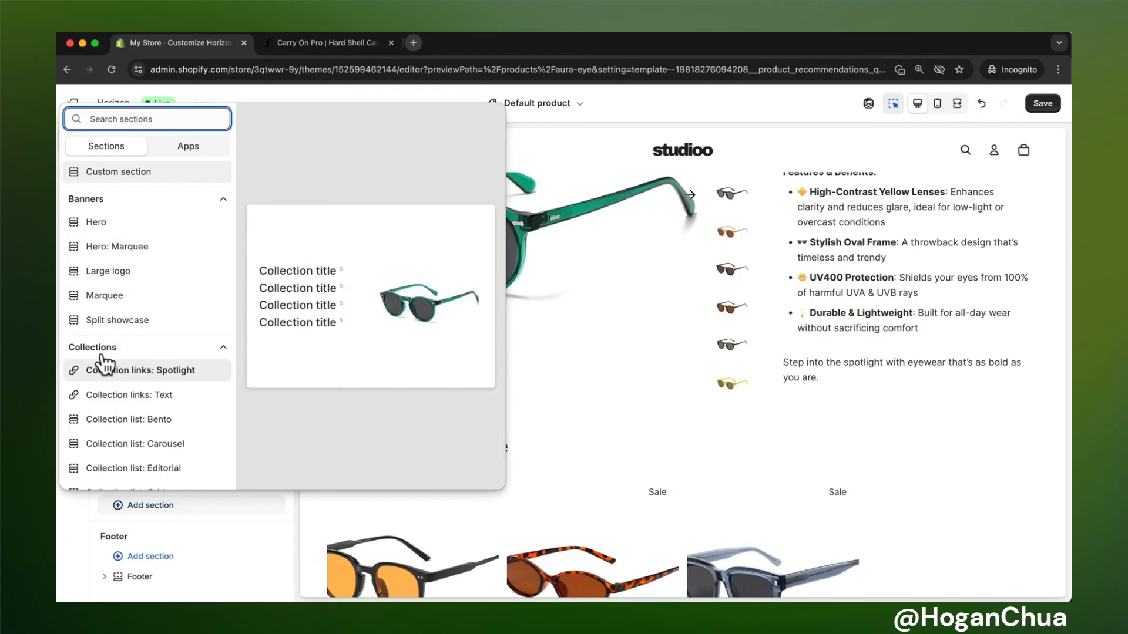
scroll(127, 388, "down", 7)
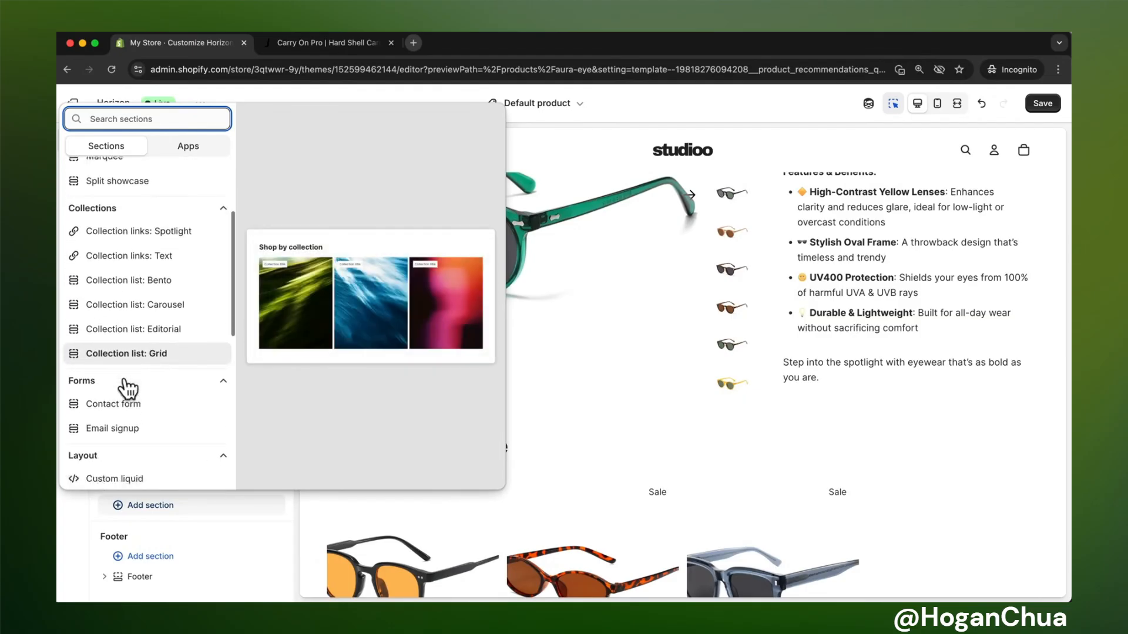
scroll(111, 385, "down", 3)
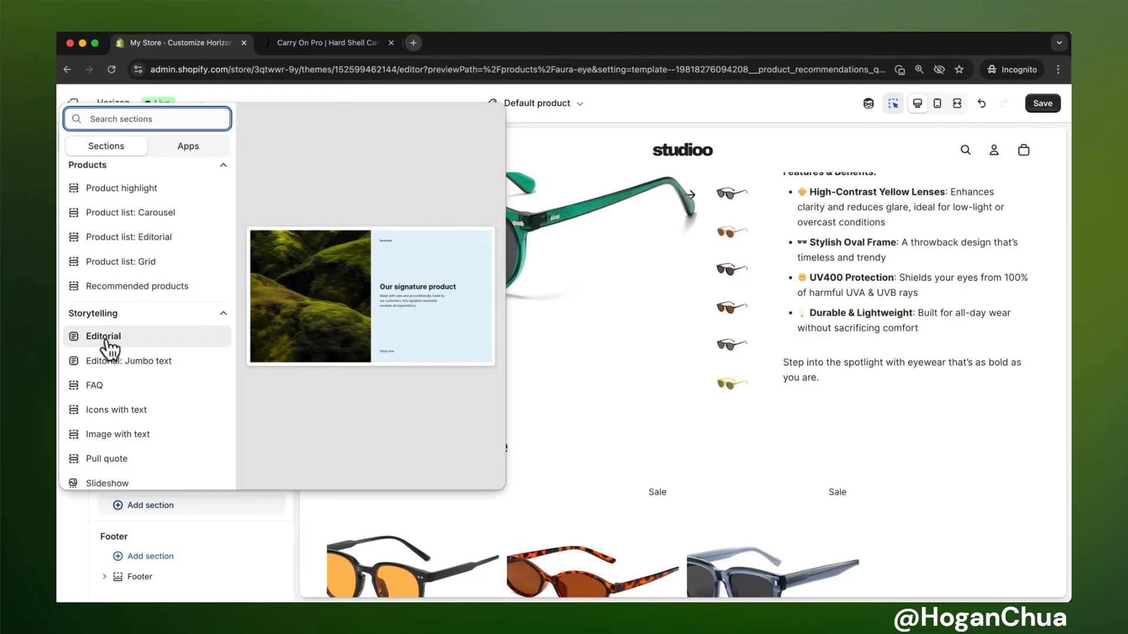
left_click(111, 338)
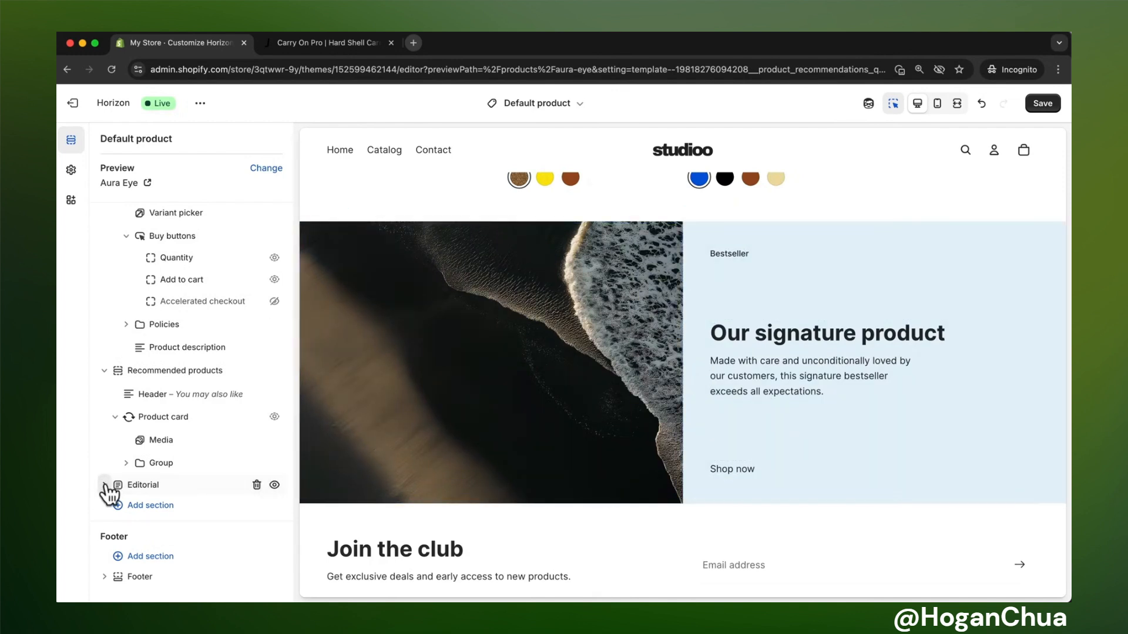
left_click_drag(108, 489, 111, 369)
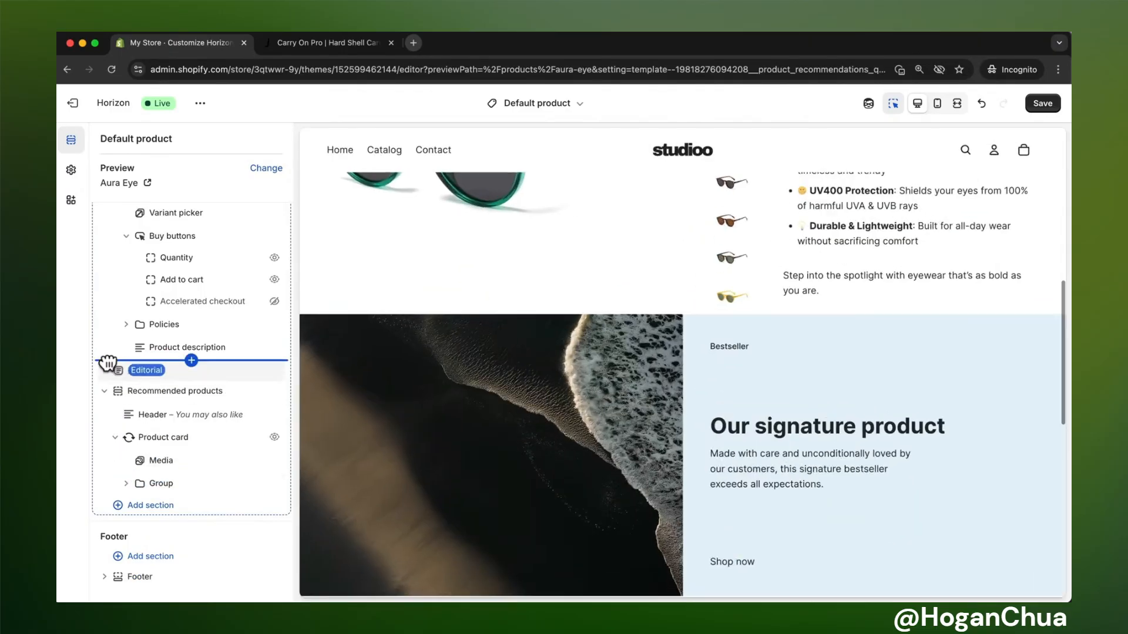
Step: Check the Editorial section's placement in the product page preview and save the template changes
left_click(809, 361)
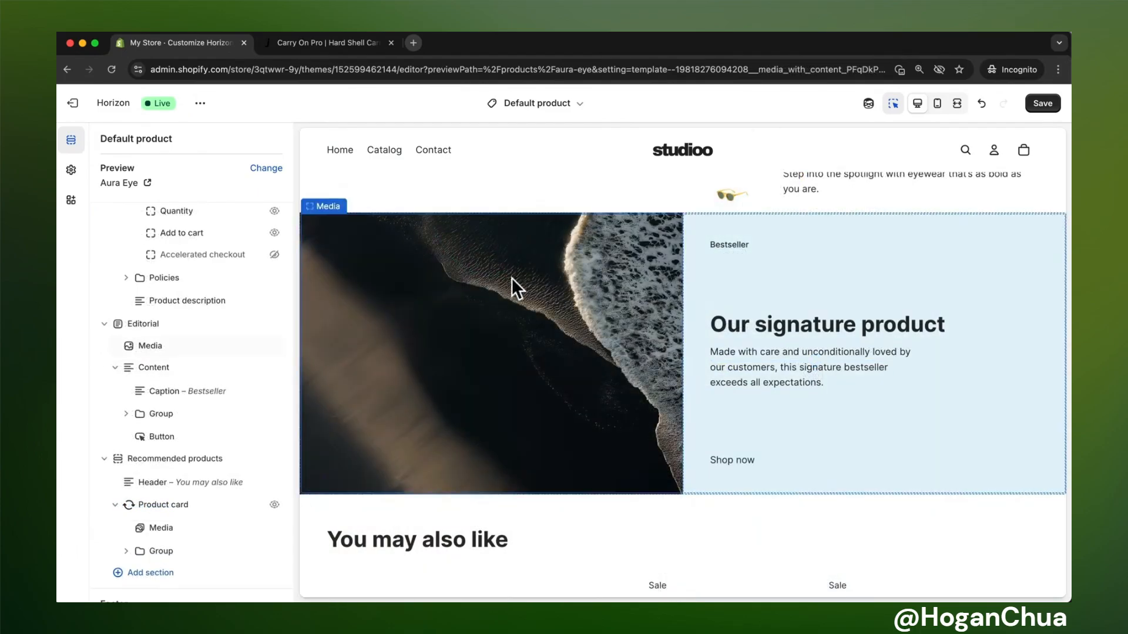
scroll(511, 277, "up", 3)
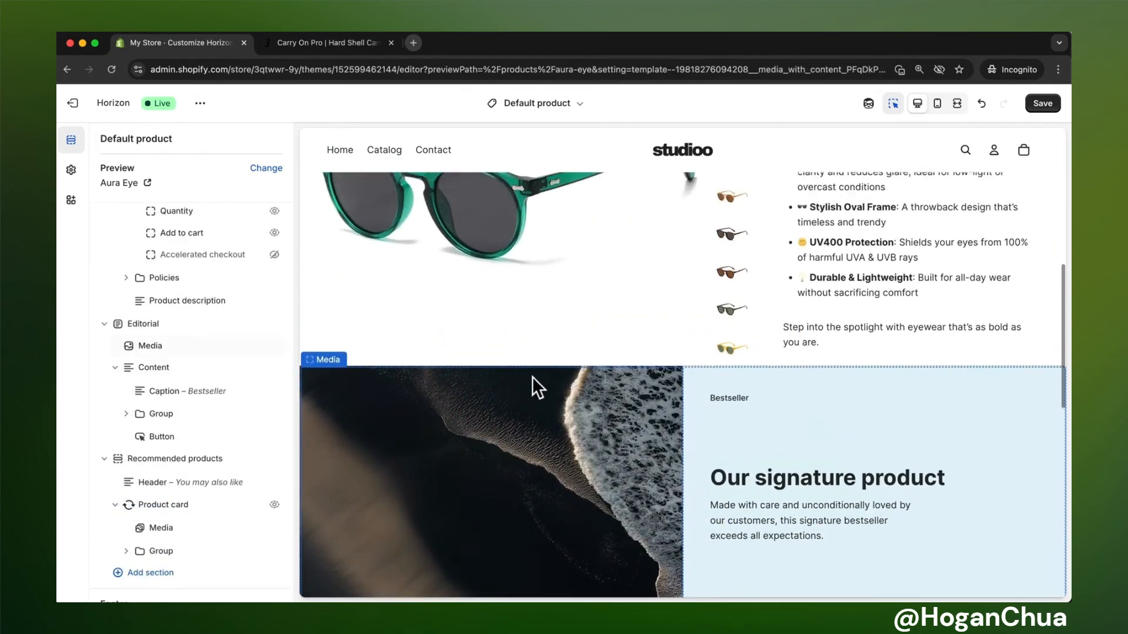
scroll(767, 418, "down", 3)
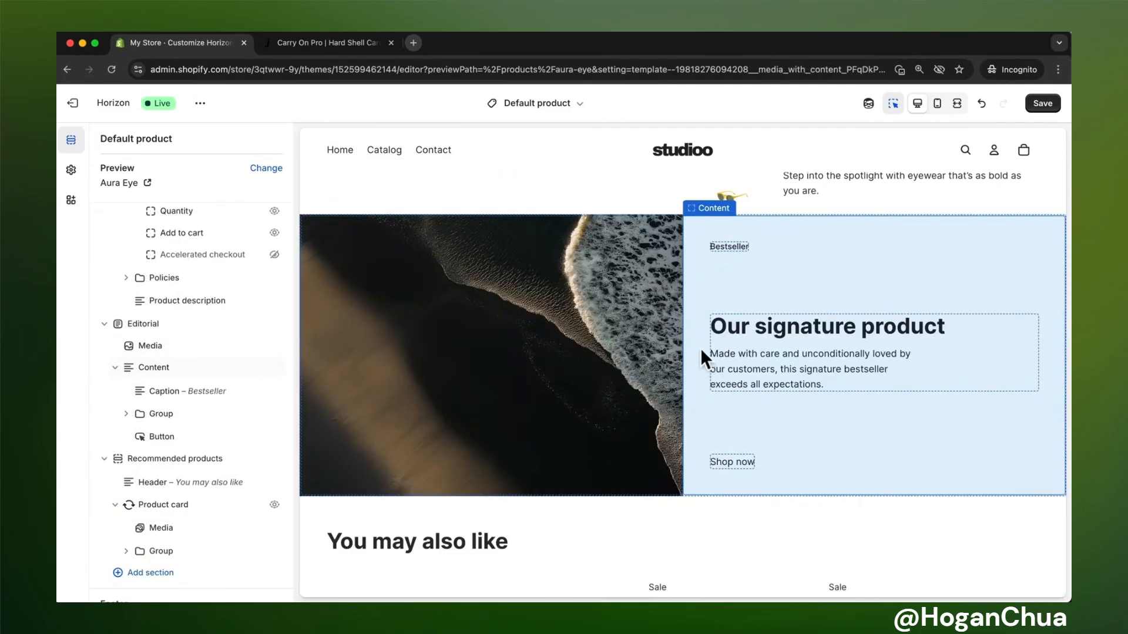
scroll(144, 502, "down", 1)
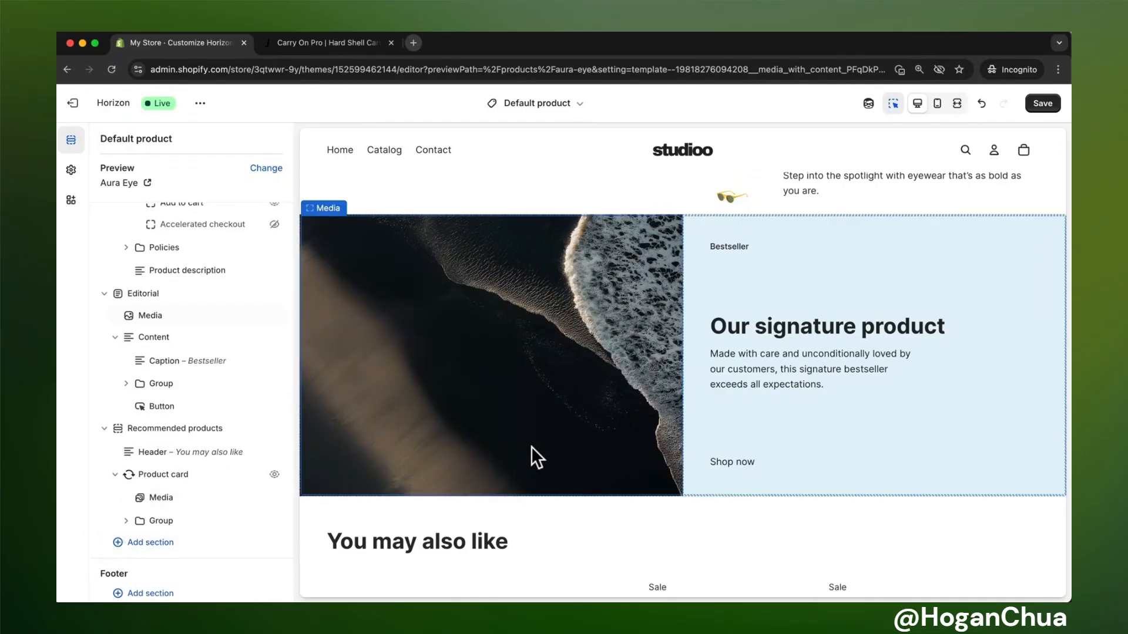
scroll(532, 456, "up", 2)
scroll(531, 446, "up", 4)
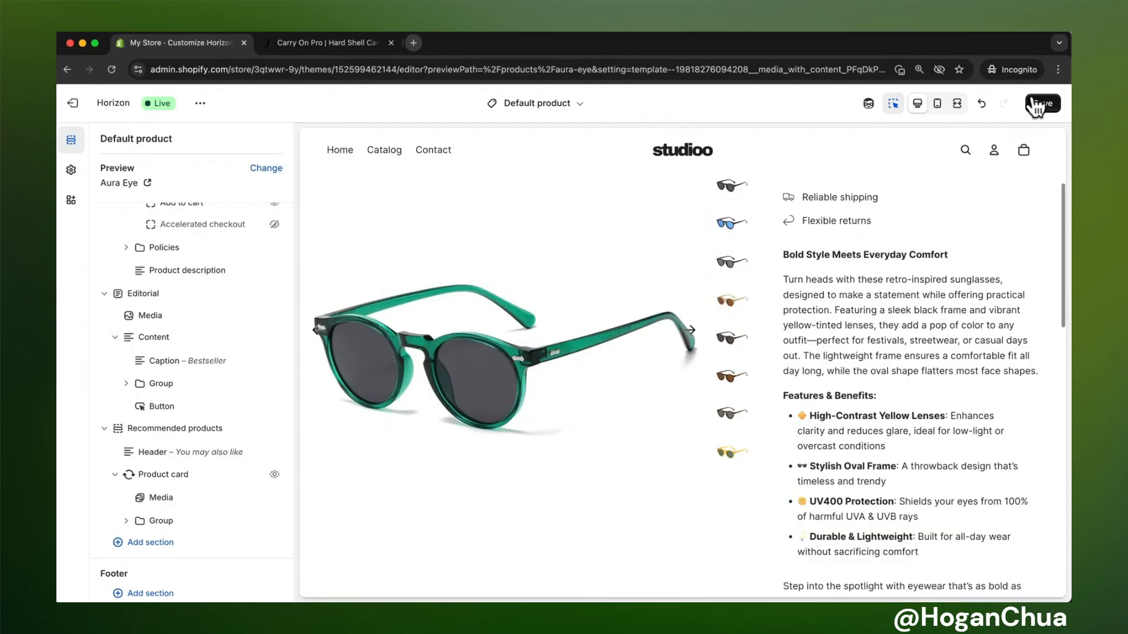
left_click(1041, 105)
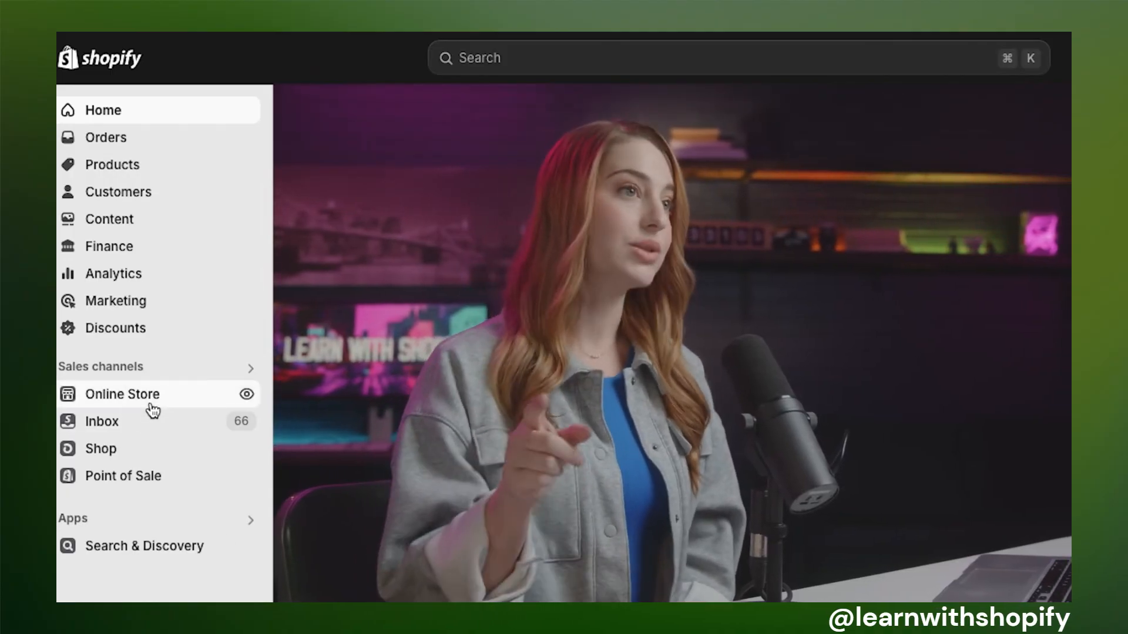
Step: Open the Online Store's Pages list and start adding a new page
left_click(151, 405)
left_click(121, 480)
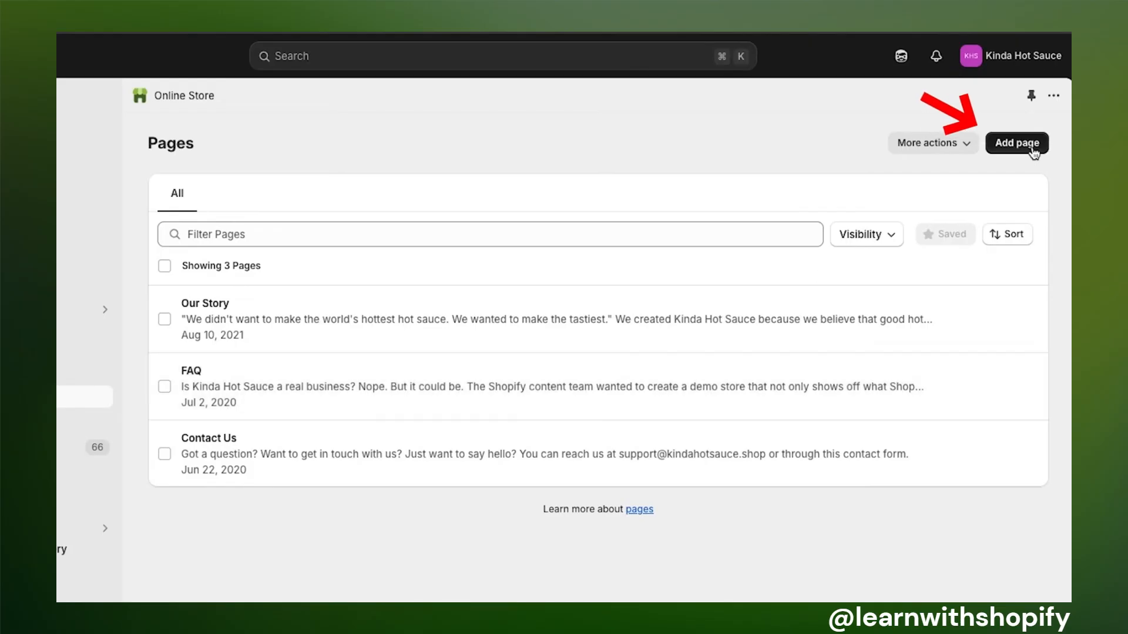
left_click(1033, 151)
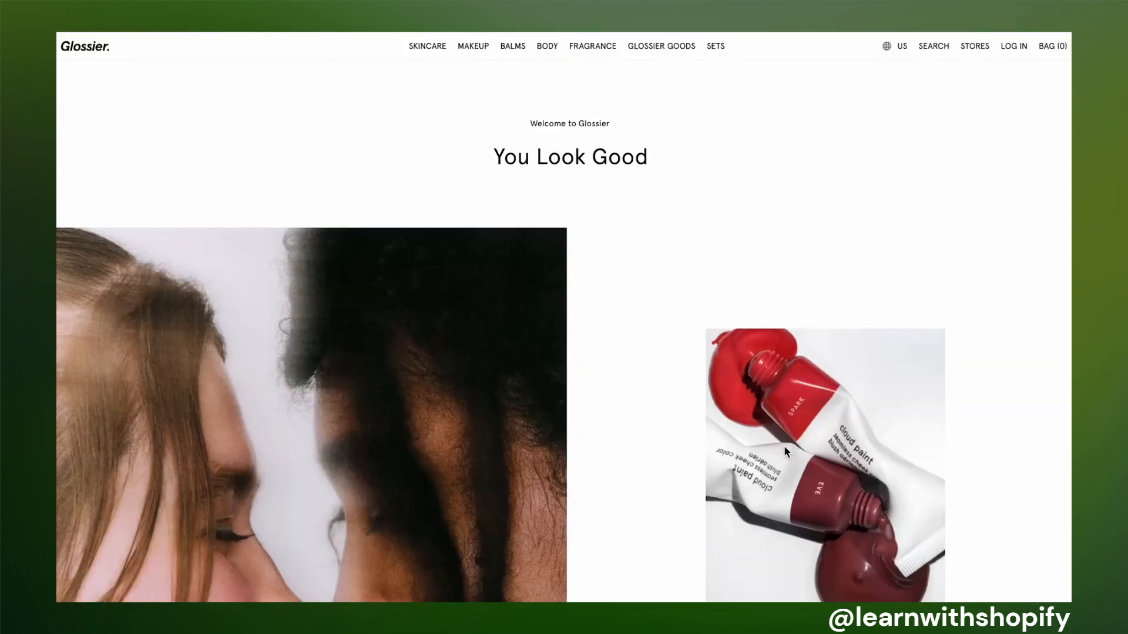
Step: Look through Glossier's page, from the brand introduction down to the footer links, as an example
scroll(820, 444, "down", 4)
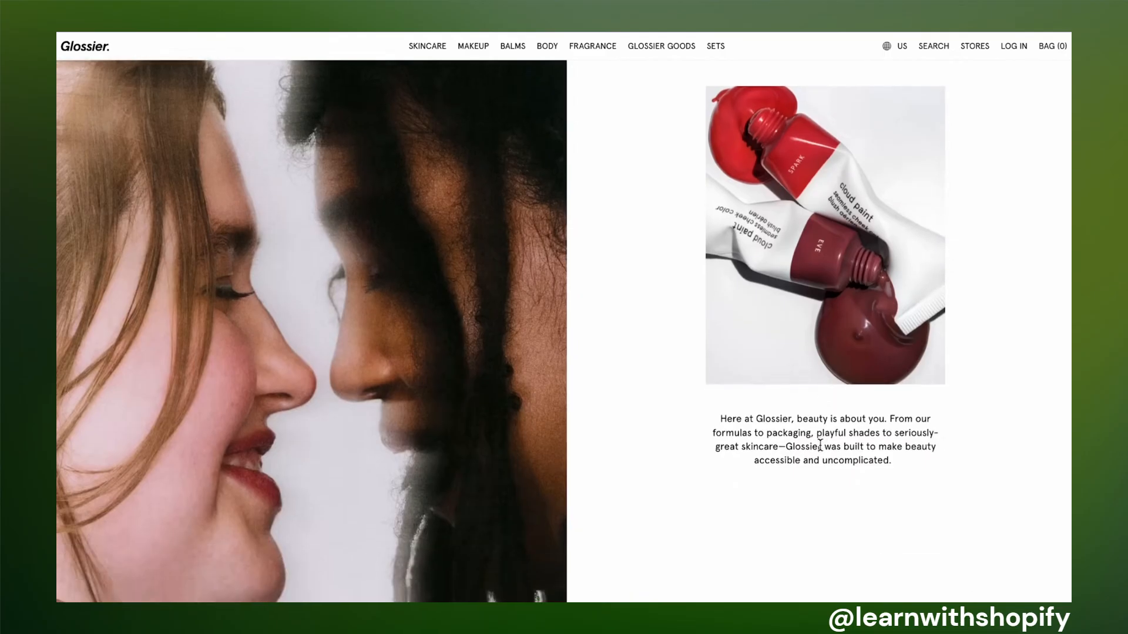
scroll(820, 444, "down", 12)
scroll(821, 450, "down", 11)
scroll(820, 445, "down", 10)
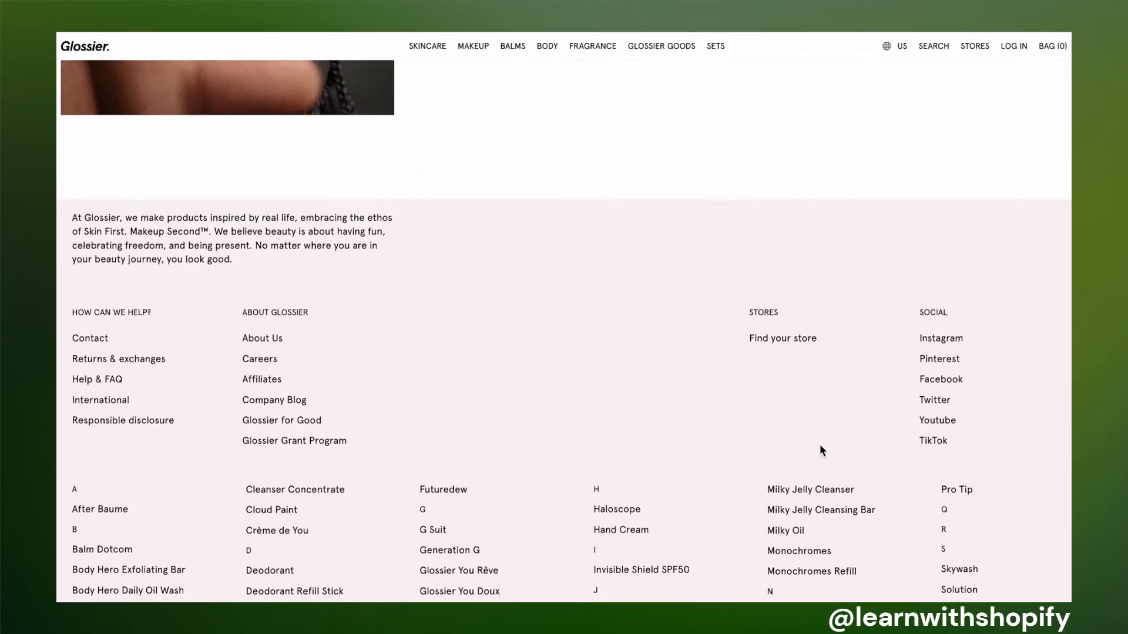
Step: Read Super Smalls' Our Story page down to the footer as an example, and review the store's drafted About Us page content
scroll(821, 448, "down", 6)
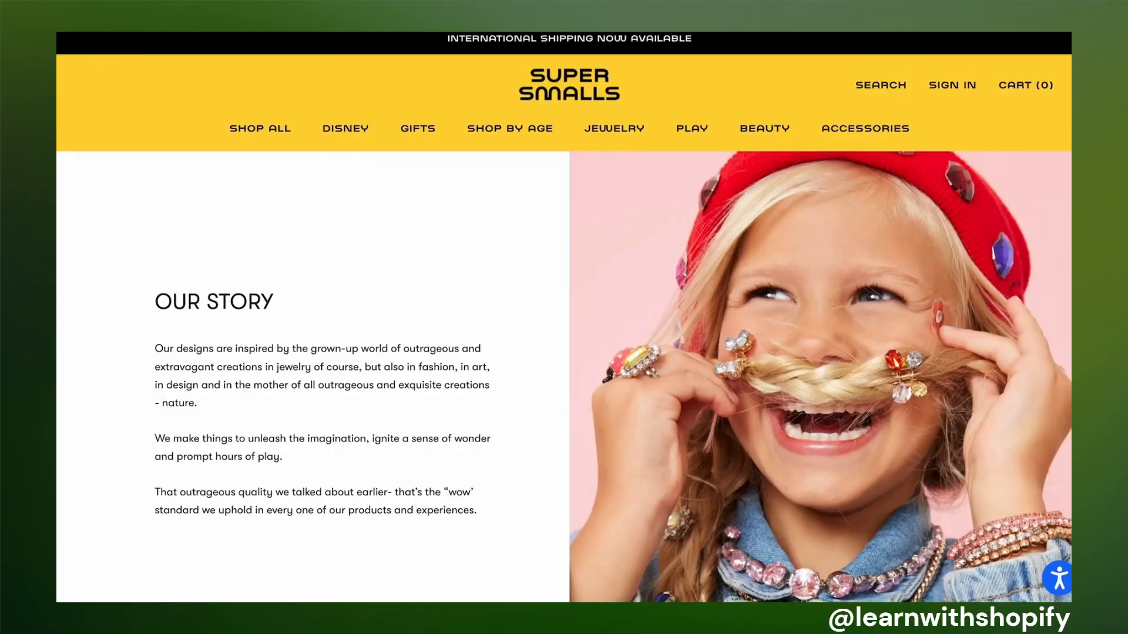
scroll(564, 352, "down", 7)
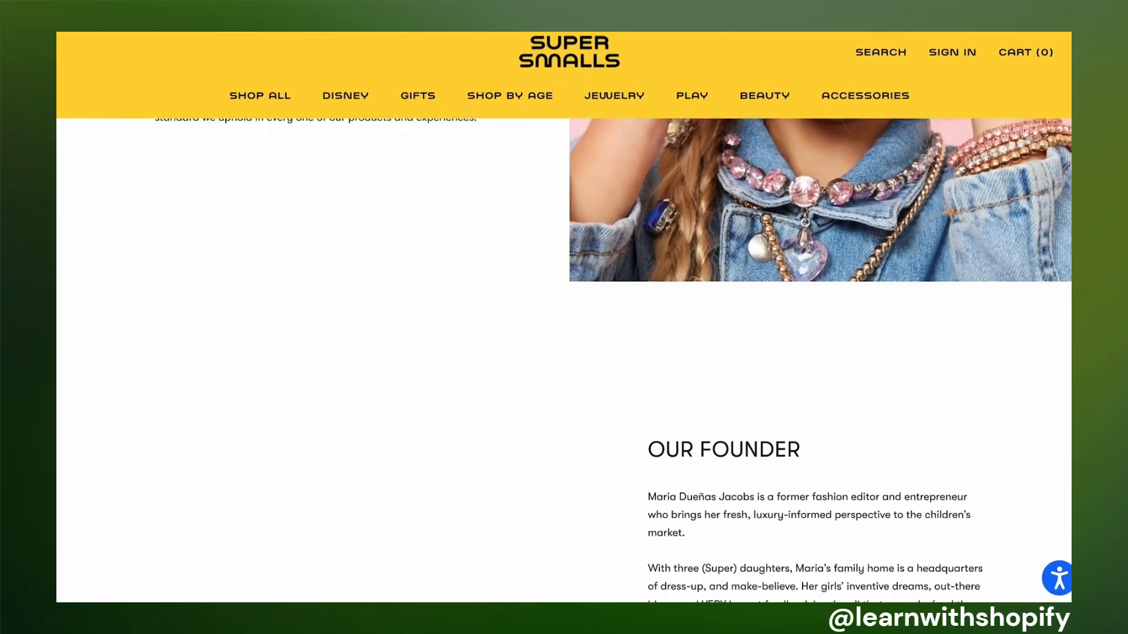
scroll(564, 352, "down", 7)
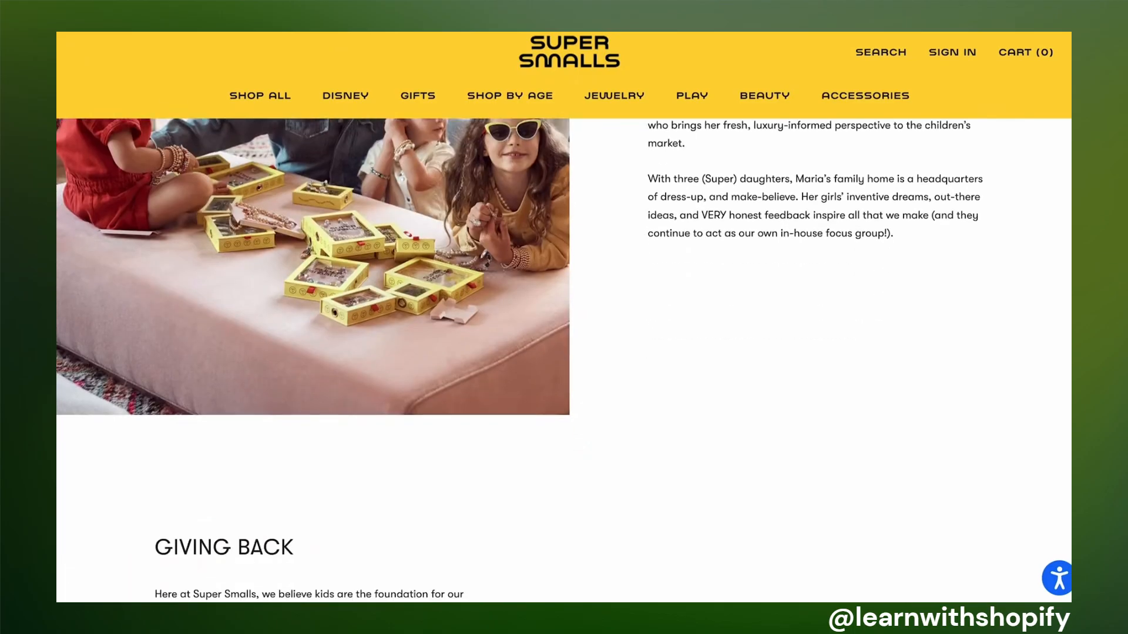
scroll(564, 353, "down", 6)
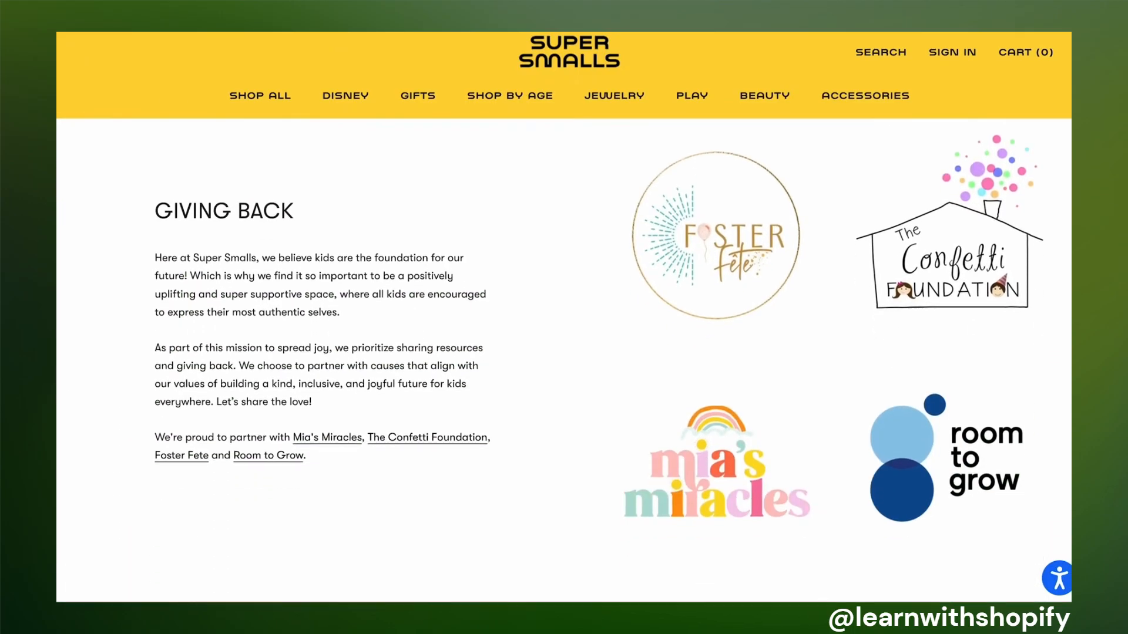
scroll(564, 352, "down", 8)
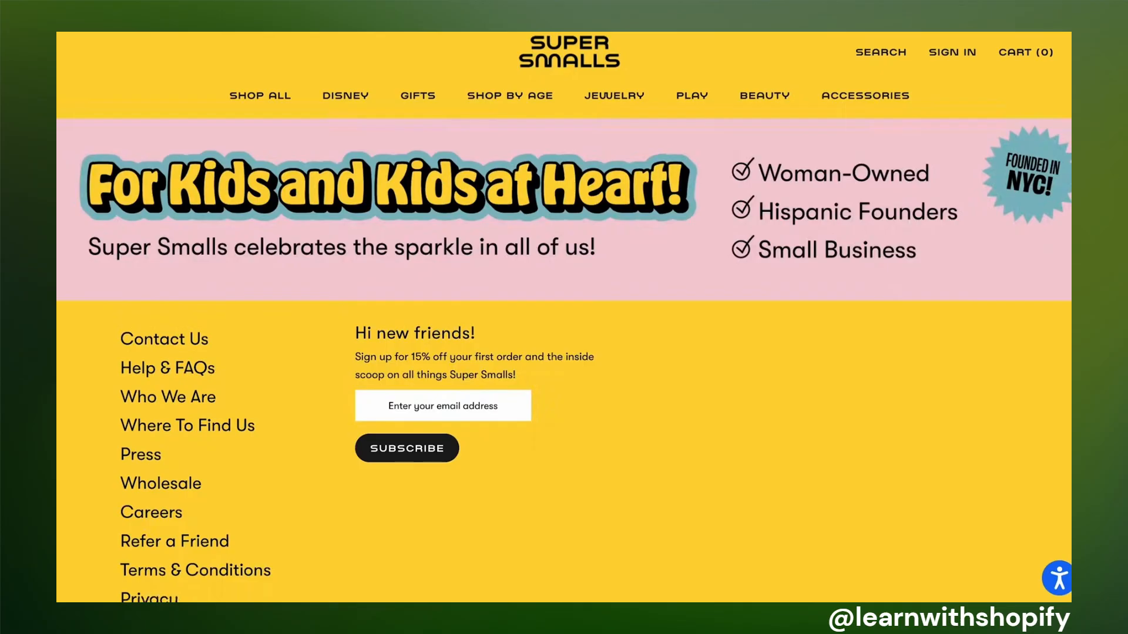
scroll(564, 353, "down", 3)
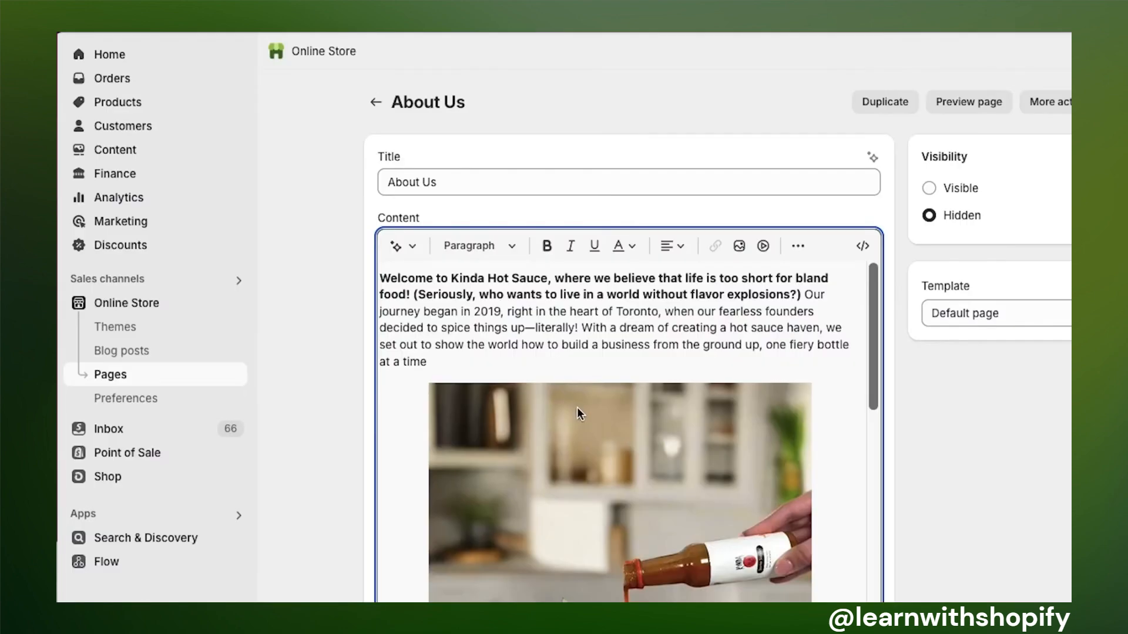
scroll(577, 407, "down", 10)
scroll(577, 407, "up", 10)
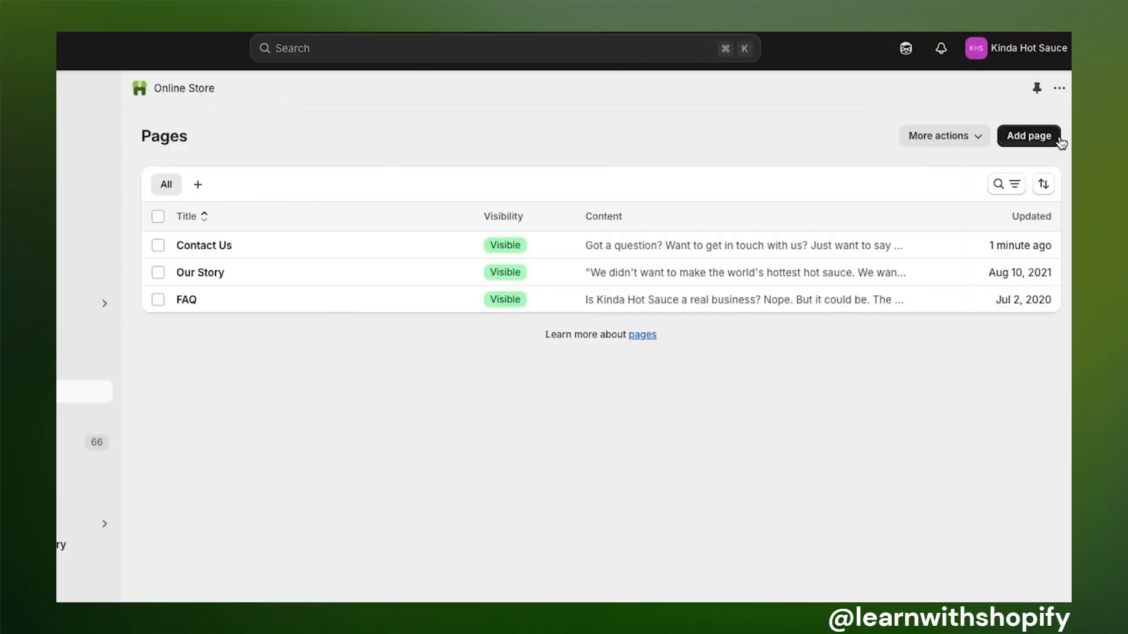
Step: Add a store page titled Contact Us with pasted body content, and look over Nike's Get Help page for reference
left_click(1027, 134)
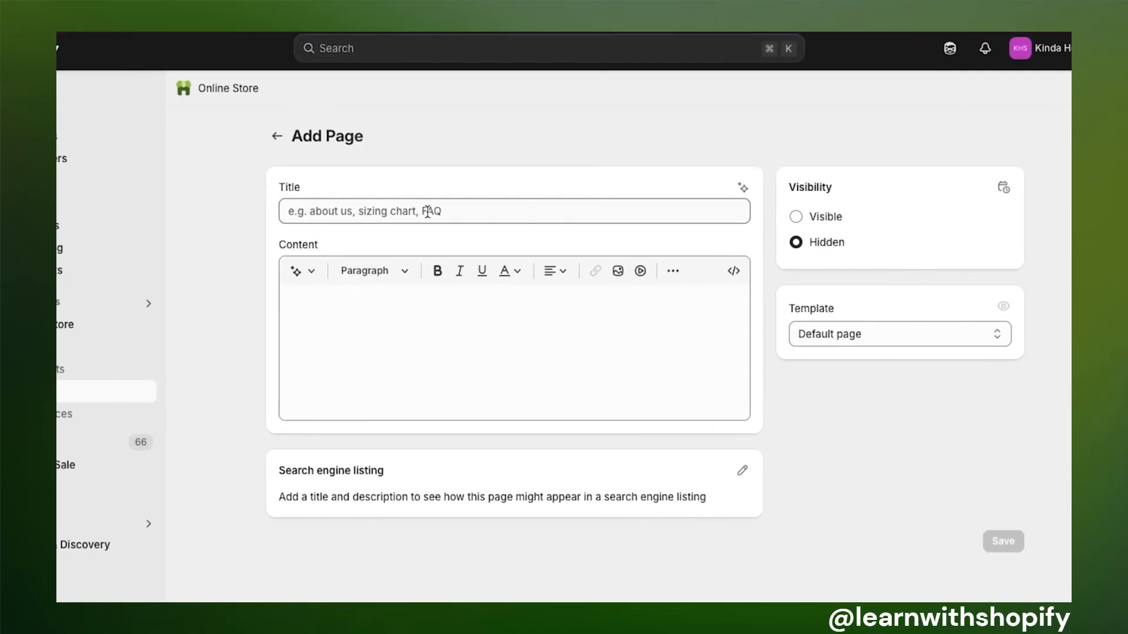
left_click(427, 213)
type("Contact Us")
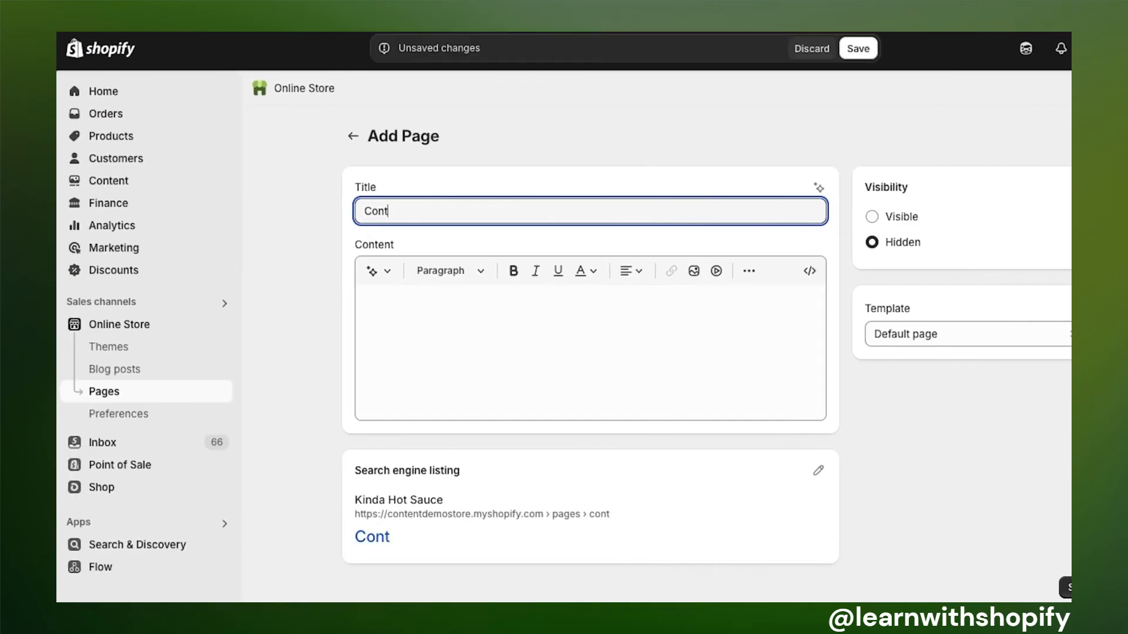
left_click(596, 318)
key("ctrl+v")
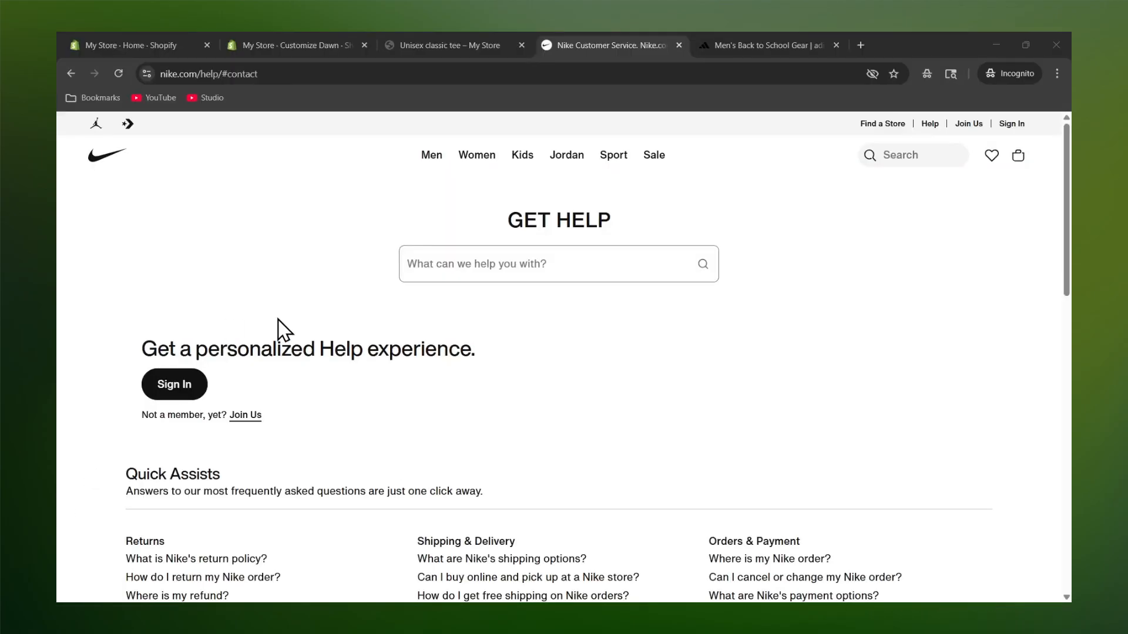
scroll(367, 243, "down", 10)
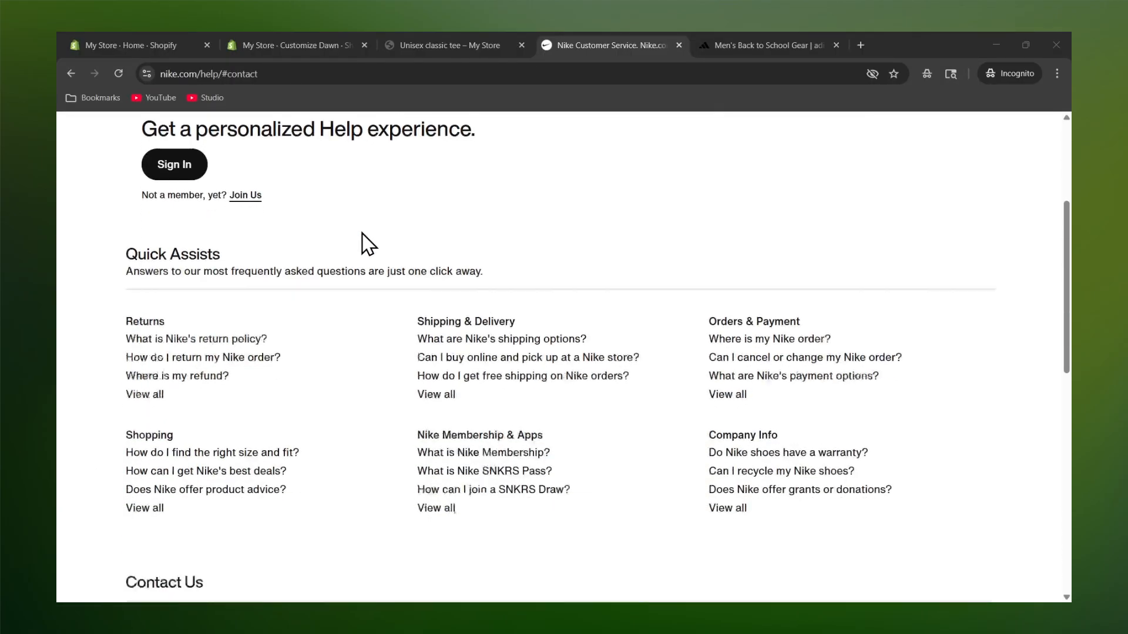
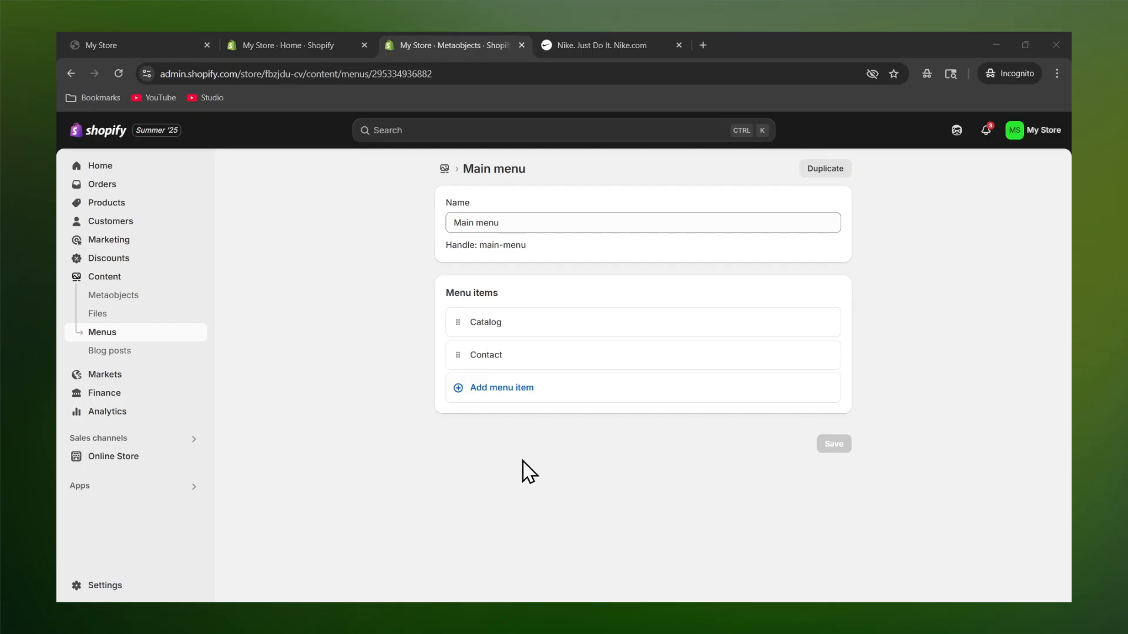
Step: Add an About Us item linked to the About Us page to the Main menu, and reload the storefront to check it
left_click(529, 389)
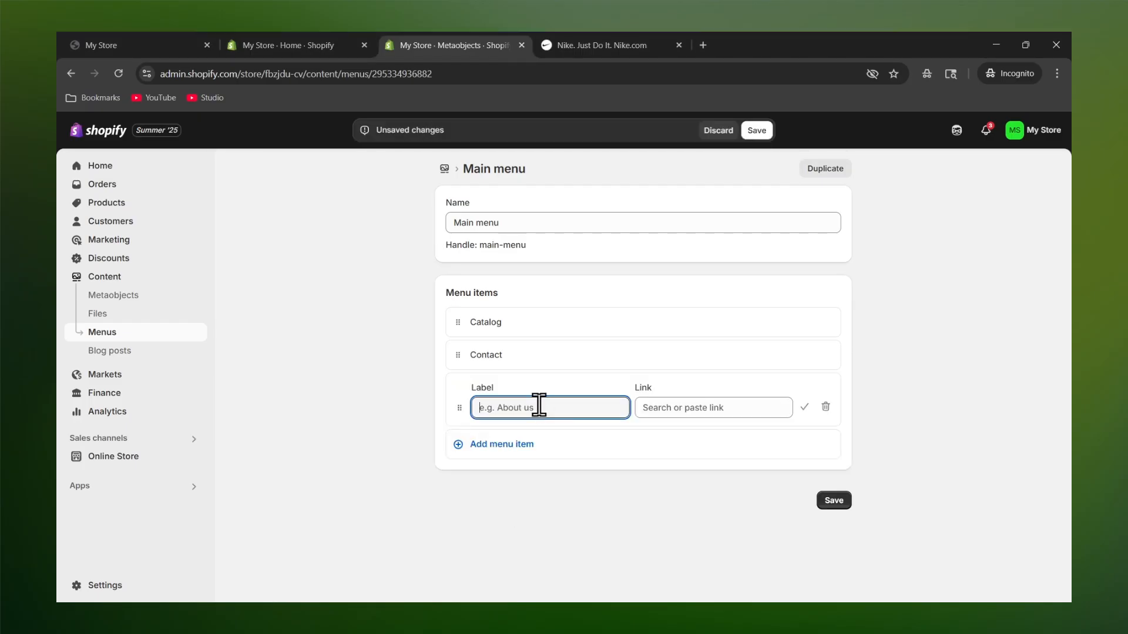
type("About Us")
left_click(719, 407)
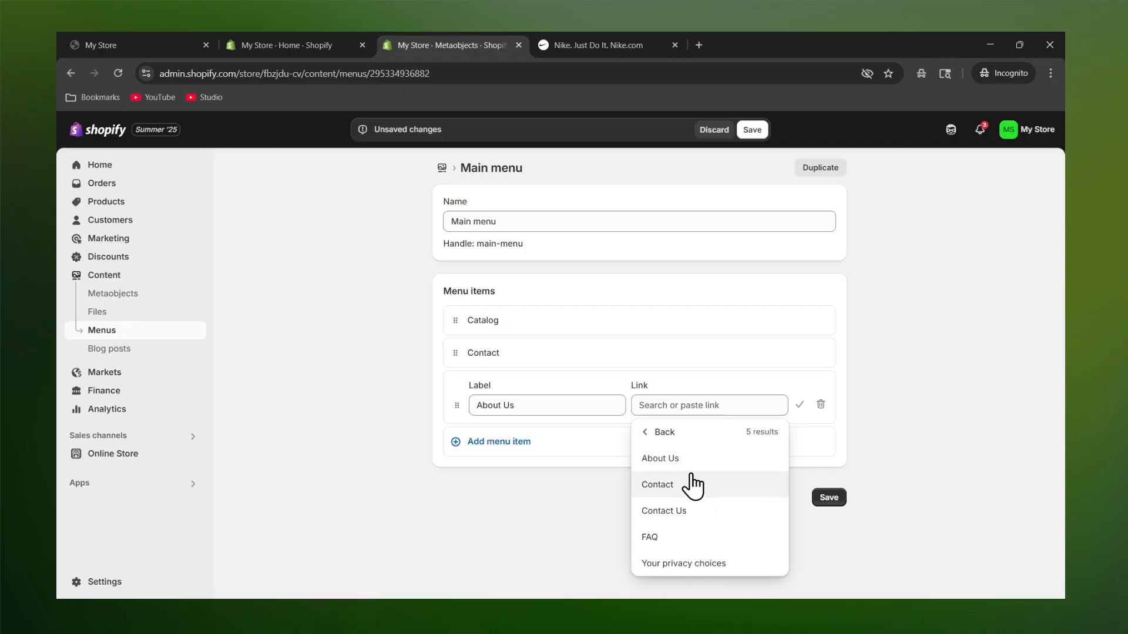
left_click(676, 459)
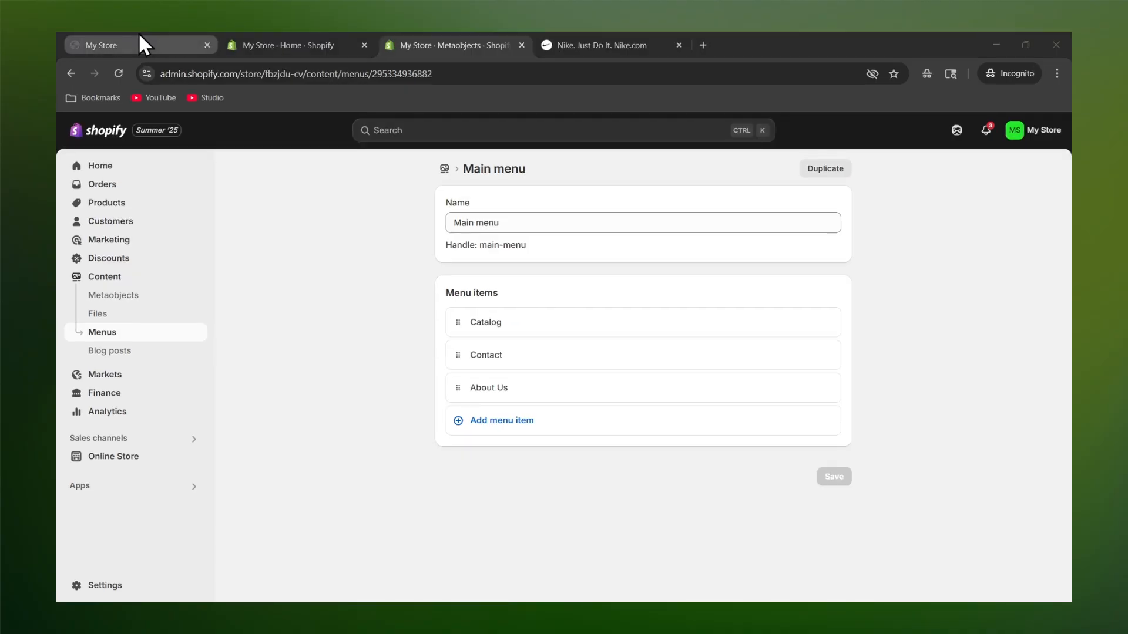
left_click(139, 39)
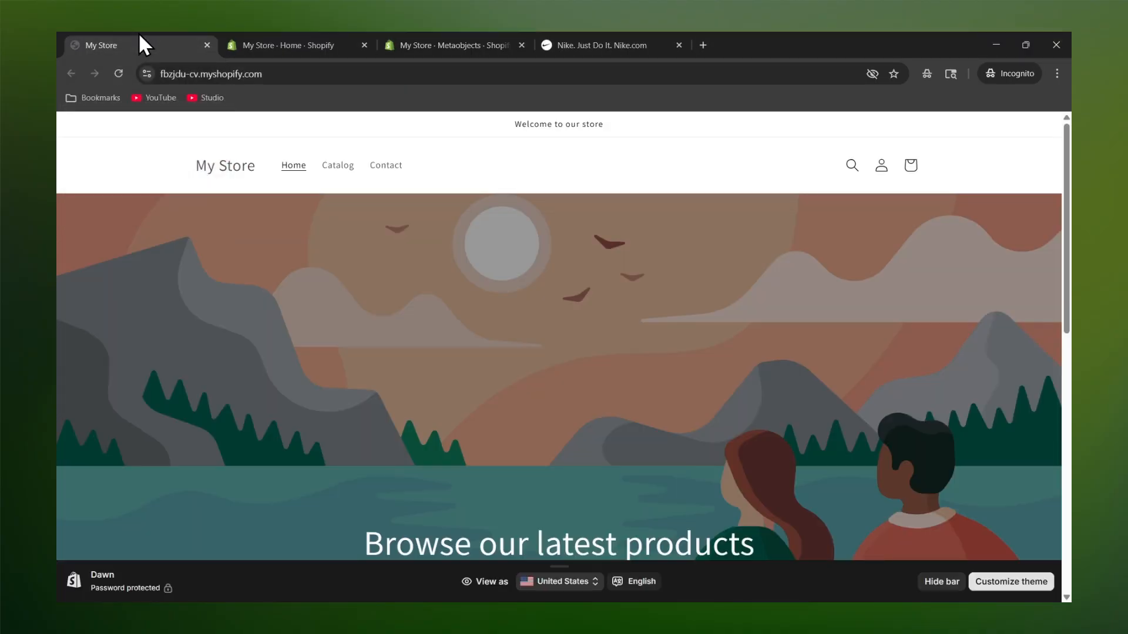
left_click(121, 72)
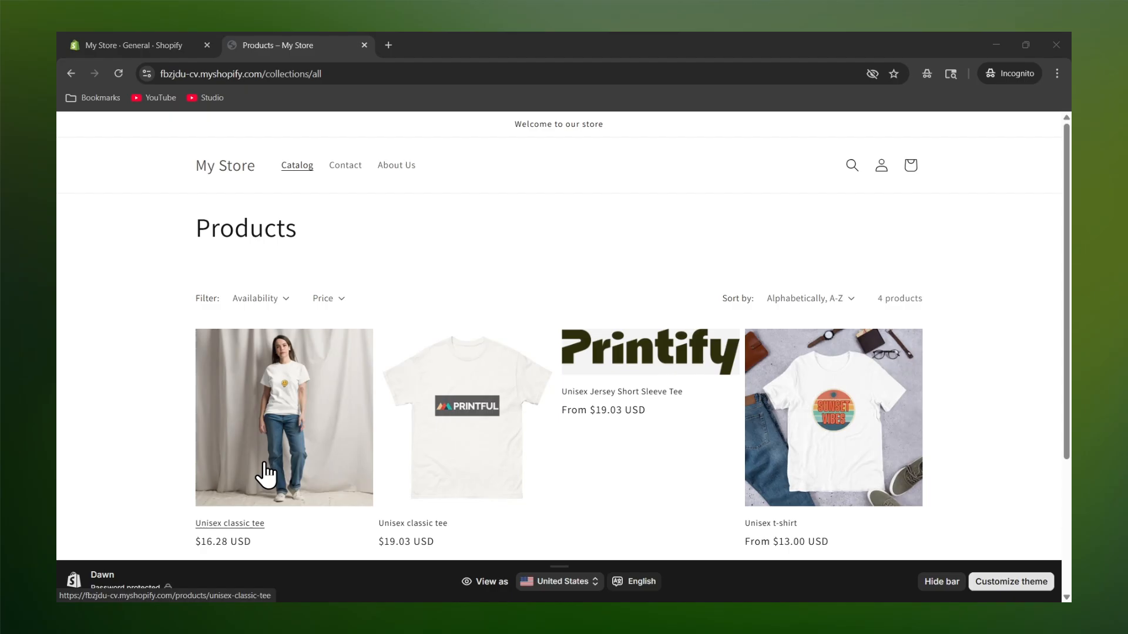
Step: Return to the store admin and open the store's General settings
left_click(175, 46)
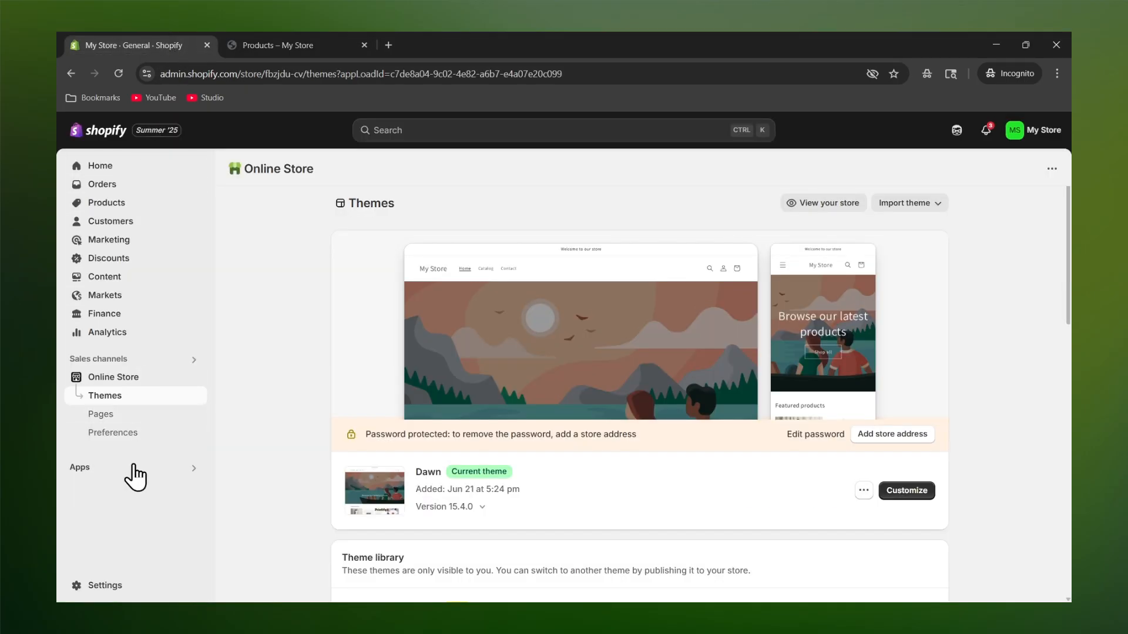
left_click(111, 586)
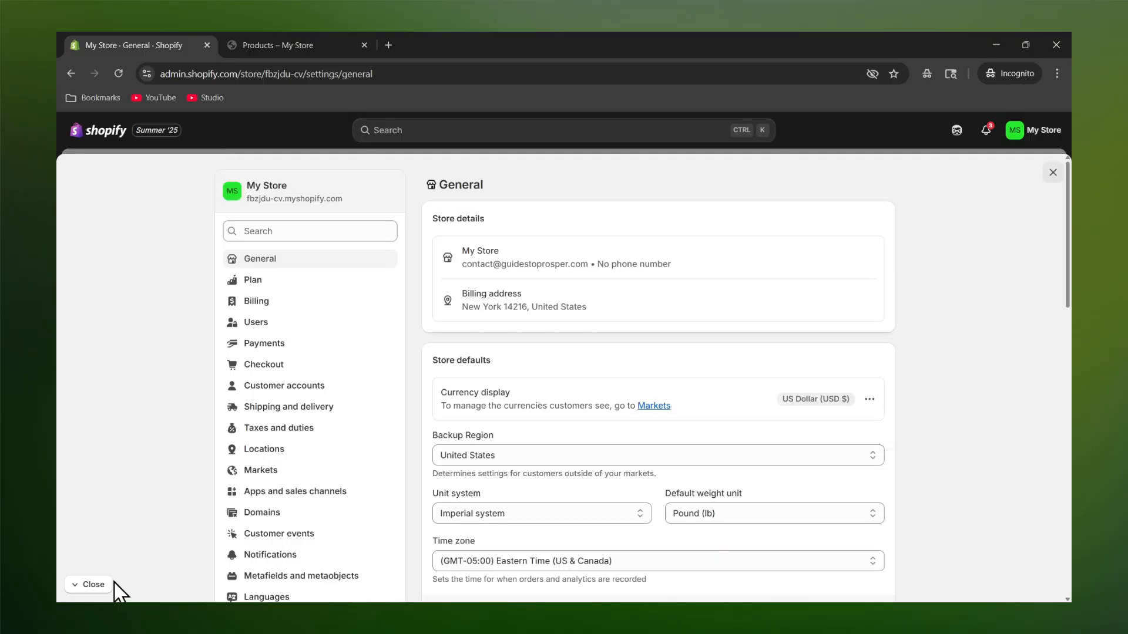
scroll(161, 473, "down", 1)
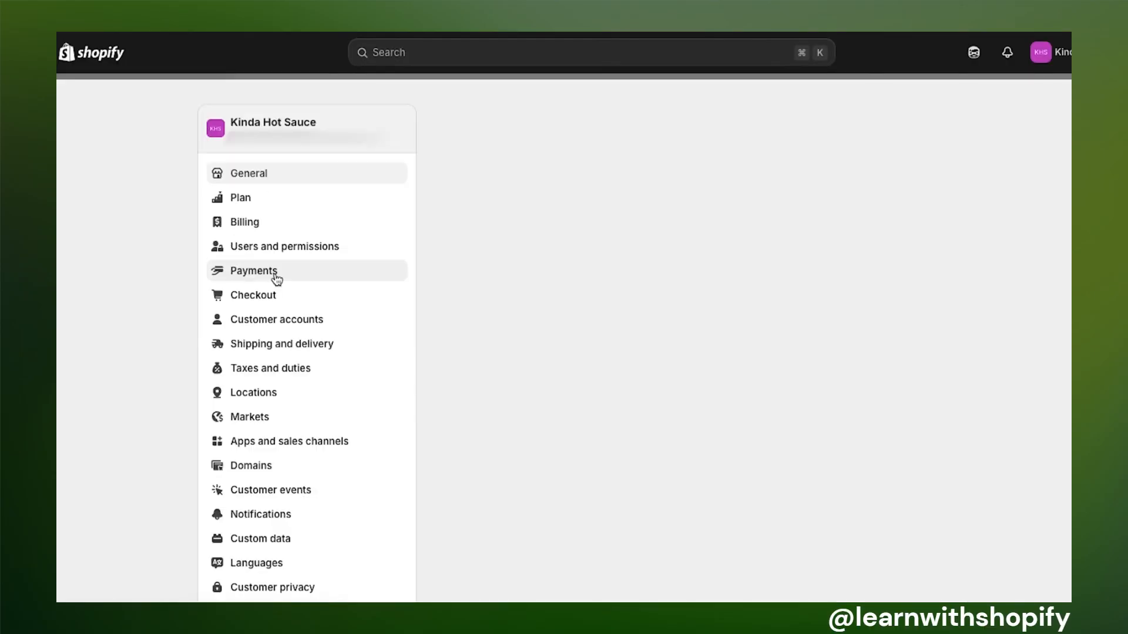
Step: Open the Payments settings and examine the options for adding a payment method by method or by provider
left_click(275, 274)
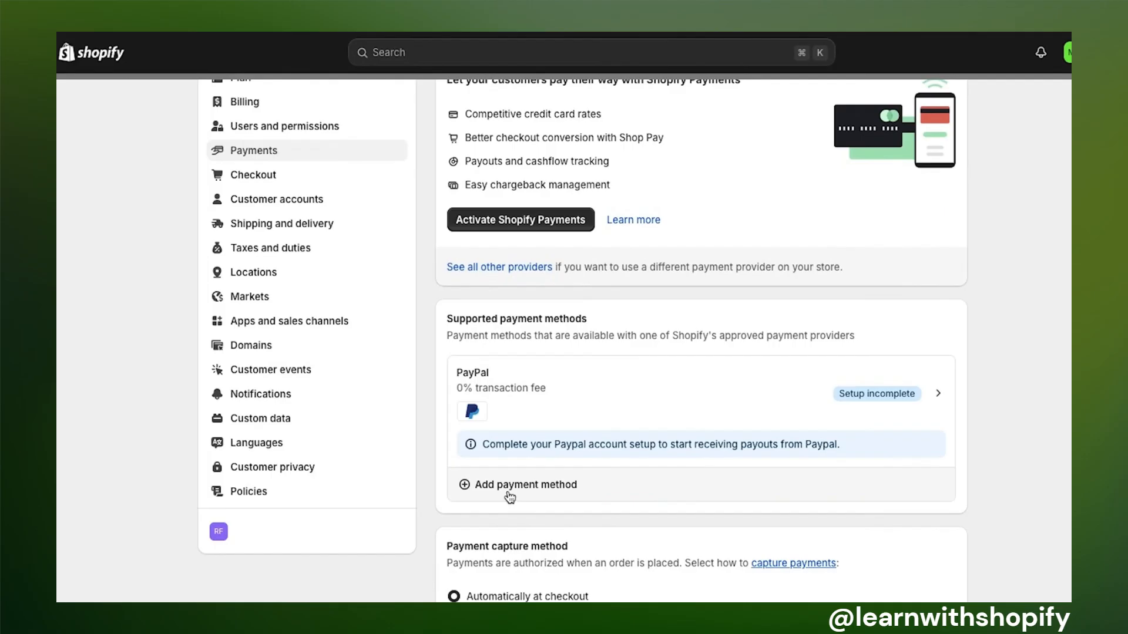
left_click(509, 497)
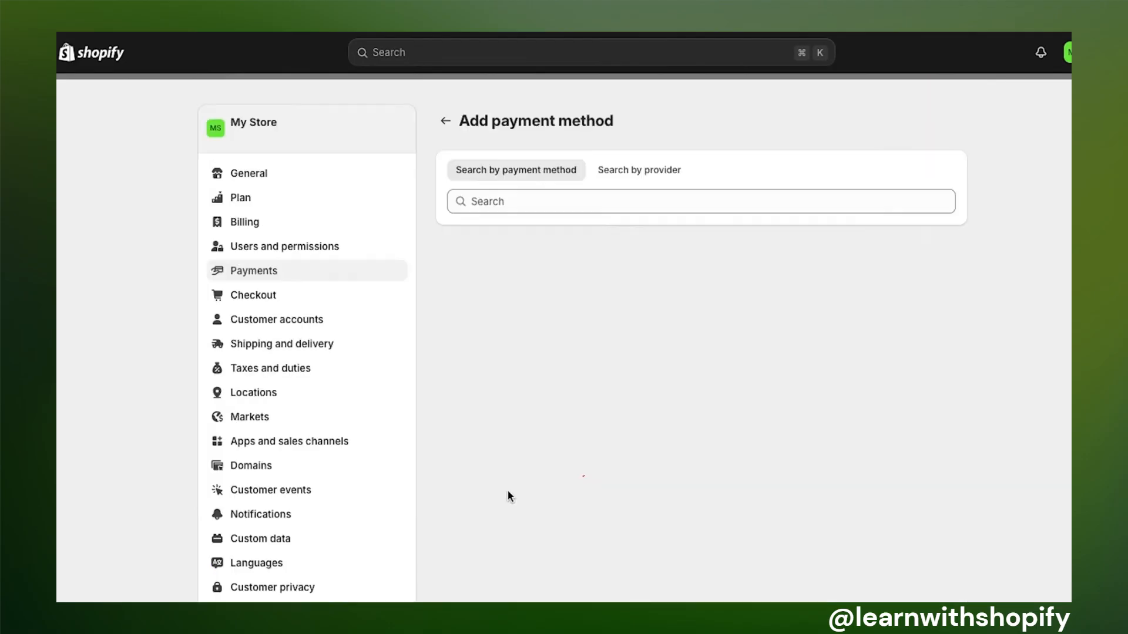
left_click(527, 205)
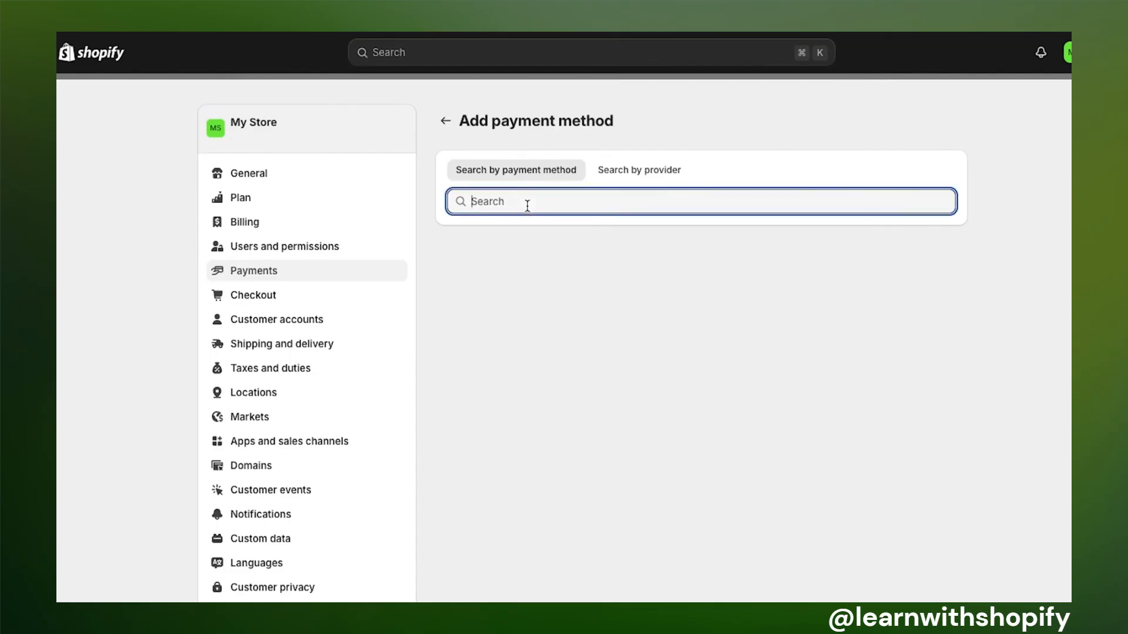
left_click(668, 174)
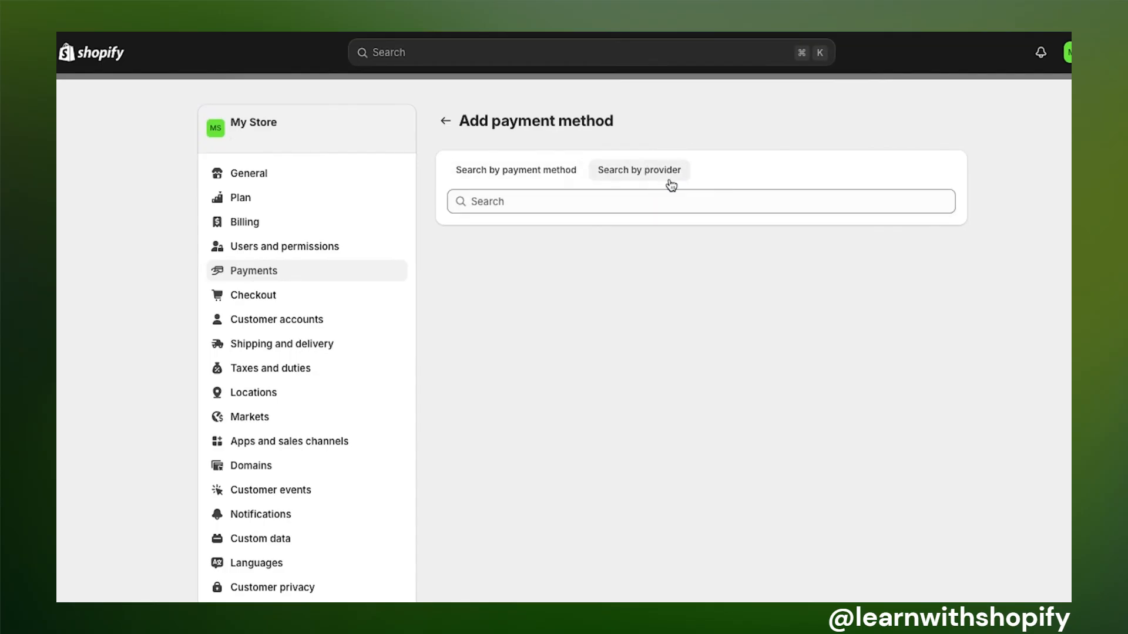
left_click(545, 170)
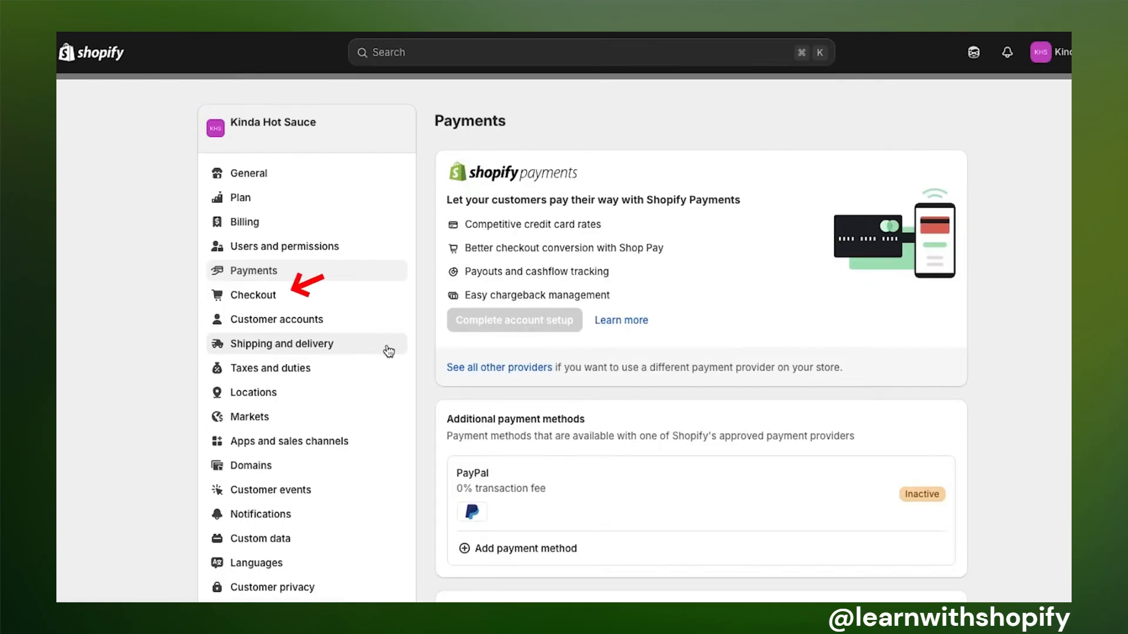
Step: Customize the live checkout configuration by adding the Kinda Hot Sauce logo, and save it
left_click(321, 294)
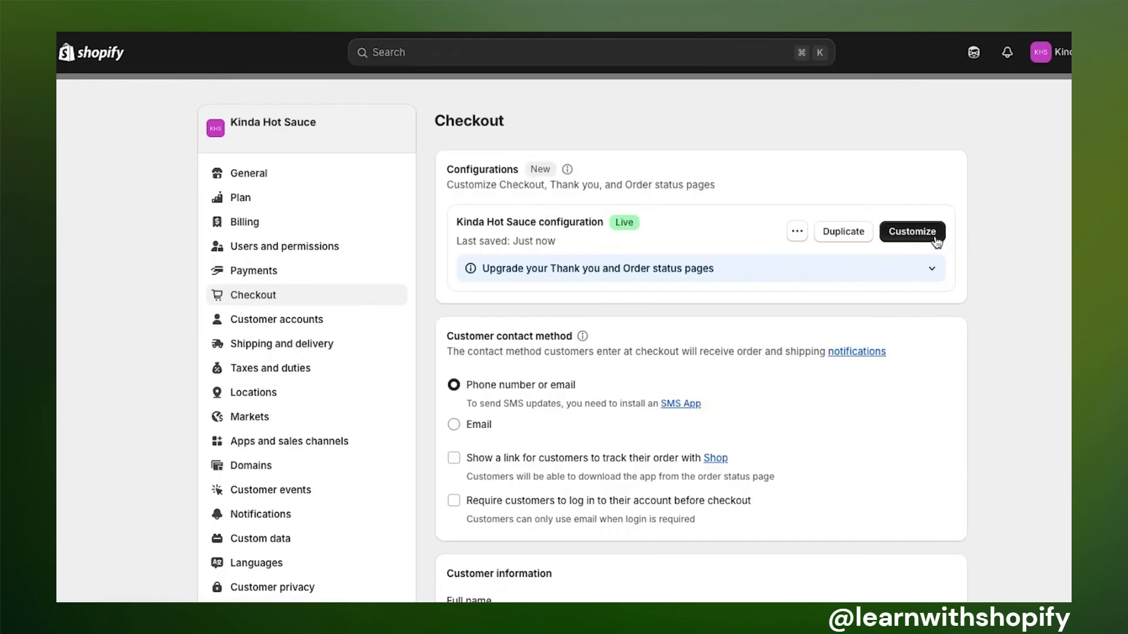
left_click(912, 232)
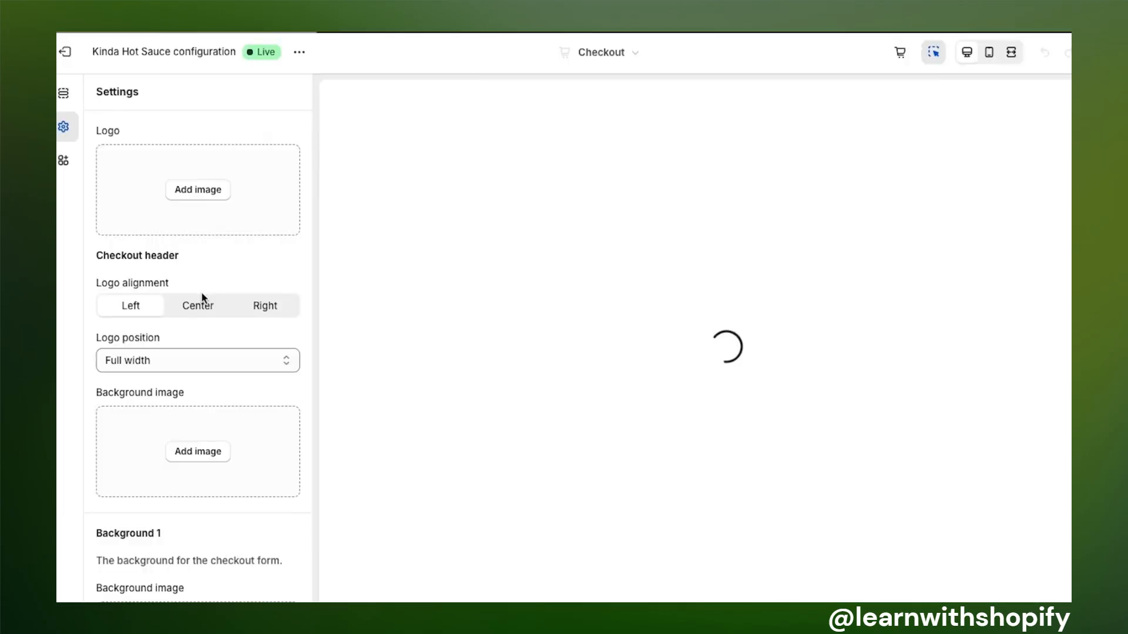
left_click(209, 153)
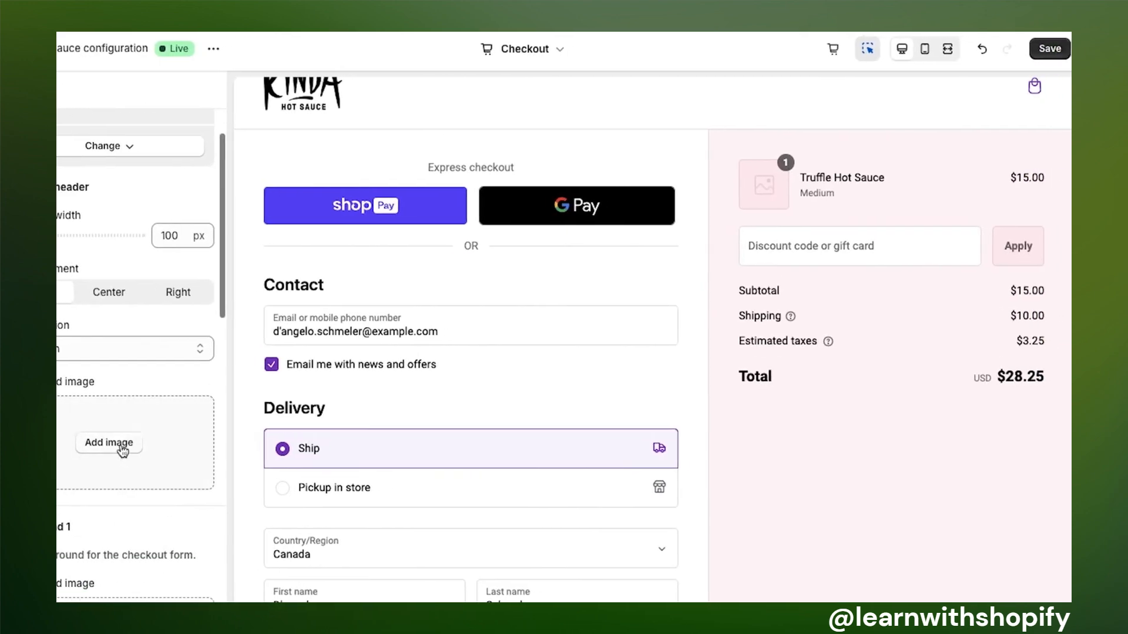
left_click(1048, 51)
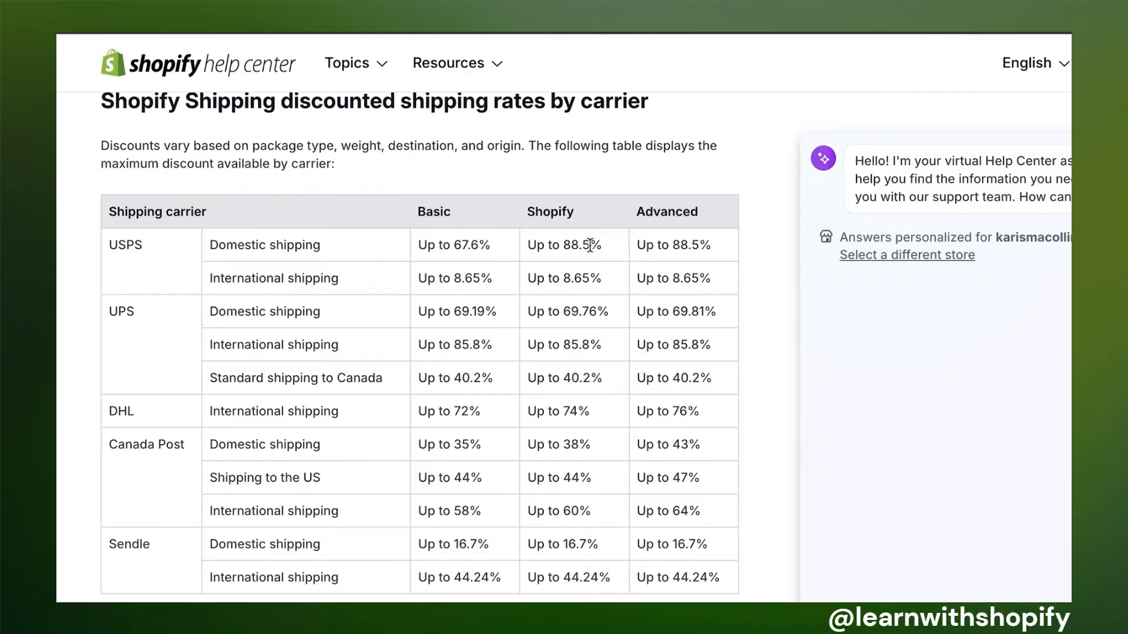
Step: Highlight the Shopify plan's USPS domestic shipping discount in the rates table, and open the store's Shipping and delivery settings
left_click_drag(602, 245, 527, 242)
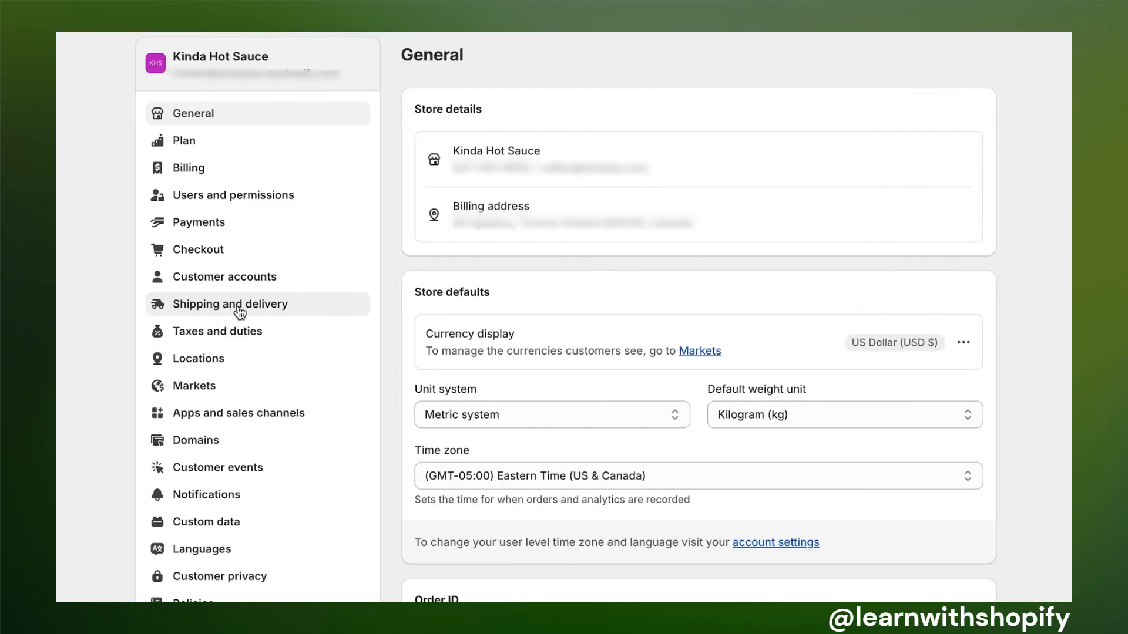
left_click(239, 310)
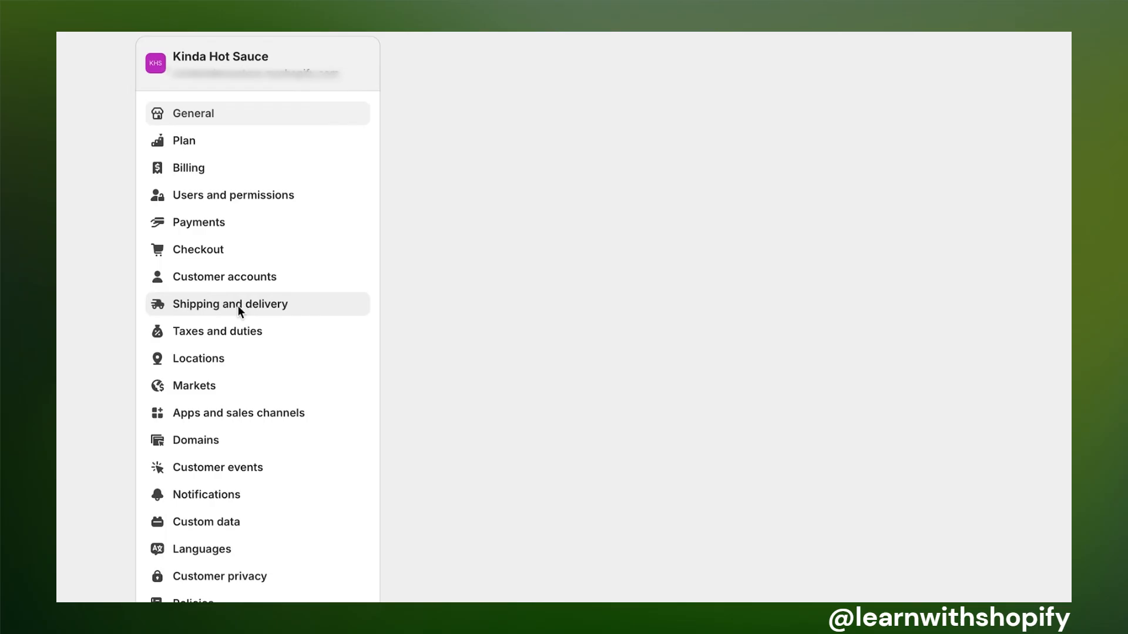
scroll(623, 461, "down", 19)
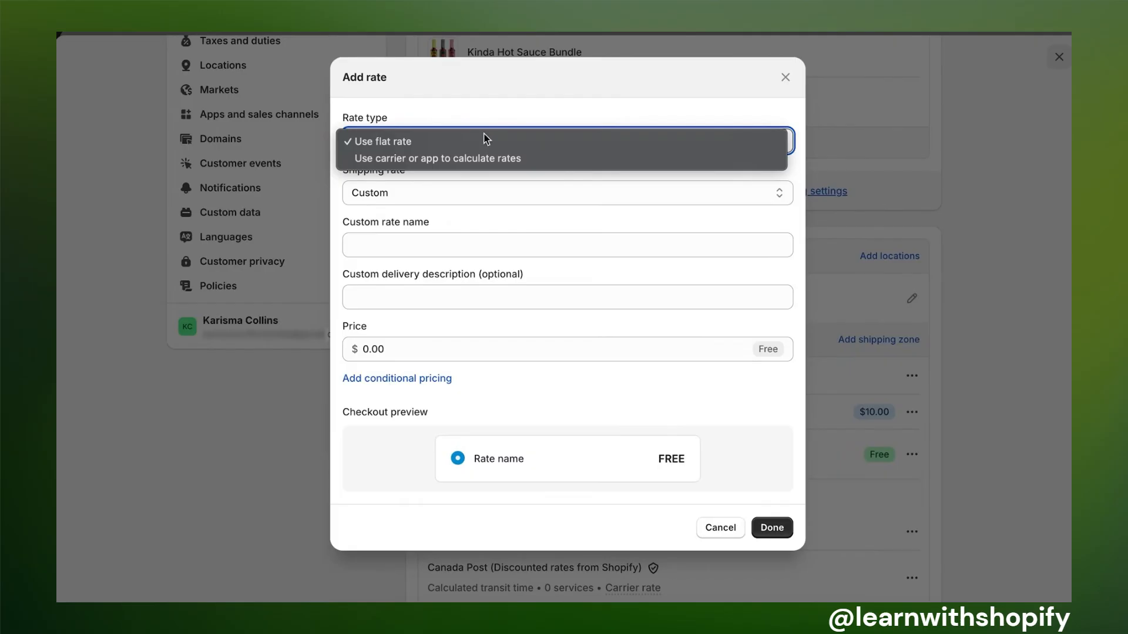
Step: Try the carrier-calculated rate type, then return to a flat custom rate named America and select its price for editing
left_click(462, 158)
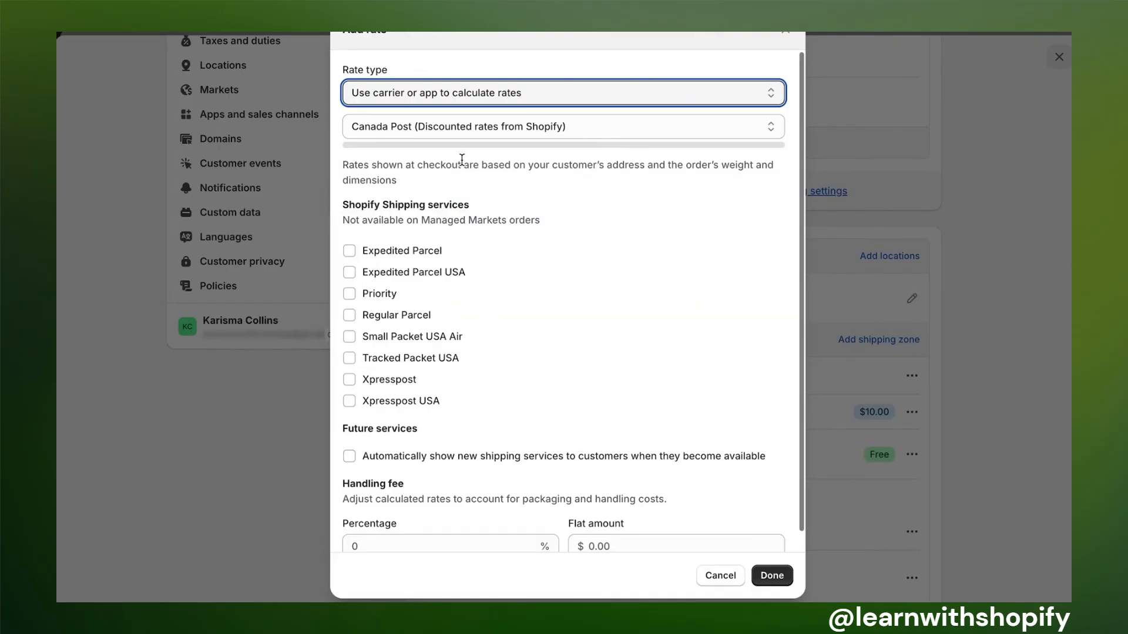
left_click(506, 97)
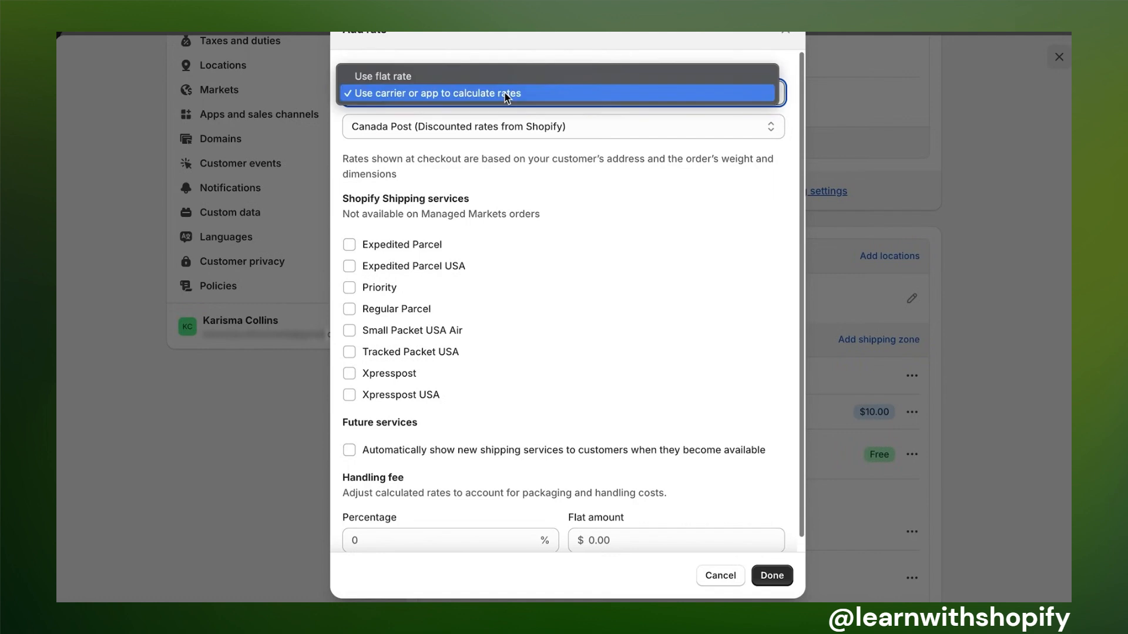
left_click(488, 76)
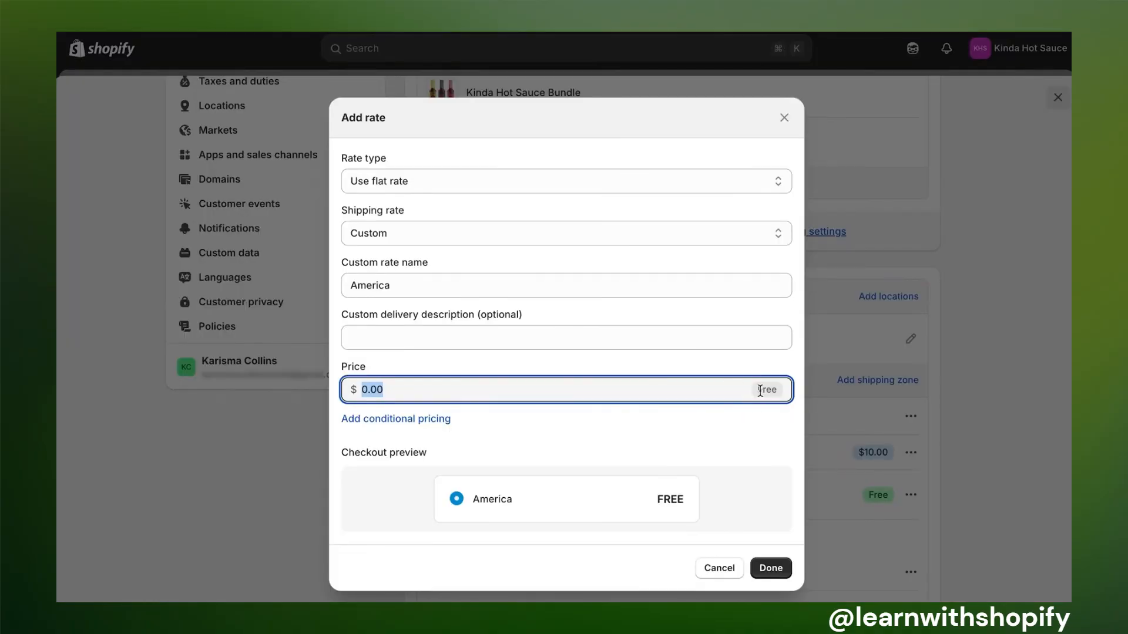
left_click(765, 390)
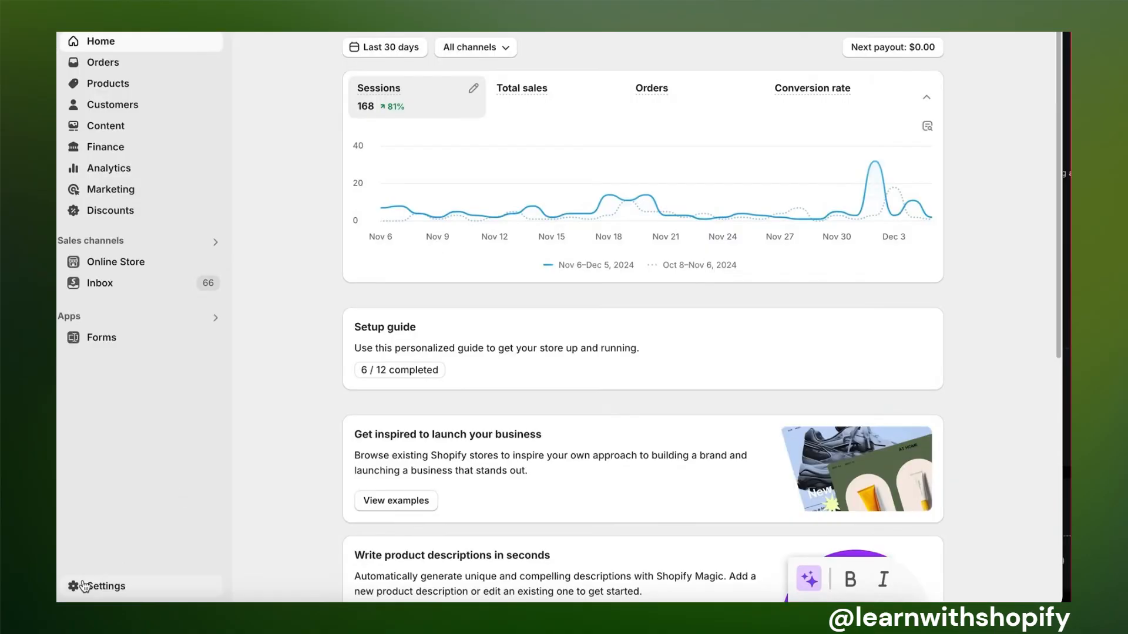
Step: Open the store's Shipping and delivery settings and start a new shipping profile named Fragile products
left_click(88, 586)
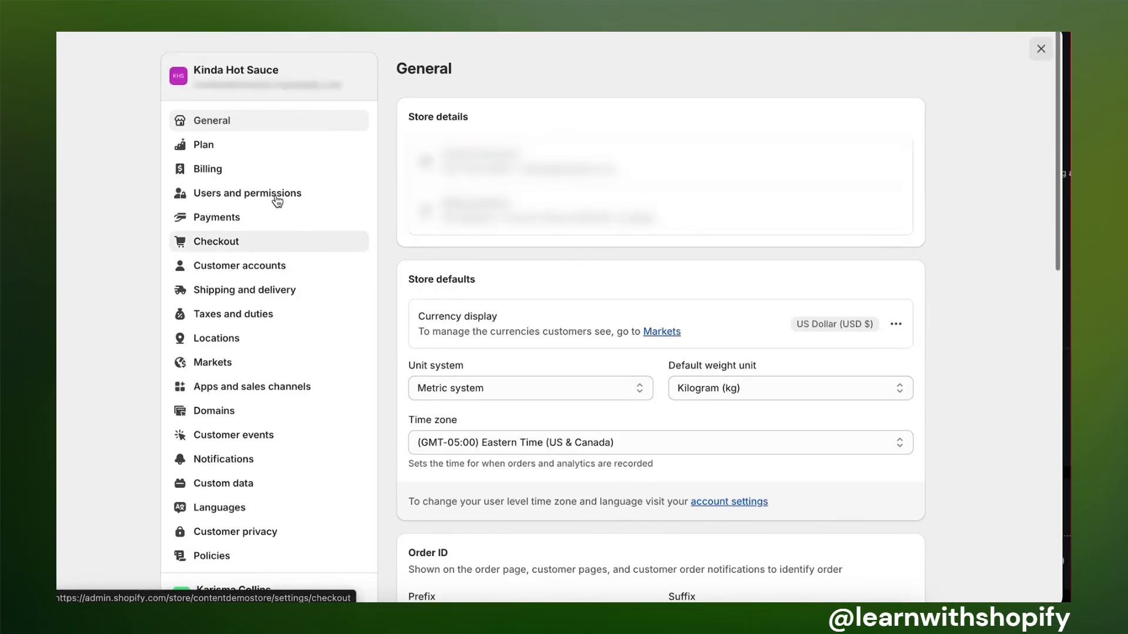
left_click(267, 291)
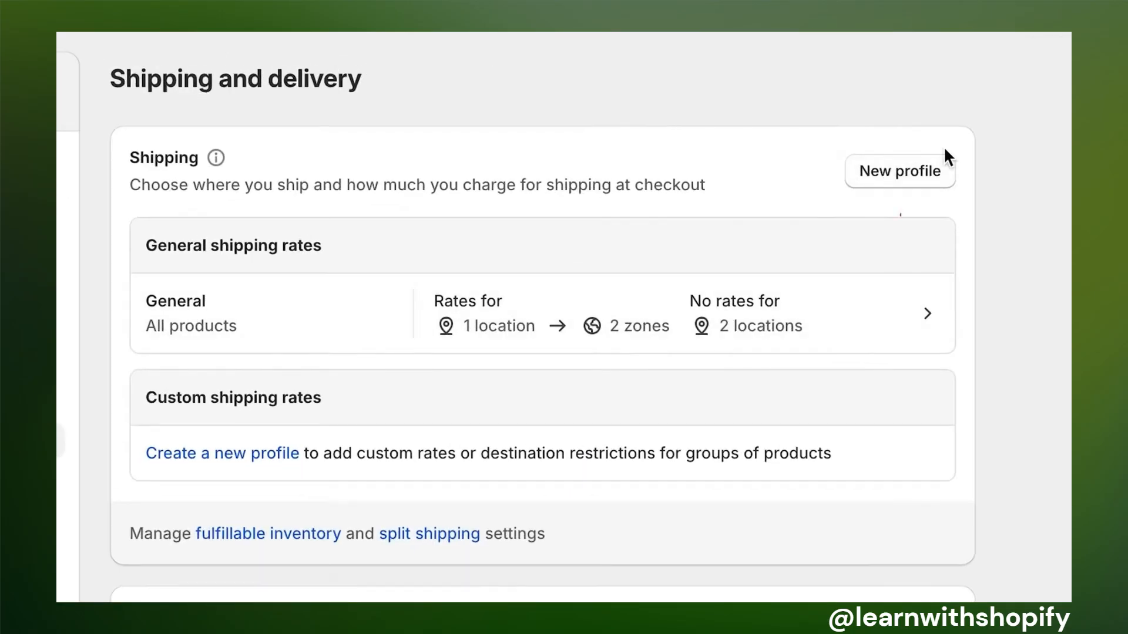
left_click(901, 176)
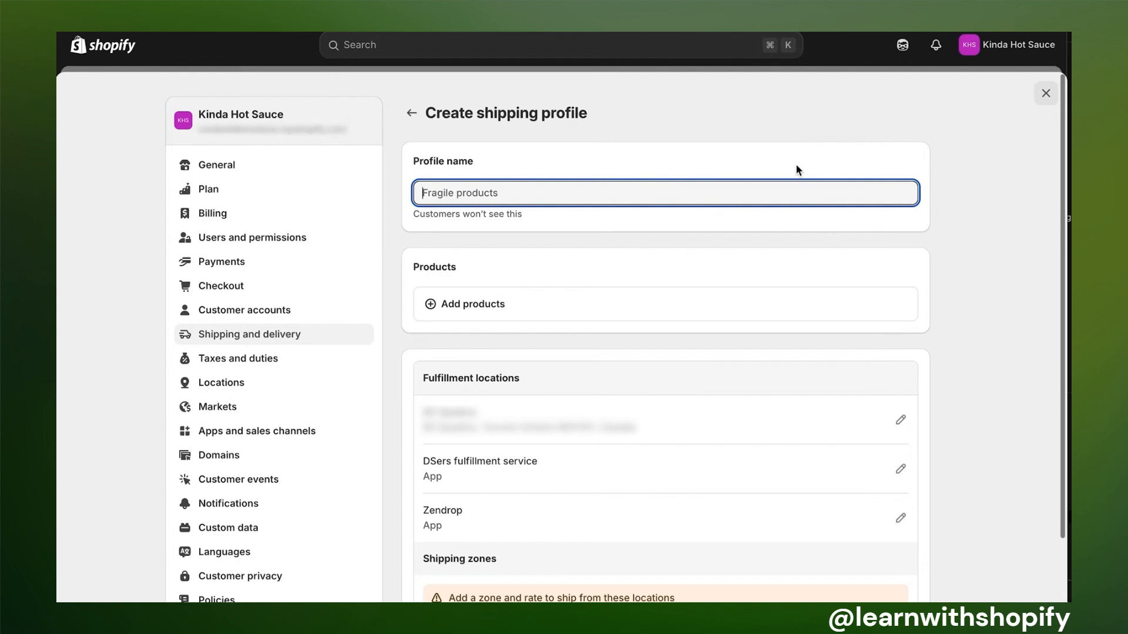
type("Fragile products")
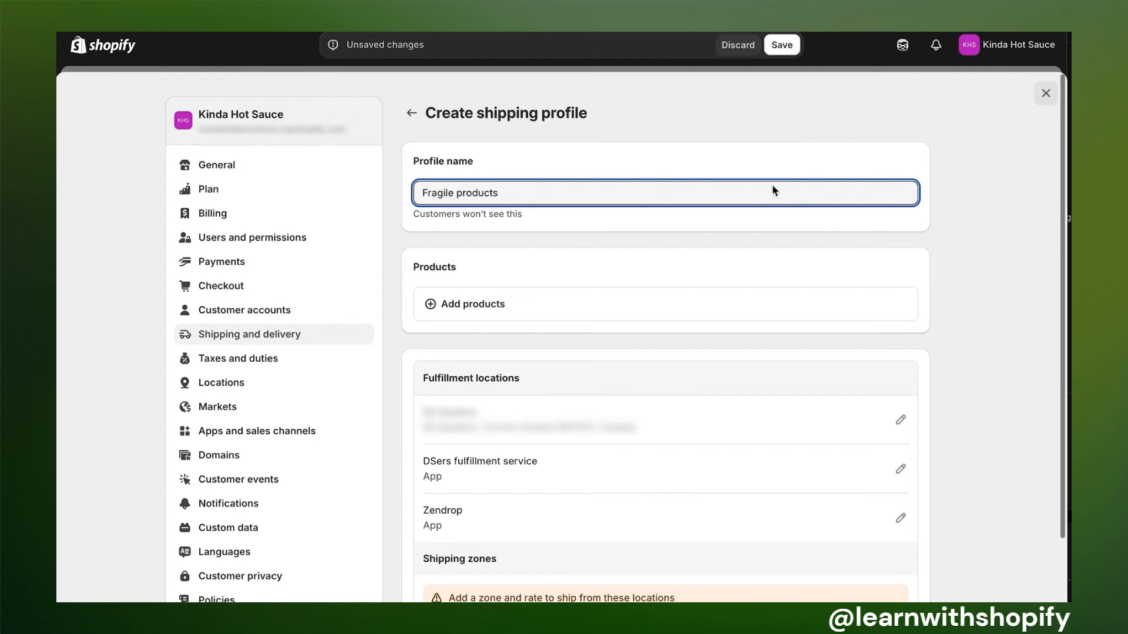
Step: Add Born to be Mild Thai Chilli, Kinda Hot Sauce and Sorta Sizzlin' to the Fragile products shipping profile
scroll(646, 299, "down", 1)
left_click(473, 277)
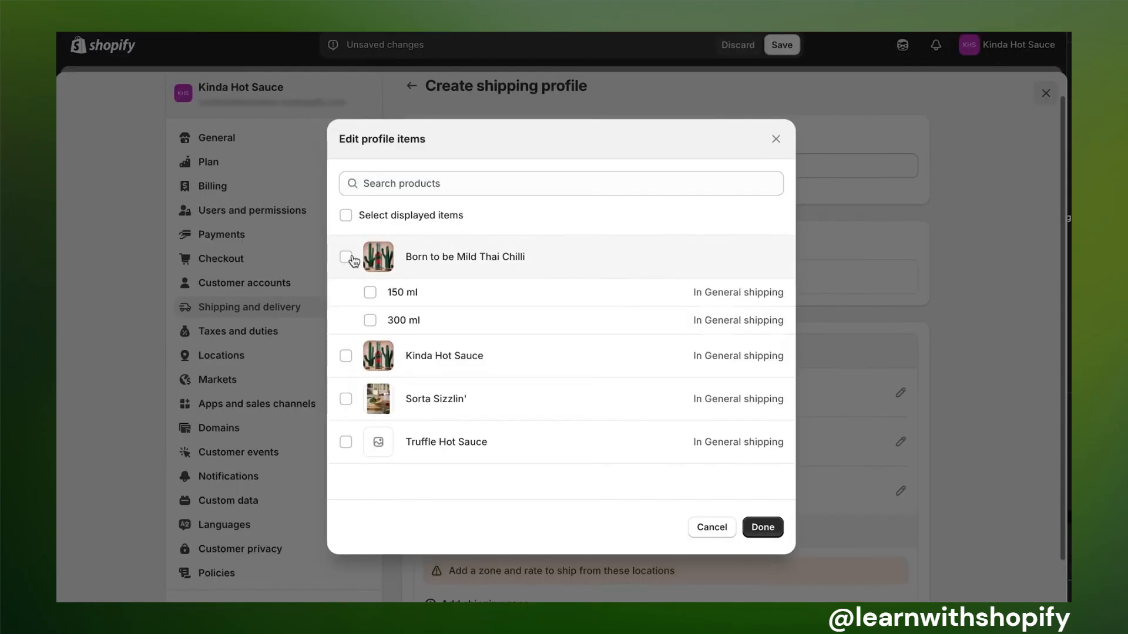
left_click(345, 257)
left_click(345, 356)
left_click(346, 399)
left_click(762, 527)
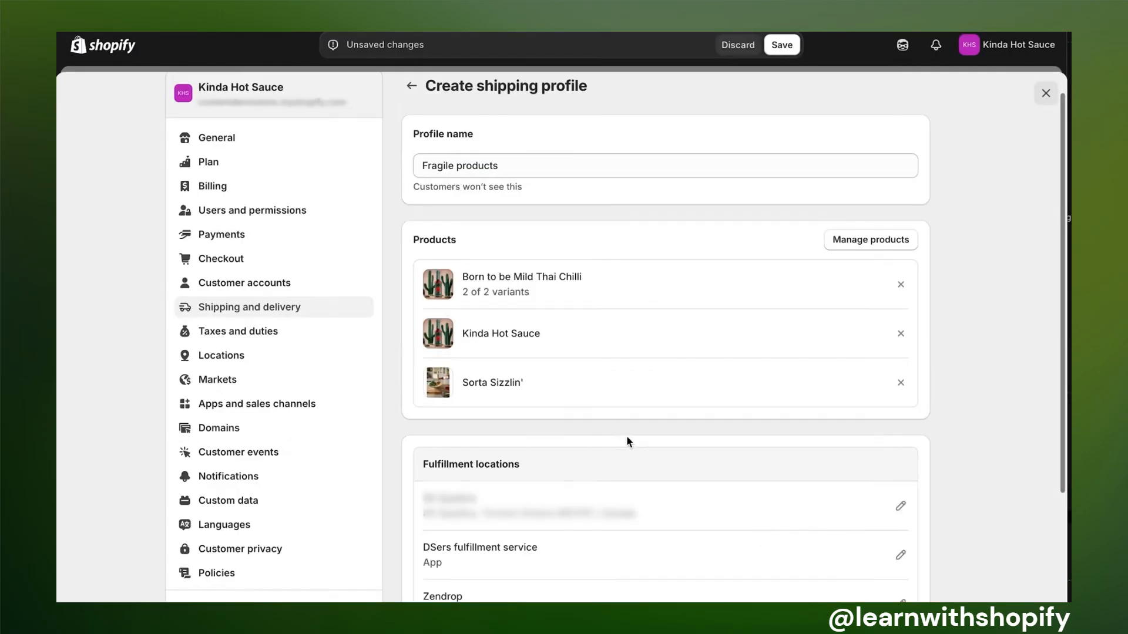
Step: Start a new shipping zone for the Fragile products profile and browse the countries and regions it can cover
scroll(627, 442, "down", 3)
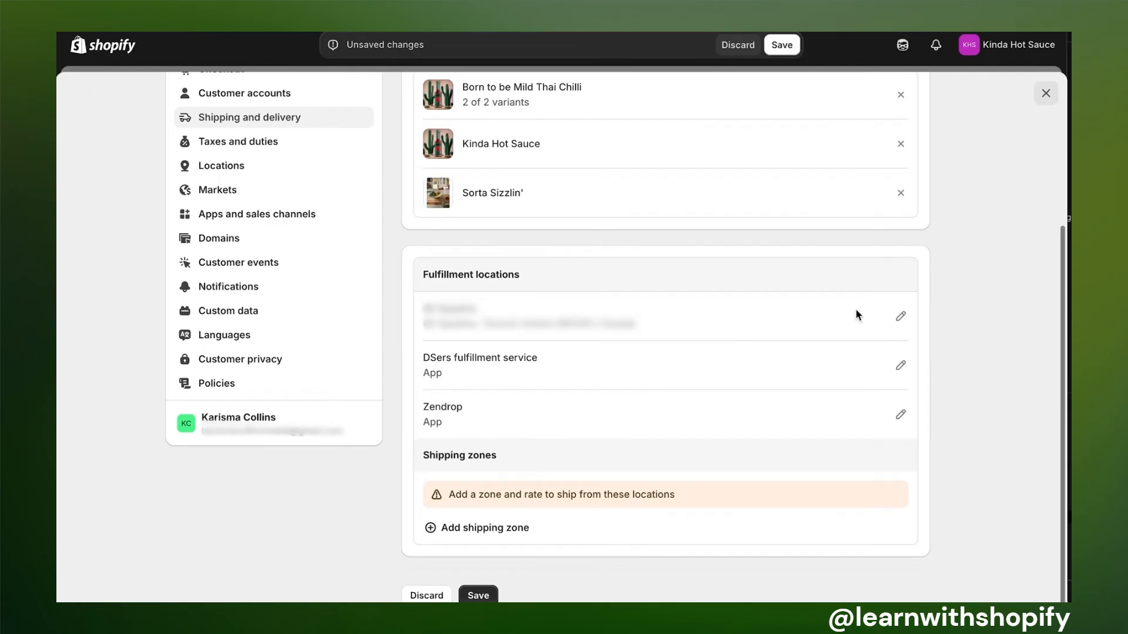
scroll(507, 517, "down", 1)
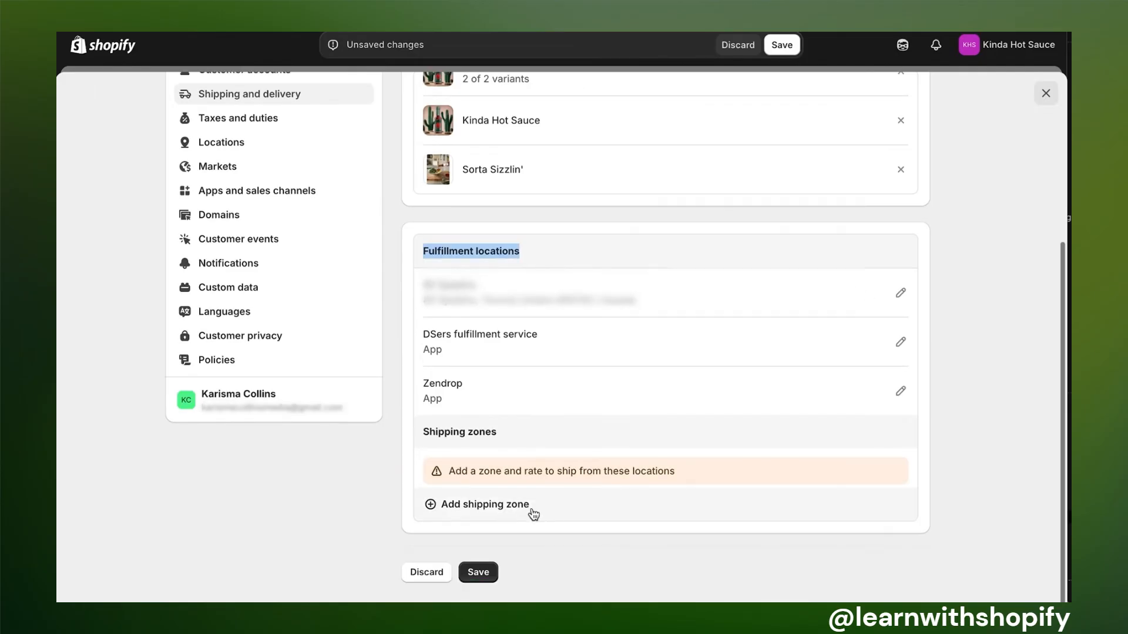
left_click(530, 510)
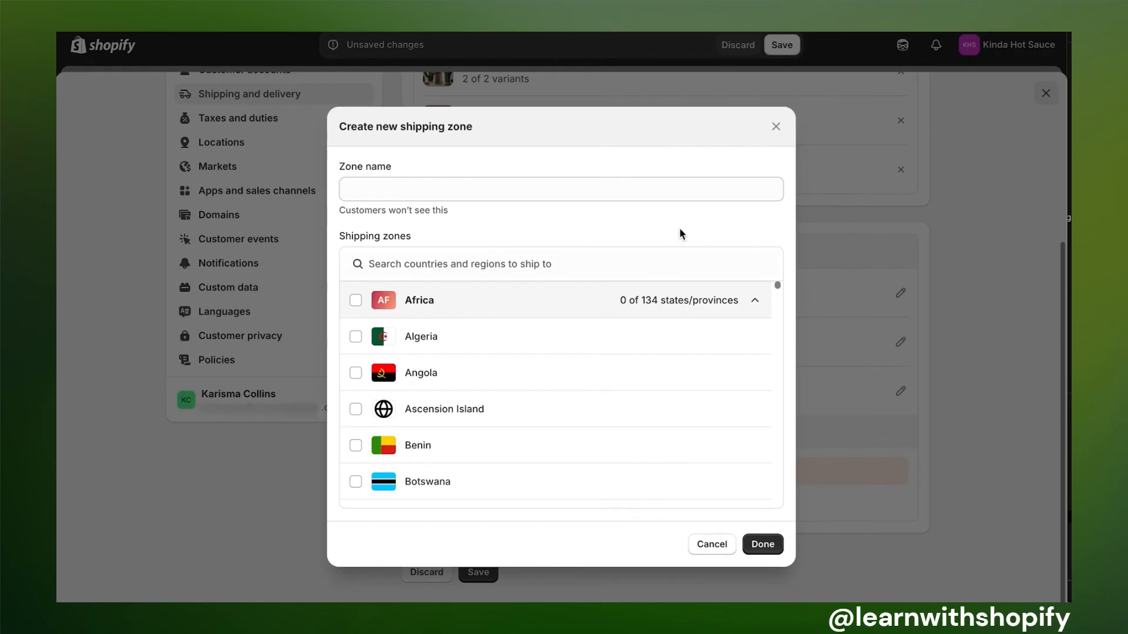
scroll(591, 400, "down", 1)
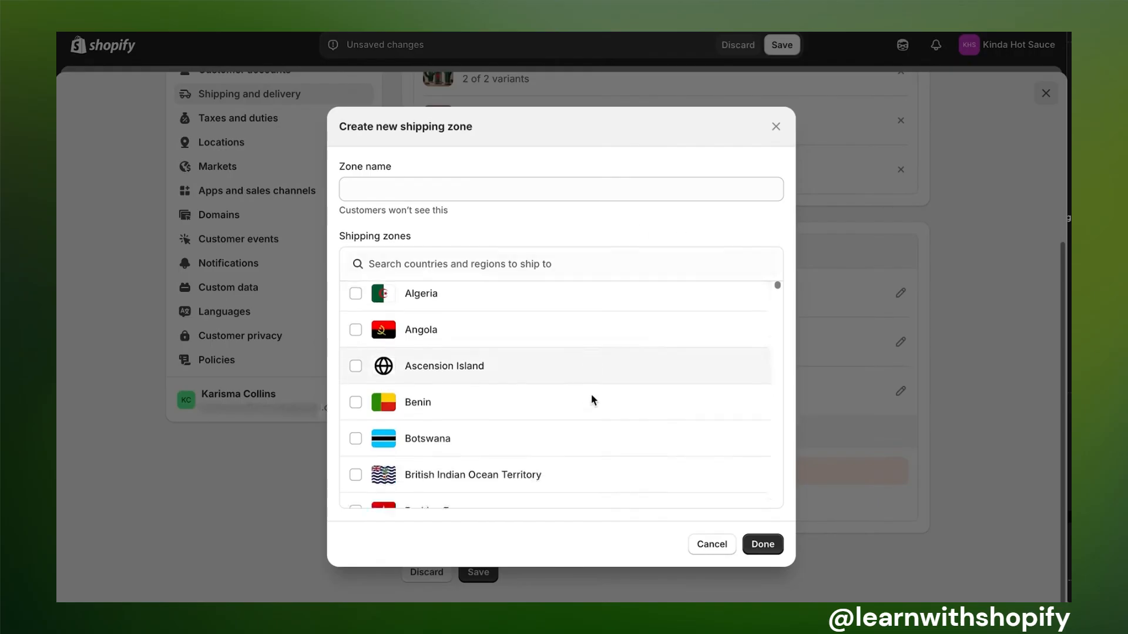
scroll(591, 400, "up", 1)
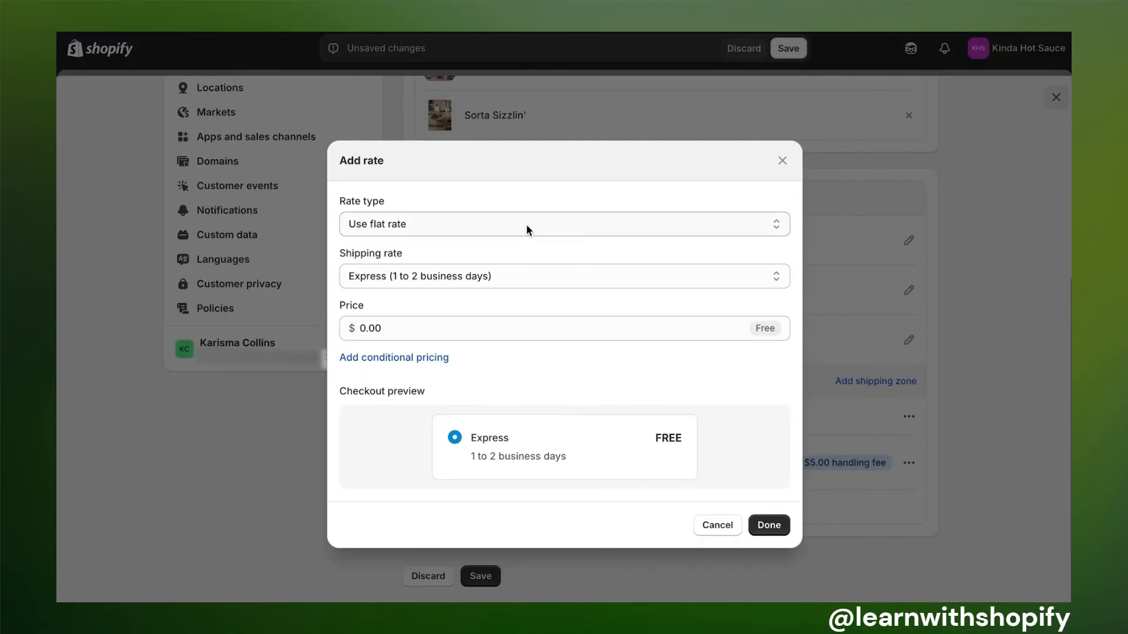
Step: Add a carrier-calculated Canada Post rate with the Priority service and automatic display of new shipping services
left_click(526, 227)
left_click(518, 242)
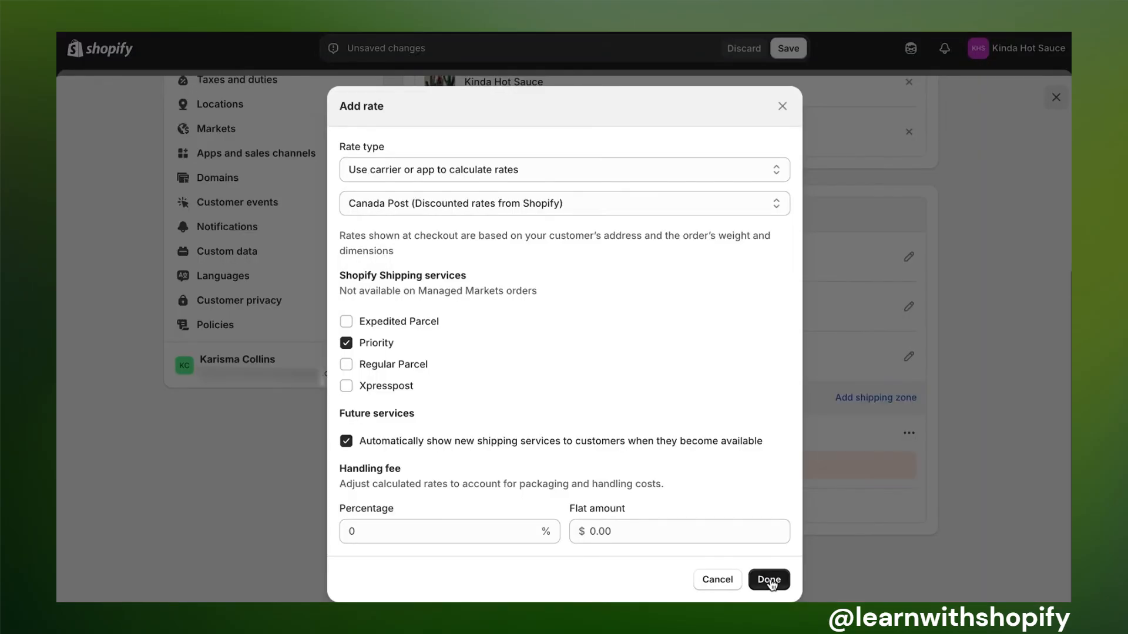
left_click(770, 581)
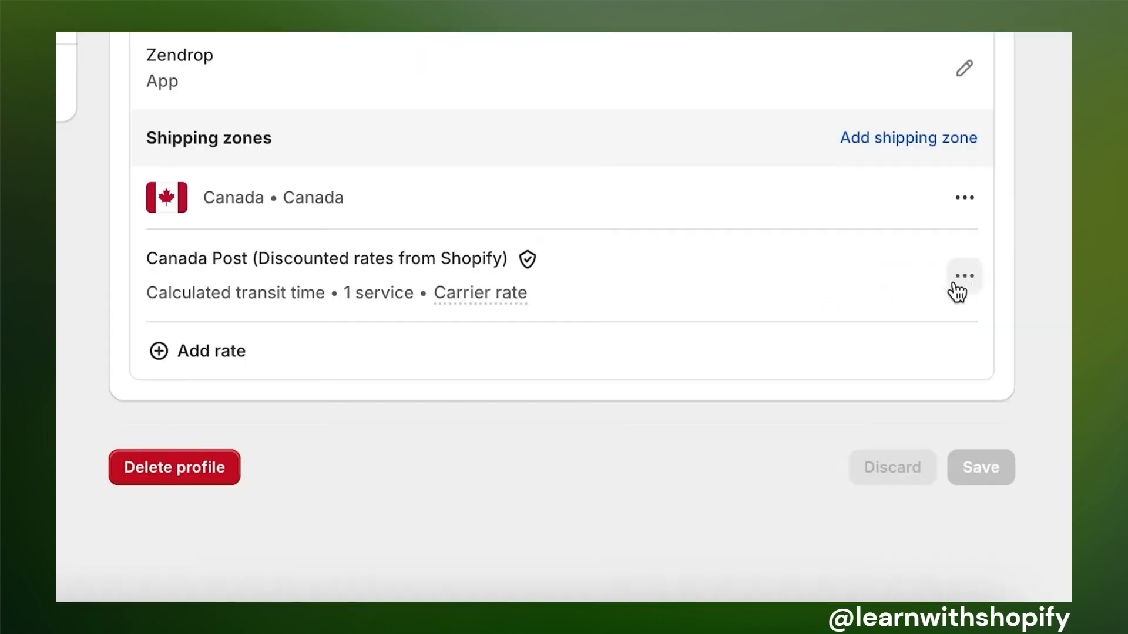
Step: Open the Canada Post rate and the Canada shipping zone for editing, and browse the zone's countries and regions
left_click(908, 480)
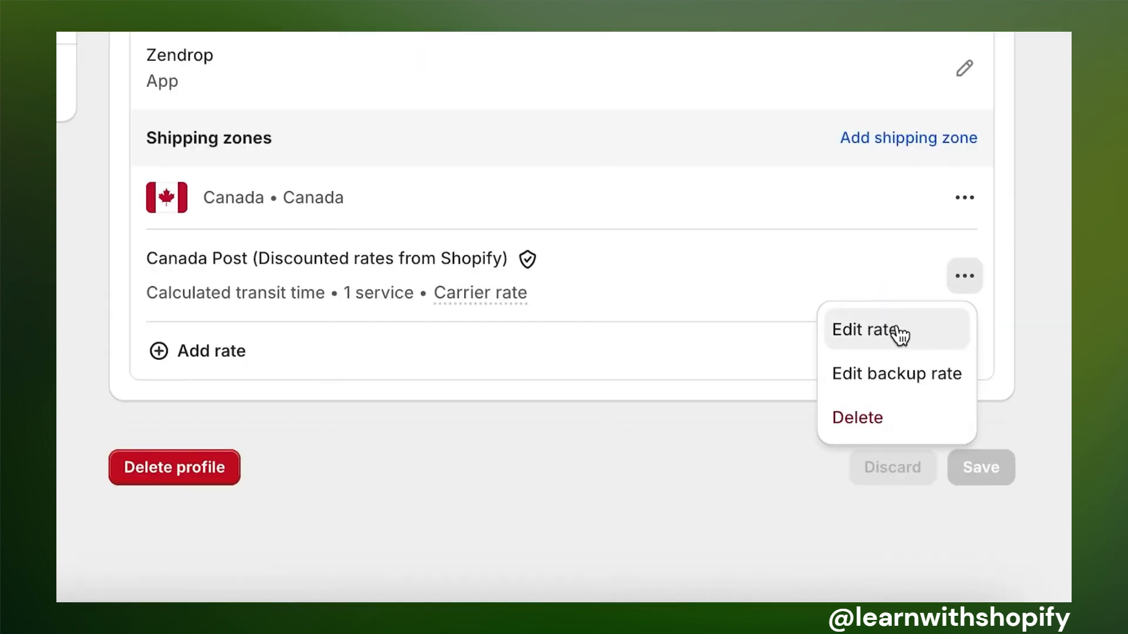
left_click(899, 334)
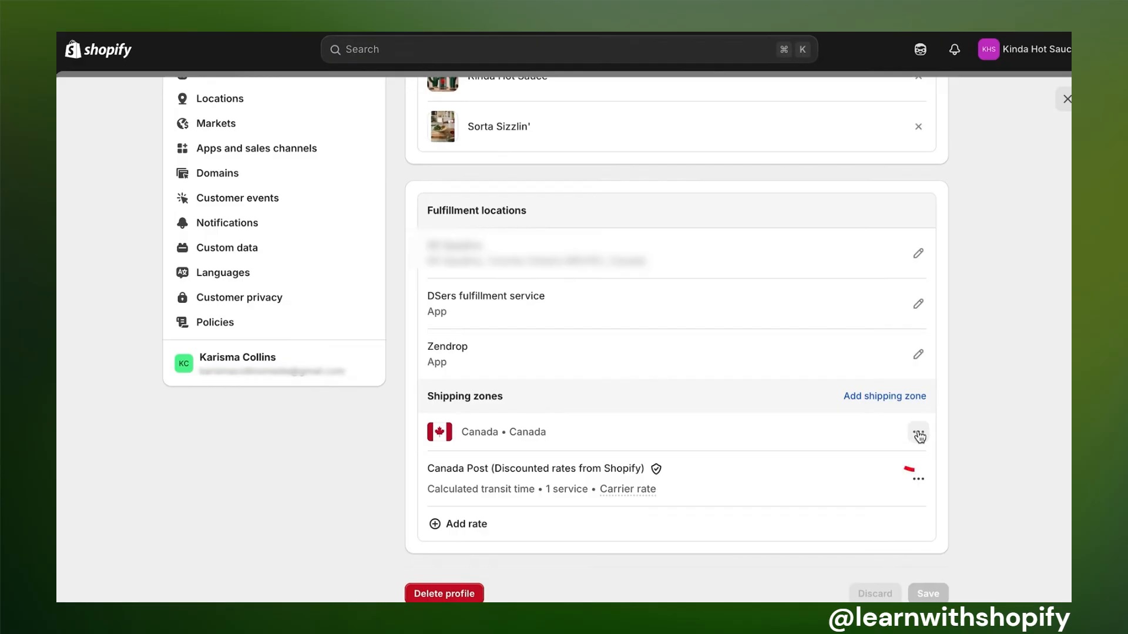
left_click(908, 382)
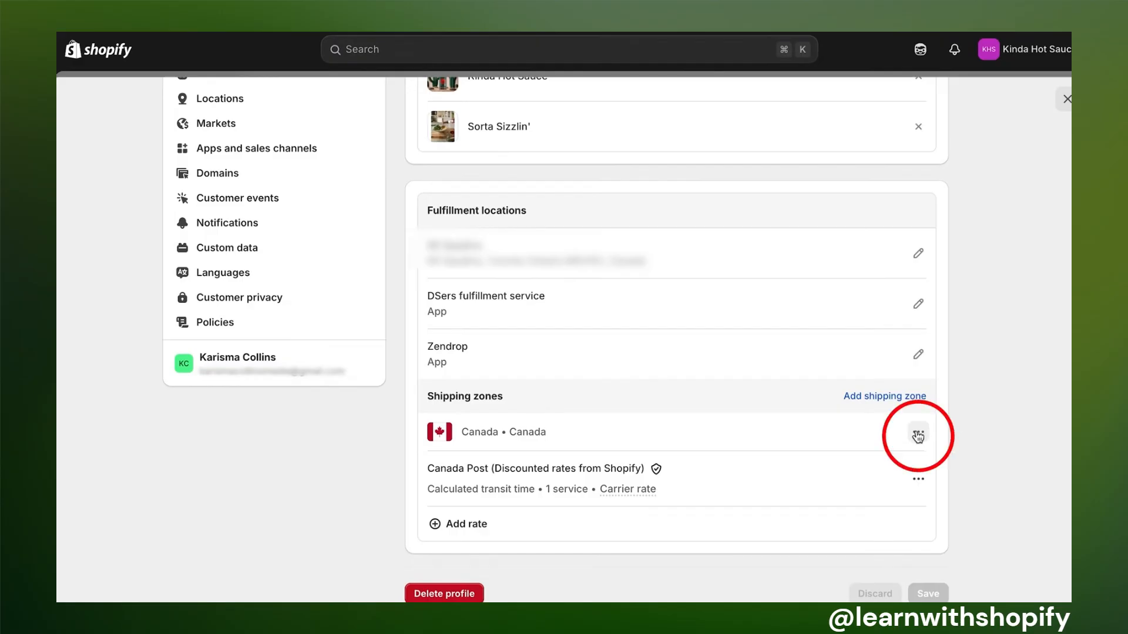
left_click(917, 436)
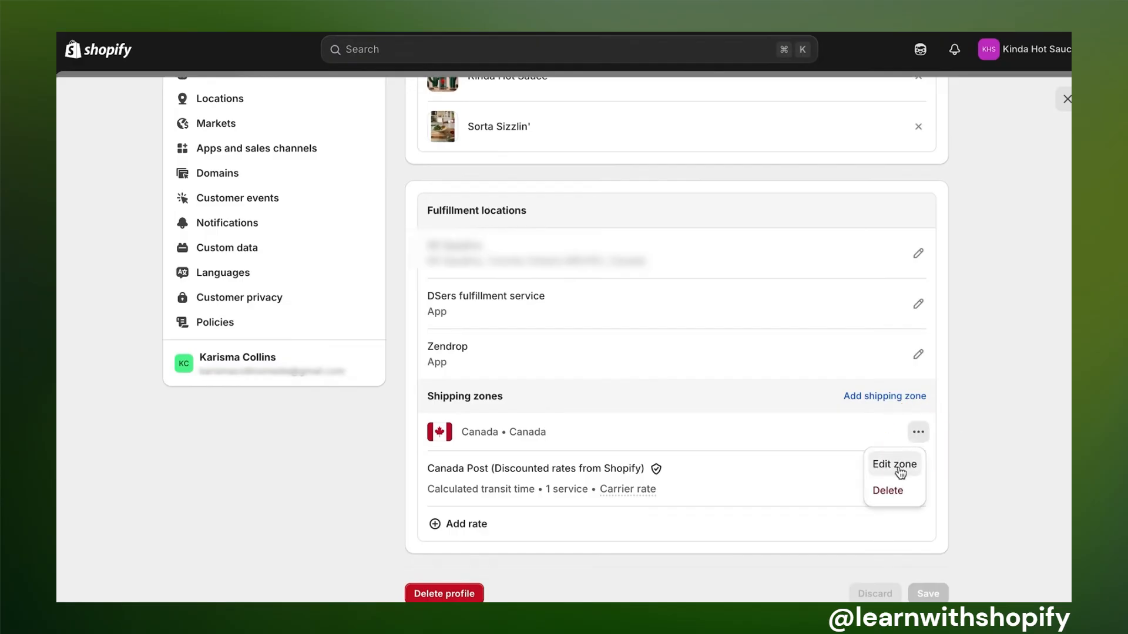
left_click(895, 465)
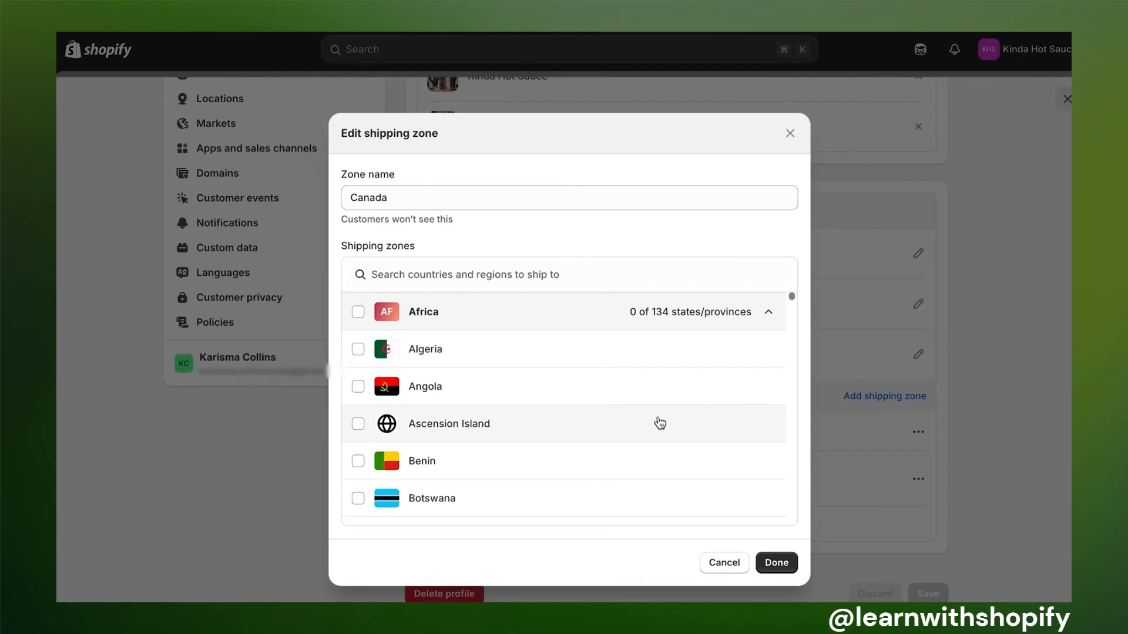
scroll(650, 447, "down", 2)
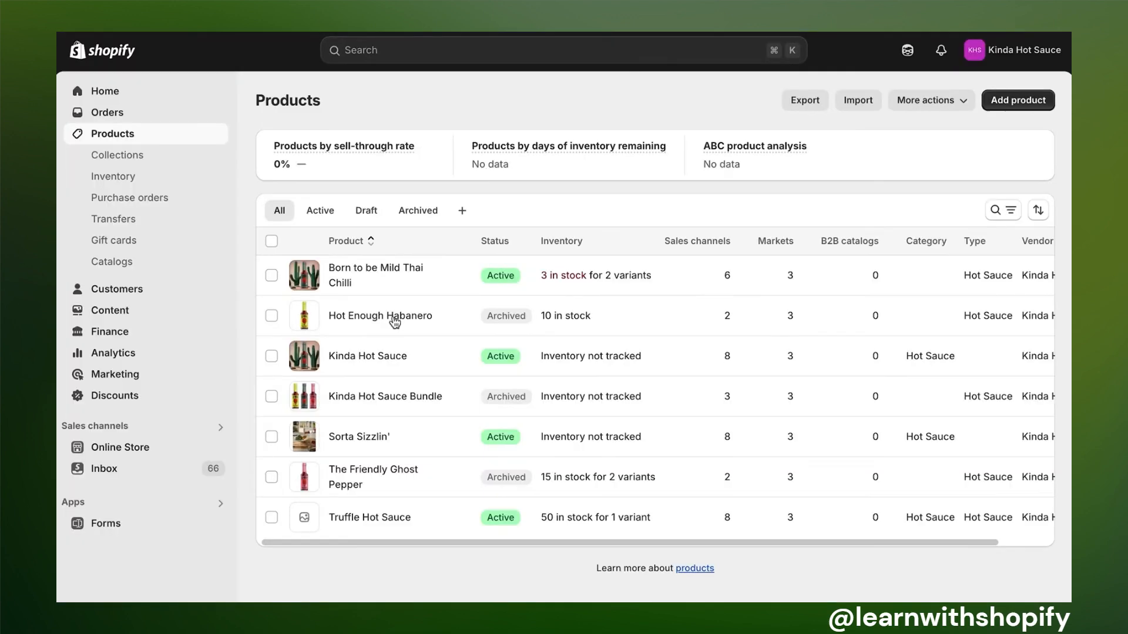
Step: Open the Kinda Hot Sauce product and examine its details down past the pricing section
left_click(340, 369)
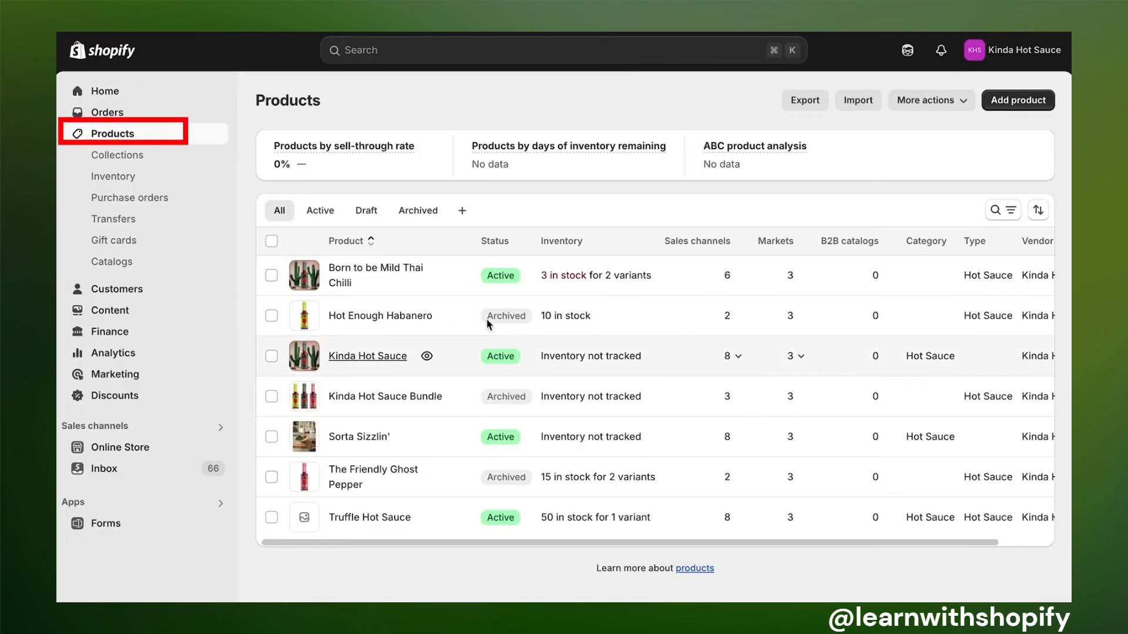
scroll(531, 414, "down", 9)
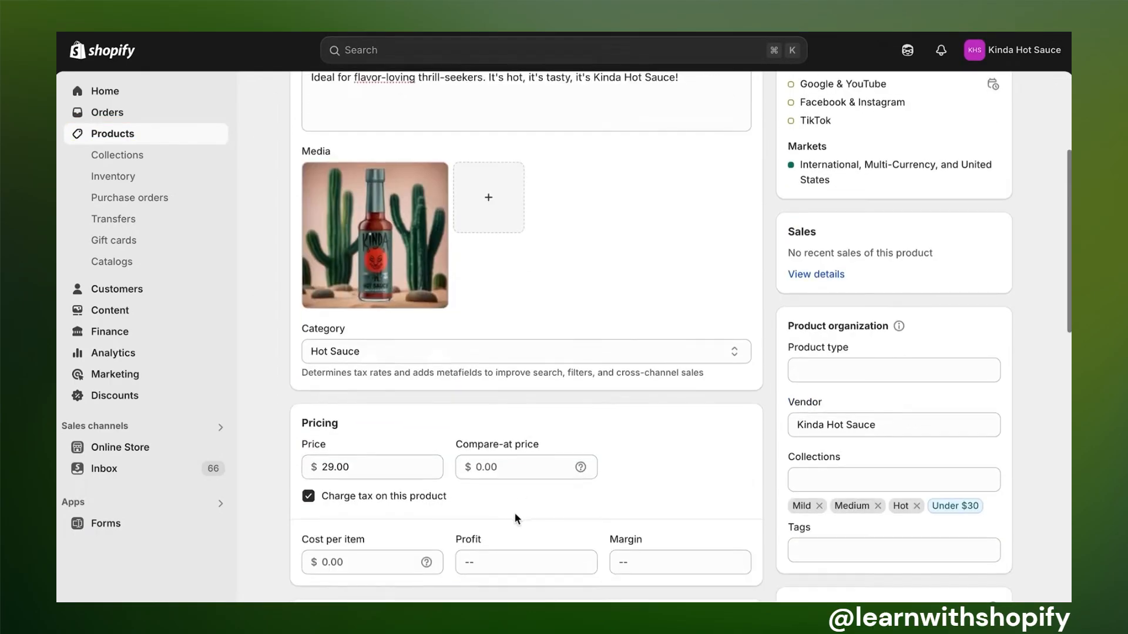
scroll(497, 559, "down", 8)
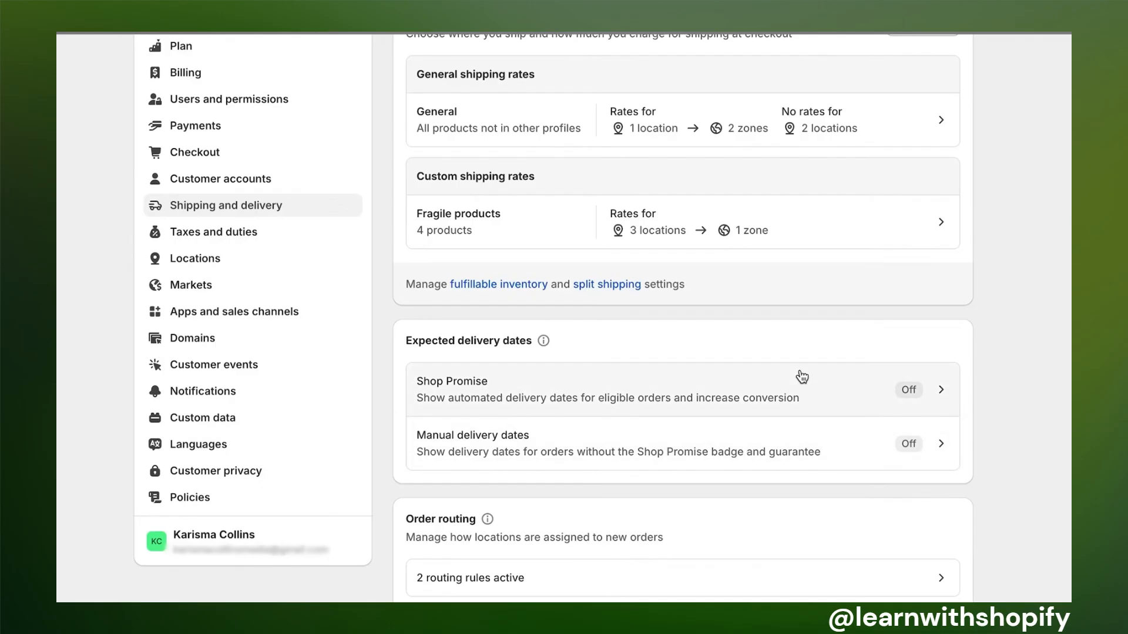
Step: Highlight the Local delivery and Pickup in store headings in the Shipping and delivery settings
scroll(802, 376, "down", 7)
left_click_drag(314, 222, 179, 229)
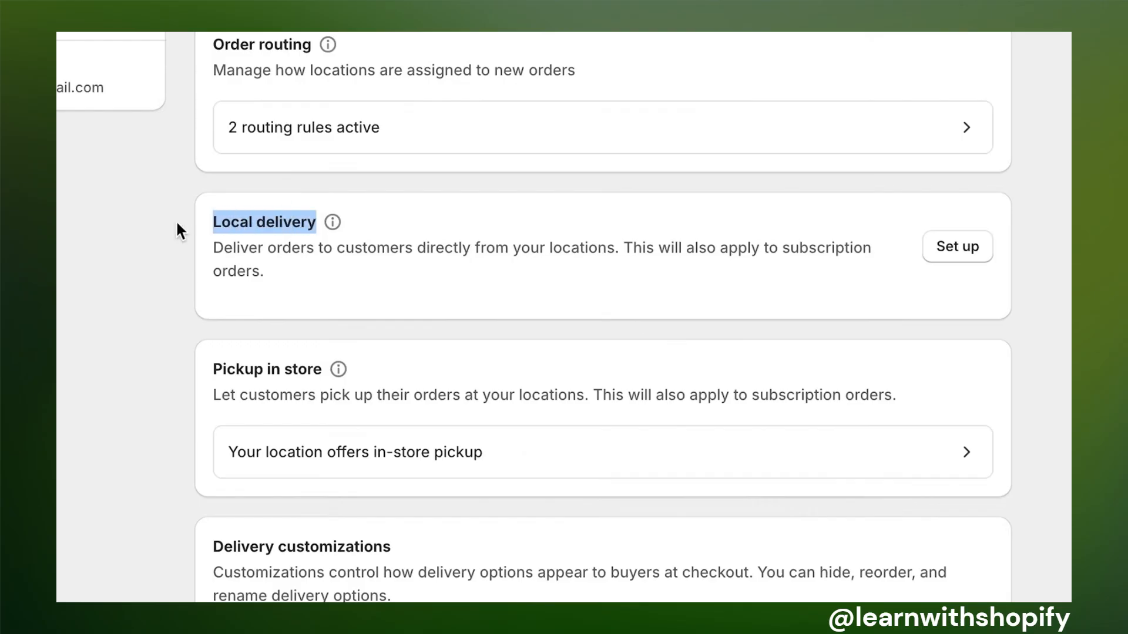
left_click(906, 265)
left_click_drag(323, 370, 174, 369)
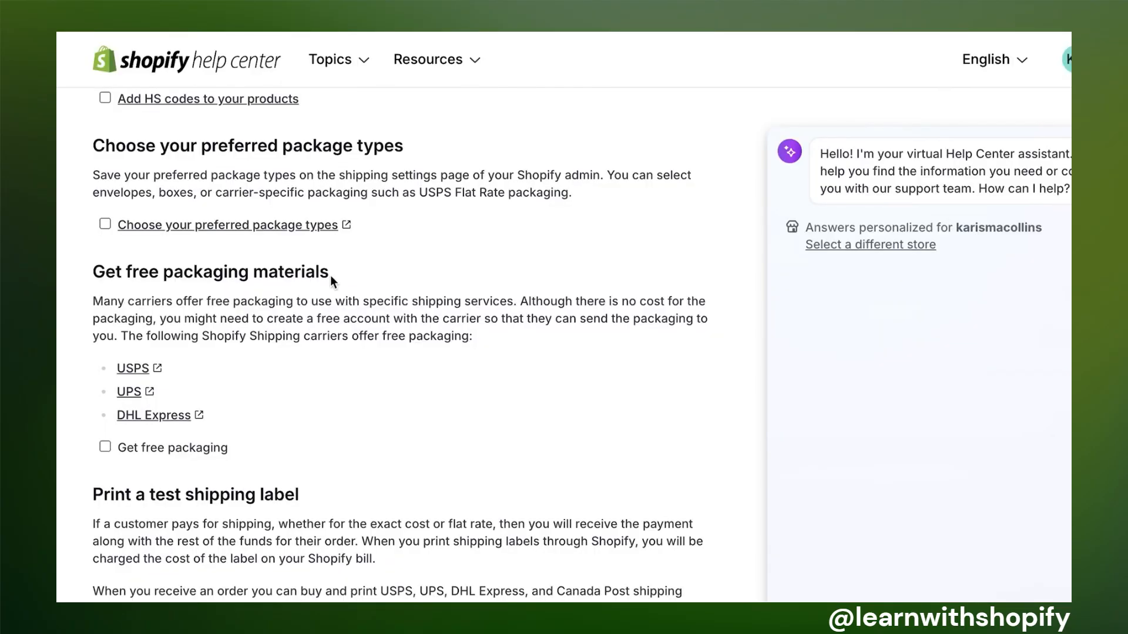
Step: Highlight the "Get free packaging materials" heading in the Shopify Help Center article
left_click_drag(330, 275, 89, 274)
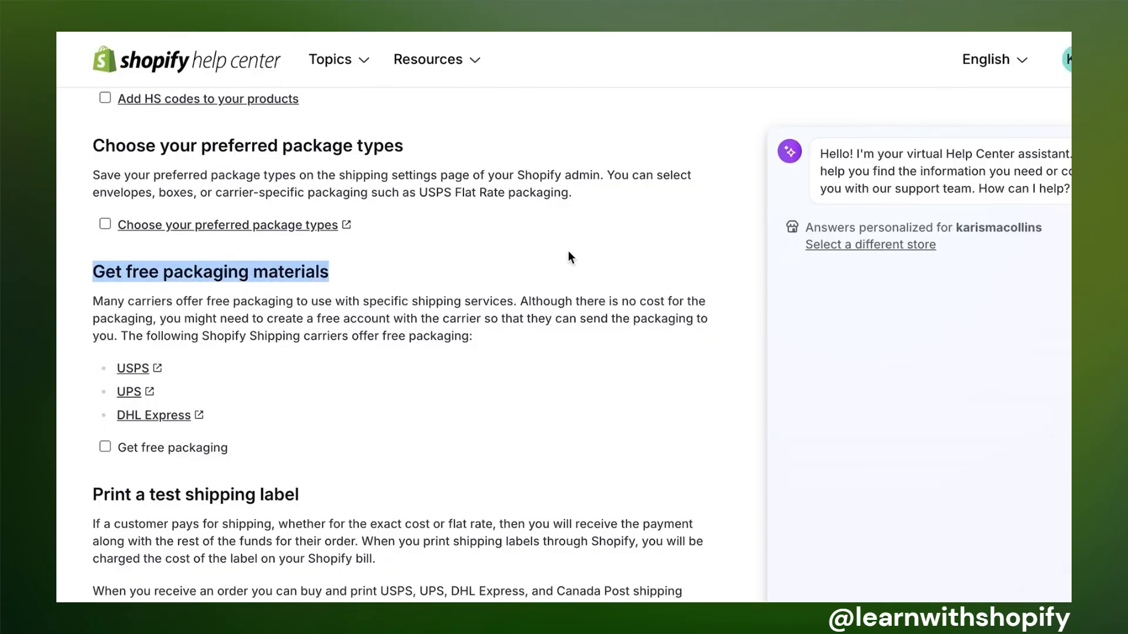
left_click(348, 278)
scroll(323, 351, "down", 1)
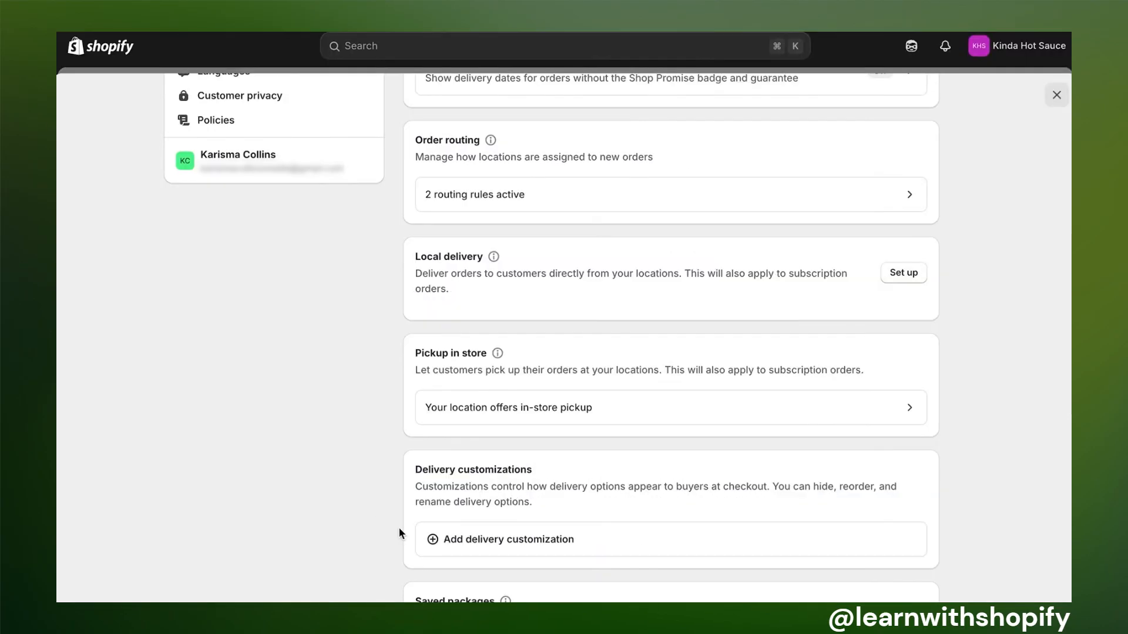
Step: In the shipping settings, fill in a new box package measuring 7 × 5 × 6 cm with an empty weight of 2 kg
scroll(399, 527, "down", 5)
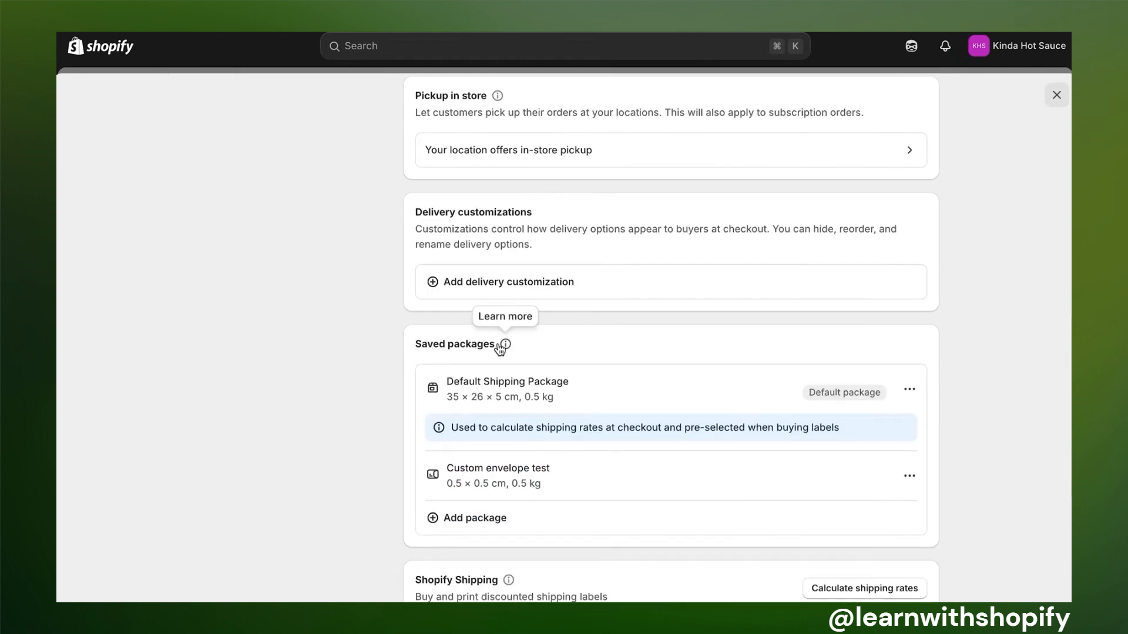
left_click(540, 525)
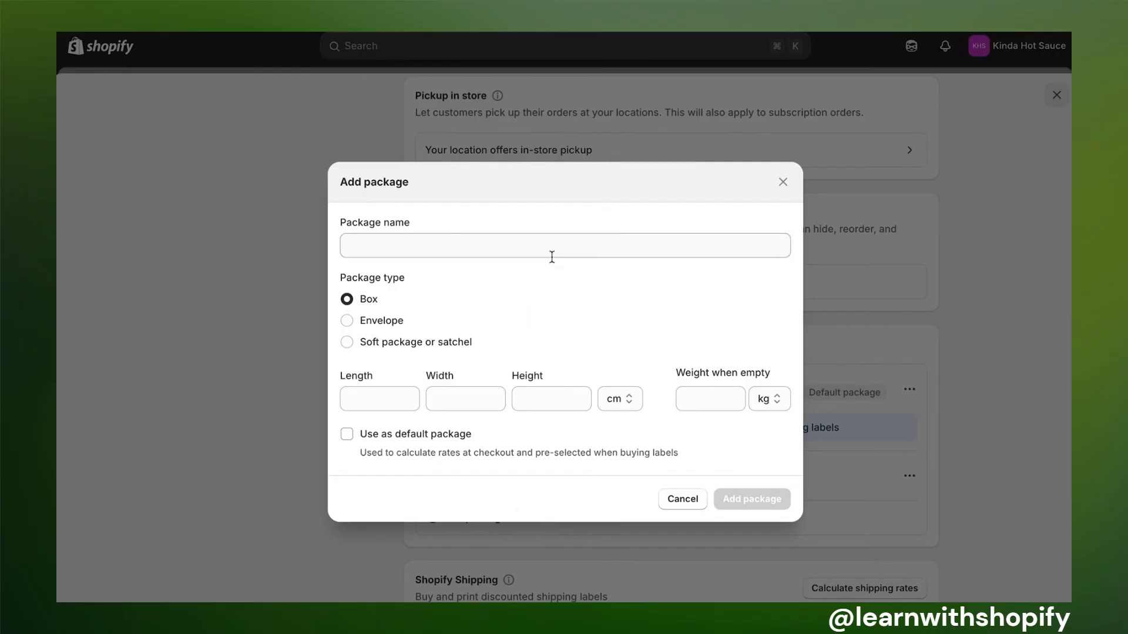
left_click(372, 399)
type("7")
key("Tab")
type("5")
key("Tab")
type("6")
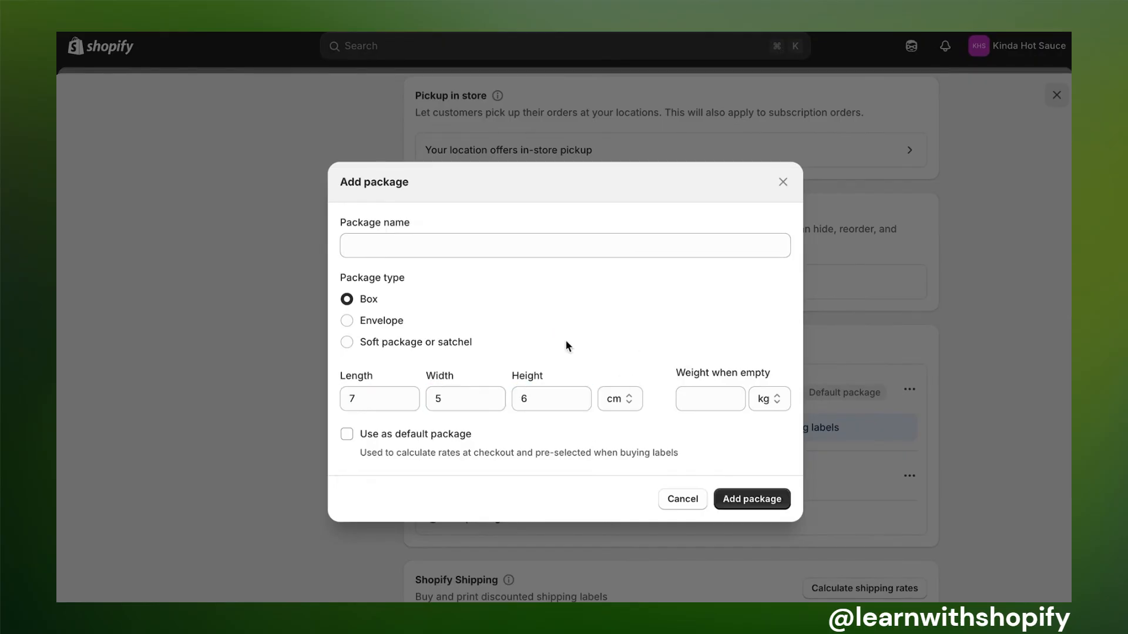
left_click(703, 399)
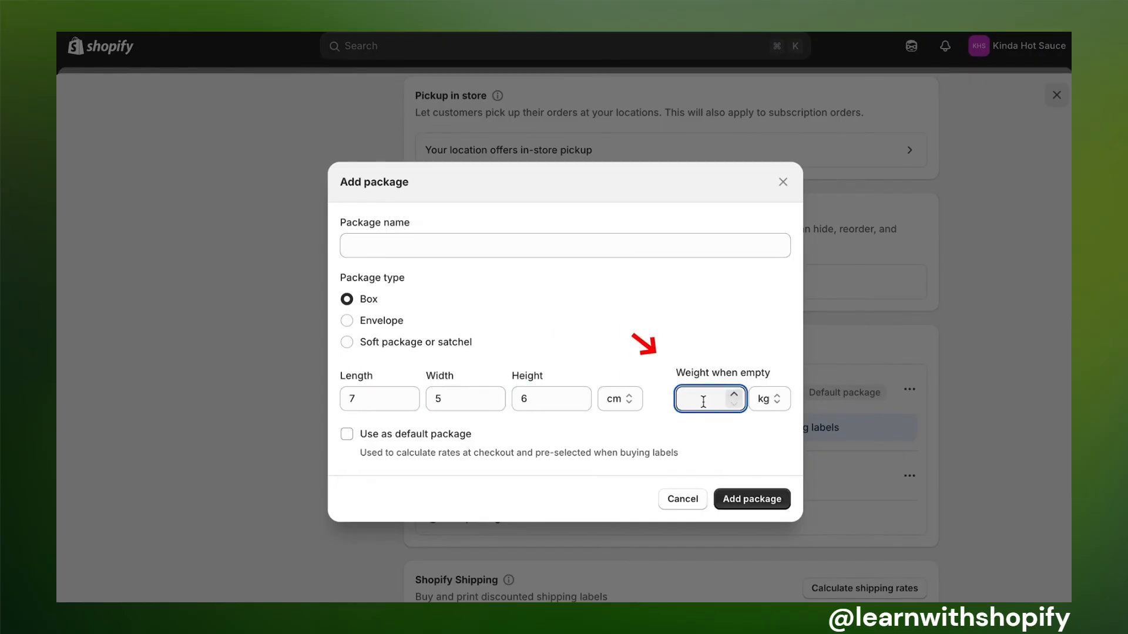
type("2")
left_click(683, 330)
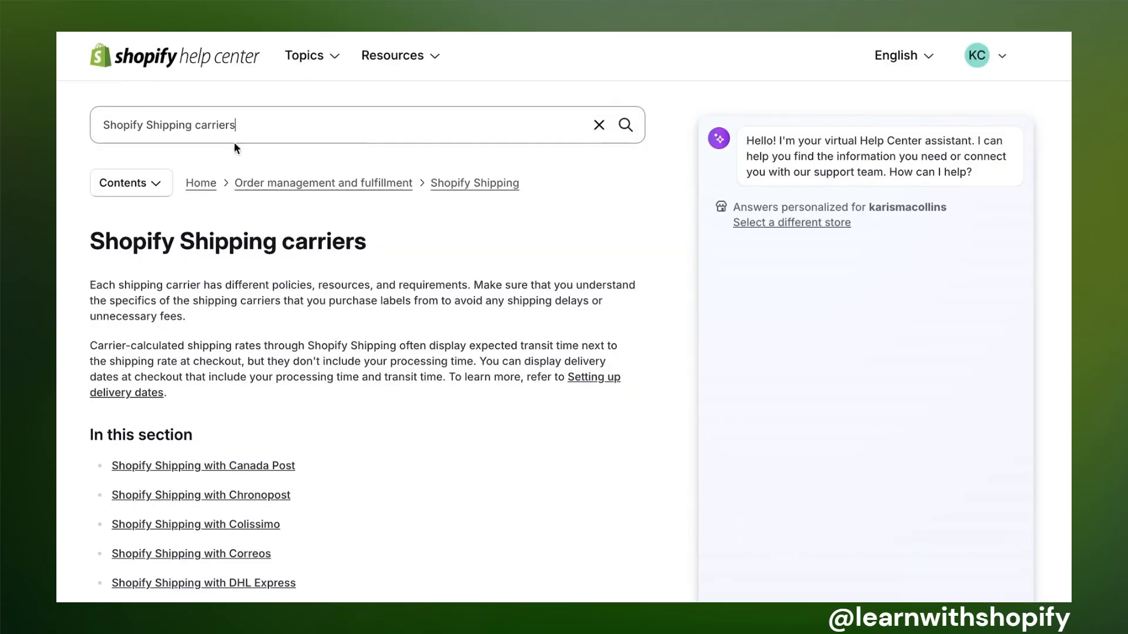
Step: Review the Shopify Shipping carriers article and its list of carriers in the Help Center
scroll(394, 317, "down", 3)
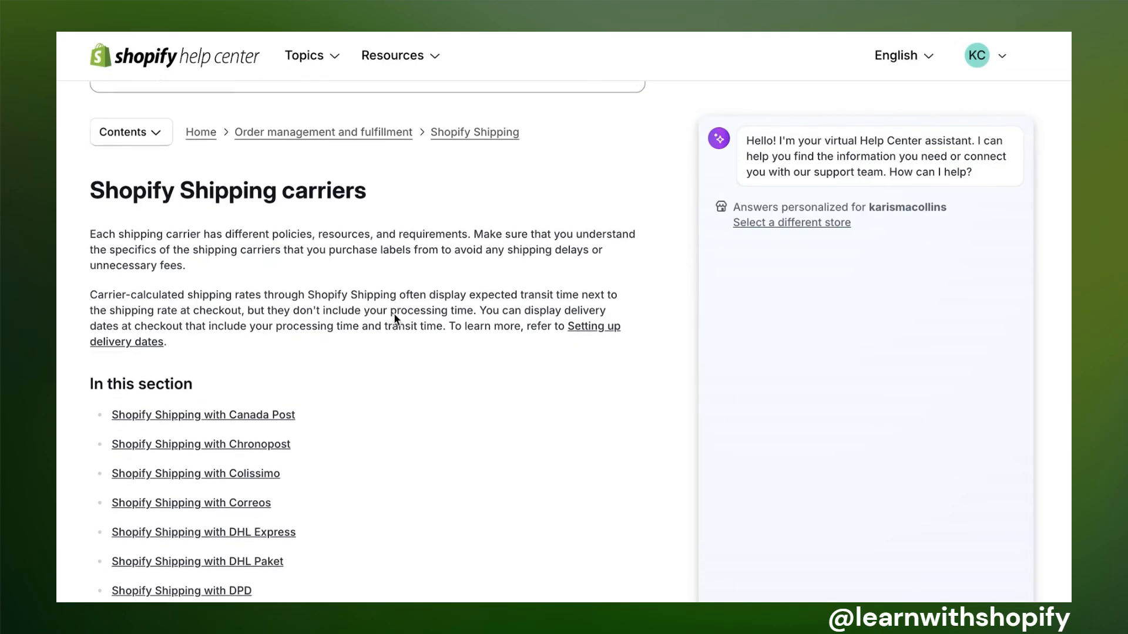
scroll(394, 318, "down", 3)
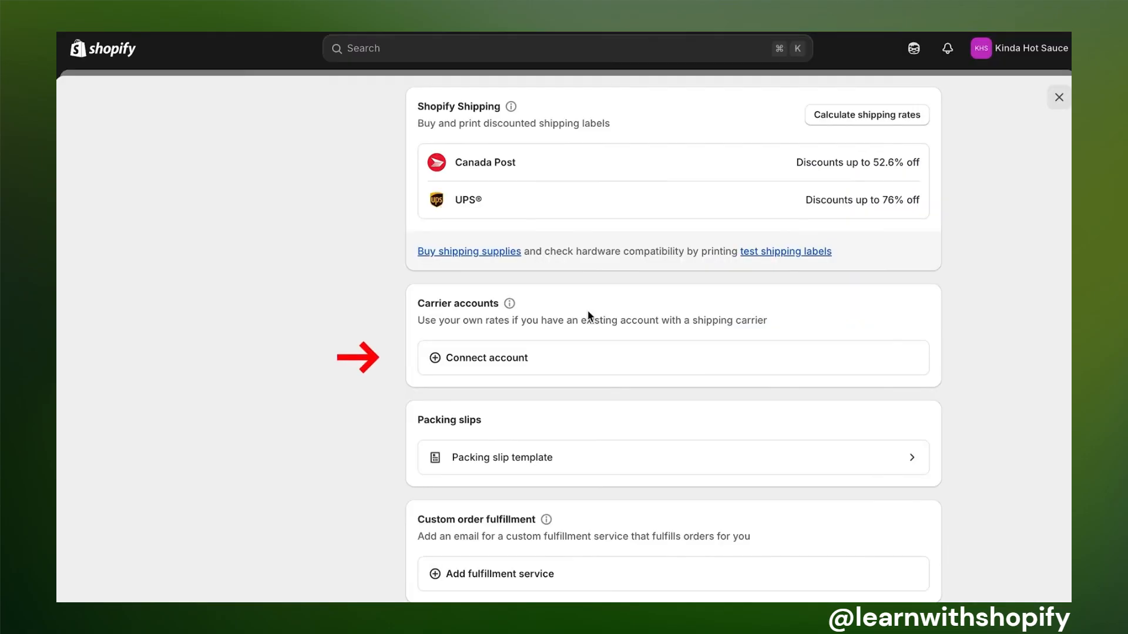
Step: Open the option to connect a carrier account in the shipping settings, and open the shipping labels among the orders
left_click(514, 357)
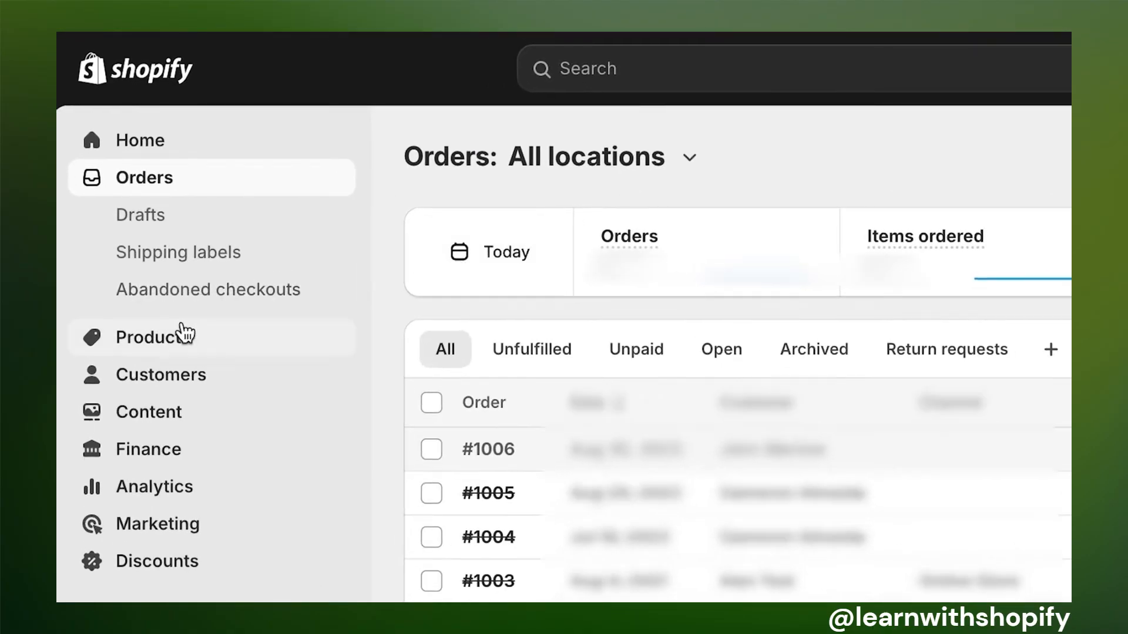
left_click(125, 252)
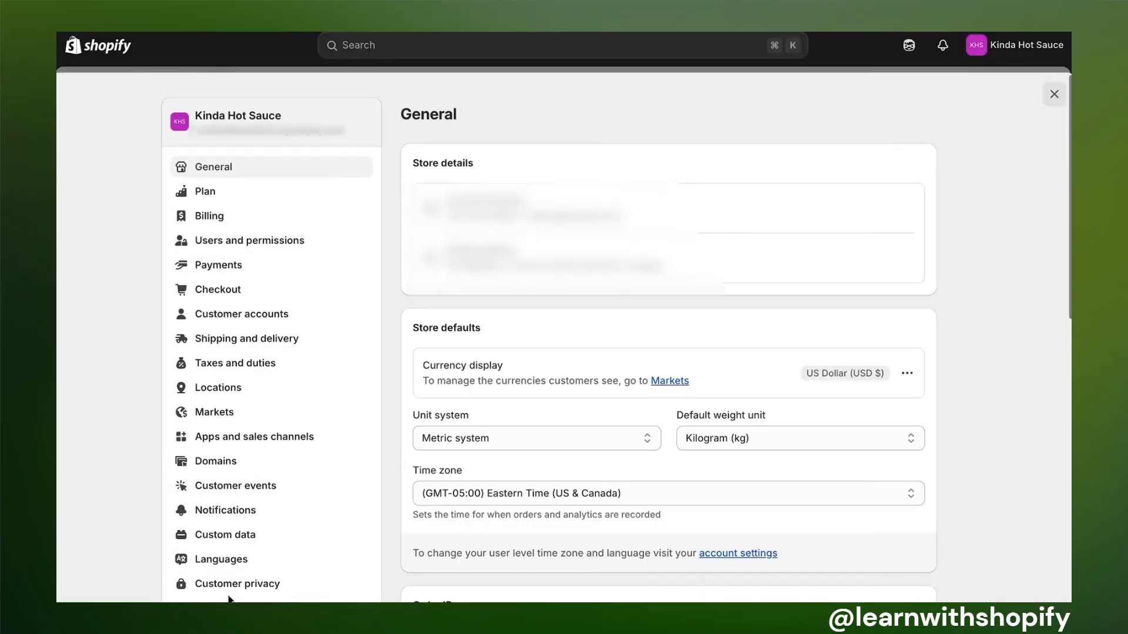
Step: Open the store's Policies settings and review the return rules from the return window down to the final sale items
scroll(231, 582, "down", 2)
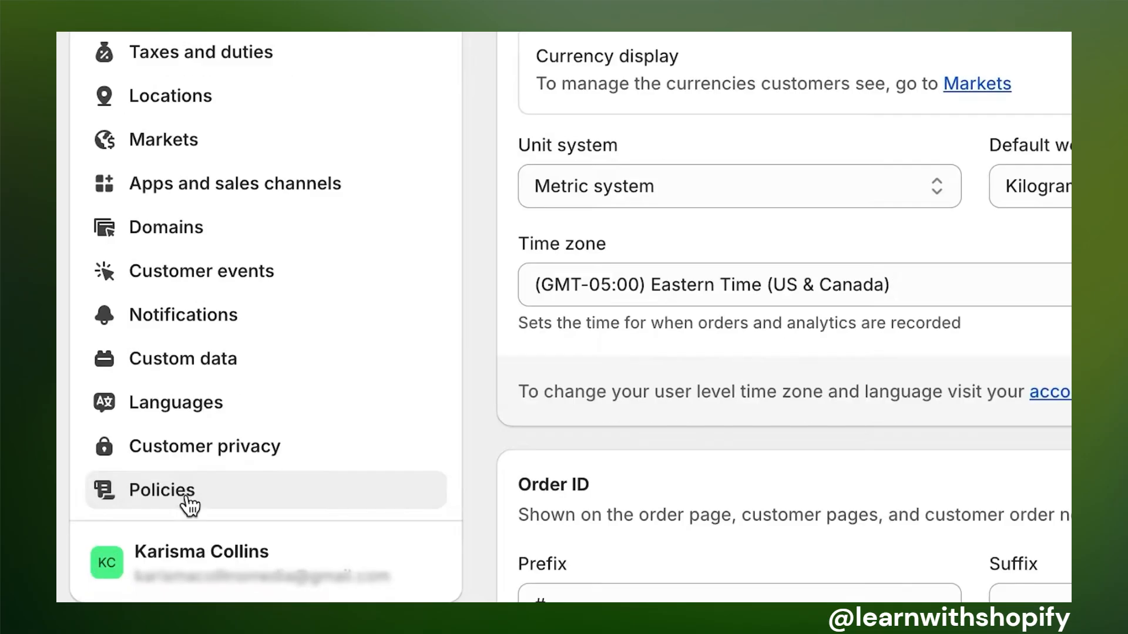
left_click(187, 501)
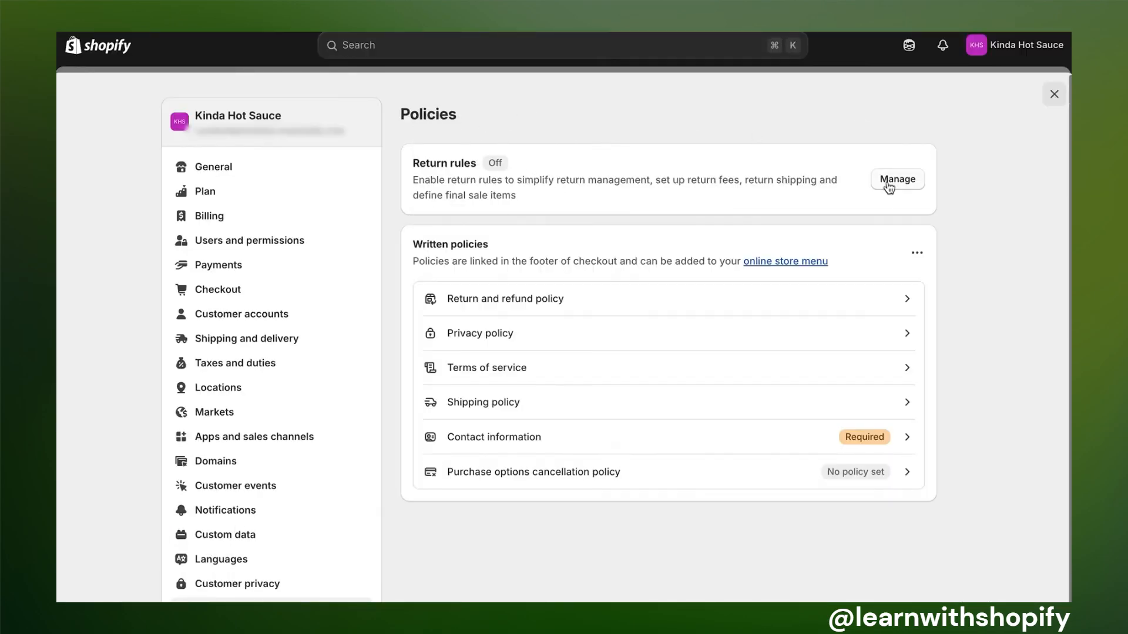
left_click(889, 182)
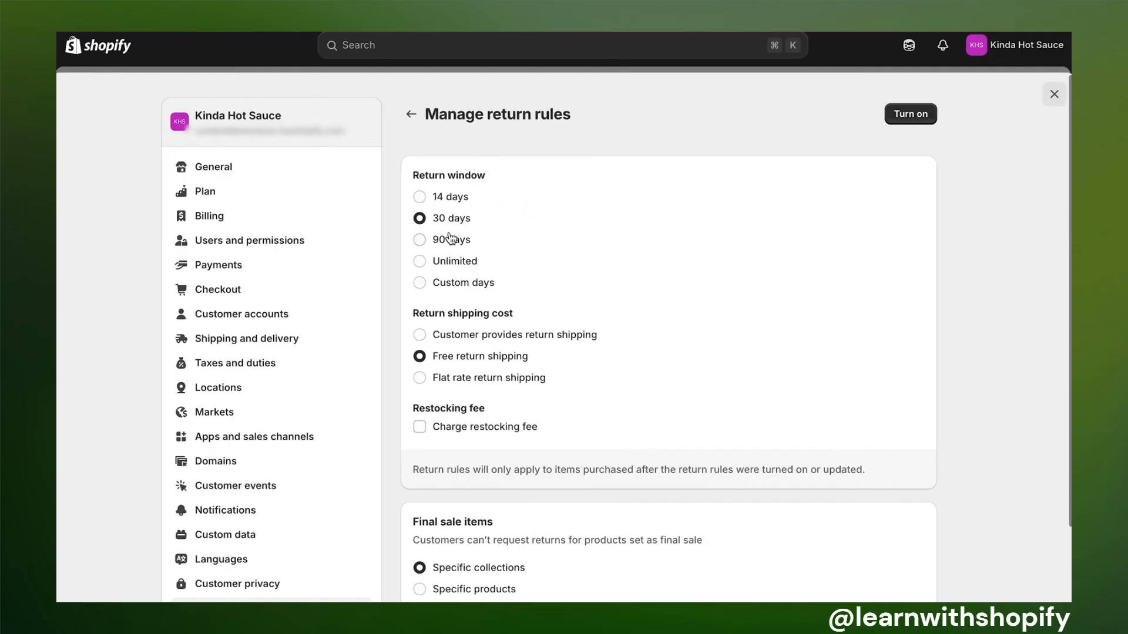
scroll(627, 260, "down", 2)
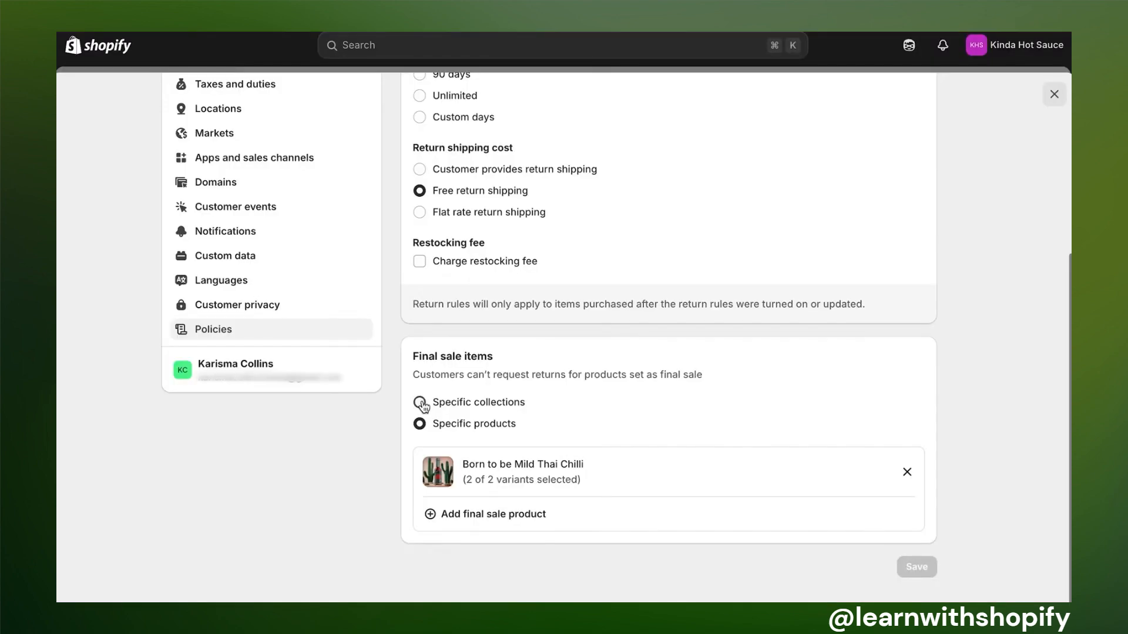
Step: Try Specific collections for the final sale items, return to Specific products, and start adding a final sale product
left_click(420, 403)
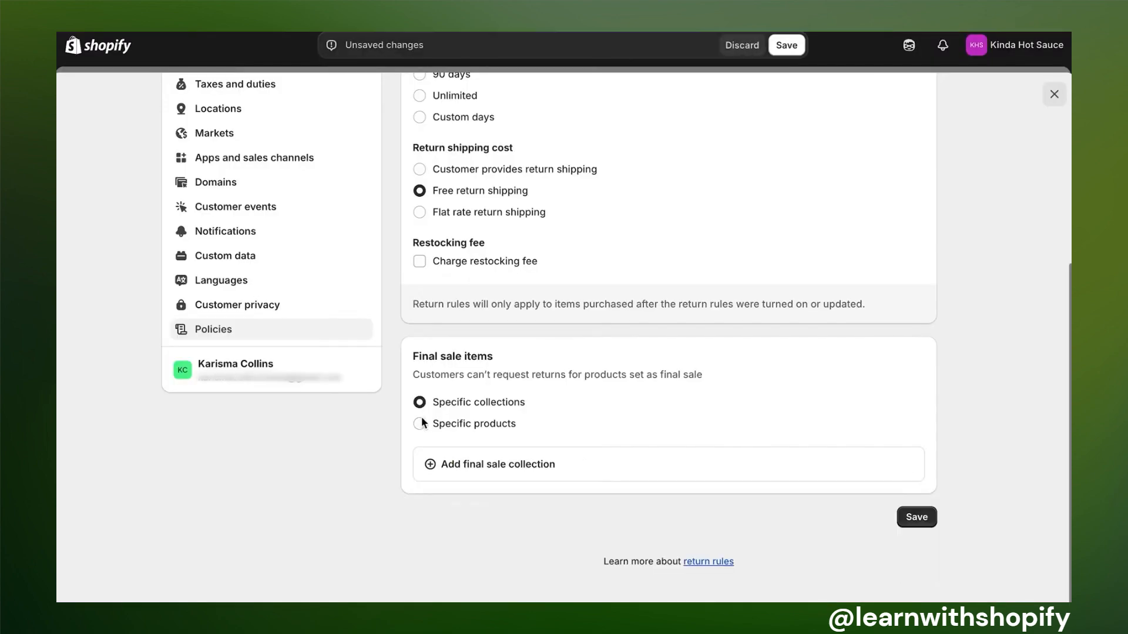
left_click(420, 424)
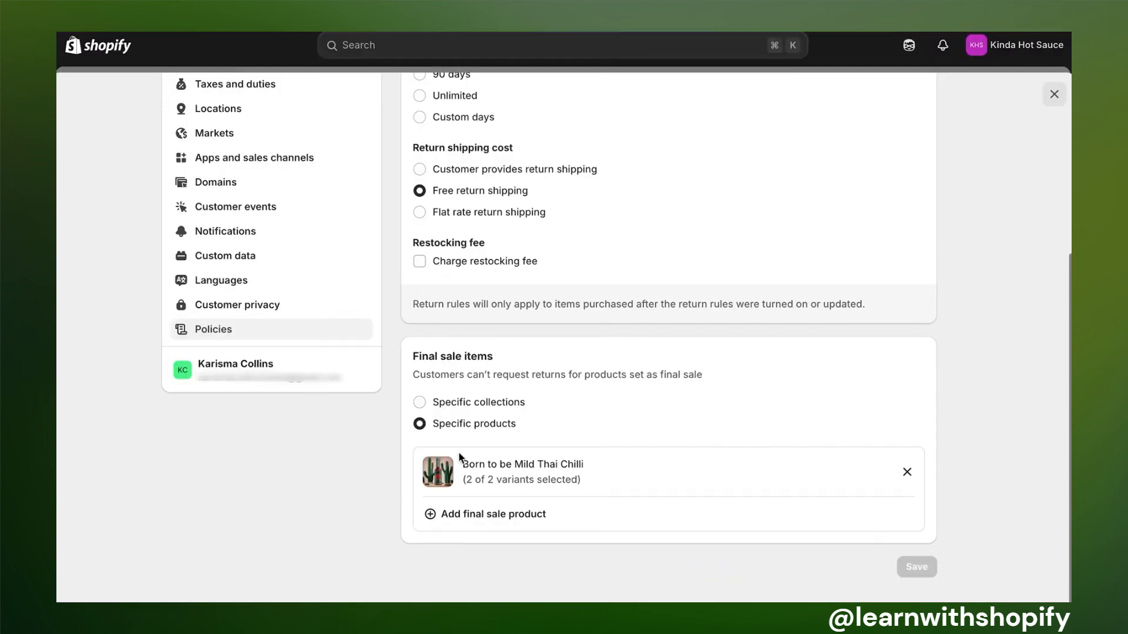
left_click(498, 519)
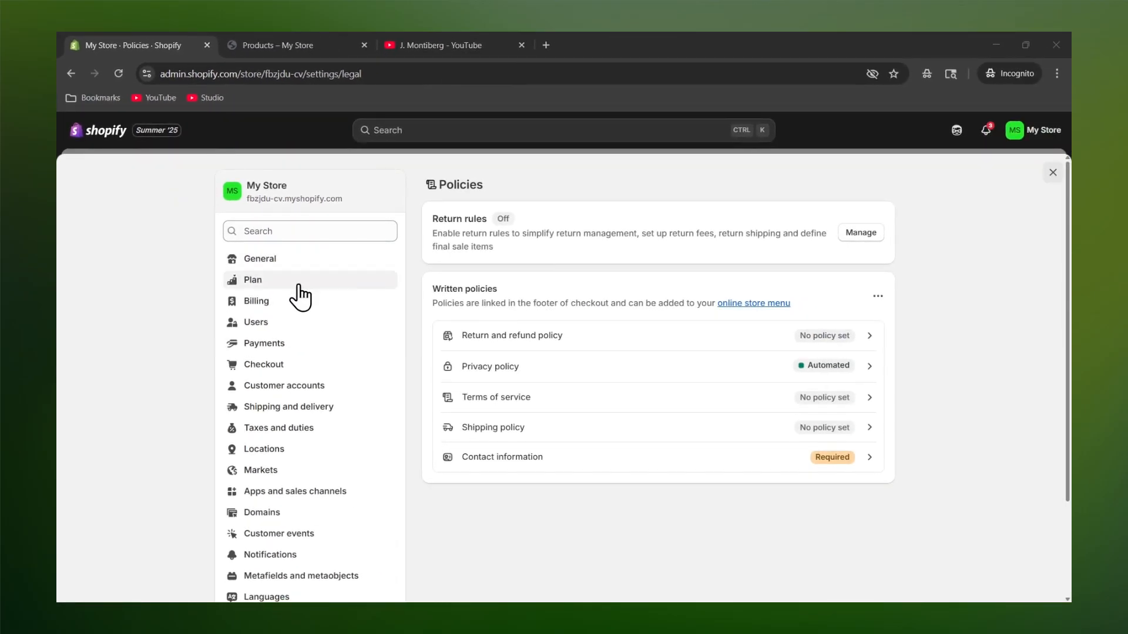
Step: In the Domains settings, search for kindahotsauce.com as a new domain to buy and review the offers
scroll(299, 297, "down", 1)
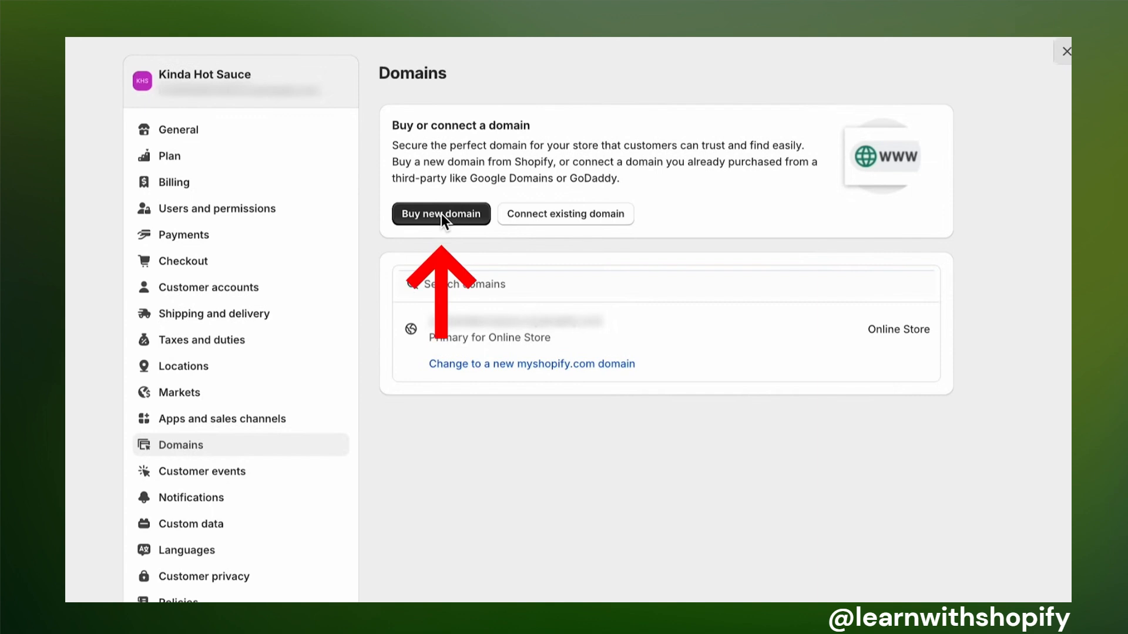
left_click(442, 214)
type("kindaho")
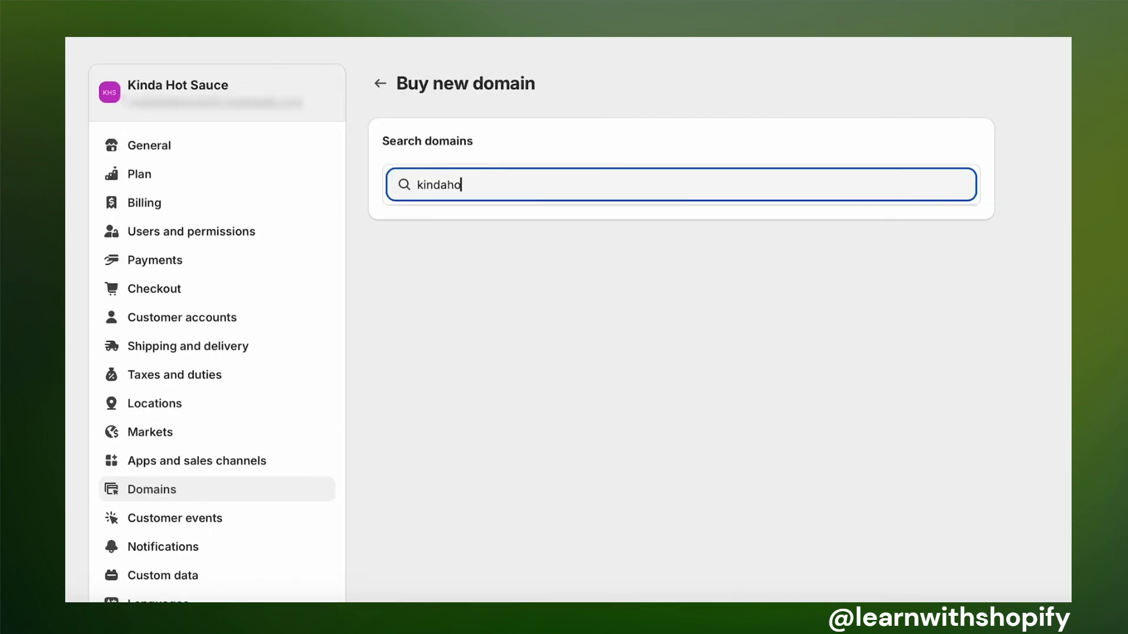
type("tsauce.com")
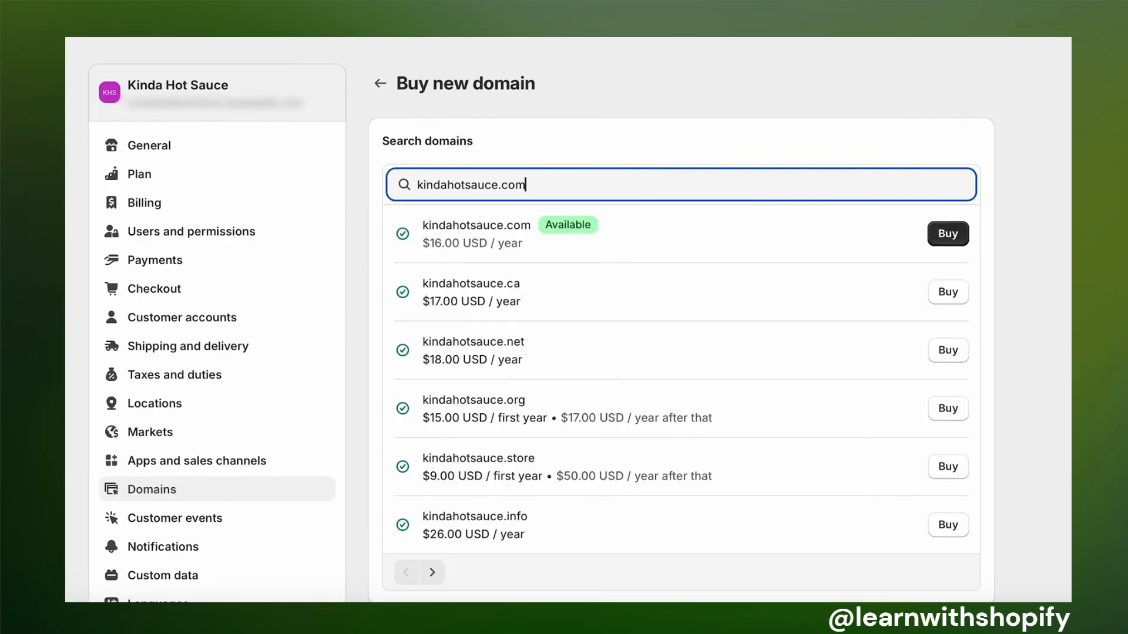
scroll(574, 322, "down", 3)
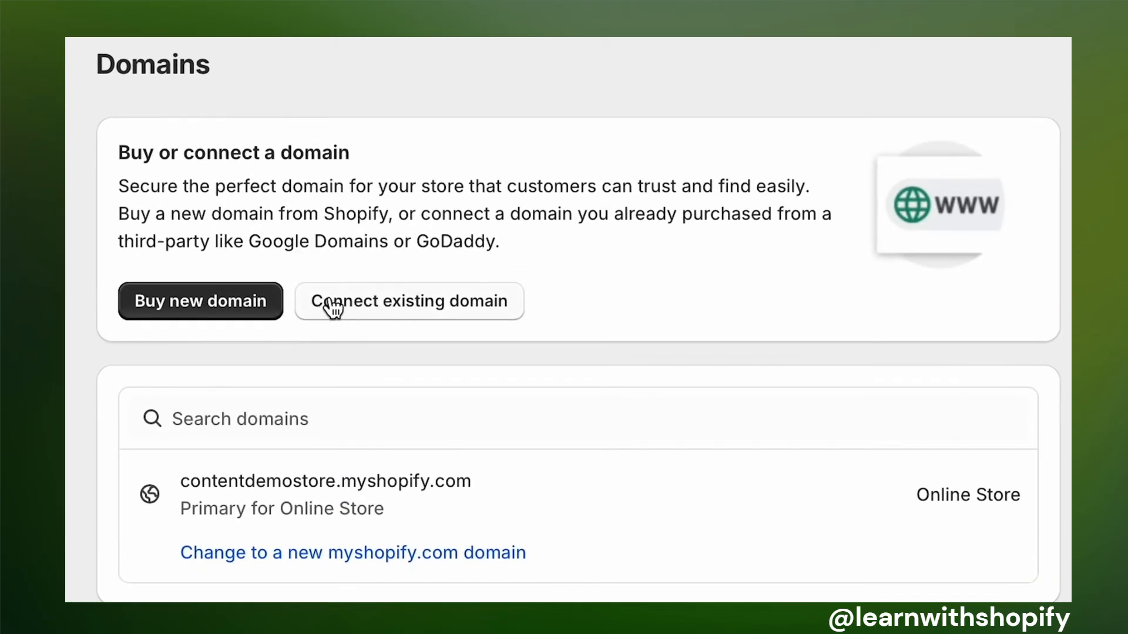
Step: Check kindahotsauce.com as an existing domain to connect, and return to the Domains settings
left_click(467, 303)
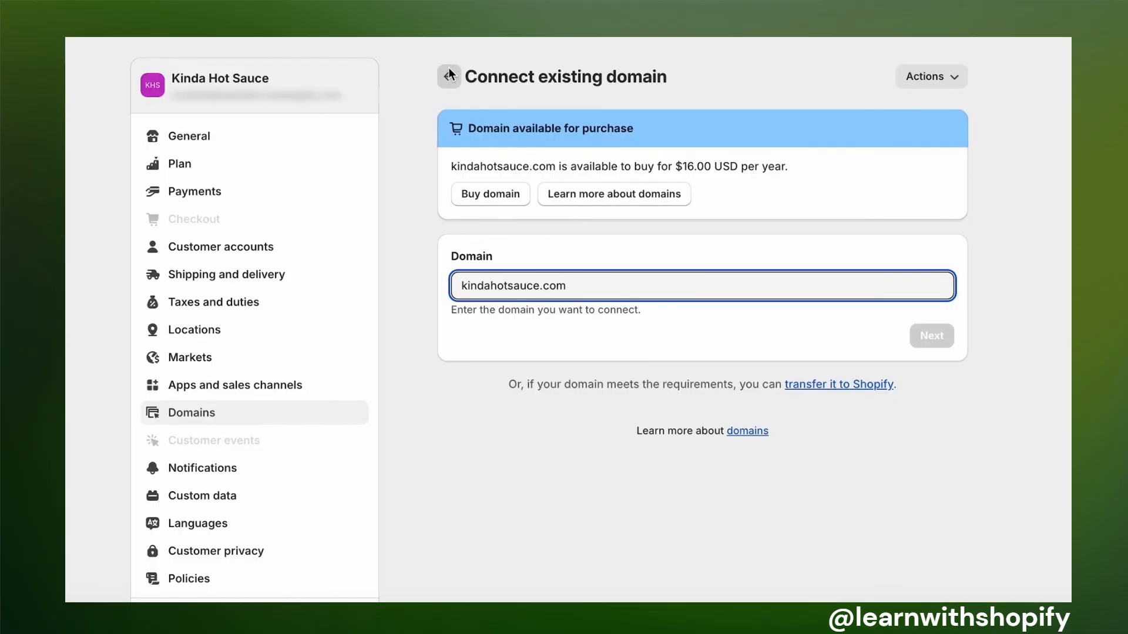
left_click(445, 77)
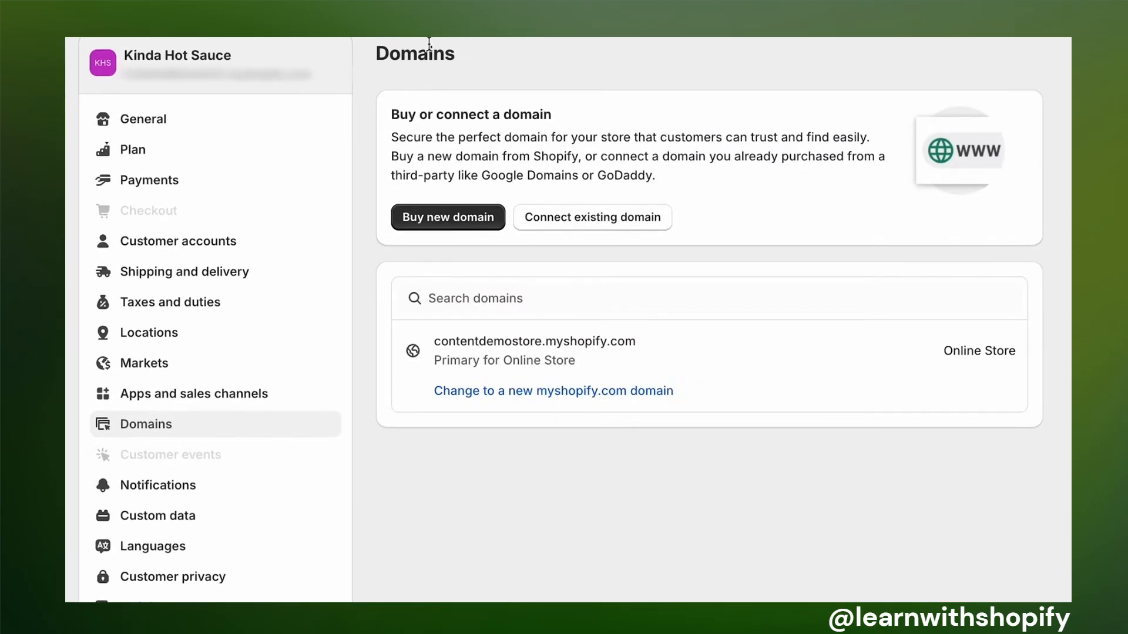
left_click(701, 348)
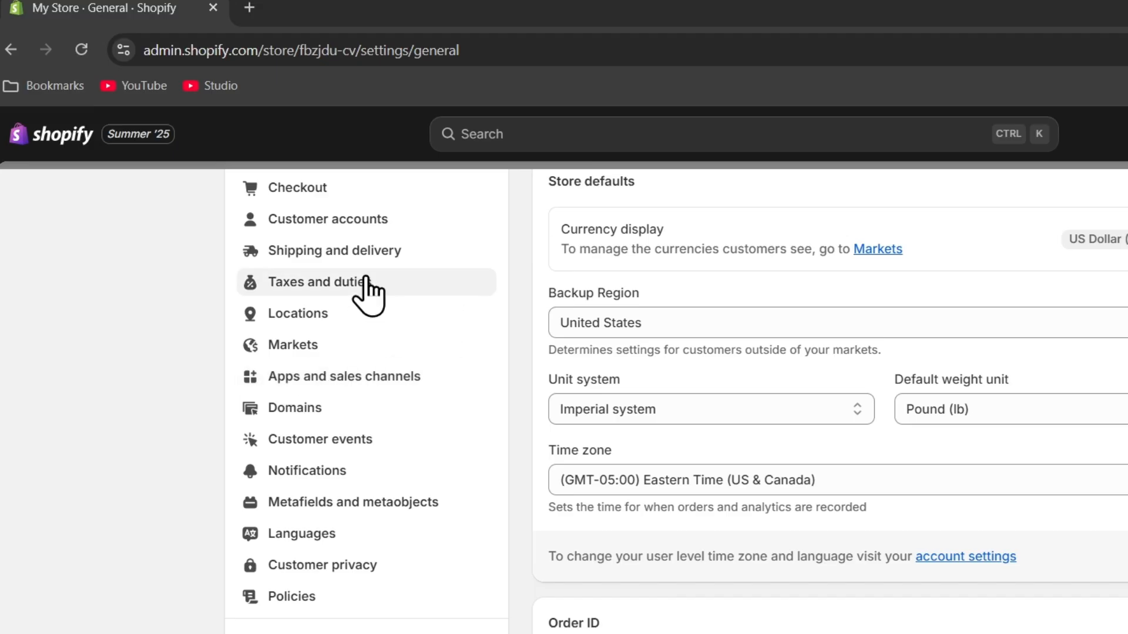
Step: Go from the Apps and sales channels settings to the Shopify App Store and open the Judge.me Product Reviews App
left_click(416, 378)
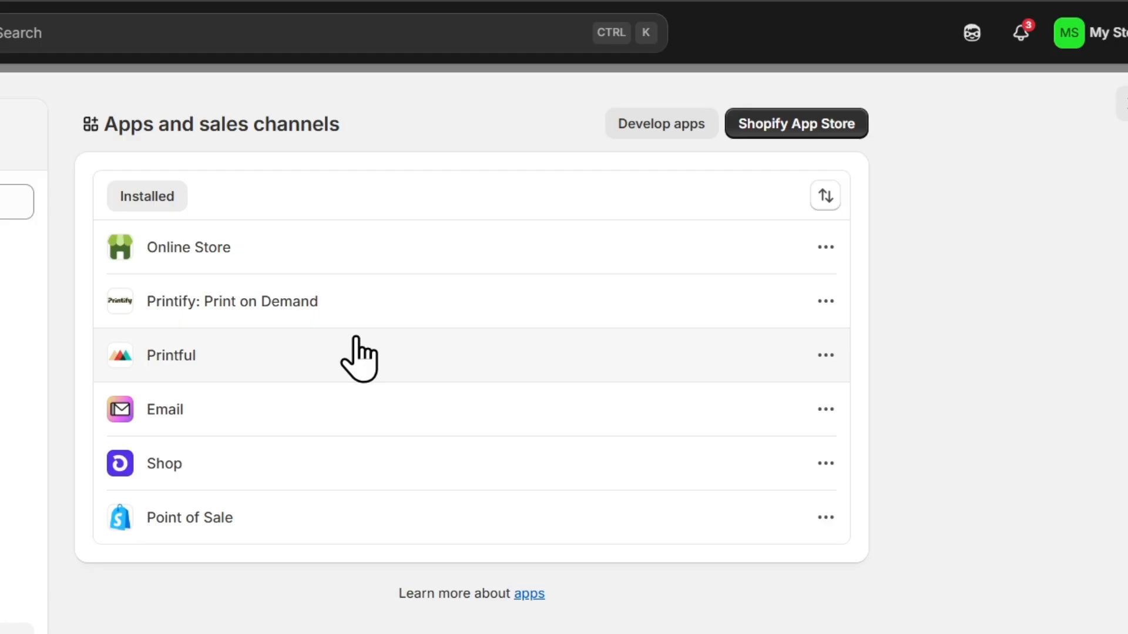
left_click(790, 124)
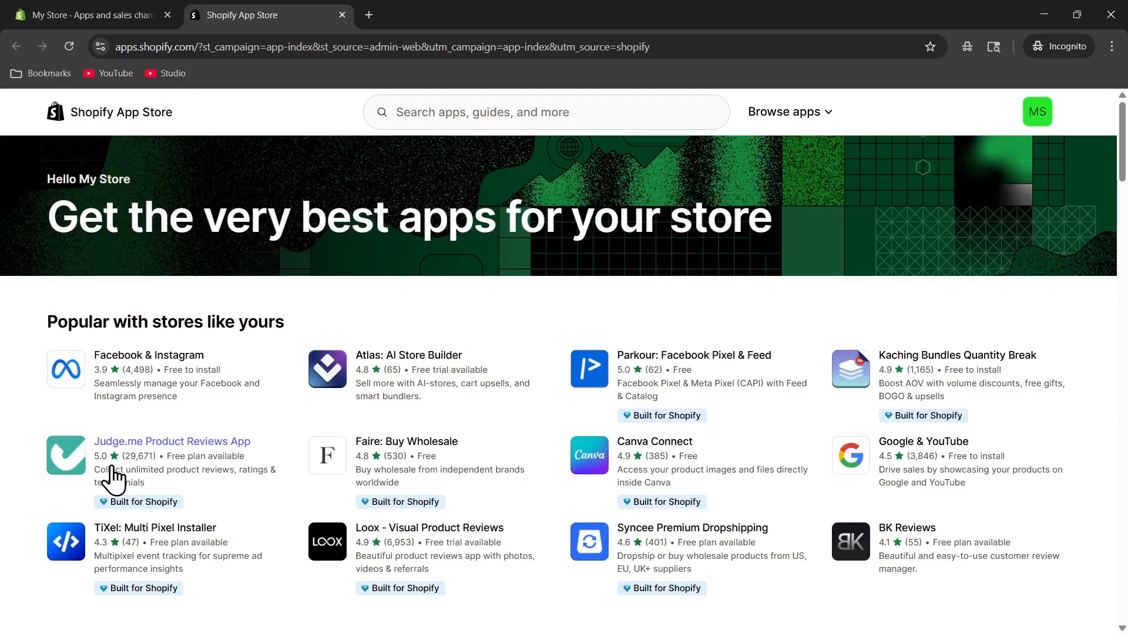
left_click(199, 443)
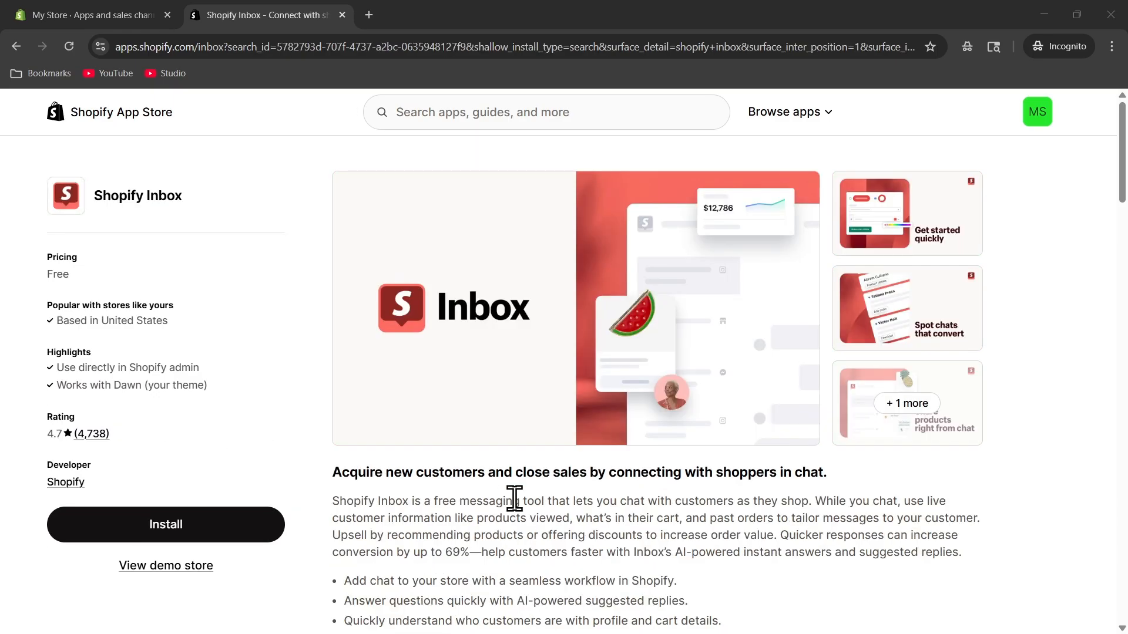
Step: Examine the Shopify Inbox app listing, highlighting "conversion by up to 69%" and the app's rating
scroll(516, 487, "down", 3)
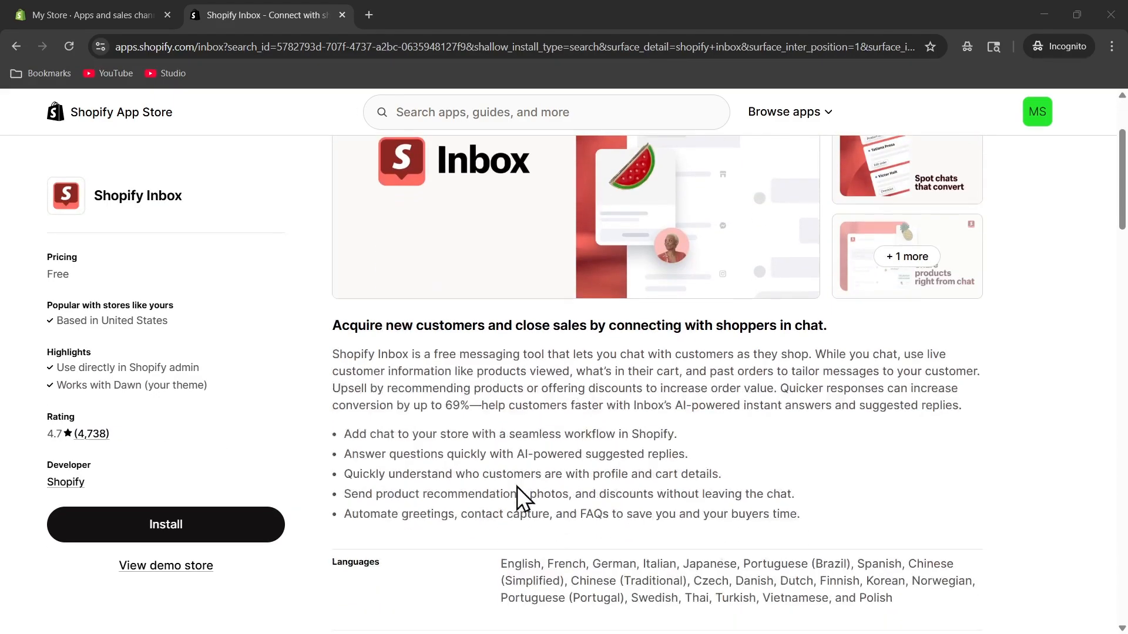
scroll(520, 479, "down", 1)
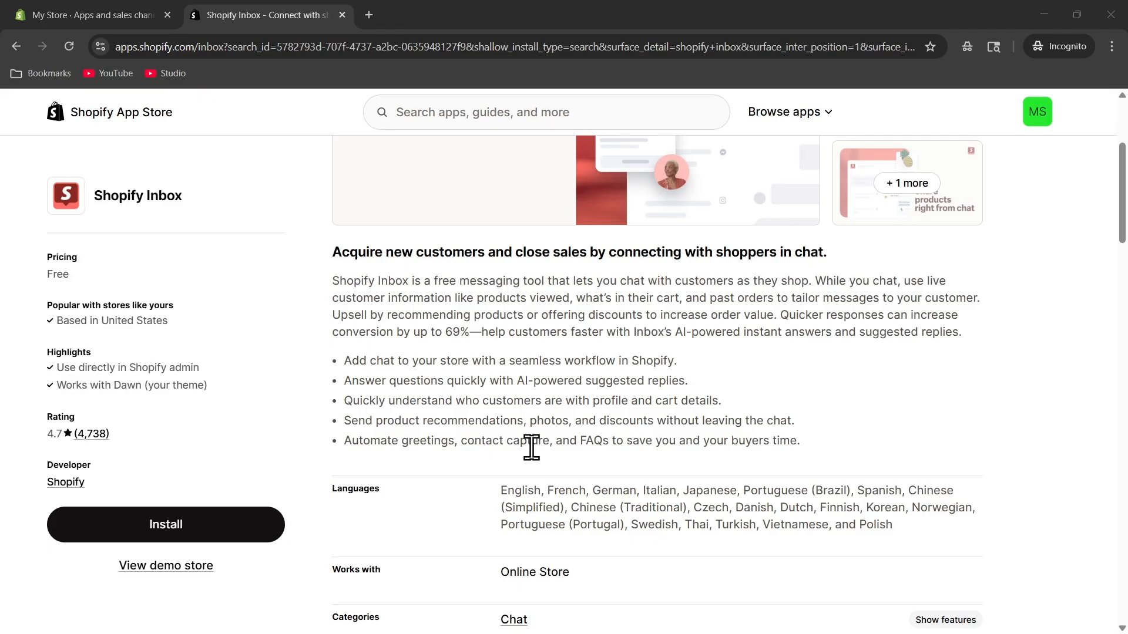
scroll(532, 448, "up", 4)
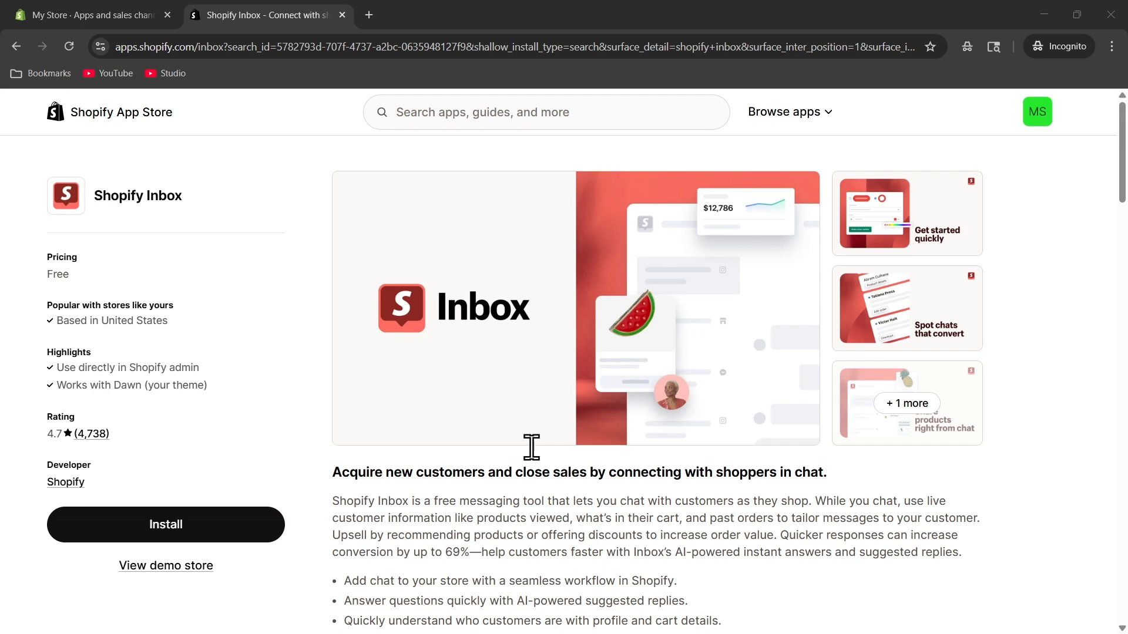
left_click_drag(330, 550, 472, 548)
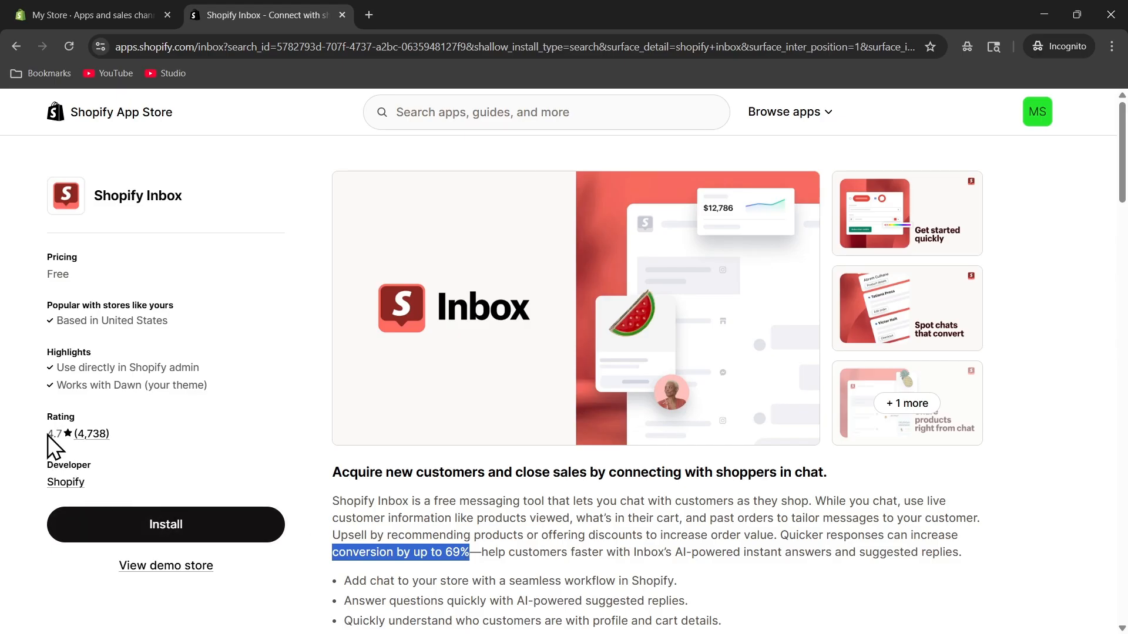
left_click_drag(48, 436, 111, 435)
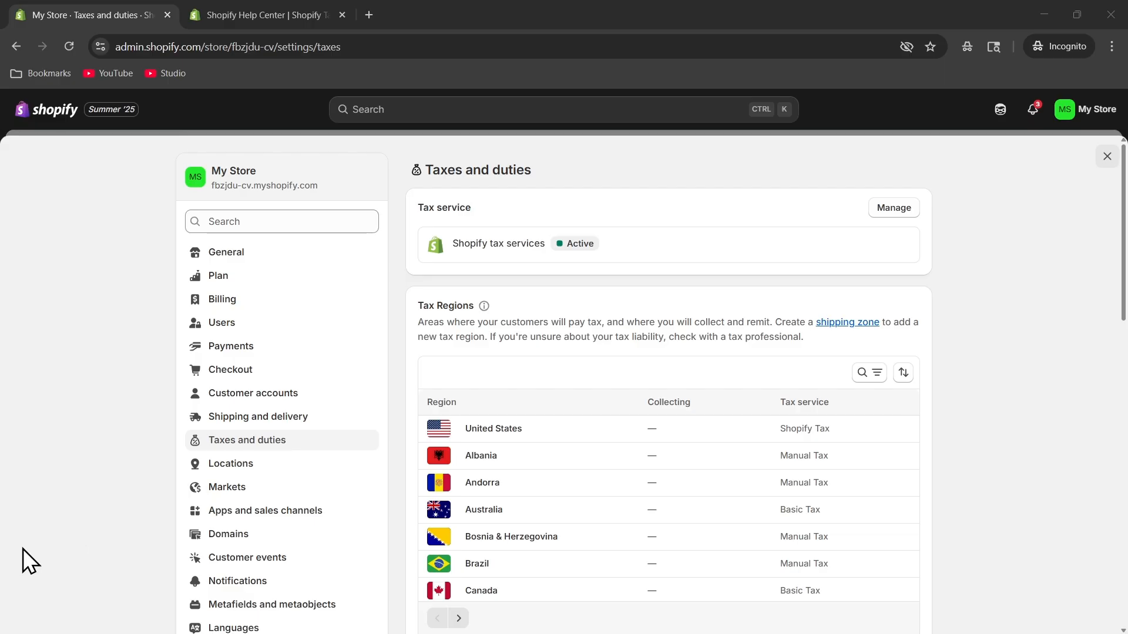
Step: Highlight Shopify tax services in the Taxes and duties settings, view the available tax services, and return to the overview
left_click_drag(526, 243, 479, 243)
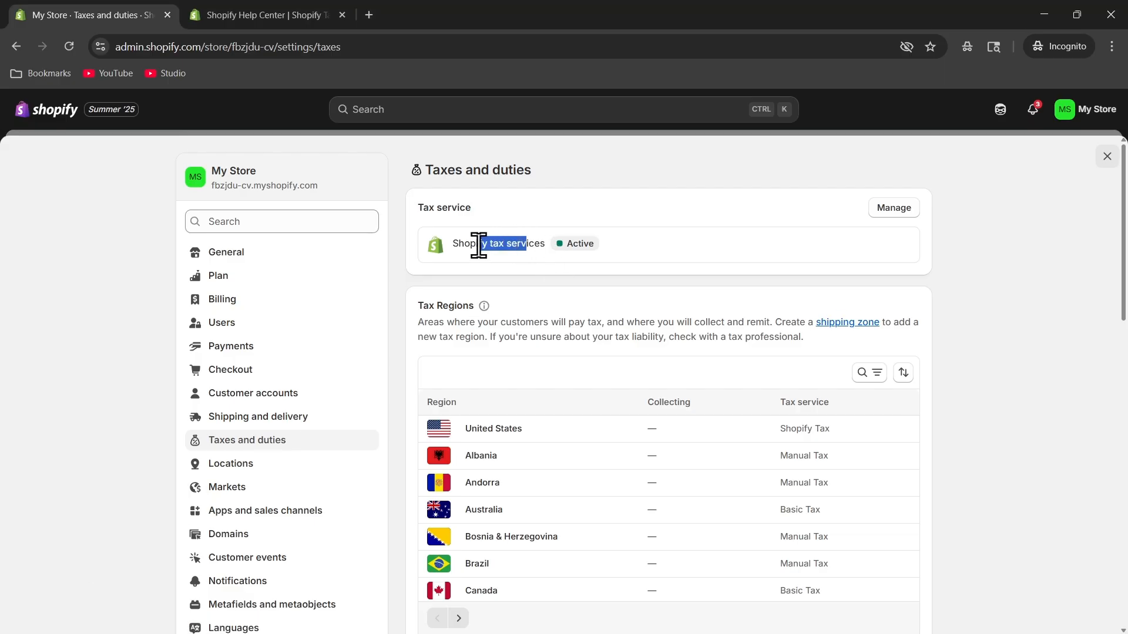
left_click(876, 206)
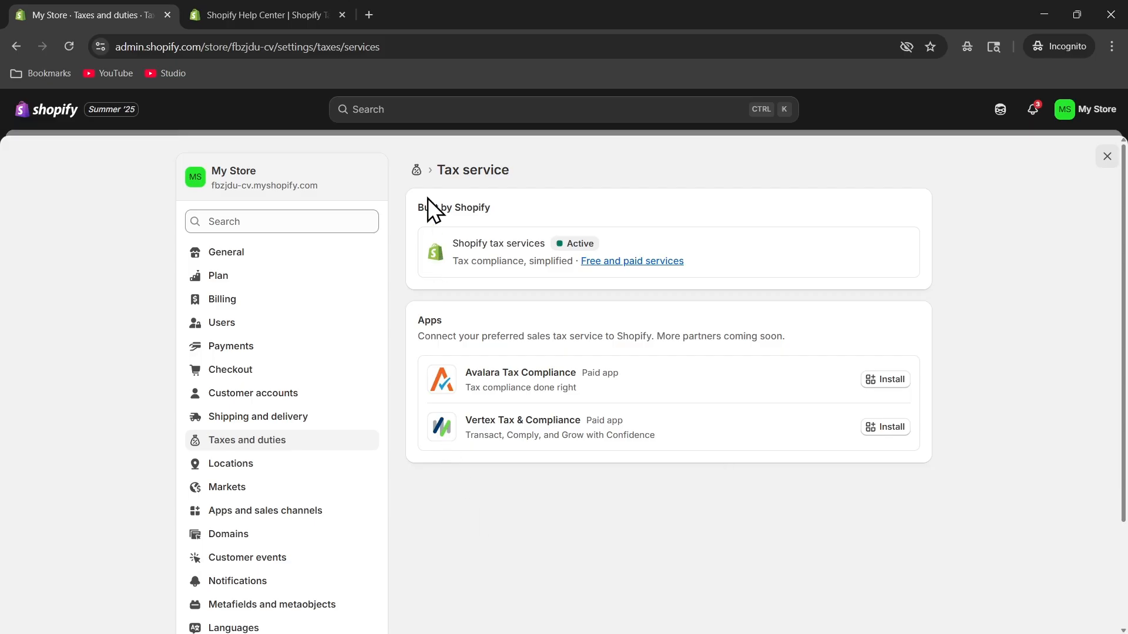
left_click(417, 171)
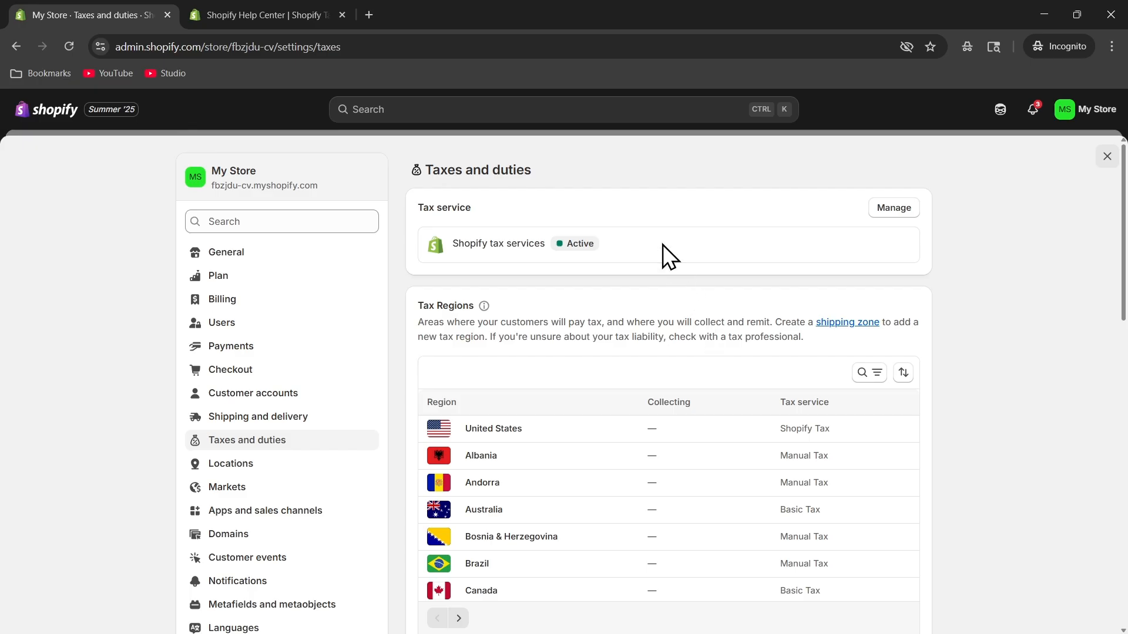
Step: Open the United States tax region, close the duplicate Shopify Tax pricing article, and return to the region's tax settings
scroll(663, 245, "down", 3)
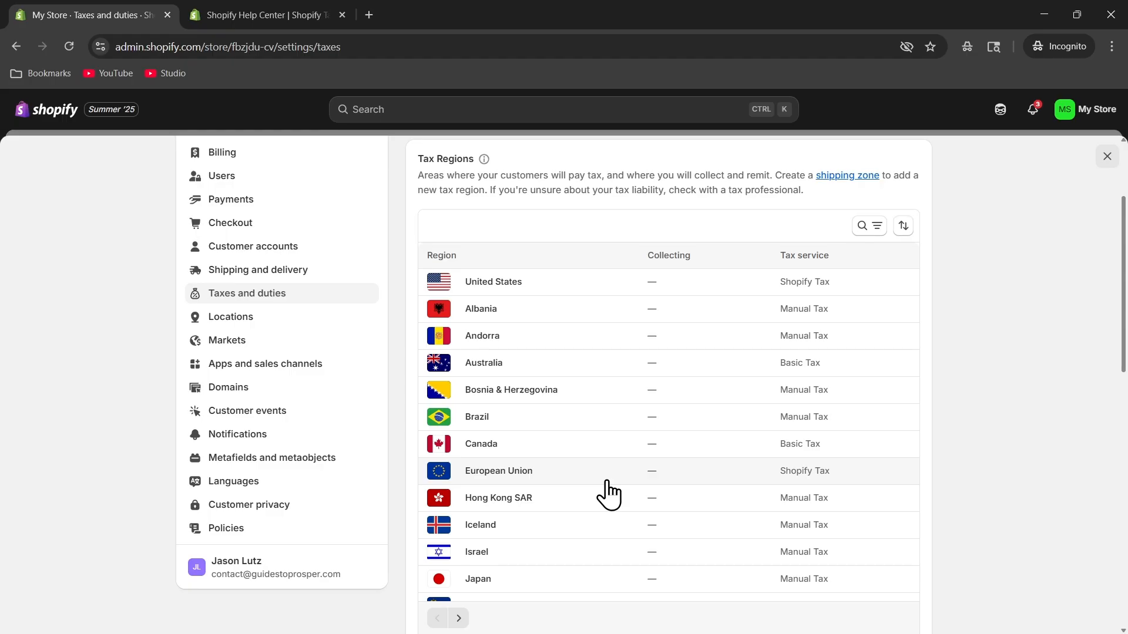
left_click(558, 287)
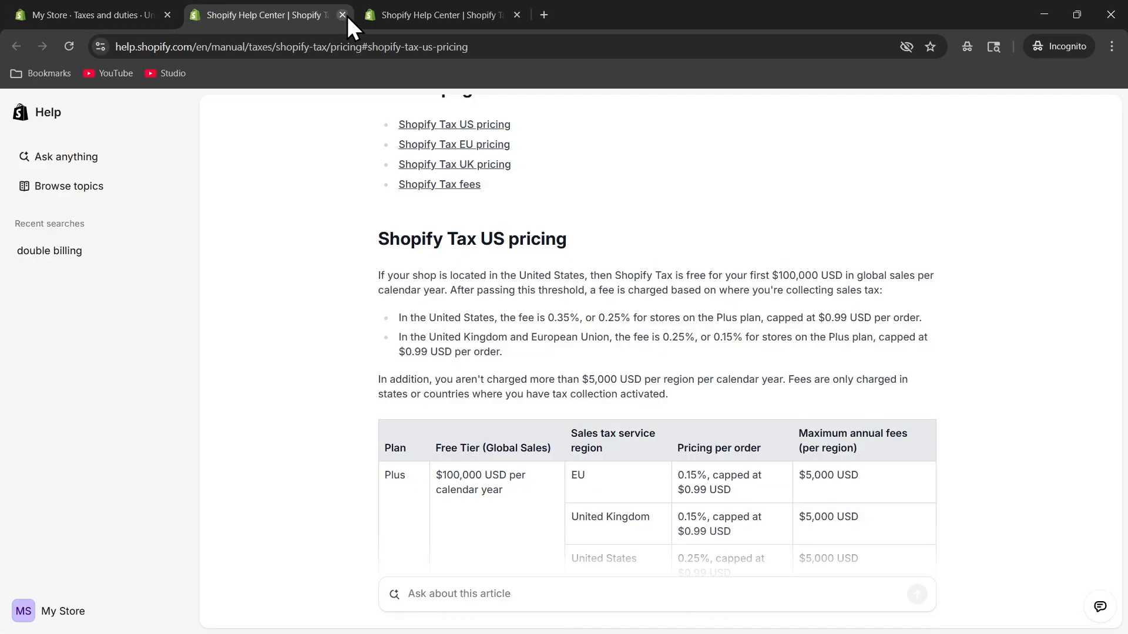
left_click(345, 16)
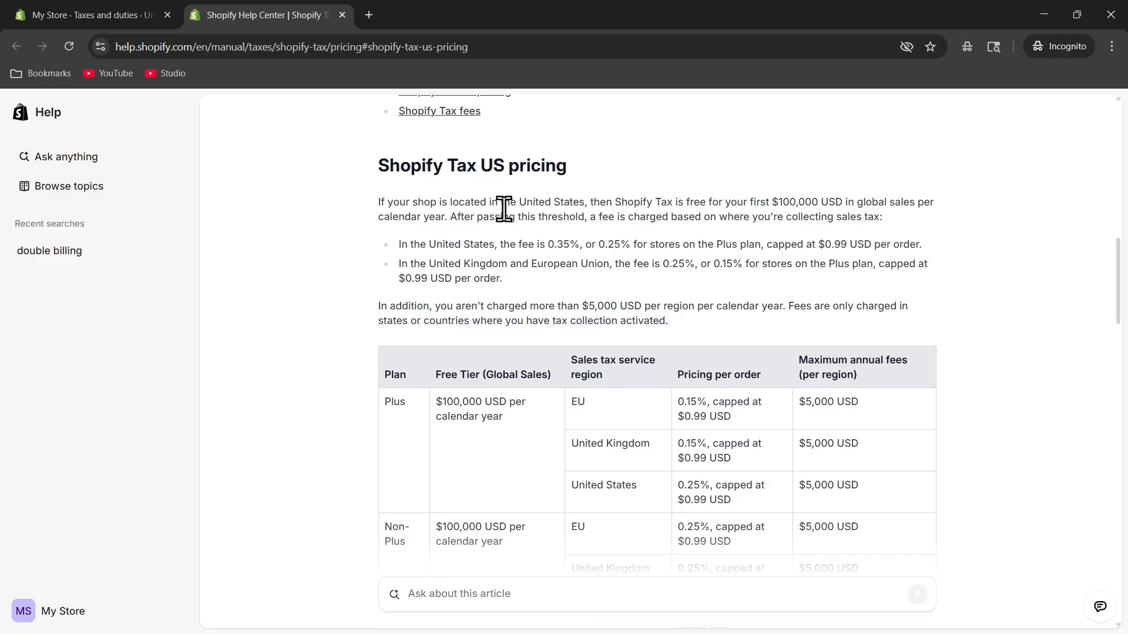
left_click(125, 6)
Step: Try to set up sales tax collection for Alabama as a new region, with the sales tax ID left blank
scroll(668, 354, "down", 2)
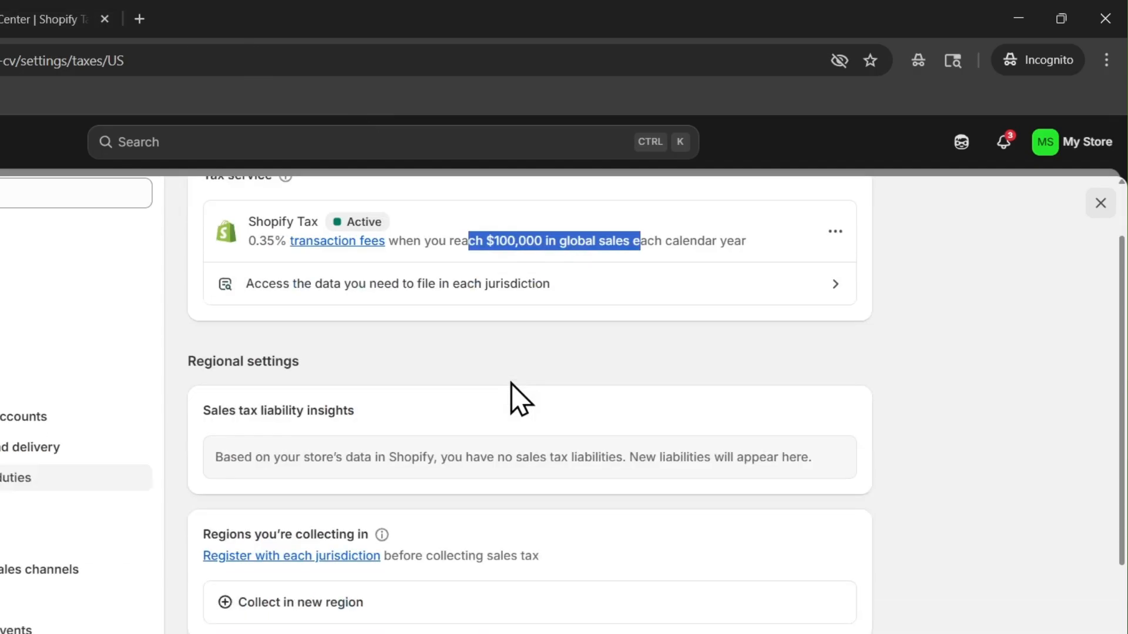
scroll(509, 383, "down", 2)
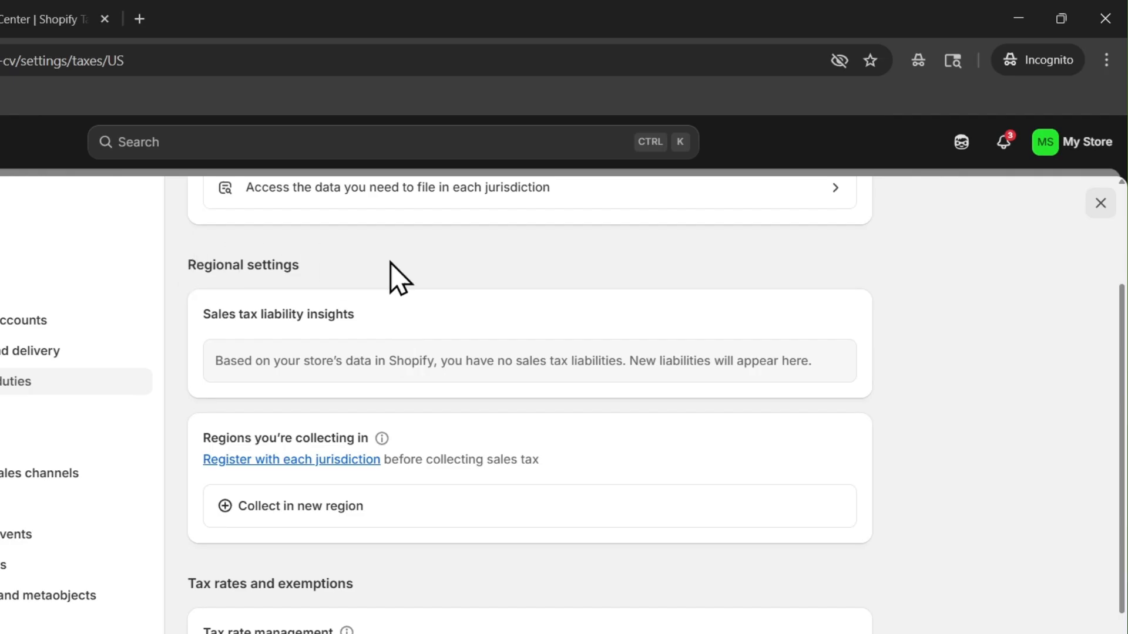
scroll(597, 262, "down", 3)
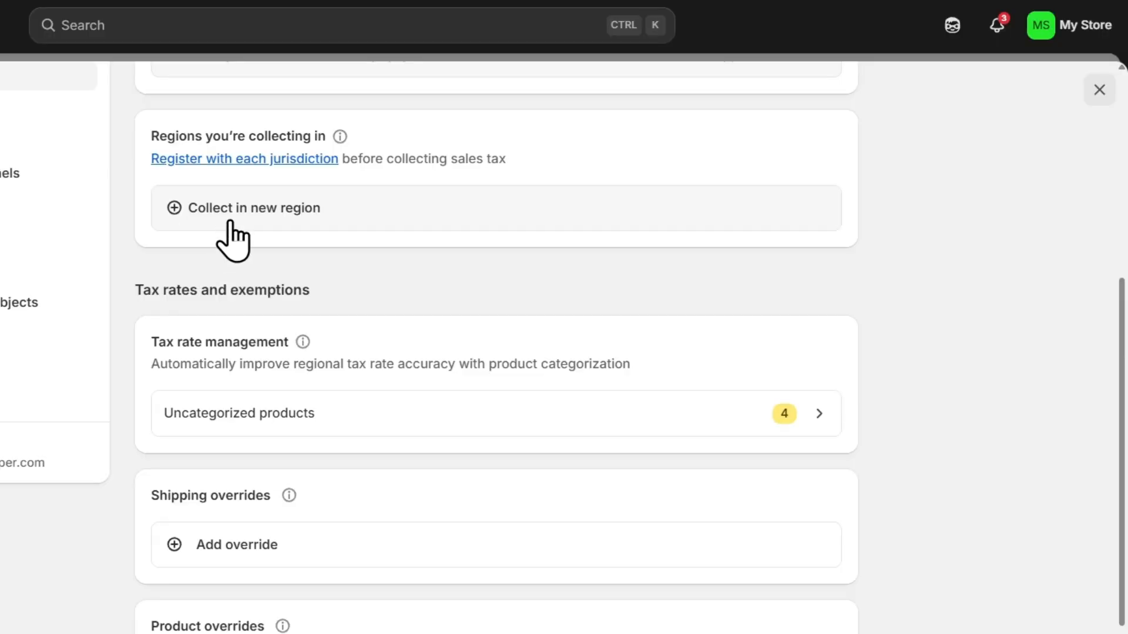
left_click(279, 328)
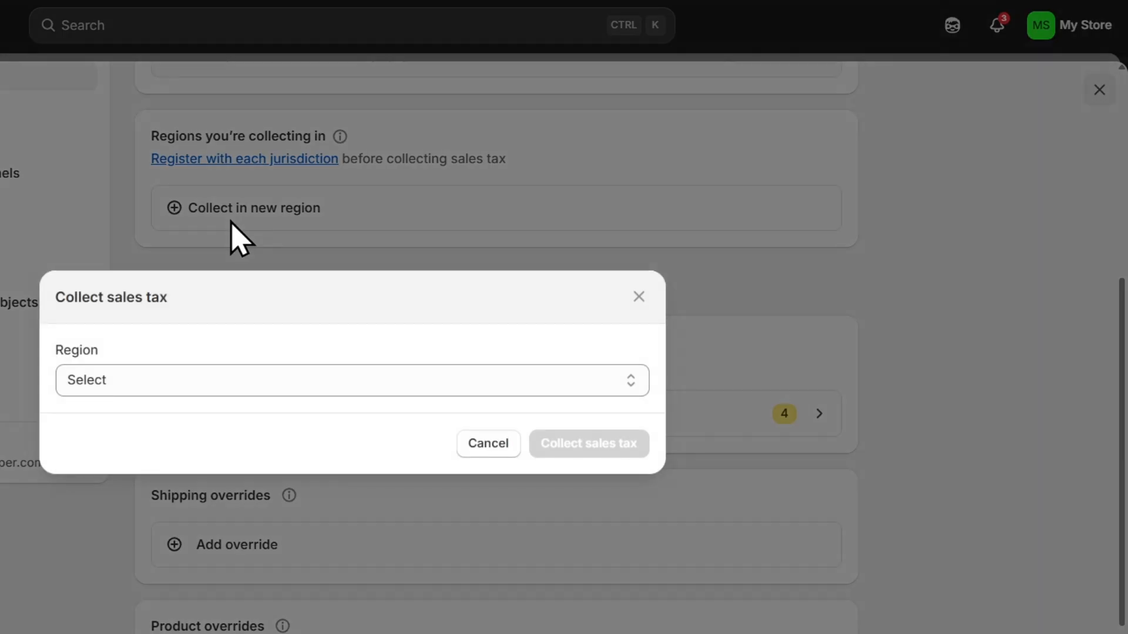
left_click(210, 389)
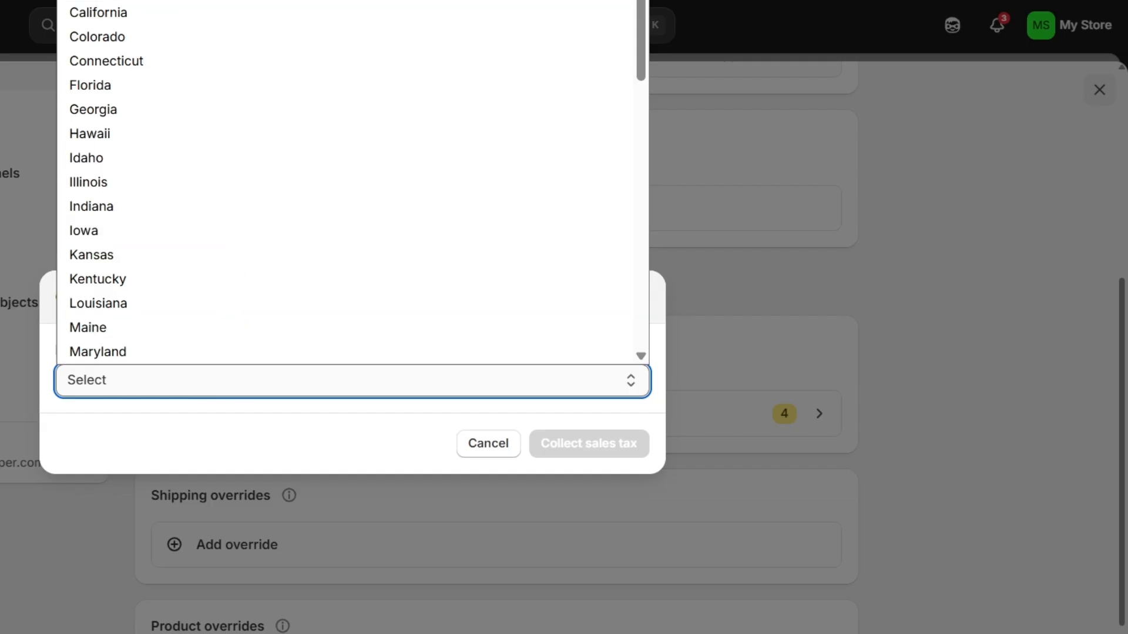
left_click(147, 0)
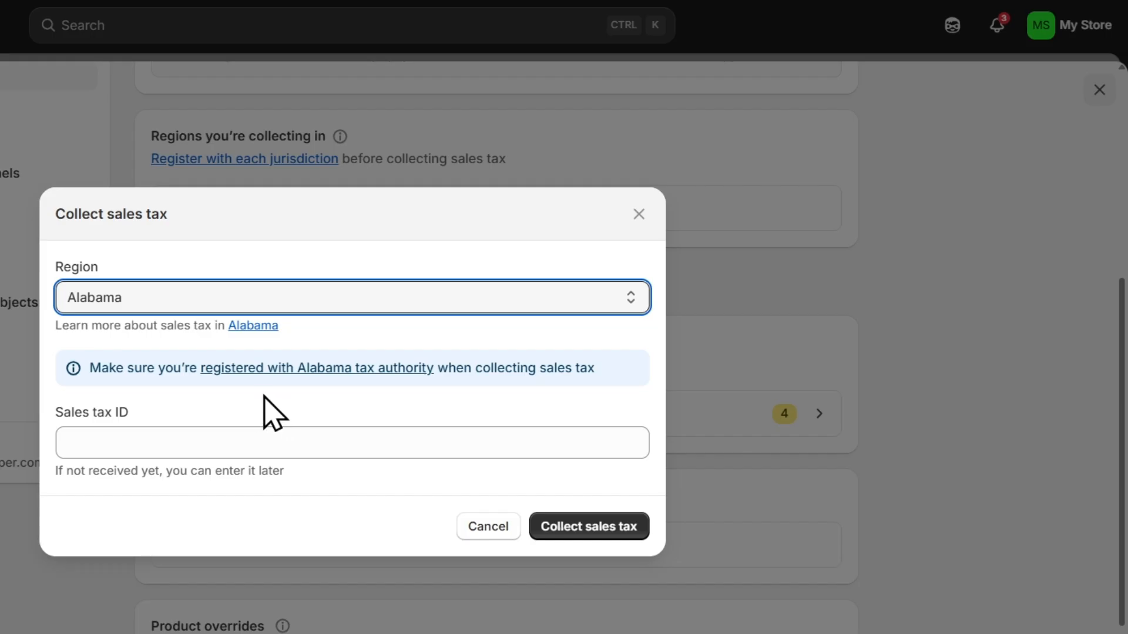
left_click(157, 443)
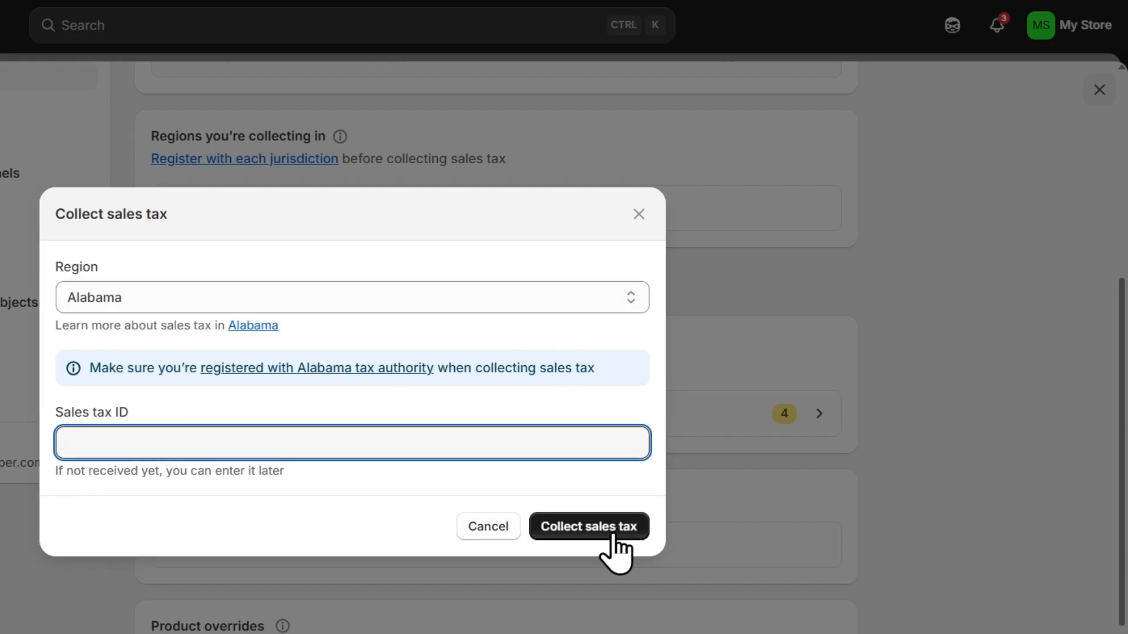
left_click(497, 529)
scroll(499, 262, "down", 3)
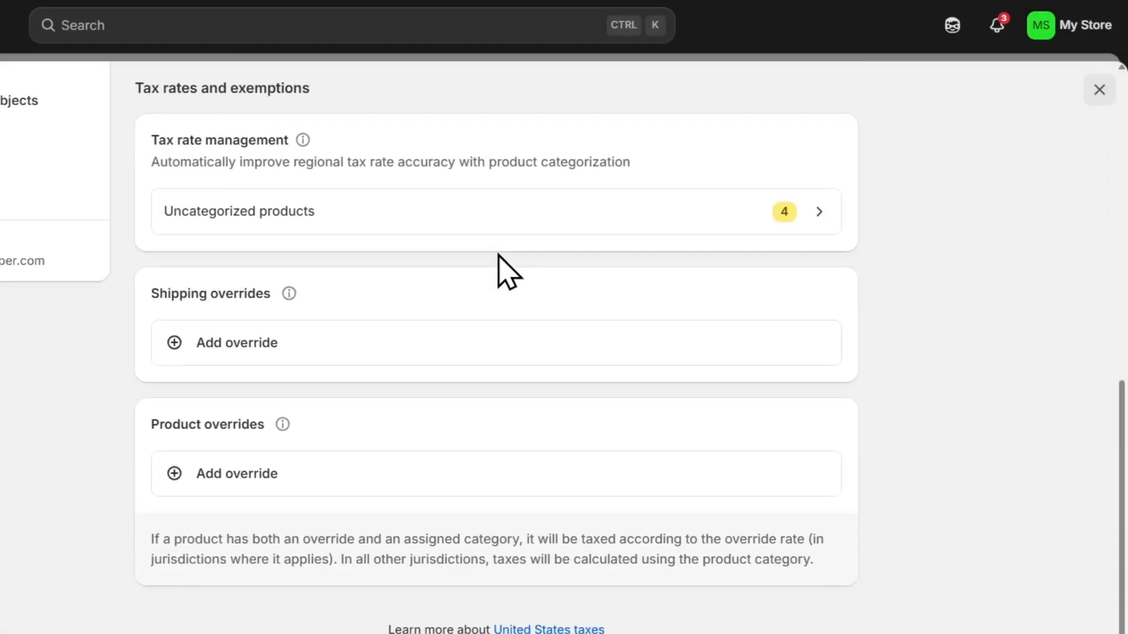